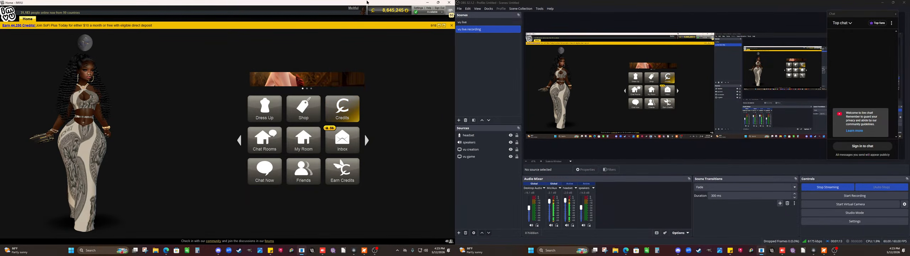
- View the account's profile card and close it
{"action": "left_click", "coordinate": [356, 9]}
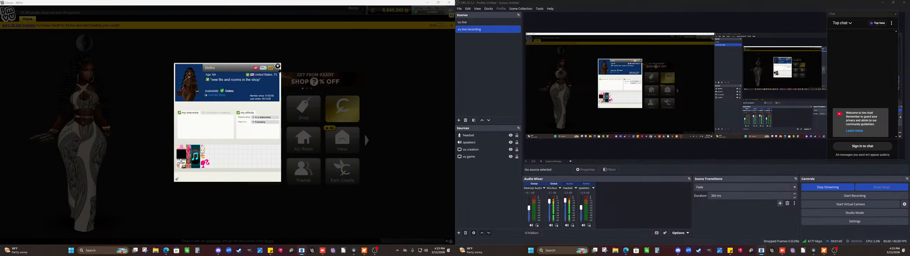
{"action": "left_click", "coordinate": [278, 67]}
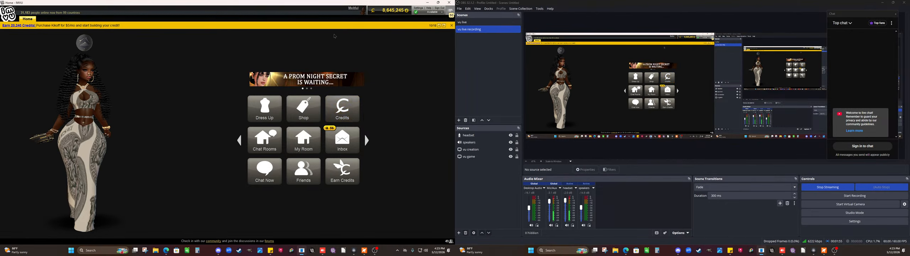
- Open the shop and search its women's catalog for "meltful"
{"action": "left_click", "coordinate": [299, 119]}
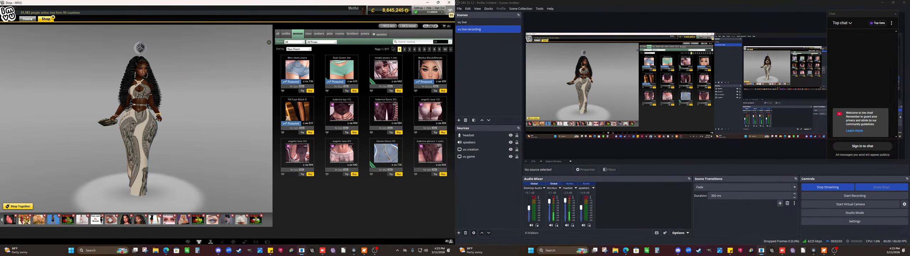
{"action": "left_click", "coordinate": [419, 42]}
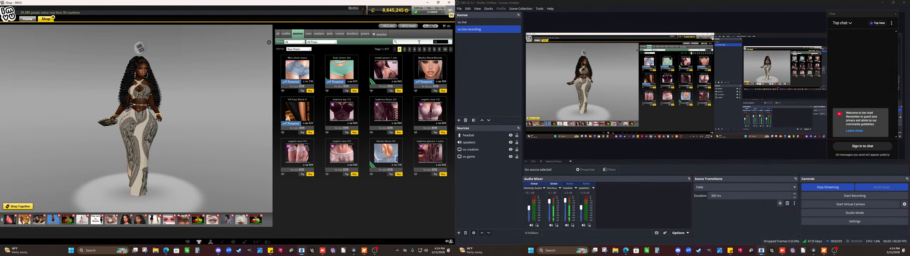
{"action": "type", "text": "mel"}
{"action": "key", "text": "Return"}
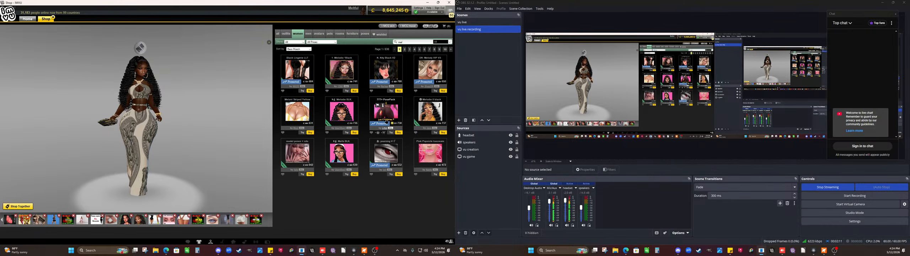
{"action": "left_click", "coordinate": [404, 50]}
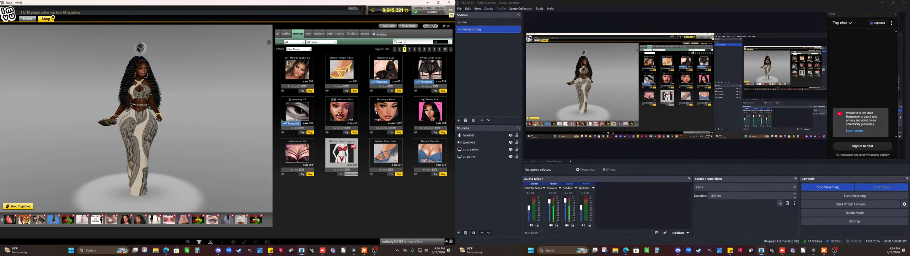
{"action": "type", "text": "tful"}
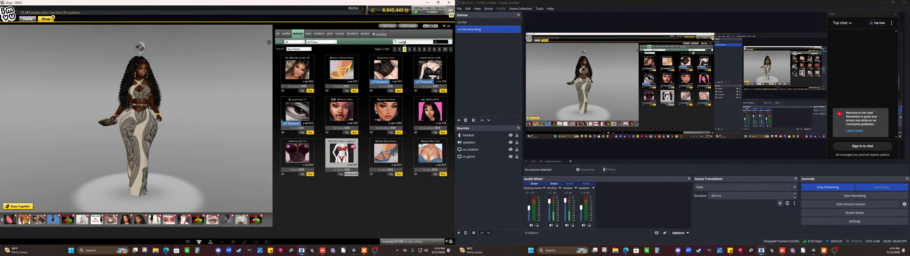
{"action": "key", "text": "Return"}
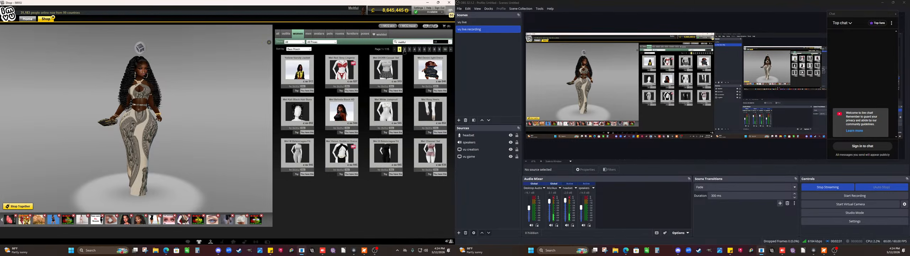
- Search the entire shop catalog, covering all product types, for "meltful"
{"action": "left_click", "coordinate": [279, 35]}
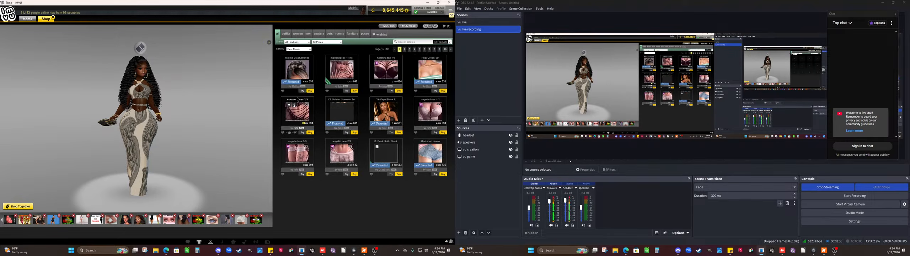
{"action": "left_click", "coordinate": [410, 41]}
{"action": "type", "text": "meltful"}
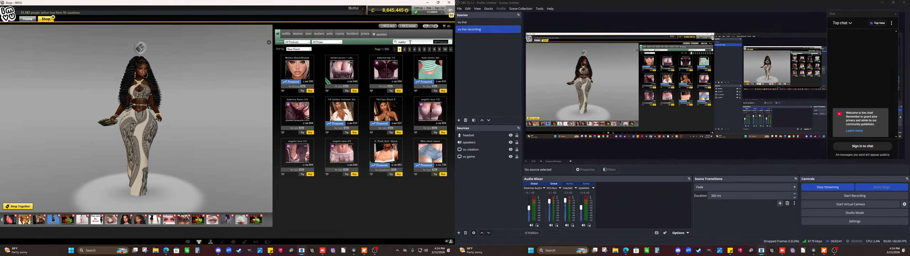
{"action": "key", "text": "Return"}
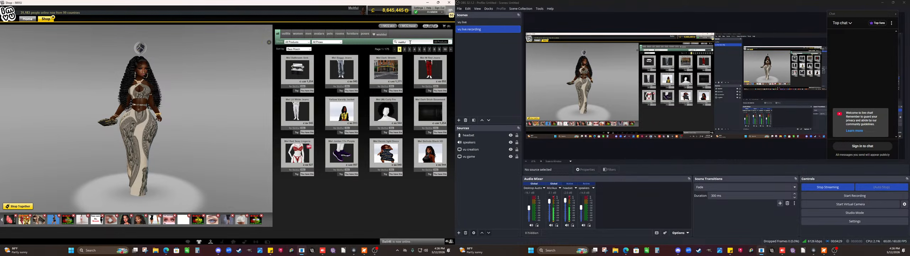
- Filter the search results by the Skins category, and switch the category filter to Tops
{"action": "left_click", "coordinate": [308, 42]}
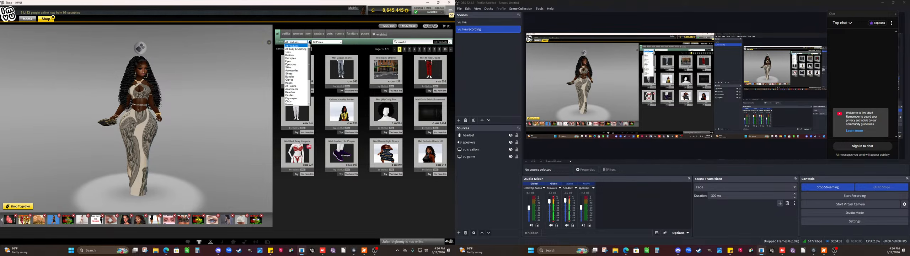
{"action": "left_click", "coordinate": [295, 67]}
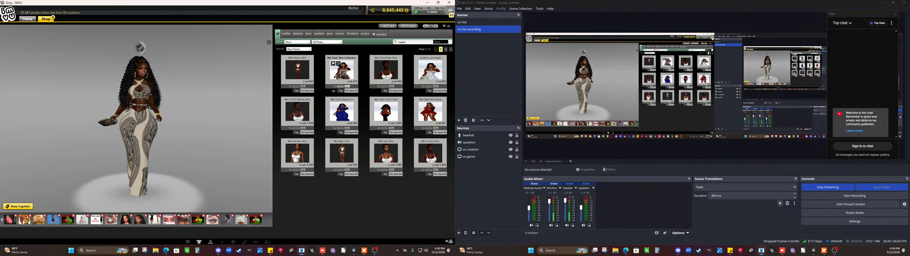
{"action": "left_click", "coordinate": [309, 43]}
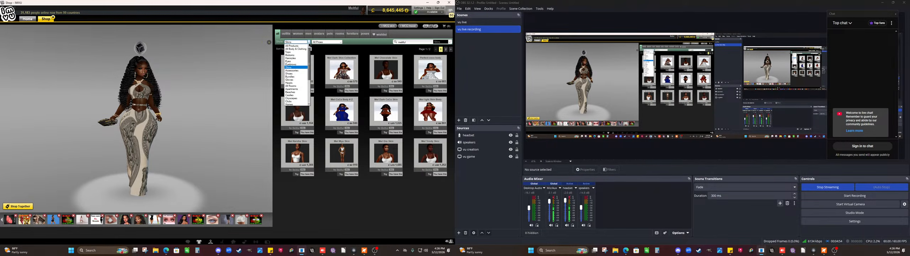
{"action": "left_click", "coordinate": [301, 37]}
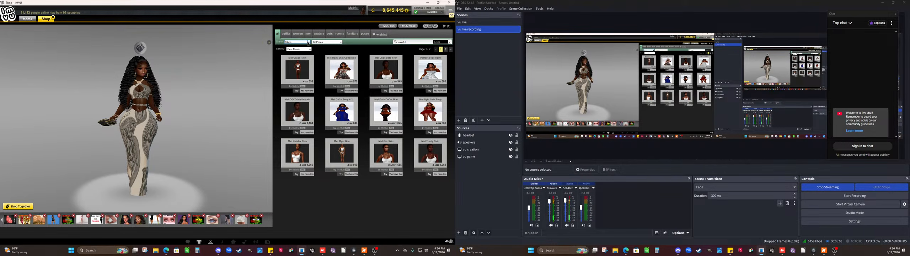
{"action": "left_click", "coordinate": [305, 42]}
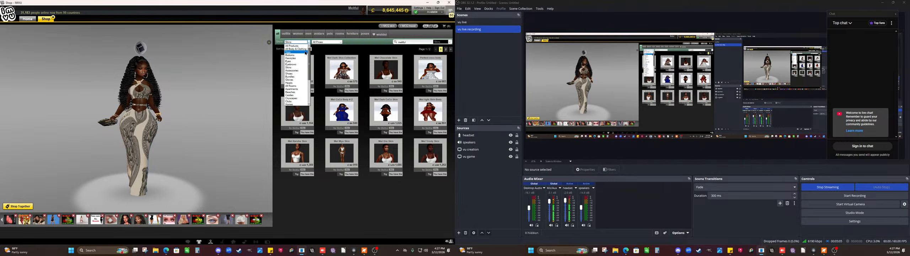
{"action": "left_click", "coordinate": [306, 52]}
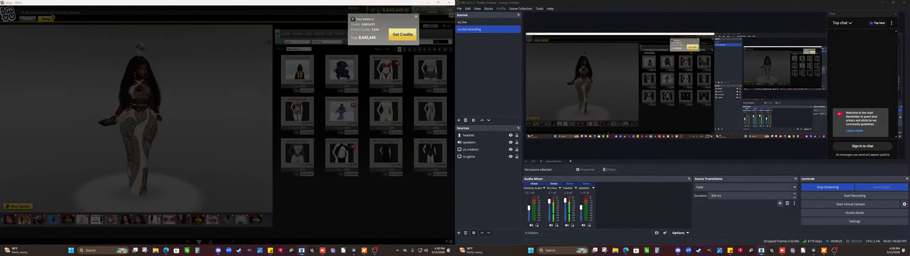
- Go to the IMVU website through the credits purchase page and search its shop catalog for "meltful"
{"action": "left_click", "coordinate": [377, 12]}
{"action": "left_click", "coordinate": [394, 33]}
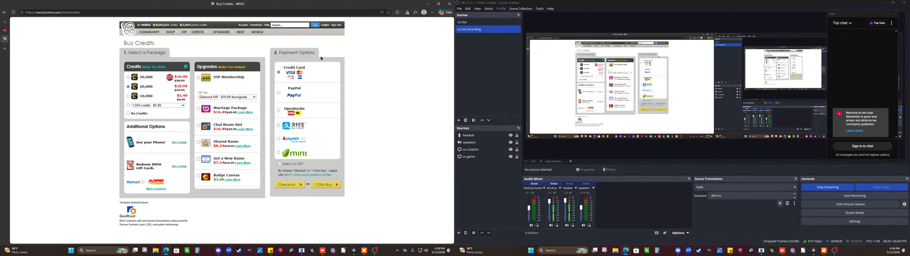
{"action": "left_click", "coordinate": [173, 36]}
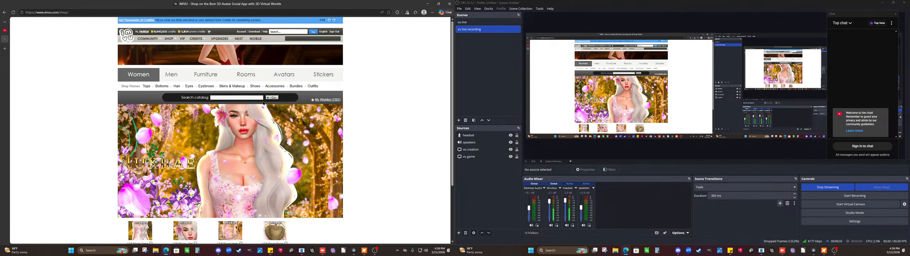
{"action": "left_click", "coordinate": [249, 98]}
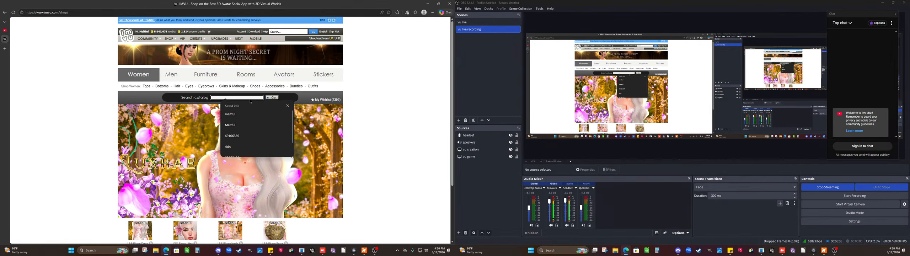
{"action": "type", "text": "meltful"}
{"action": "left_click", "coordinate": [272, 99]}
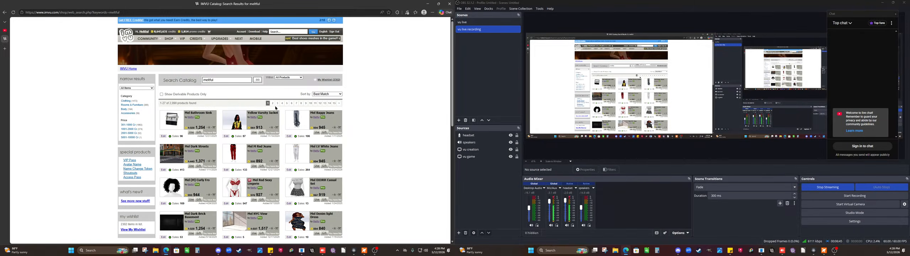
- Look over the website's search results and sort them by Price: High to Low
{"action": "scroll", "coordinate": [276, 108], "scroll_direction": "down", "scroll_amount": 1}
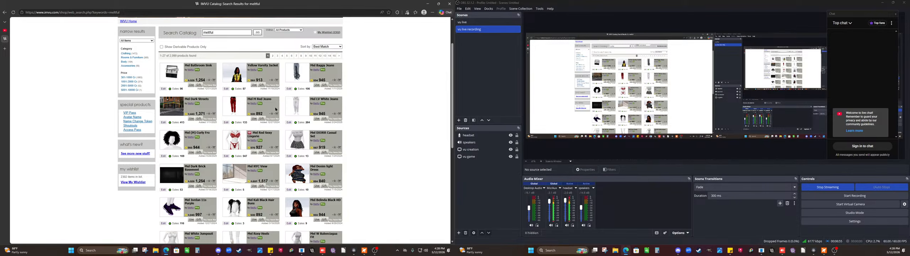
{"action": "scroll", "coordinate": [280, 113], "scroll_direction": "up", "scroll_amount": 2}
{"action": "left_click", "coordinate": [323, 94]}
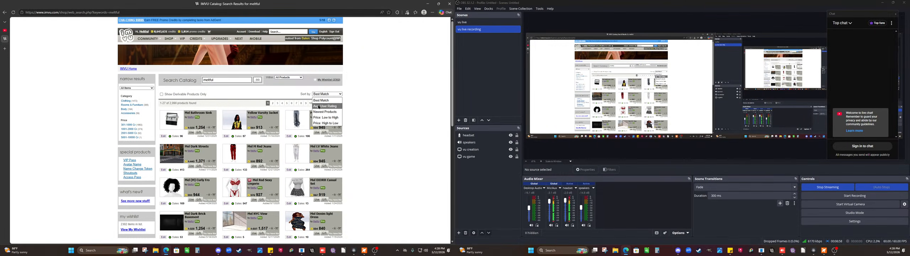
{"action": "left_click", "coordinate": [320, 122]}
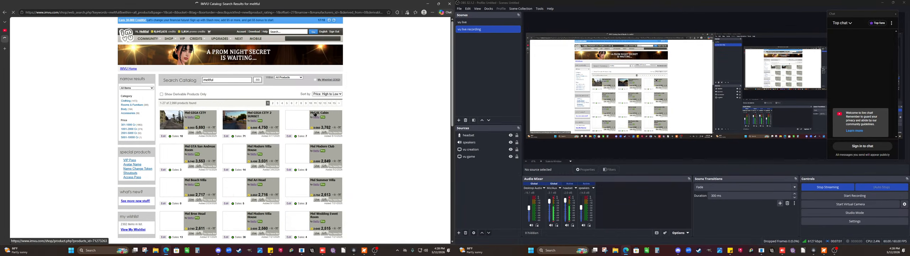
- Review the most expensive products and sort the catalog results by Newest Products
{"action": "scroll", "coordinate": [265, 127], "scroll_direction": "down", "scroll_amount": 4}
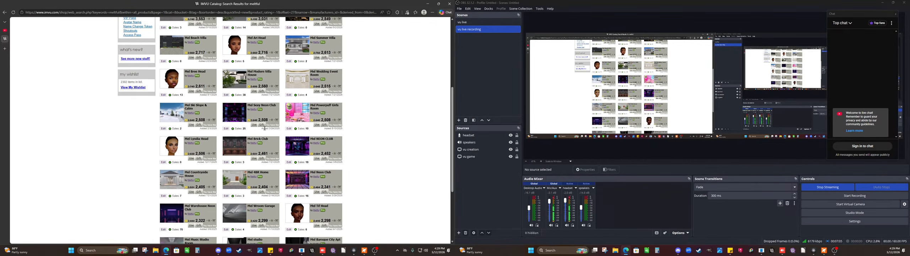
{"action": "scroll", "coordinate": [264, 127], "scroll_direction": "up", "scroll_amount": 4}
{"action": "left_click", "coordinate": [327, 95]}
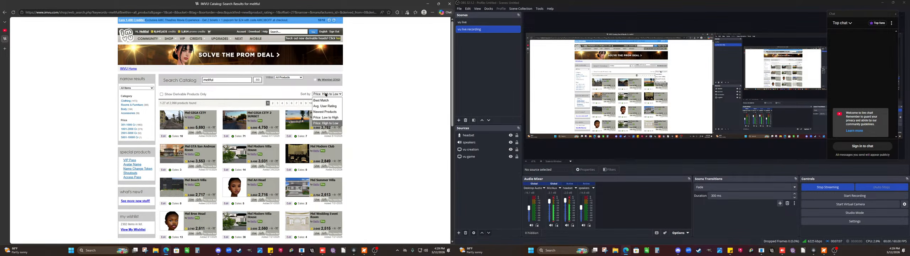
{"action": "left_click", "coordinate": [332, 111]}
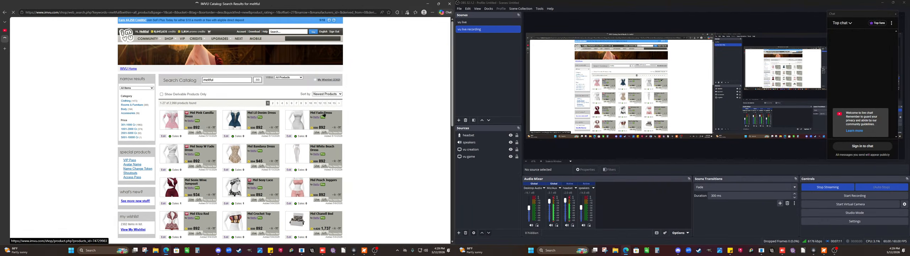
- Review the newest products and set the catalog sorting back to Best Match
{"action": "scroll", "coordinate": [247, 132], "scroll_direction": "down", "scroll_amount": 1}
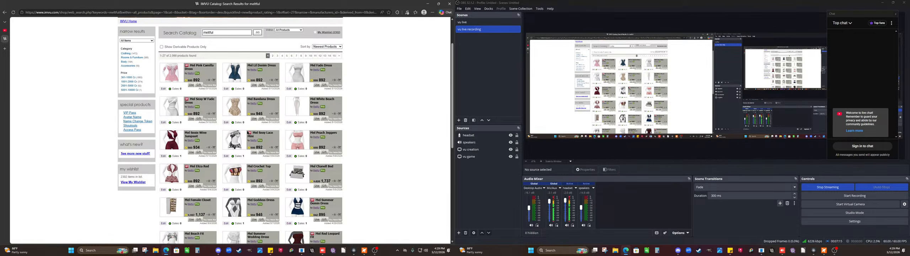
{"action": "scroll", "coordinate": [248, 132], "scroll_direction": "down", "scroll_amount": 1}
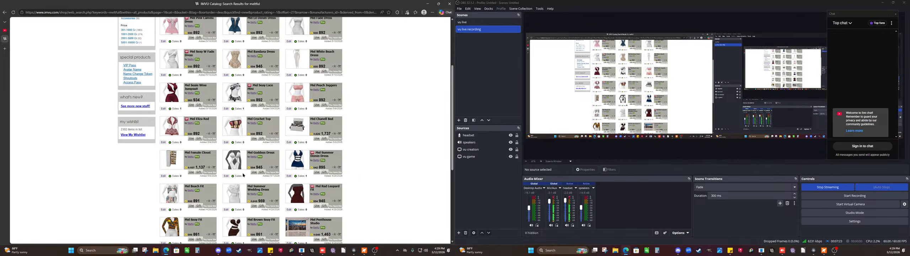
{"action": "scroll", "coordinate": [244, 170], "scroll_direction": "up", "scroll_amount": 2}
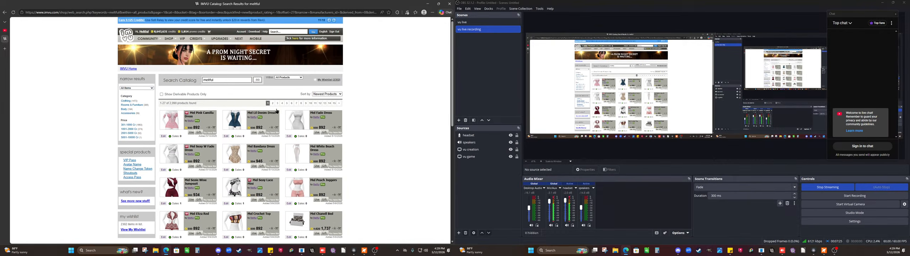
{"action": "left_click", "coordinate": [319, 95]}
{"action": "left_click", "coordinate": [320, 102]}
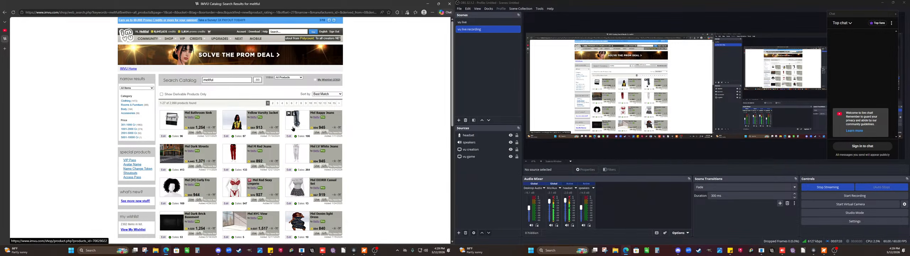
- Examine the count listed beneath Mel Baggy Jeans and the other products in the Best Match results
{"action": "double_click", "coordinate": [311, 135]}
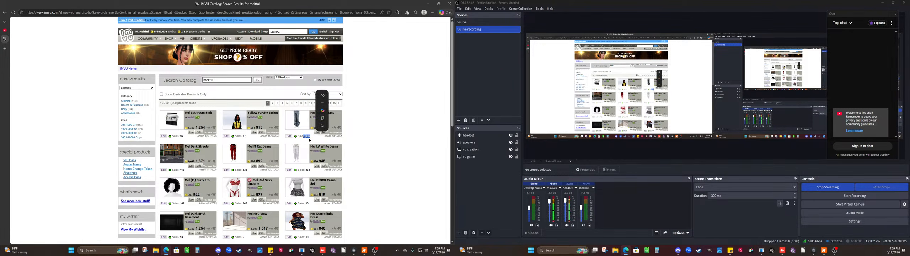
{"action": "left_click", "coordinate": [307, 152]}
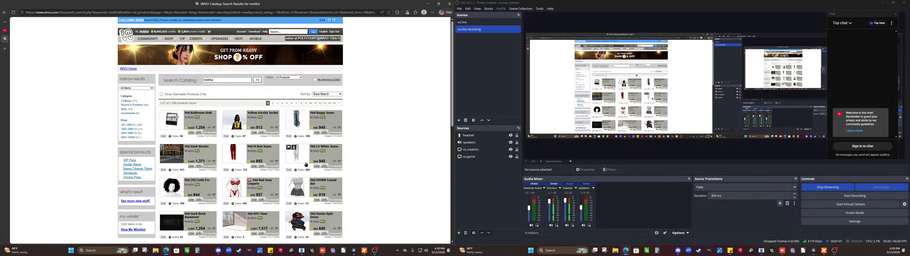
{"action": "scroll", "coordinate": [309, 175], "scroll_direction": "down", "scroll_amount": 2}
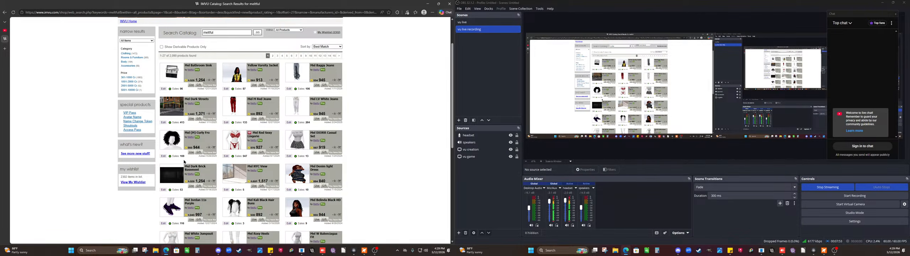
{"action": "scroll", "coordinate": [181, 167], "scroll_direction": "down", "scroll_amount": 2}
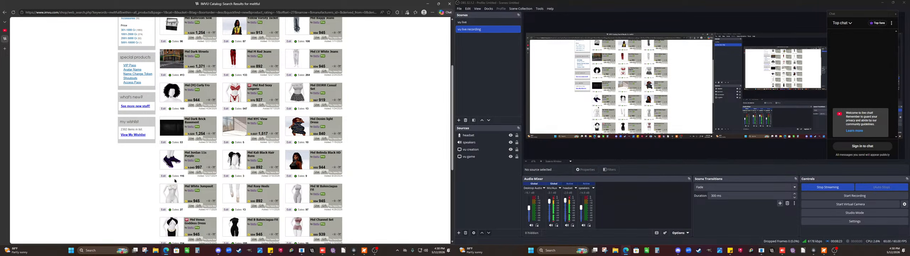
- Examine the sales counts beneath Mel Dark Streets and the other products on the first page of results
{"action": "scroll", "coordinate": [220, 156], "scroll_direction": "up", "scroll_amount": 3}
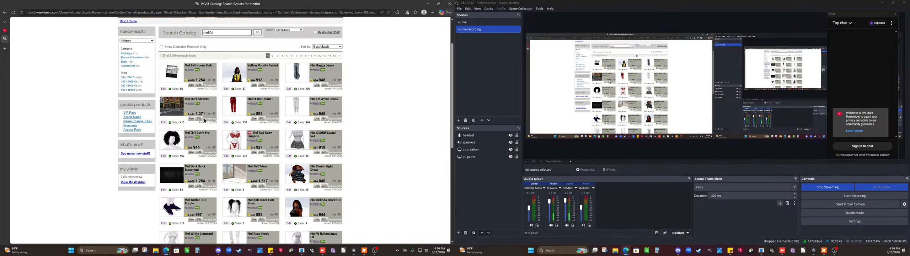
{"action": "double_click", "coordinate": [183, 123]}
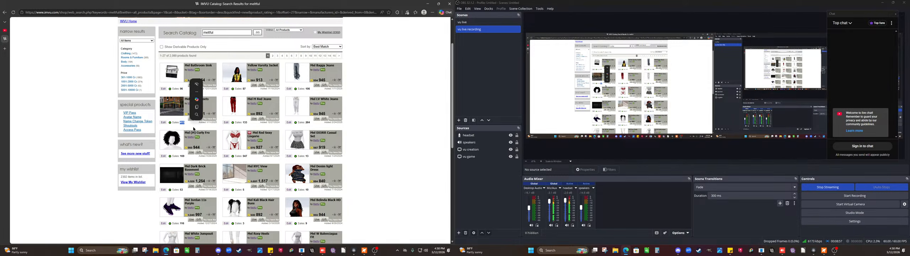
{"action": "scroll", "coordinate": [259, 185], "scroll_direction": "down", "scroll_amount": 2}
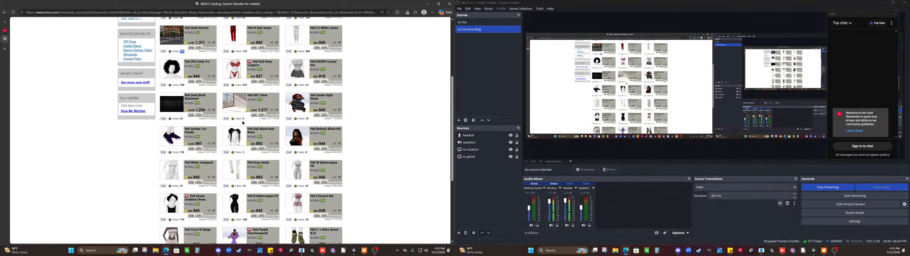
{"action": "scroll", "coordinate": [243, 123], "scroll_direction": "down", "scroll_amount": 3}
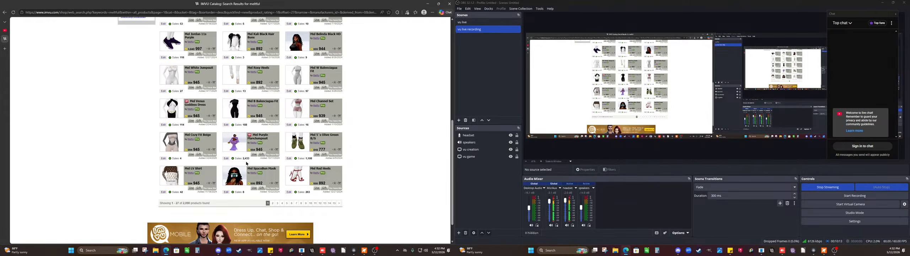
- Open page 2 of the catalog search results and look through its products
{"action": "left_click", "coordinate": [274, 204]}
{"action": "scroll", "coordinate": [274, 199], "scroll_direction": "down", "scroll_amount": 2}
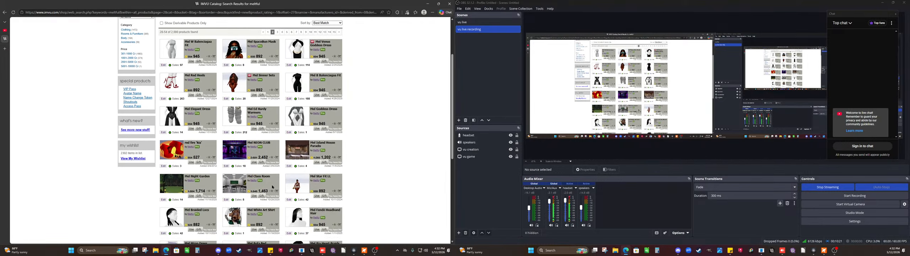
{"action": "scroll", "coordinate": [273, 187], "scroll_direction": "down", "scroll_amount": 3}
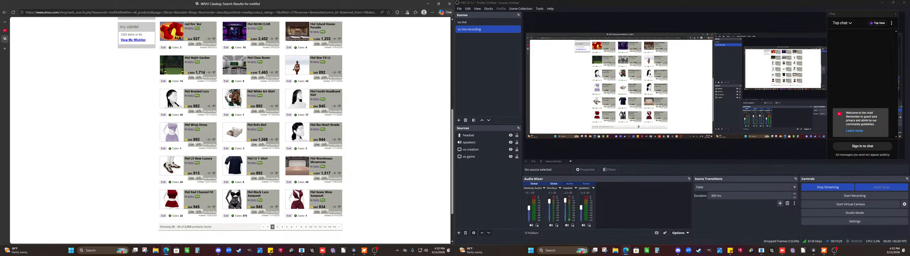
- Switch to OBS, maximize its window on the other display over the catalog, and reposition the live chat window
{"action": "left_click_drag", "start_coordinate": [661, 3], "coordinate": [289, 11]}
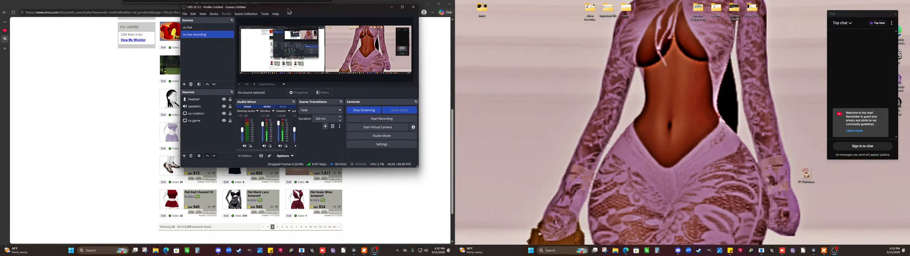
{"action": "left_click", "coordinate": [402, 7]}
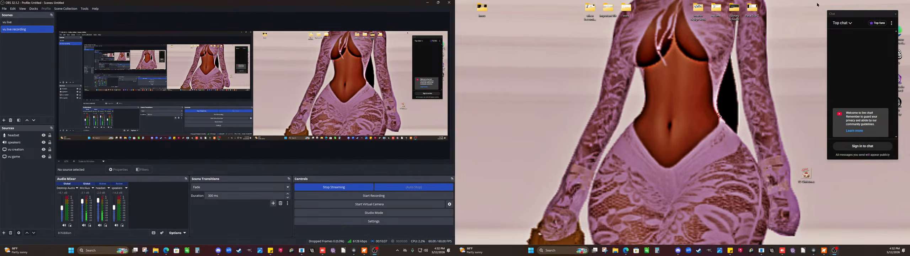
{"action": "left_click_drag", "start_coordinate": [841, 18], "coordinate": [777, 8]}
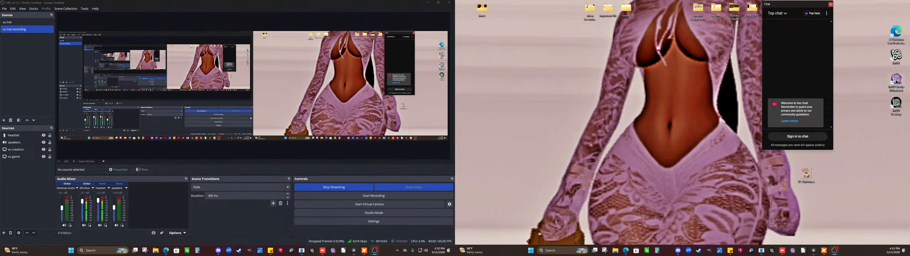
{"action": "left_click_drag", "start_coordinate": [896, 79], "coordinate": [551, 84]}
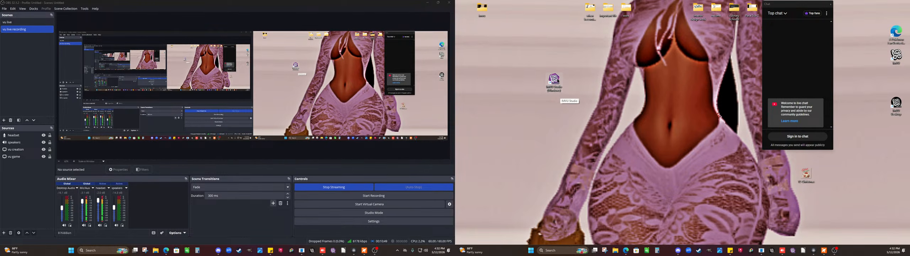
{"action": "left_click_drag", "start_coordinate": [554, 83], "coordinate": [896, 82]}
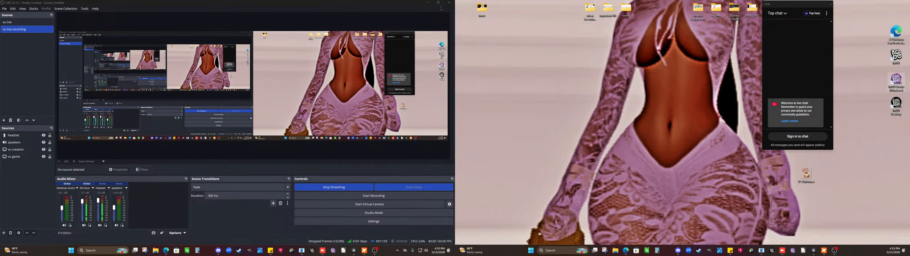
{"action": "left_click_drag", "start_coordinate": [375, 6], "coordinate": [693, 20]}
{"action": "left_click", "coordinate": [717, 20]}
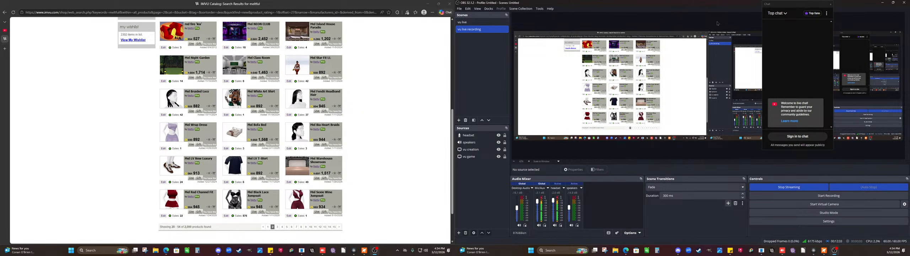
{"action": "left_click_drag", "start_coordinate": [707, 2], "coordinate": [321, 27]}
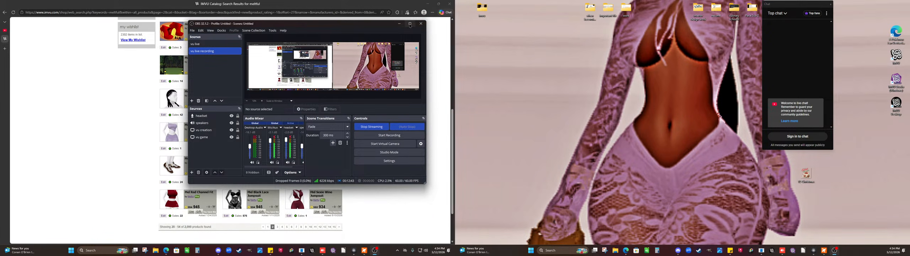
{"action": "left_click", "coordinate": [409, 24]}
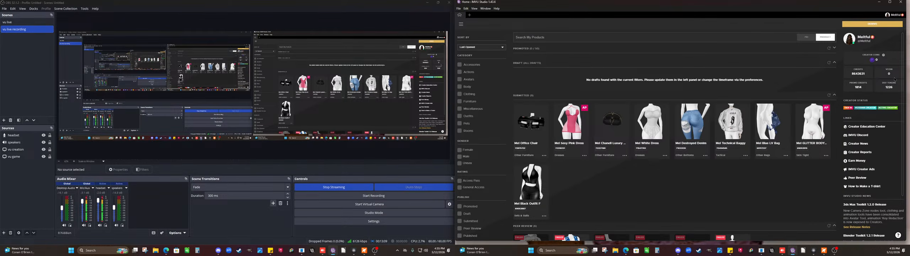
- Open the Creator Shields article from the creator status badges in IMVU Studio and close it again
{"action": "left_click", "coordinate": [850, 109]}
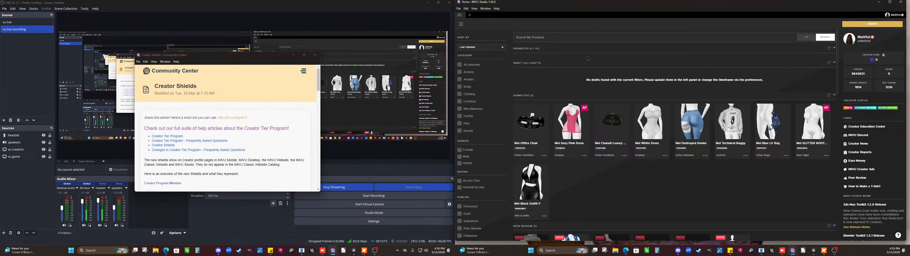
{"action": "left_click", "coordinate": [318, 60]}
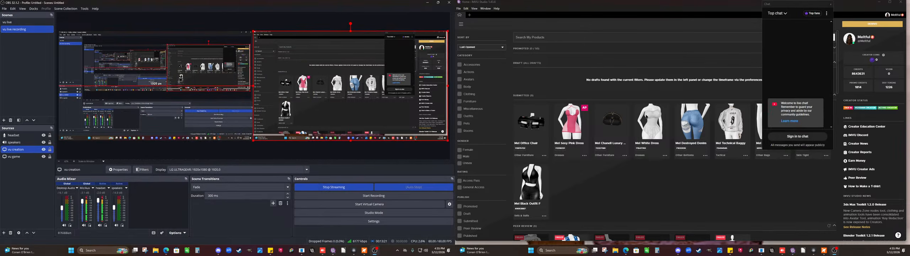
- Move the live chat window off IMVU Studio and onto the display showing OBS
{"action": "left_click_drag", "start_coordinate": [802, 7], "coordinate": [210, 99]}
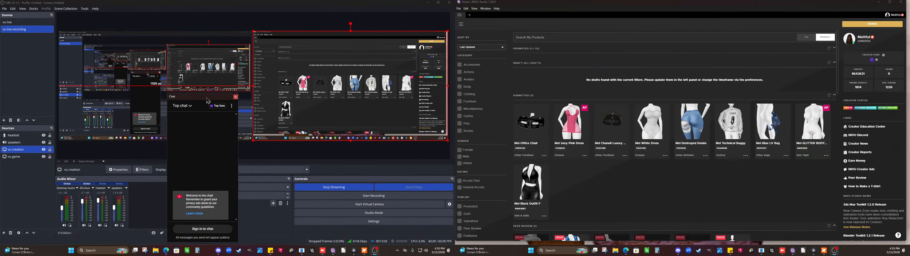
{"action": "left_click", "coordinate": [399, 10]}
{"action": "left_click", "coordinate": [396, 16]}
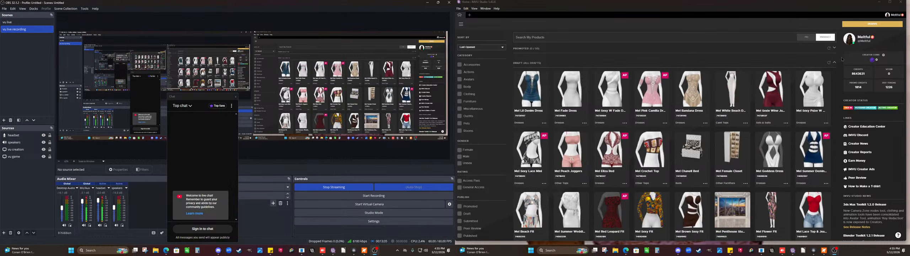
- Open the page behind the creator status badges once more and close its window
{"action": "mouse_move", "coordinate": [791, 93]}
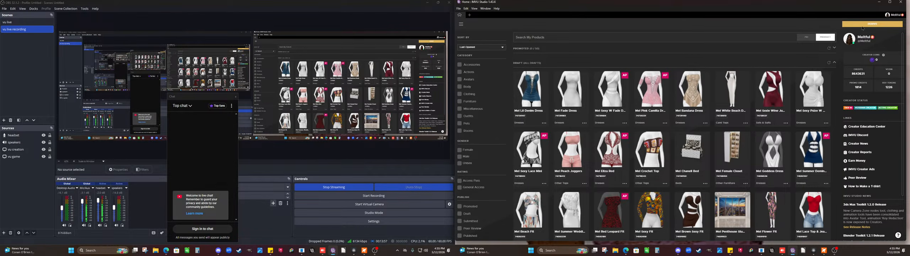
{"action": "left_click", "coordinate": [846, 110]}
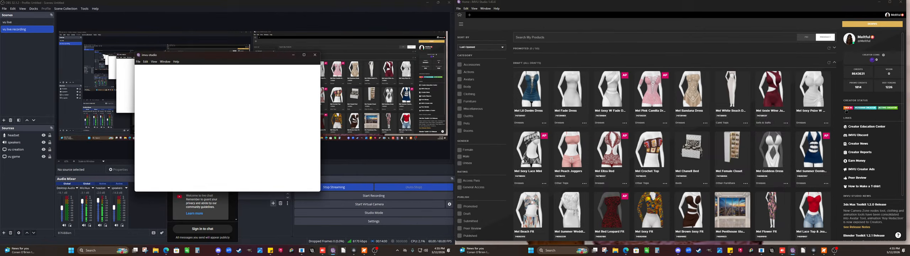
{"action": "left_click", "coordinate": [314, 55]}
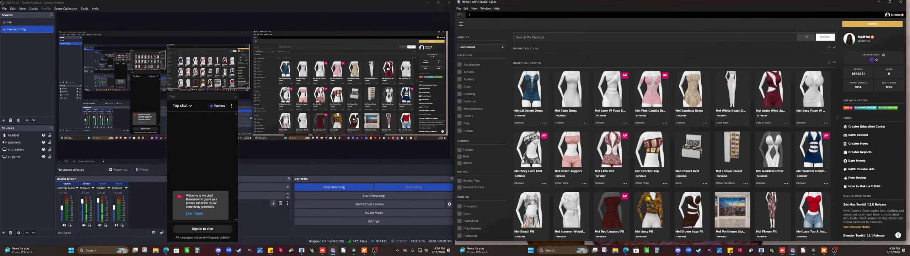
- Look through the draft products in IMVU Studio and return to the start of the list
{"action": "scroll", "coordinate": [836, 117], "scroll_direction": "down", "scroll_amount": 2}
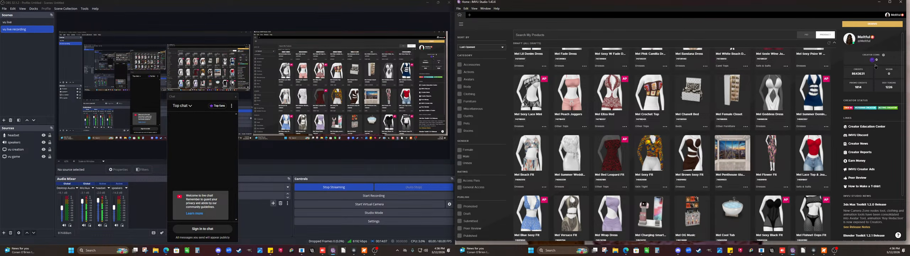
{"action": "scroll", "coordinate": [813, 73], "scroll_direction": "down", "scroll_amount": 2}
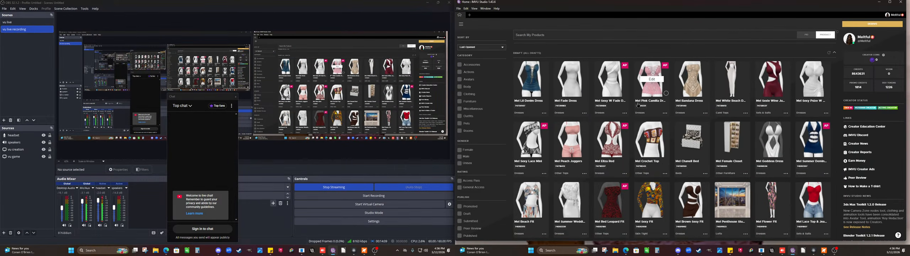
{"action": "scroll", "coordinate": [639, 106], "scroll_direction": "down", "scroll_amount": 2}
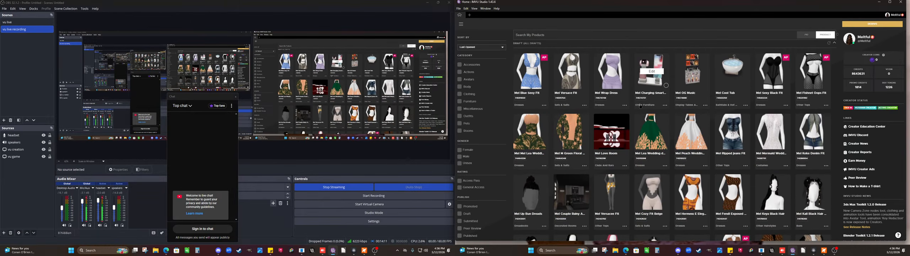
{"action": "scroll", "coordinate": [640, 105], "scroll_direction": "down", "scroll_amount": 3}
{"action": "scroll", "coordinate": [640, 106], "scroll_direction": "up", "scroll_amount": 3}
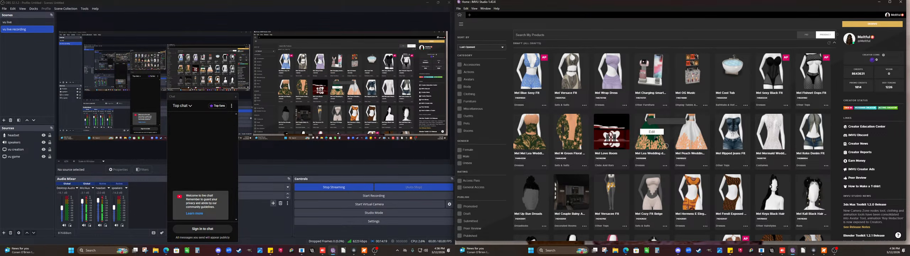
{"action": "scroll", "coordinate": [562, 119], "scroll_direction": "down", "scroll_amount": 1}
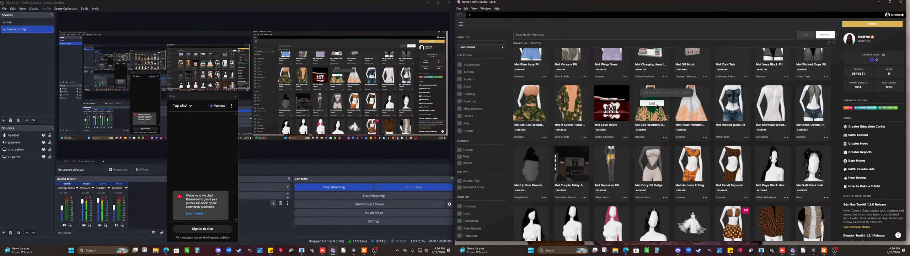
{"action": "scroll", "coordinate": [657, 106], "scroll_direction": "down", "scroll_amount": 4}
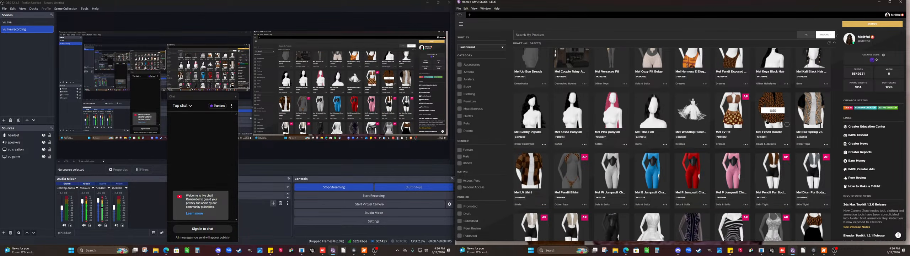
{"action": "scroll", "coordinate": [674, 141], "scroll_direction": "down", "scroll_amount": 3}
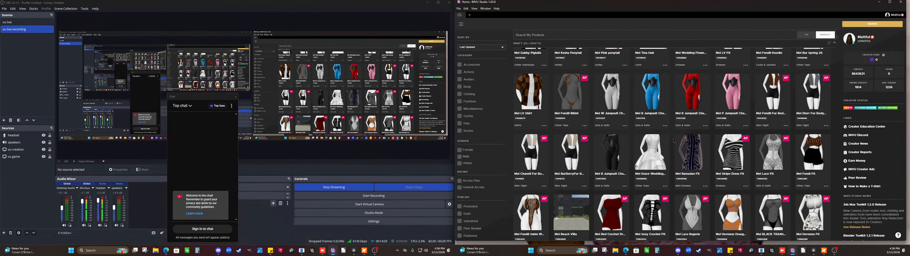
{"action": "scroll", "coordinate": [674, 141], "scroll_direction": "down", "scroll_amount": 3}
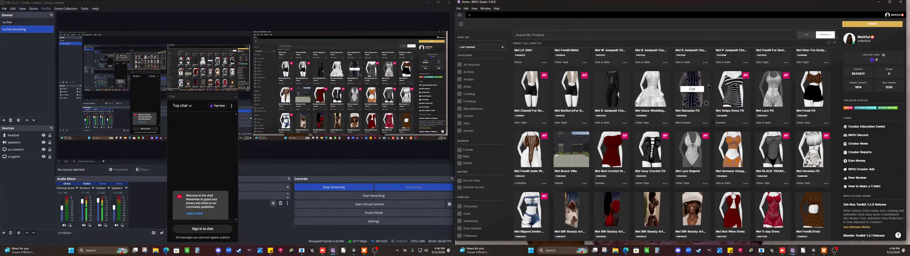
{"action": "scroll", "coordinate": [675, 149], "scroll_direction": "down", "scroll_amount": 4}
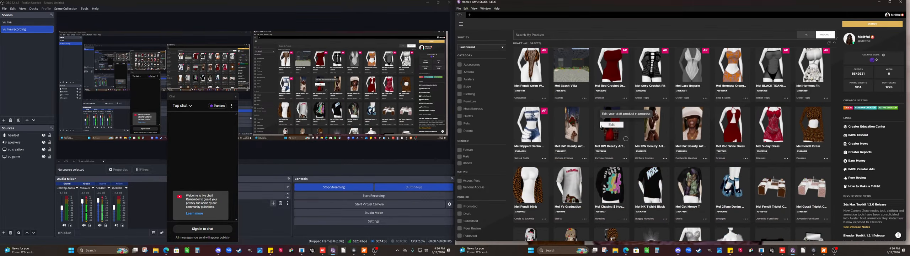
{"action": "scroll", "coordinate": [671, 138], "scroll_direction": "down", "scroll_amount": 2}
{"action": "scroll", "coordinate": [670, 138], "scroll_direction": "down", "scroll_amount": 5}
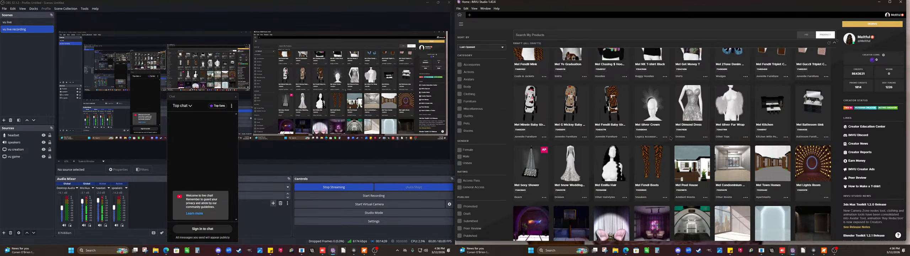
{"action": "scroll", "coordinate": [670, 139], "scroll_direction": "down", "scroll_amount": 3}
{"action": "scroll", "coordinate": [670, 138], "scroll_direction": "down", "scroll_amount": 15}
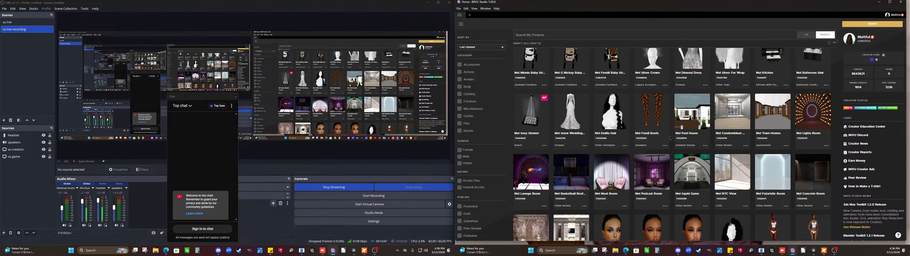
{"action": "scroll", "coordinate": [669, 137], "scroll_direction": "up", "scroll_amount": 15}
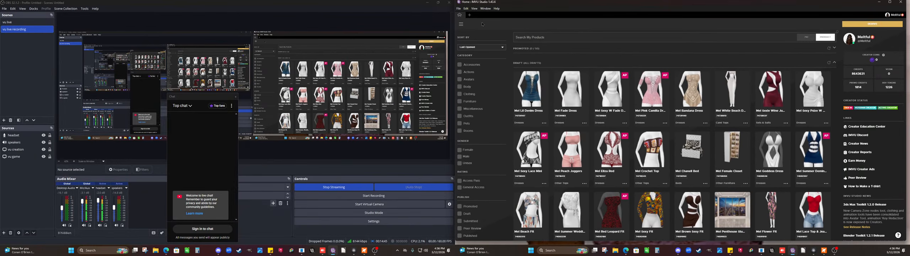
- Start a new product in IMVU Studio, maximize the window, and narrow the base products with a Show Only filter
{"action": "left_click", "coordinate": [470, 16]}
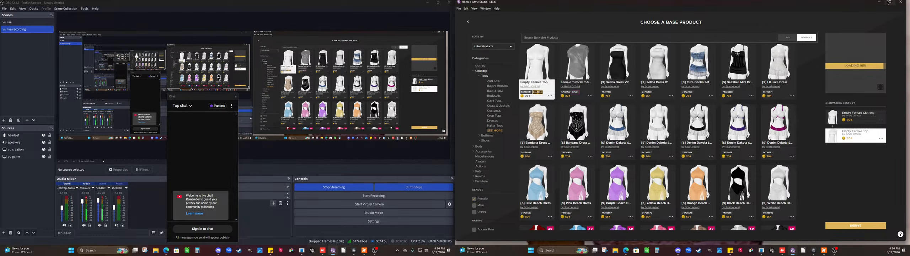
{"action": "mouse_move", "coordinate": [888, 2]}
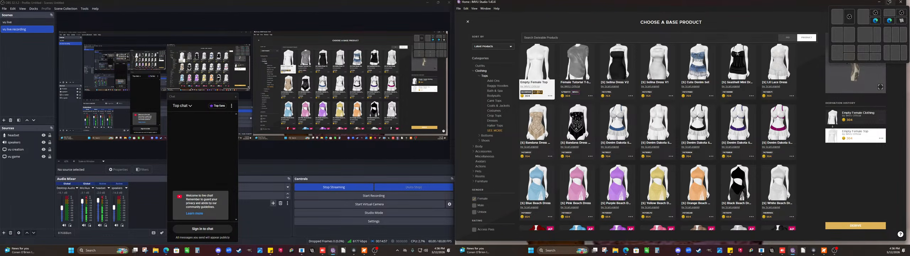
{"action": "left_click", "coordinate": [888, 2]}
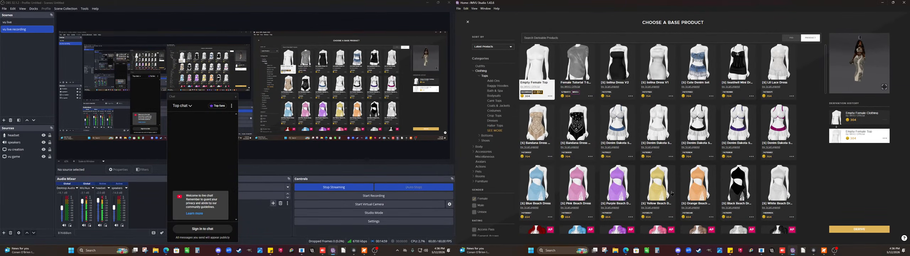
{"action": "scroll", "coordinate": [646, 193], "scroll_direction": "down", "scroll_amount": 3}
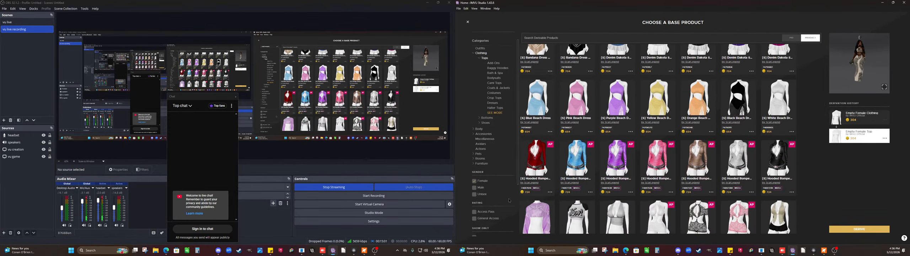
{"action": "left_click", "coordinate": [511, 208]}
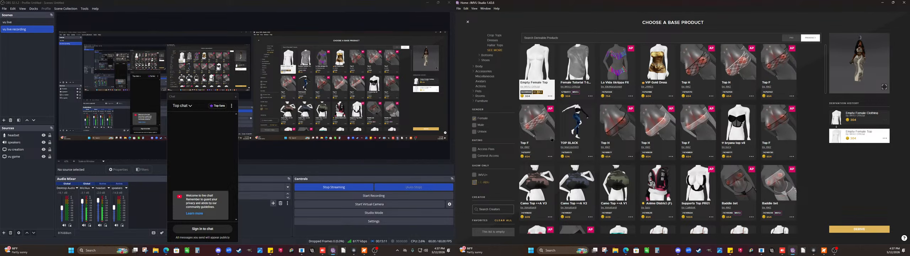
- Browse the filtered base tops, select the purple La Vida outfit, and inspect it on the avatar in the enlarged preview
{"action": "scroll", "coordinate": [642, 77], "scroll_direction": "down", "scroll_amount": 3}
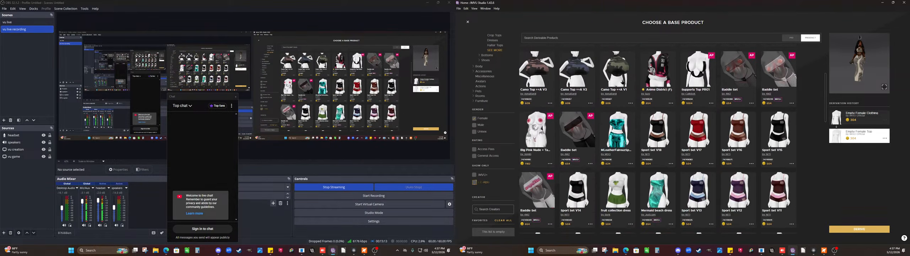
{"action": "scroll", "coordinate": [622, 82], "scroll_direction": "down", "scroll_amount": 3}
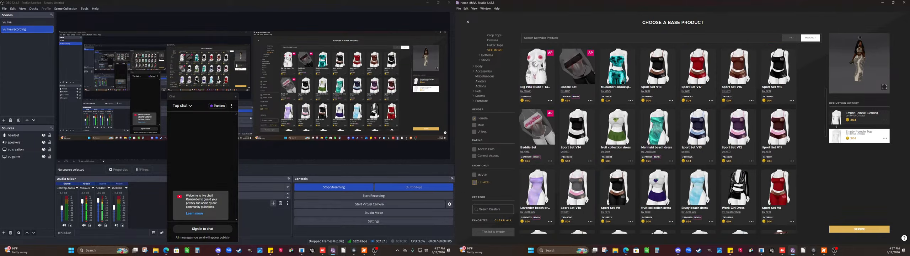
{"action": "scroll", "coordinate": [622, 82], "scroll_direction": "down", "scroll_amount": 2}
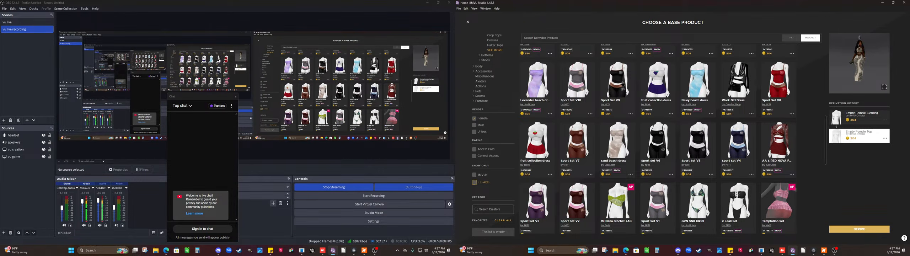
{"action": "scroll", "coordinate": [622, 84], "scroll_direction": "up", "scroll_amount": 3}
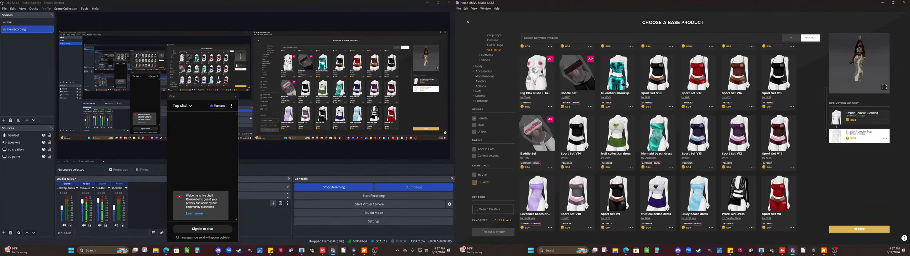
{"action": "scroll", "coordinate": [623, 83], "scroll_direction": "up", "scroll_amount": 5}
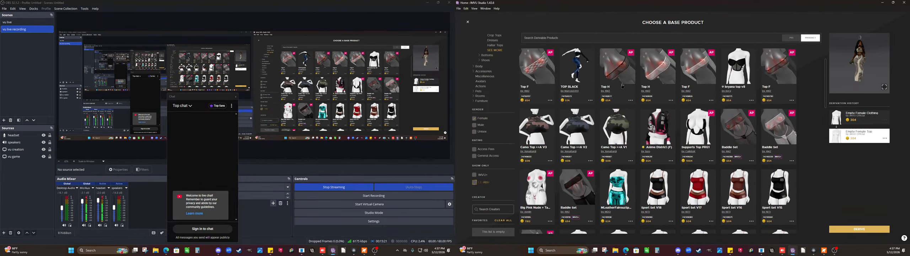
{"action": "left_click", "coordinate": [620, 76]}
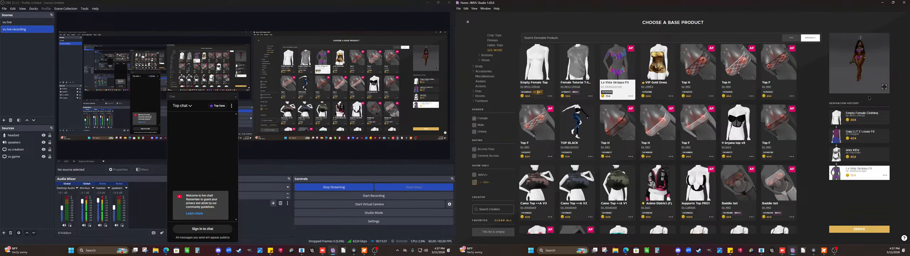
{"action": "left_click", "coordinate": [883, 87]}
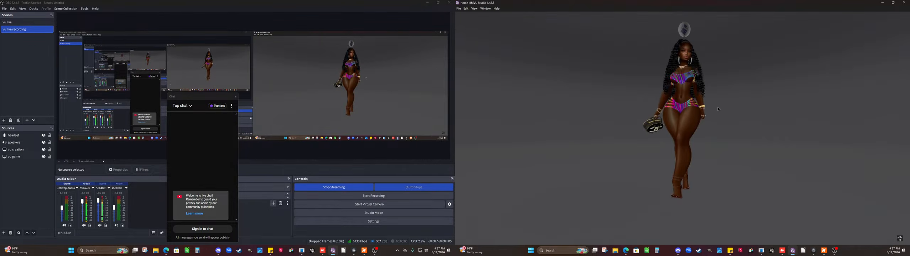
{"action": "scroll", "coordinate": [758, 119], "scroll_direction": "up", "scroll_amount": 3}
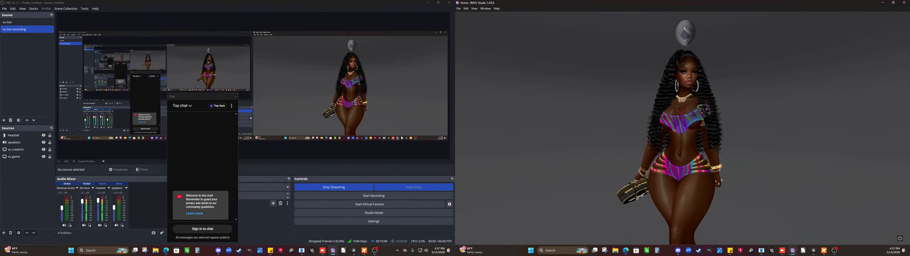
{"action": "left_click", "coordinate": [900, 239]}
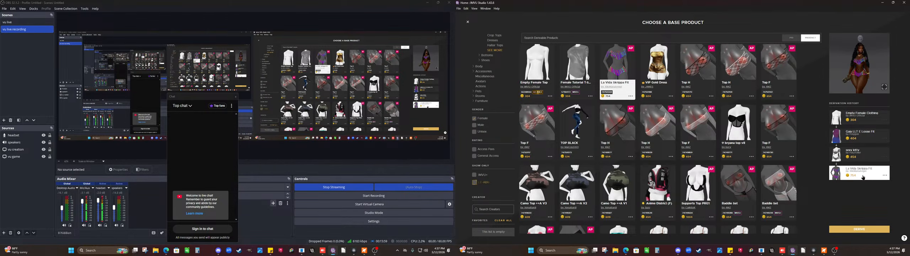
- Preview the second product in the derivation history at full size and examine it on the avatar from the front
{"action": "left_click", "coordinate": [859, 138]}
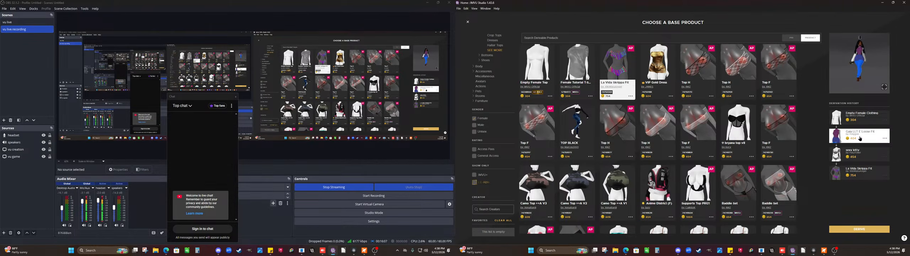
{"action": "left_click", "coordinate": [883, 87]}
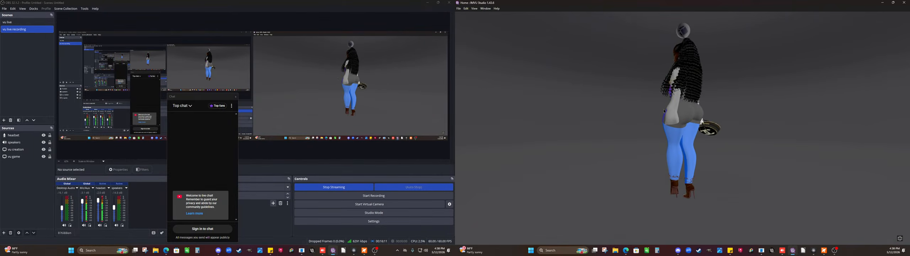
{"action": "left_click_drag", "start_coordinate": [664, 111], "coordinate": [744, 148]}
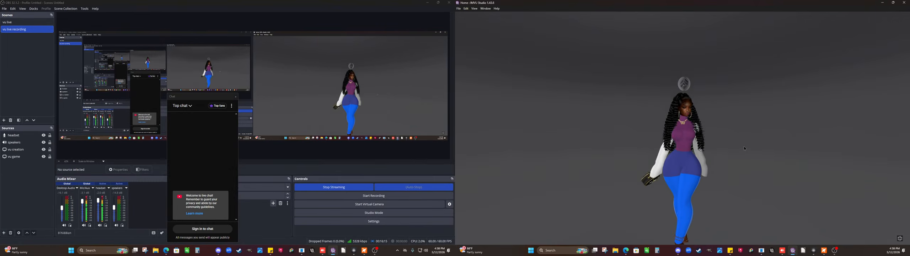
{"action": "scroll", "coordinate": [732, 119], "scroll_direction": "up", "scroll_amount": 2}
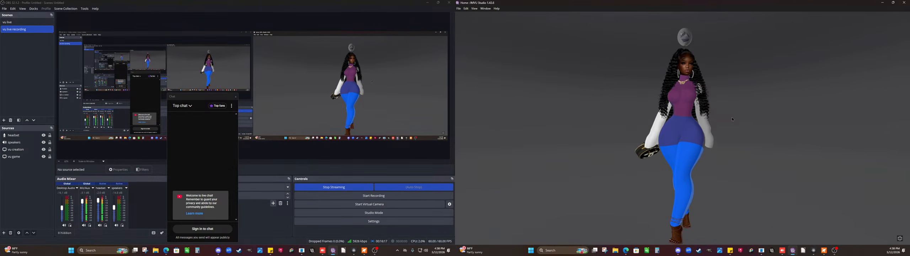
{"action": "left_click", "coordinate": [899, 238]}
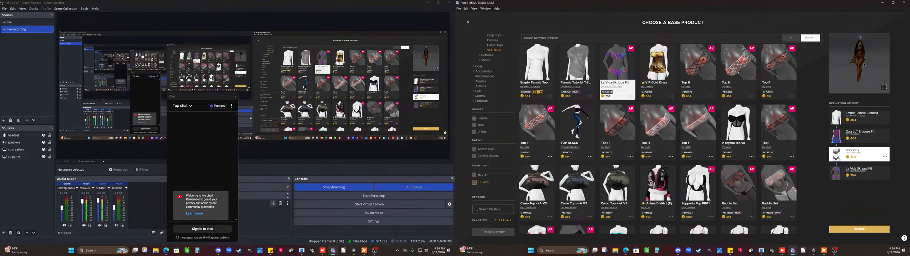
- Examine the third product in the derivation history on the avatar, close up and at full length, in the enlarged preview
{"action": "left_click", "coordinate": [883, 87]}
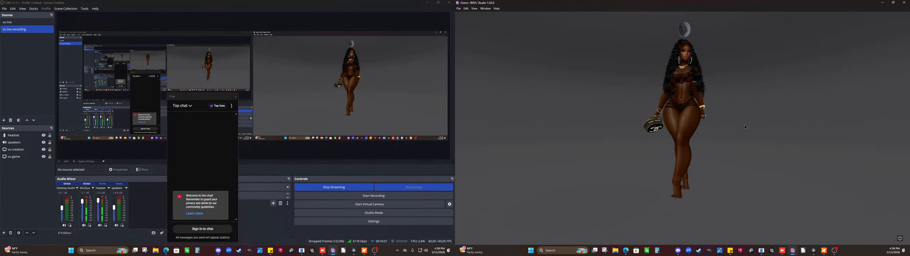
{"action": "scroll", "coordinate": [745, 127], "scroll_direction": "up", "scroll_amount": 5}
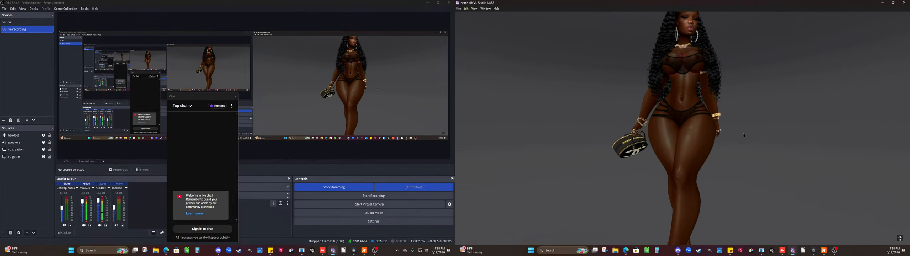
{"action": "left_click_drag", "start_coordinate": [743, 135], "coordinate": [706, 138]}
{"action": "scroll", "coordinate": [772, 144], "scroll_direction": "up", "scroll_amount": 3}
{"action": "scroll", "coordinate": [772, 144], "scroll_direction": "up", "scroll_amount": 2}
{"action": "scroll", "coordinate": [736, 142], "scroll_direction": "down", "scroll_amount": 3}
{"action": "scroll", "coordinate": [671, 127], "scroll_direction": "down", "scroll_amount": 3}
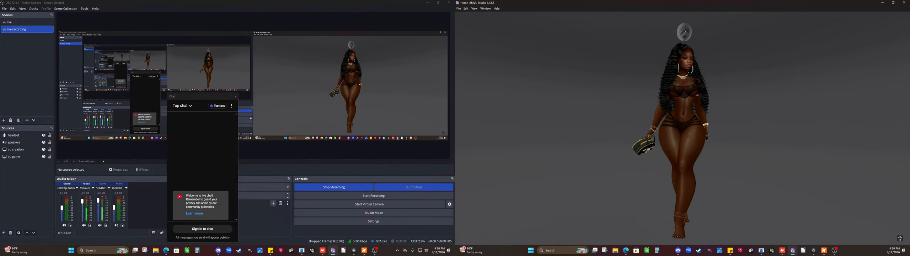
{"action": "left_click", "coordinate": [899, 238]}
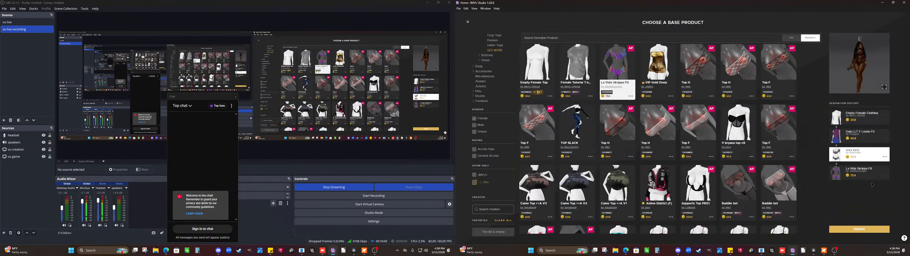
- Return to the La Vida outfit in the derivation history and inspect its textures on the avatar in the enlarged preview
{"action": "left_click", "coordinate": [869, 176]}
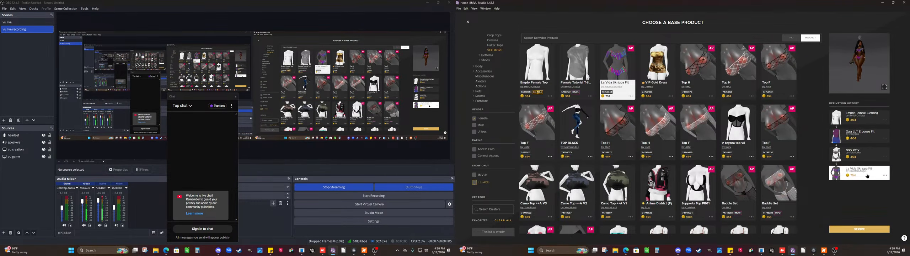
{"action": "left_click", "coordinate": [884, 89]}
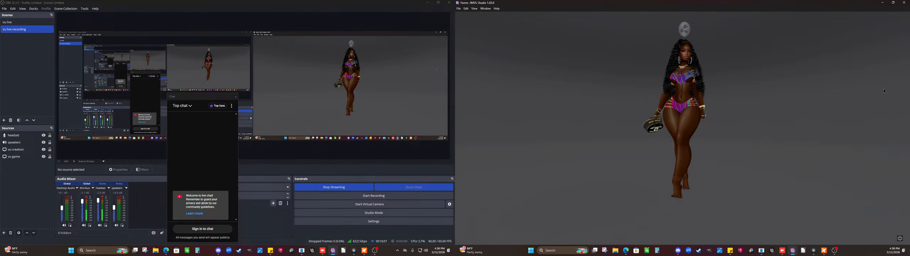
{"action": "scroll", "coordinate": [786, 127], "scroll_direction": "up", "scroll_amount": 5}
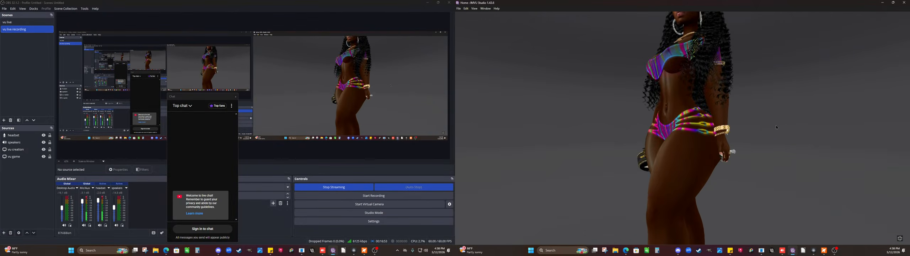
{"action": "scroll", "coordinate": [804, 125], "scroll_direction": "down", "scroll_amount": 2}
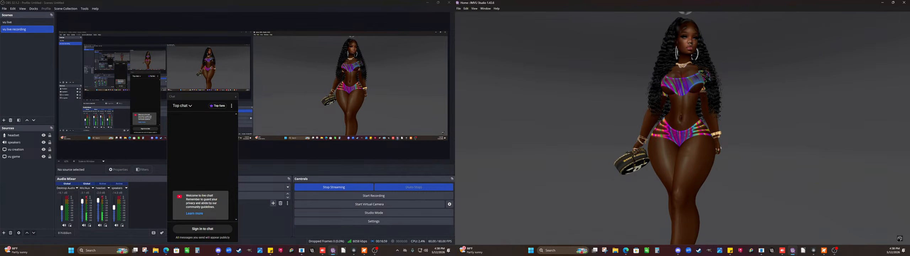
{"action": "left_click", "coordinate": [899, 238]}
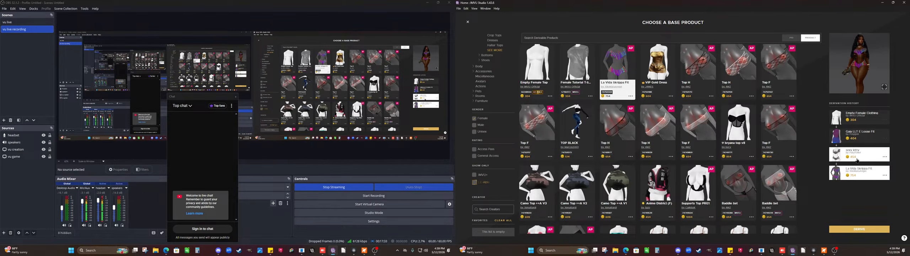
- Compare with the third product in the derivation history again, examining its mesh on the avatar's torso and hips in the enlarged preview
{"action": "left_click", "coordinate": [856, 161]}
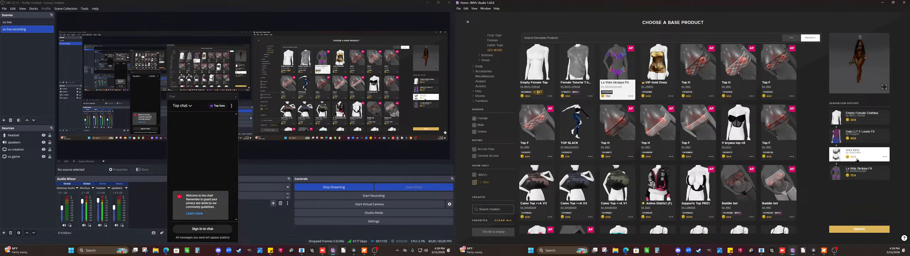
{"action": "left_click", "coordinate": [884, 88]}
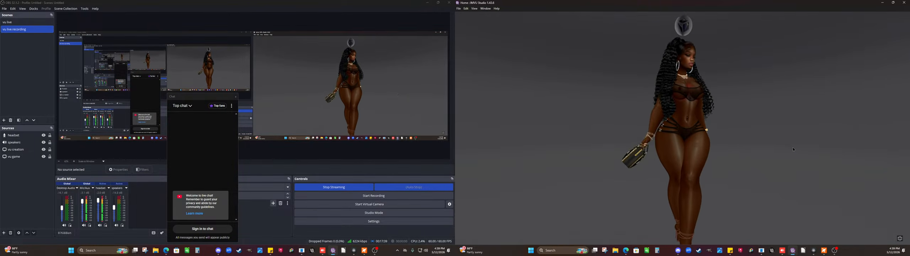
{"action": "left_click", "coordinate": [899, 238]}
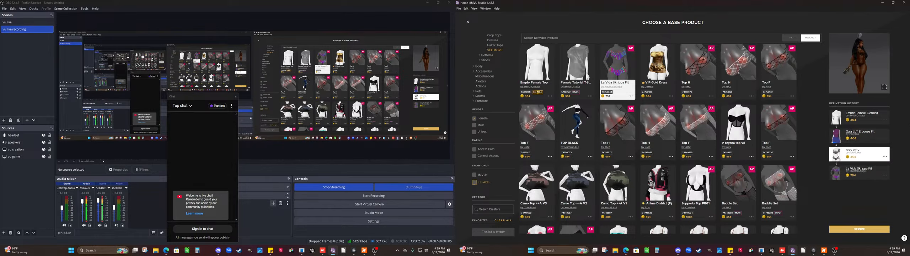
{"action": "left_click", "coordinate": [883, 86]}
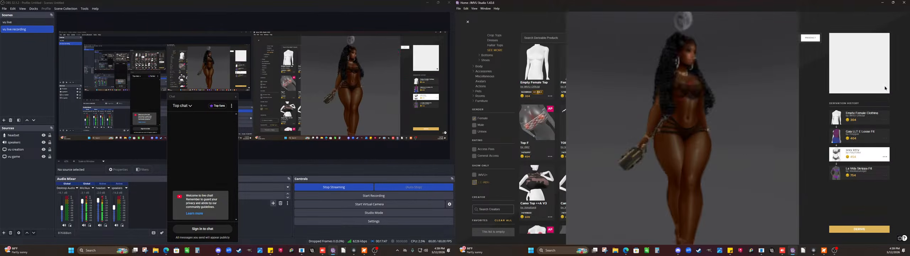
{"action": "scroll", "coordinate": [712, 108], "scroll_direction": "up", "scroll_amount": 3}
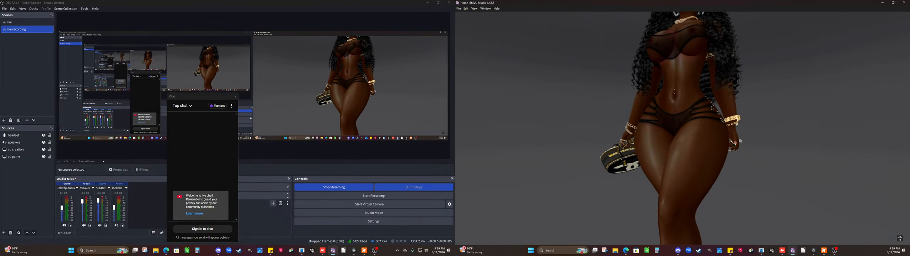
{"action": "right_click_drag", "start_coordinate": [711, 107], "coordinate": [712, 147]}
{"action": "left_click_drag", "start_coordinate": [712, 147], "coordinate": [713, 123]}
{"action": "scroll", "coordinate": [712, 122], "scroll_direction": "down", "scroll_amount": 3}
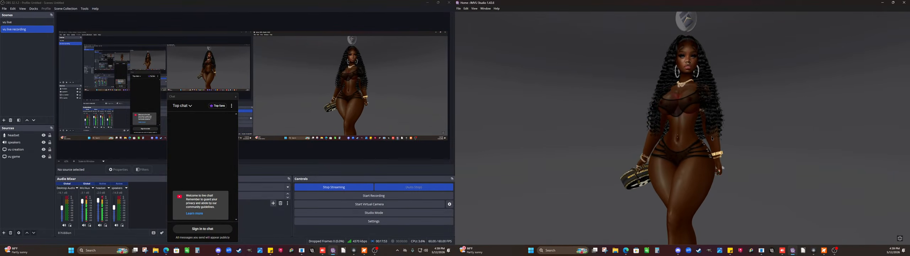
{"action": "right_click_drag", "start_coordinate": [712, 122], "coordinate": [712, 96]}
{"action": "left_click", "coordinate": [899, 240]}
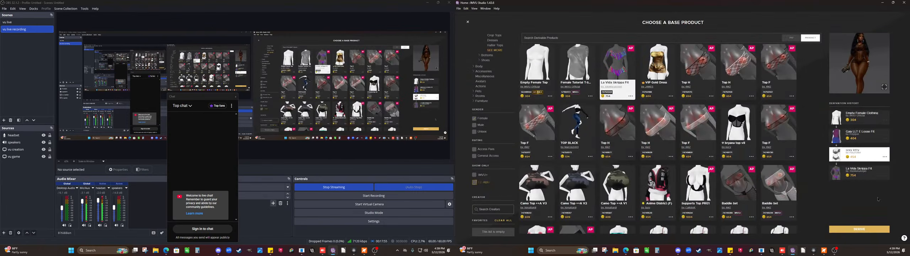
- Examine the La Vida outfit on the avatar in the enlarged preview, close up, from the side and from the front
{"action": "left_click", "coordinate": [884, 88]}
{"action": "scroll", "coordinate": [745, 112], "scroll_direction": "up", "scroll_amount": 5}
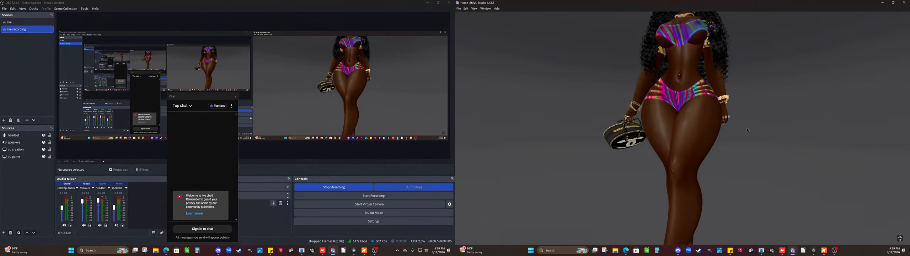
{"action": "right_click_drag", "start_coordinate": [745, 113], "coordinate": [746, 139]}
{"action": "mouse_move", "coordinate": [746, 140]}
{"action": "left_mouse_down"}
{"action": "mouse_move", "coordinate": [776, 139]}
{"action": "mouse_move", "coordinate": [749, 139]}
{"action": "left_mouse_up"}
{"action": "right_click_drag", "start_coordinate": [749, 139], "coordinate": [707, 127]}
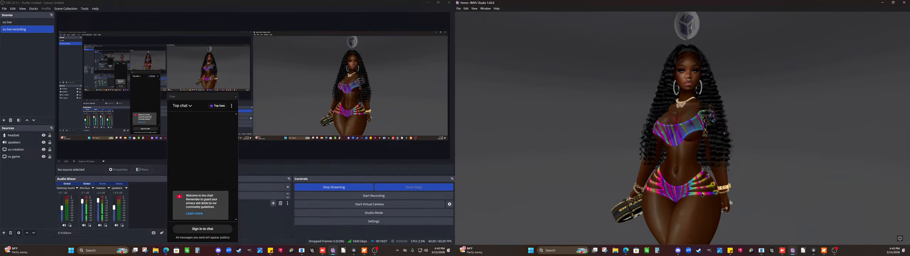
{"action": "left_click_drag", "start_coordinate": [701, 194], "coordinate": [687, 180]}
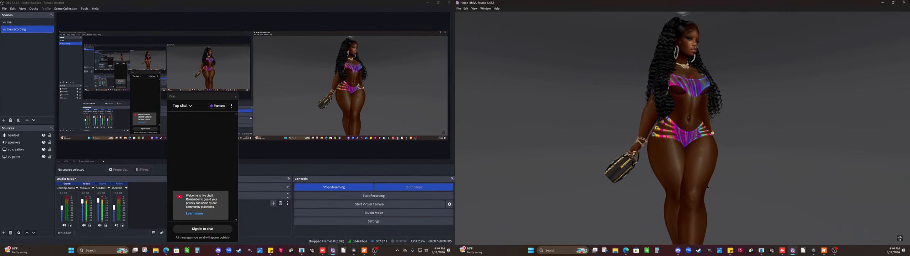
{"action": "right_click_drag", "start_coordinate": [707, 187], "coordinate": [707, 196]}
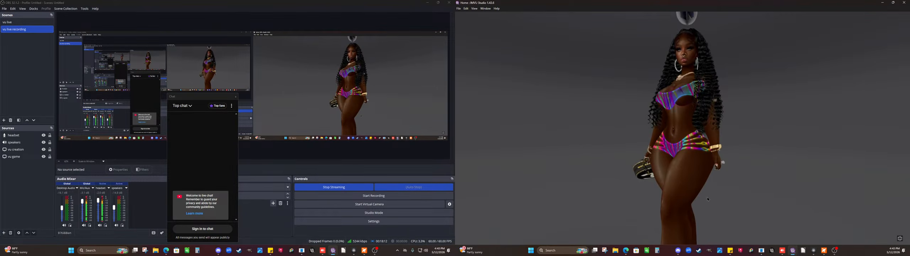
{"action": "left_click", "coordinate": [900, 239]}
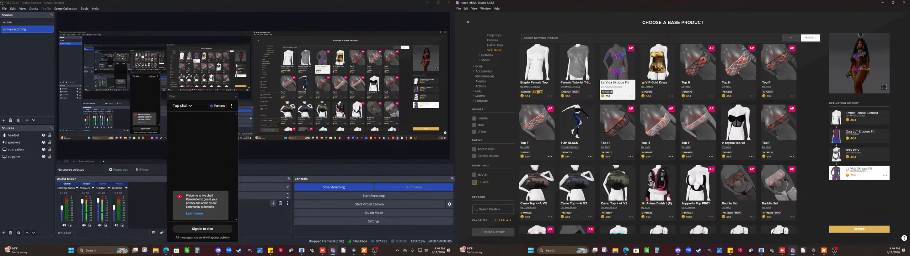
- Open the Calculator beside the derivation history and calculate 754 − 454
{"action": "left_click", "coordinate": [198, 250]}
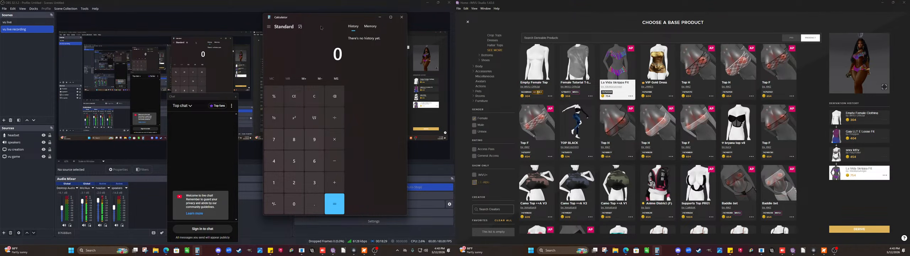
{"action": "left_click_drag", "start_coordinate": [321, 27], "coordinate": [551, 36]}
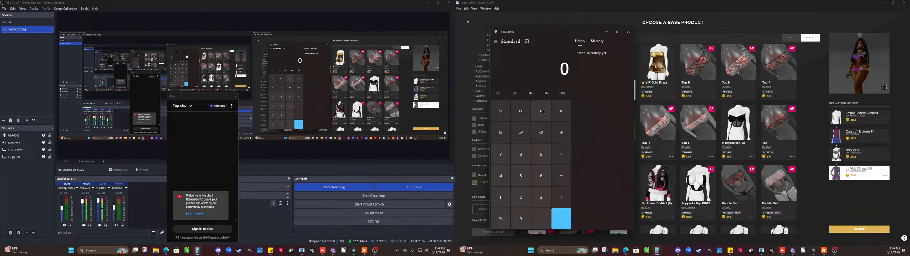
{"action": "type", "text": "754"}
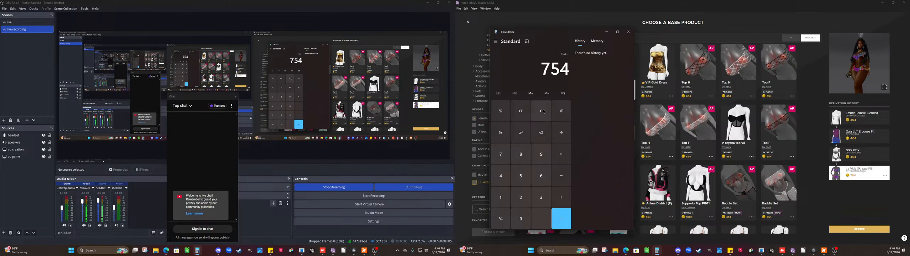
{"action": "type", "text": "454"}
{"action": "key", "text": "Return"}
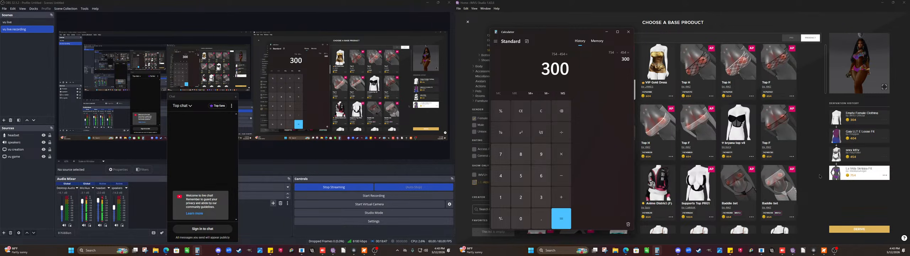
- Multiply the calculated price difference by 100 in the Calculator
{"action": "left_click", "coordinate": [840, 149]}
{"action": "left_click", "coordinate": [560, 155]}
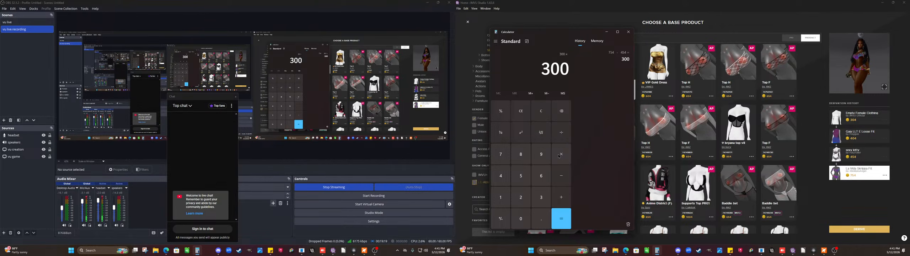
{"action": "type", "text": "100"}
{"action": "key", "text": "Return"}
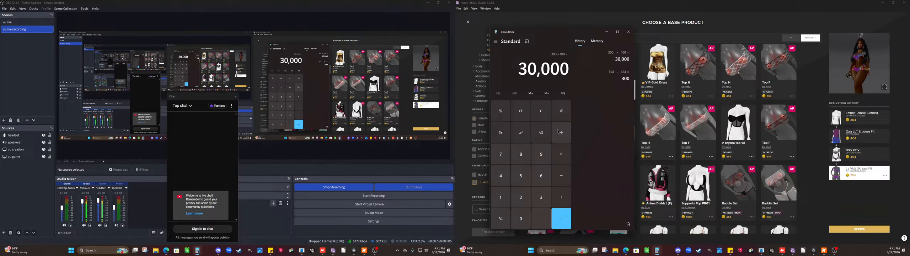
- Clear the Calculator, calculate 300 × 5, and minimize it
{"action": "left_click", "coordinate": [546, 117]}
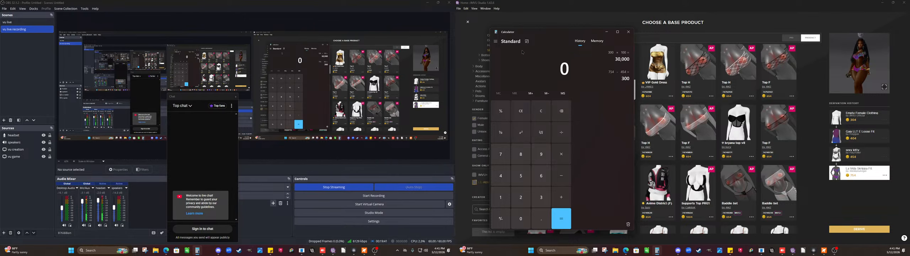
{"action": "type", "text": "300 × "}
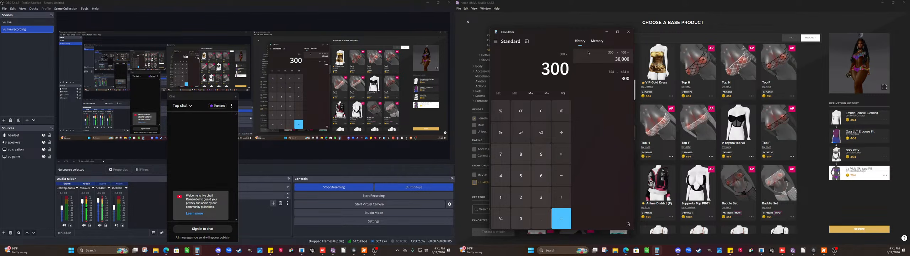
{"action": "type", "text": "5"}
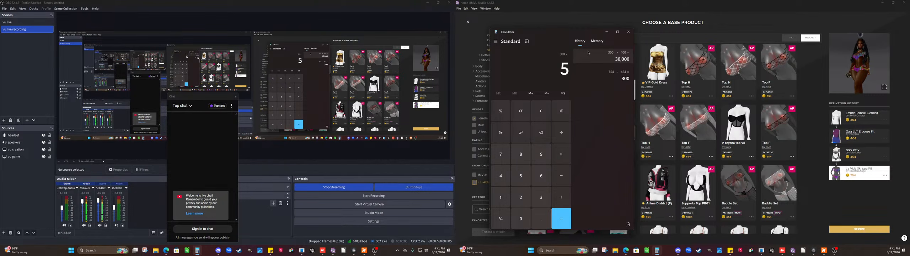
{"action": "key", "text": "Return"}
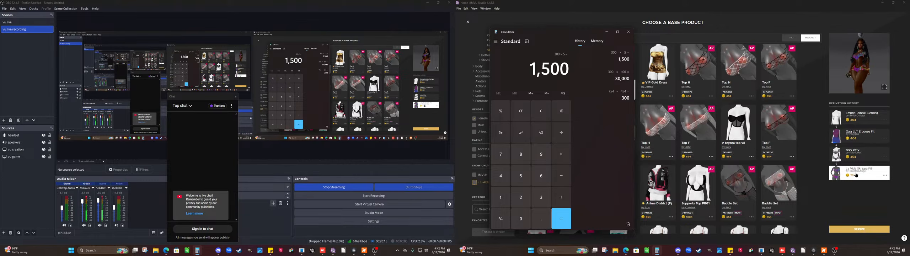
{"action": "left_click", "coordinate": [606, 32]}
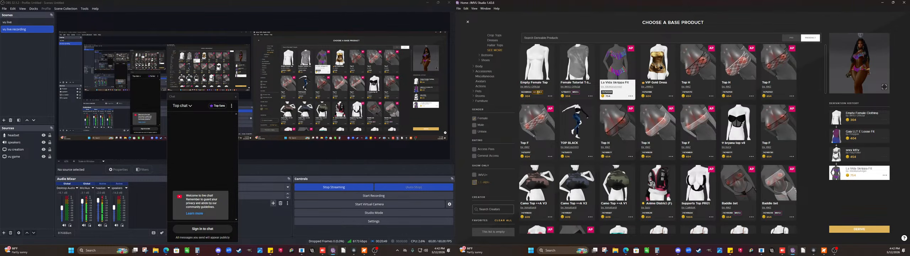
- Select VIP Gold Dress and examine it on the avatar from the side and front in the enlarged preview
{"action": "left_click", "coordinate": [660, 66]}
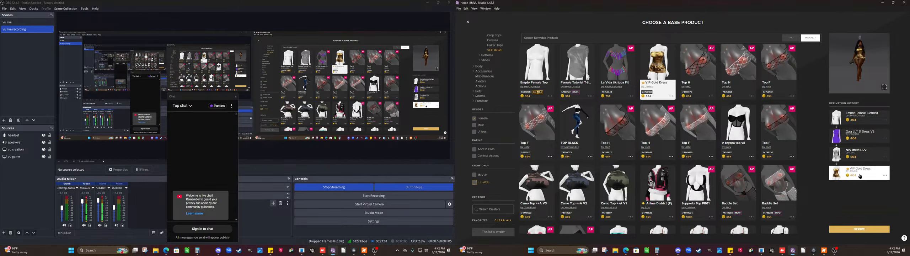
{"action": "left_click", "coordinate": [884, 88]}
{"action": "scroll", "coordinate": [754, 131], "scroll_direction": "up", "scroll_amount": 5}
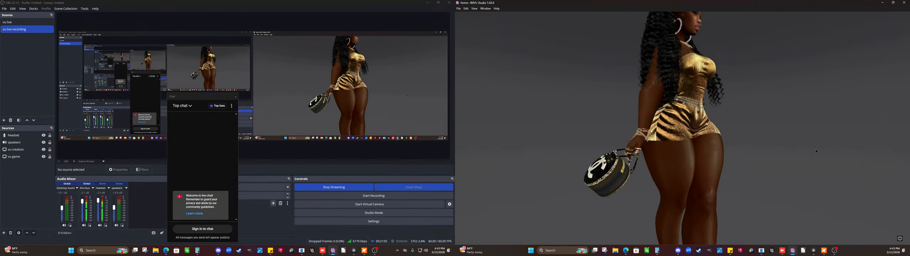
{"action": "left_click_drag", "start_coordinate": [815, 151], "coordinate": [687, 127]}
{"action": "scroll", "coordinate": [670, 155], "scroll_direction": "down", "scroll_amount": 5}
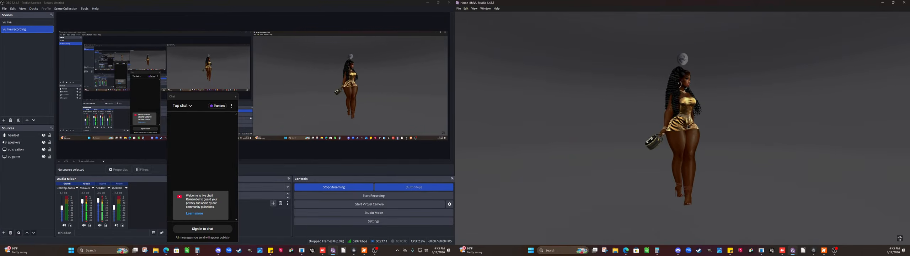
{"action": "scroll", "coordinate": [687, 127], "scroll_direction": "up", "scroll_amount": 5}
{"action": "scroll", "coordinate": [700, 142], "scroll_direction": "up", "scroll_amount": 3}
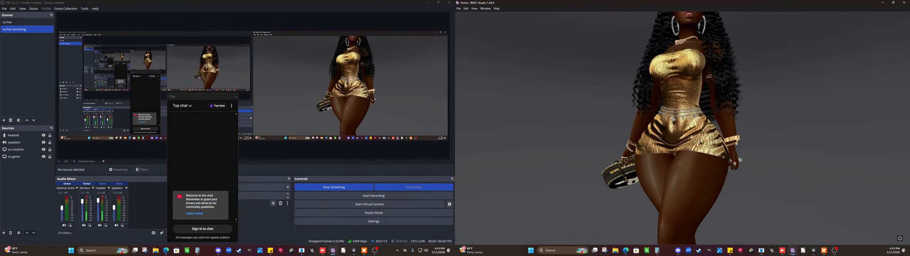
{"action": "scroll", "coordinate": [700, 142], "scroll_direction": "down", "scroll_amount": 5}
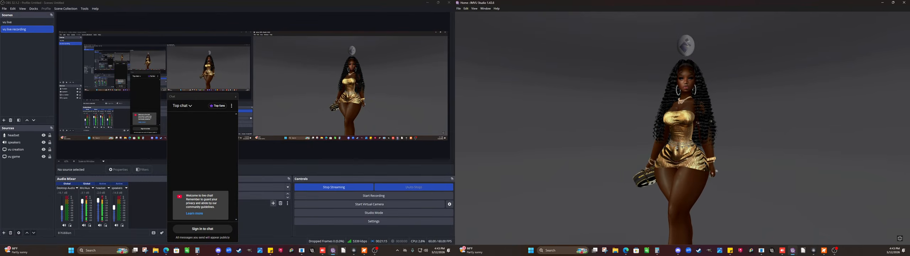
{"action": "left_click", "coordinate": [899, 239]}
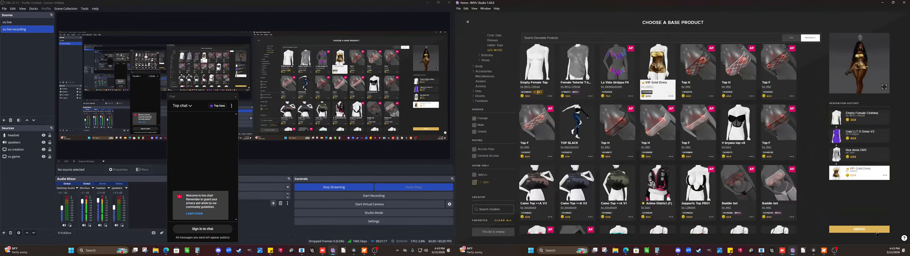
- Select the third product in the gold dress's derivation history and examine the white dress from several angles in the enlarged preview
{"action": "left_click", "coordinate": [869, 160]}
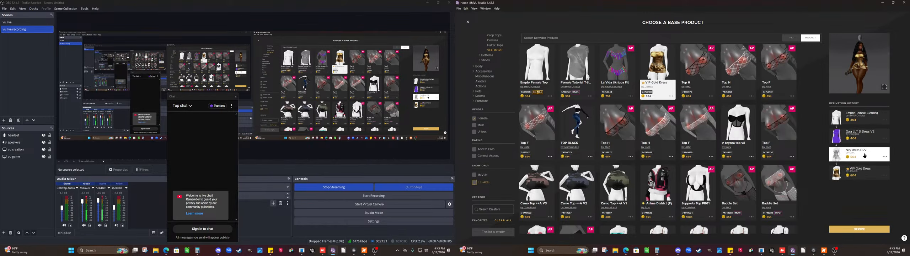
{"action": "left_click", "coordinate": [884, 87]}
{"action": "scroll", "coordinate": [754, 111], "scroll_direction": "up", "scroll_amount": 5}
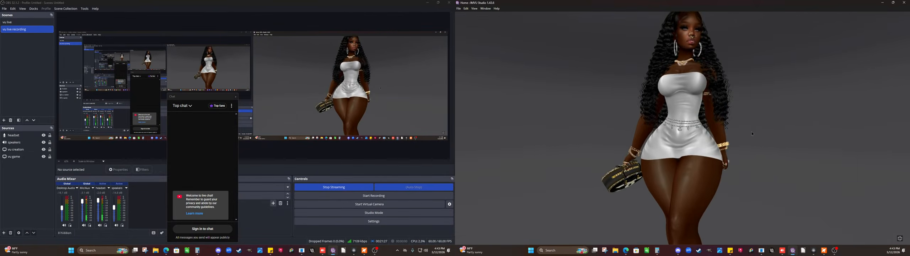
{"action": "scroll", "coordinate": [752, 131], "scroll_direction": "down", "scroll_amount": 5}
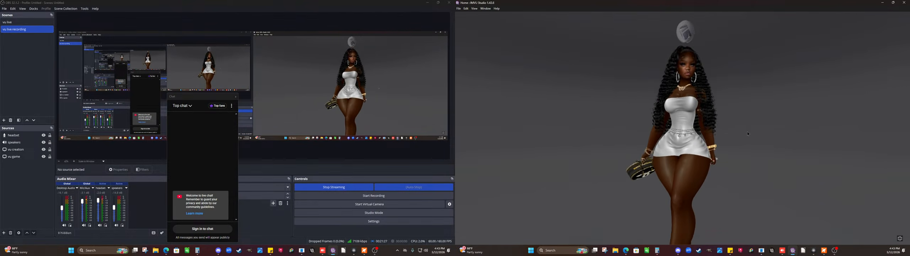
{"action": "scroll", "coordinate": [712, 144], "scroll_direction": "up", "scroll_amount": 5}
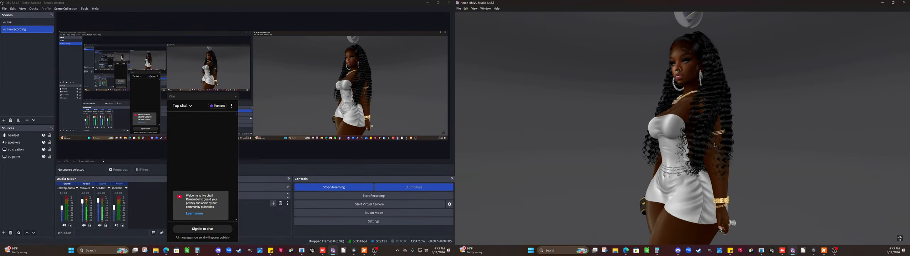
{"action": "left_click_drag", "start_coordinate": [684, 139], "coordinate": [759, 153]}
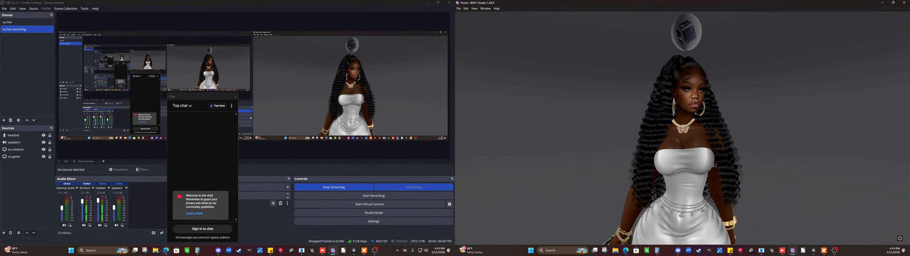
- Switch to the IMVU client and change the avatar's hairstyle to an updo from the Dress Up inventory
{"action": "left_click", "coordinate": [303, 250]}
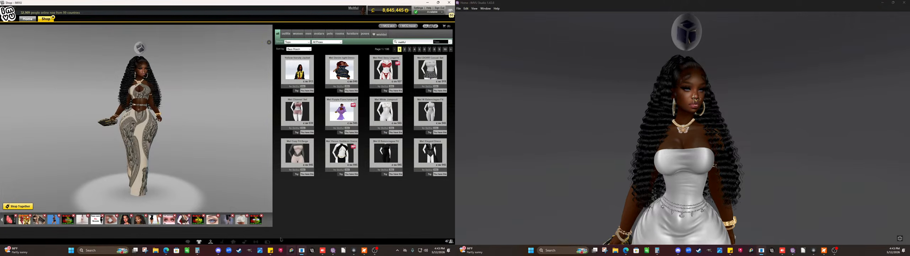
{"action": "left_click", "coordinate": [31, 20]}
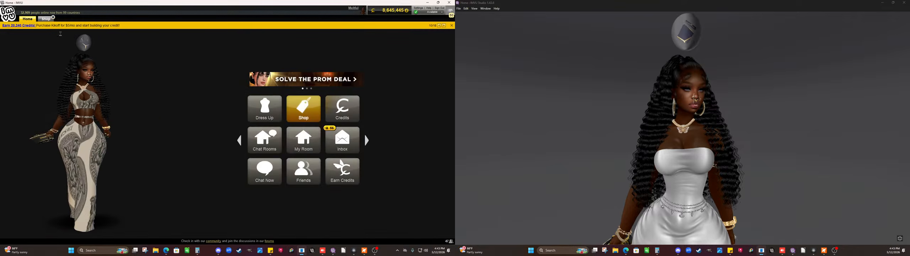
{"action": "left_click", "coordinate": [261, 121]}
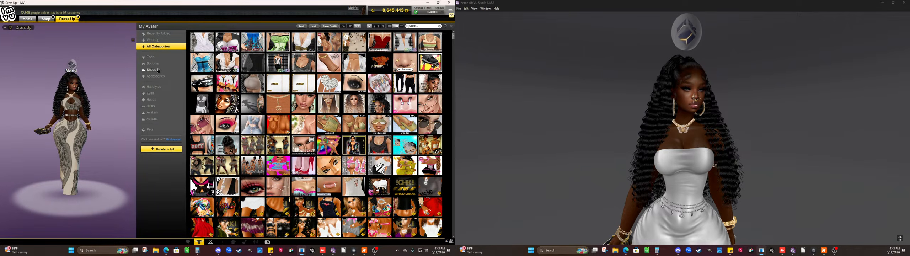
{"action": "left_click", "coordinate": [162, 87]}
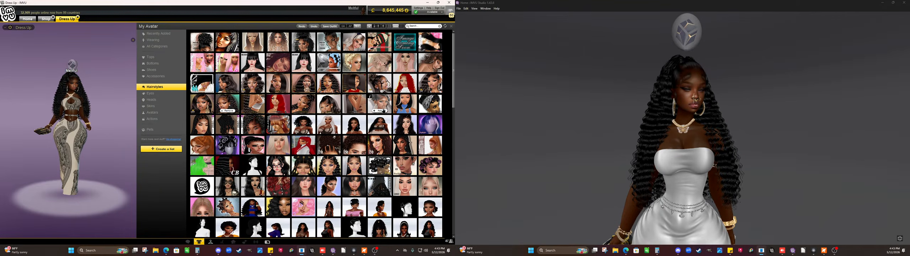
{"action": "left_click", "coordinate": [379, 103]}
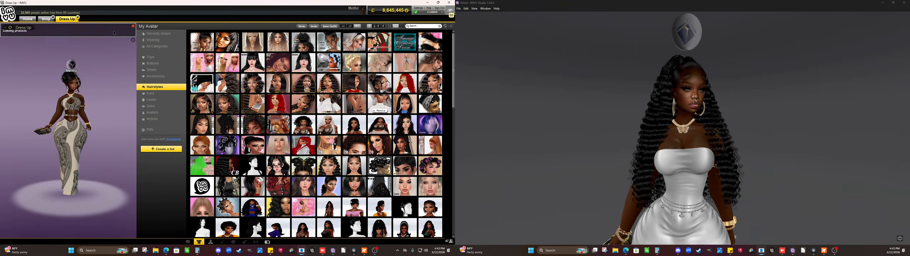
- Check the avatar on the IMVU home page, then return to IMVU Studio and leave the enlarged preview
{"action": "left_click", "coordinate": [28, 19]}
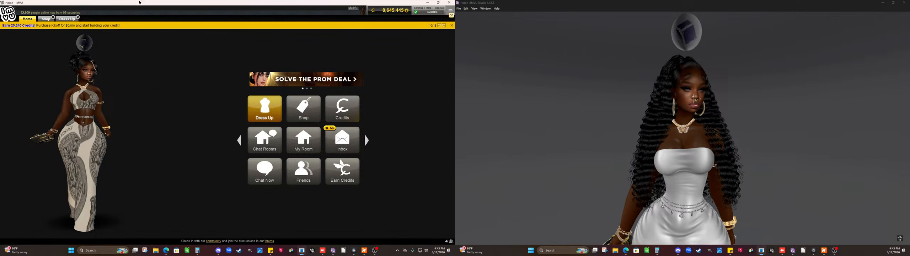
{"action": "left_click", "coordinate": [428, 3]}
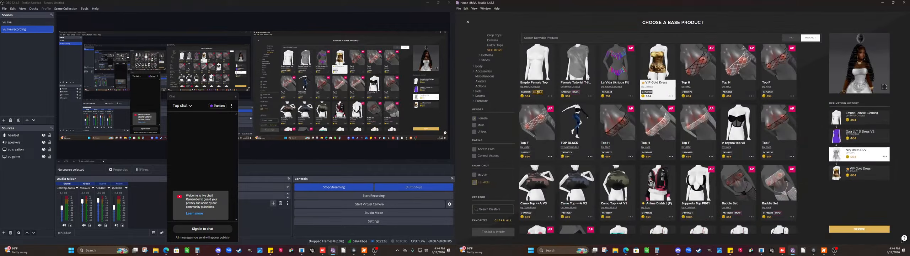
{"action": "left_click", "coordinate": [902, 239]}
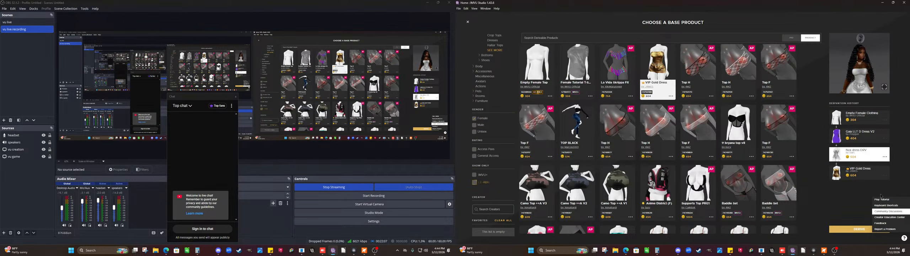
- Check the derivation histories of Top H and VIP Gold Dress, and select the third product in the gold dress's history
{"action": "left_click", "coordinate": [697, 72]}
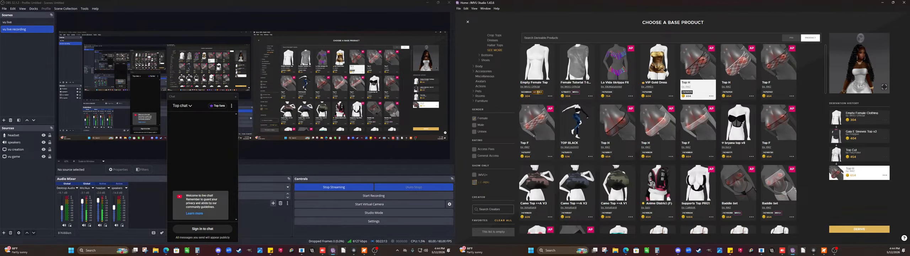
{"action": "left_click", "coordinate": [665, 69]}
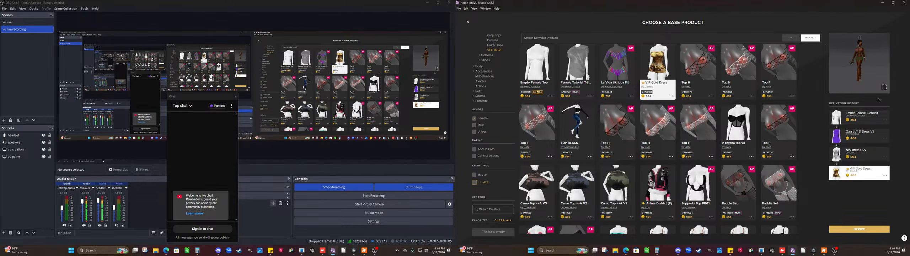
{"action": "left_click", "coordinate": [867, 153]}
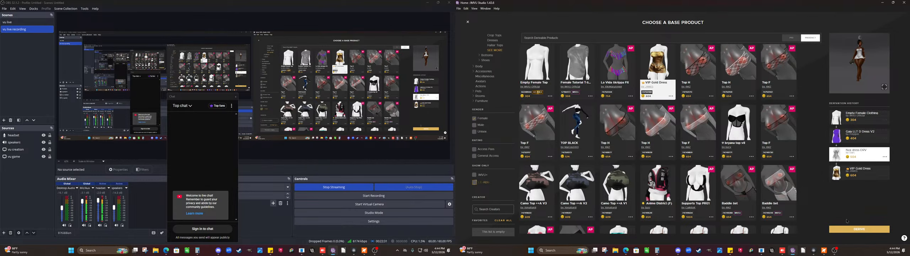
- Examine the white dress on the avatar from behind and the front in the enlarged preview, then leave the preview
{"action": "left_click", "coordinate": [883, 88]}
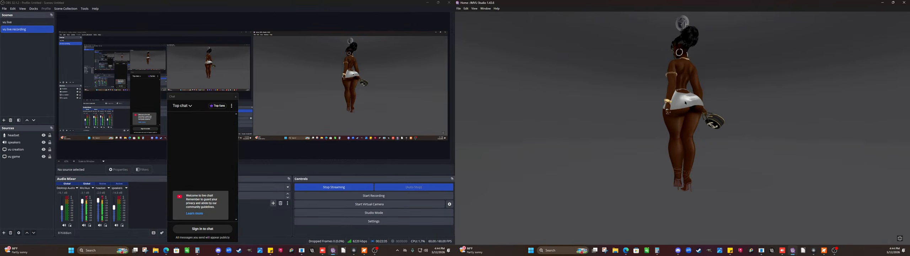
{"action": "scroll", "coordinate": [685, 103], "scroll_direction": "down", "scroll_amount": 5}
{"action": "scroll", "coordinate": [741, 117], "scroll_direction": "up", "scroll_amount": 5}
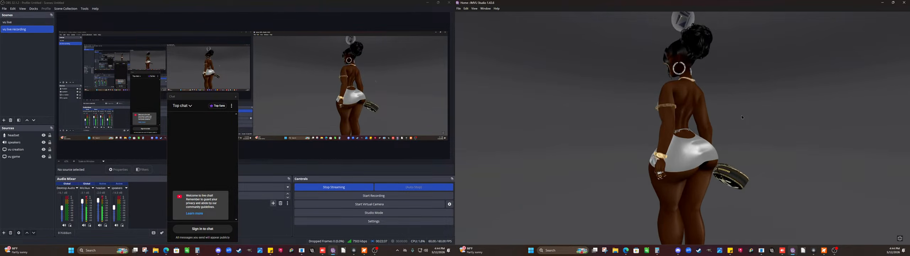
{"action": "scroll", "coordinate": [742, 117], "scroll_direction": "up", "scroll_amount": 2}
{"action": "left_click_drag", "start_coordinate": [742, 117], "coordinate": [774, 139]}
{"action": "scroll", "coordinate": [683, 116], "scroll_direction": "down", "scroll_amount": 5}
{"action": "scroll", "coordinate": [860, 130], "scroll_direction": "up", "scroll_amount": 2}
{"action": "scroll", "coordinate": [766, 126], "scroll_direction": "down", "scroll_amount": 5}
{"action": "scroll", "coordinate": [861, 151], "scroll_direction": "up", "scroll_amount": 3}
{"action": "scroll", "coordinate": [687, 140], "scroll_direction": "down", "scroll_amount": 2}
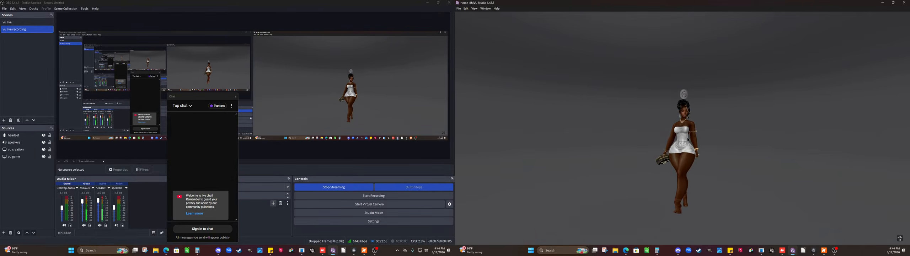
{"action": "left_click_drag", "start_coordinate": [688, 139], "coordinate": [716, 142]}
{"action": "left_click", "coordinate": [899, 238]}
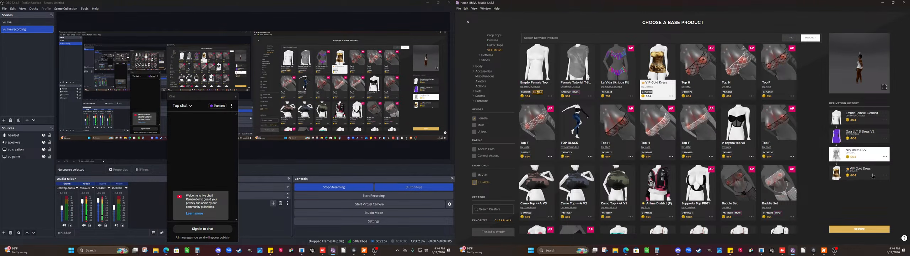
- Browse the base products past the sport sets and beach dresses to the lace dresses, then return to the start of the list
{"action": "scroll", "coordinate": [751, 181], "scroll_direction": "down", "scroll_amount": 3}
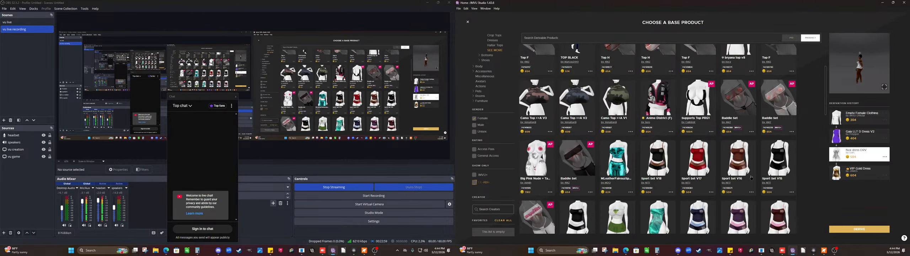
{"action": "scroll", "coordinate": [751, 181], "scroll_direction": "down", "scroll_amount": 1}
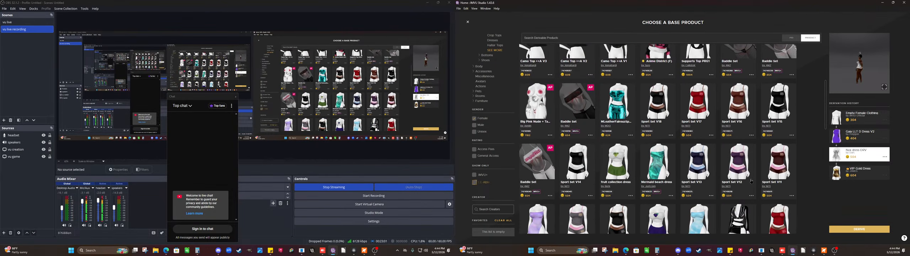
{"action": "scroll", "coordinate": [750, 180], "scroll_direction": "down", "scroll_amount": 2}
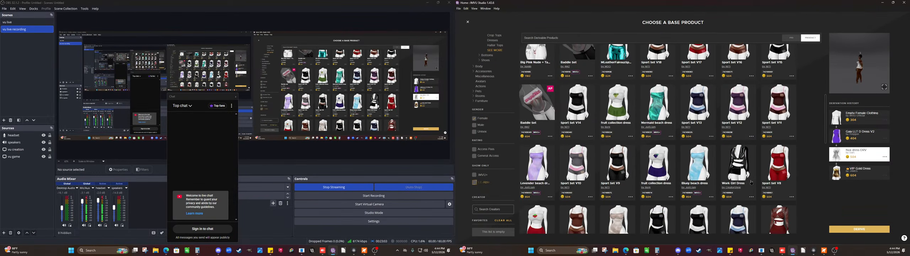
{"action": "scroll", "coordinate": [751, 182], "scroll_direction": "down", "scroll_amount": 4}
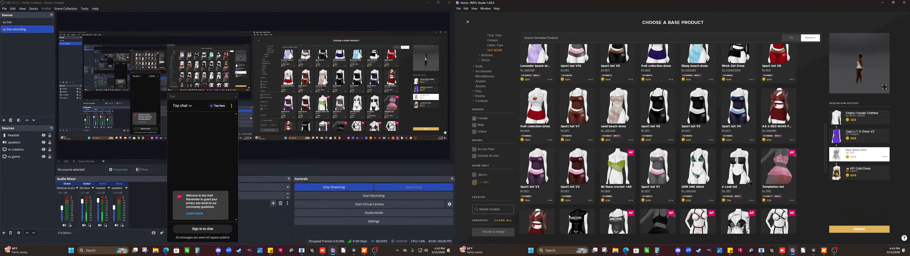
{"action": "scroll", "coordinate": [751, 182], "scroll_direction": "down", "scroll_amount": 2}
{"action": "scroll", "coordinate": [750, 182], "scroll_direction": "down", "scroll_amount": 2}
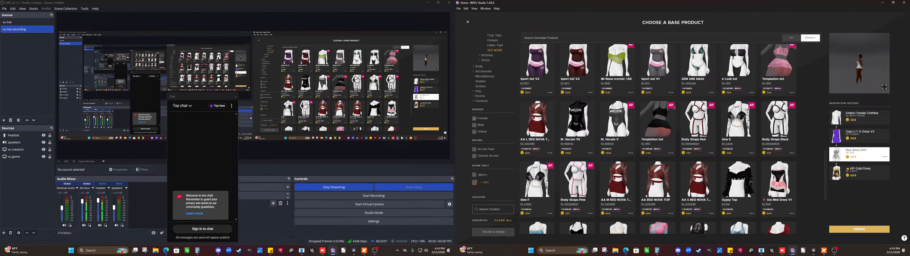
{"action": "scroll", "coordinate": [751, 182], "scroll_direction": "down", "scroll_amount": 2}
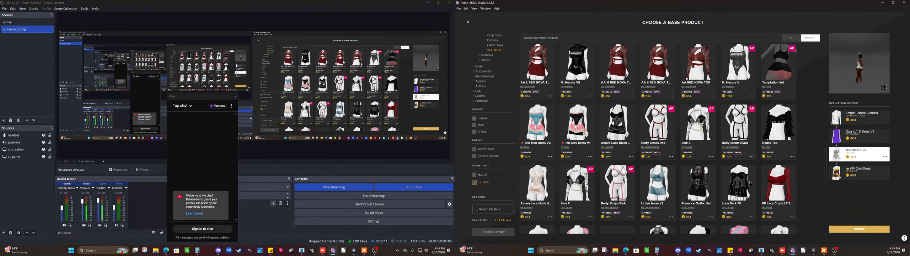
{"action": "scroll", "coordinate": [750, 184], "scroll_direction": "up", "scroll_amount": 3}
{"action": "scroll", "coordinate": [750, 183], "scroll_direction": "up", "scroll_amount": 5}
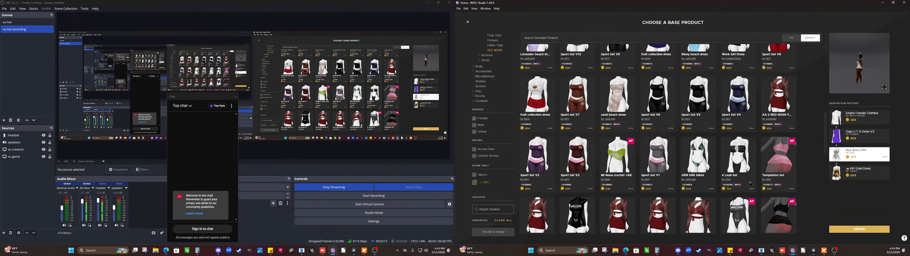
{"action": "scroll", "coordinate": [750, 183], "scroll_direction": "up", "scroll_amount": 3}
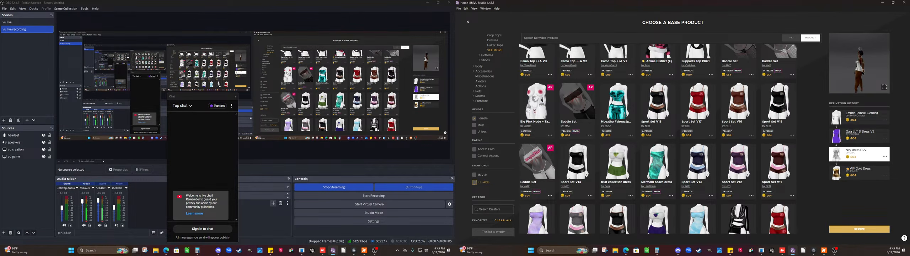
{"action": "scroll", "coordinate": [700, 87], "scroll_direction": "up", "scroll_amount": 5}
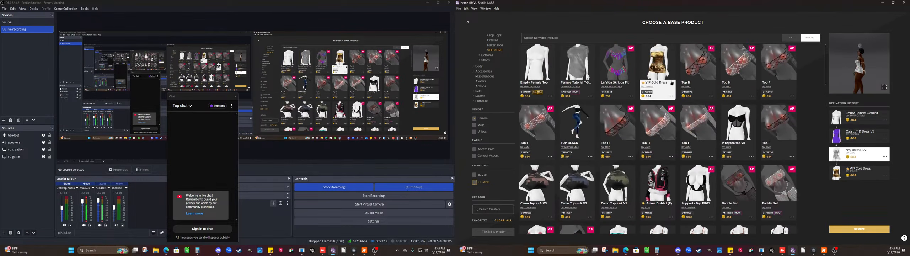
- Select the purple La Vida outfit and check it on the avatar in the enlarged preview
{"action": "left_click", "coordinate": [607, 68]}
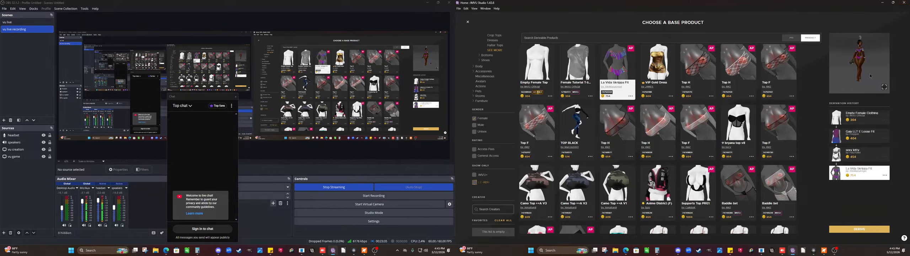
{"action": "left_click", "coordinate": [884, 88]}
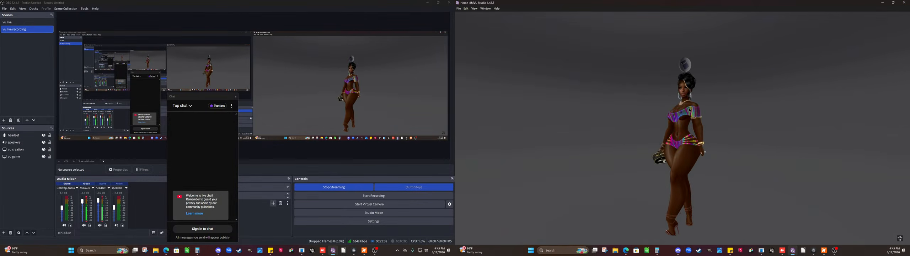
{"action": "left_click", "coordinate": [899, 238]}
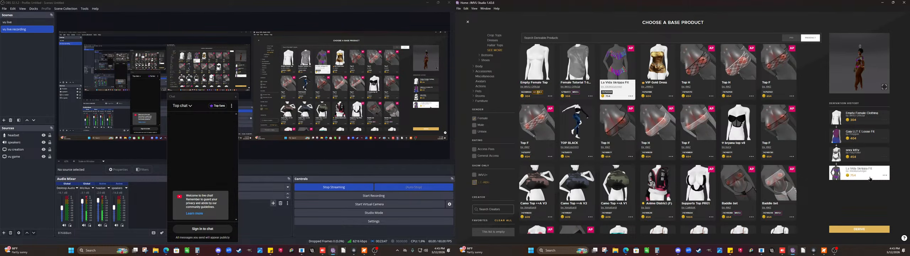
- Inspect the third product in the La Vida outfit's derivation history from the back and front, and derive a new product from it
{"action": "left_click", "coordinate": [856, 158]}
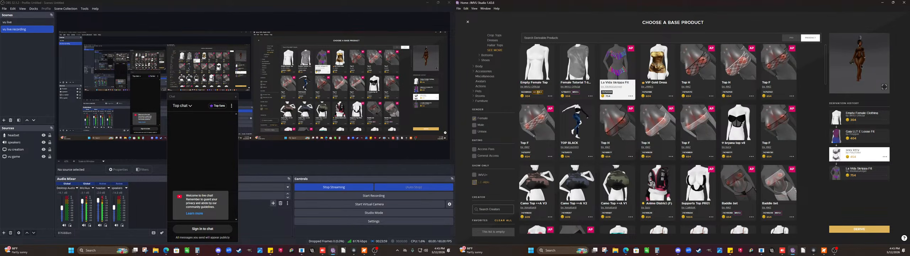
{"action": "left_click", "coordinate": [883, 87]}
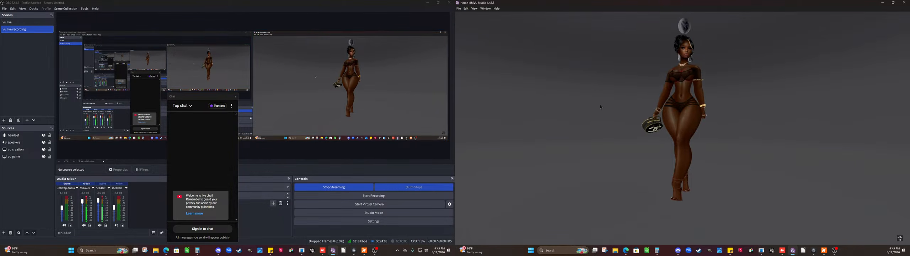
{"action": "scroll", "coordinate": [600, 106], "scroll_direction": "up", "scroll_amount": 4}
{"action": "left_click_drag", "start_coordinate": [584, 110], "coordinate": [643, 109]}
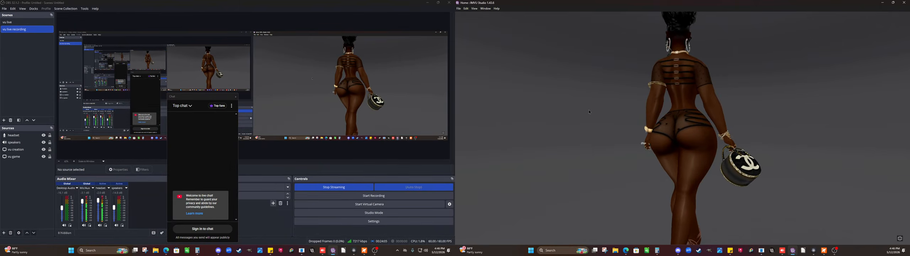
{"action": "left_click_drag", "start_coordinate": [588, 110], "coordinate": [638, 117]}
{"action": "scroll", "coordinate": [717, 124], "scroll_direction": "down", "scroll_amount": 4}
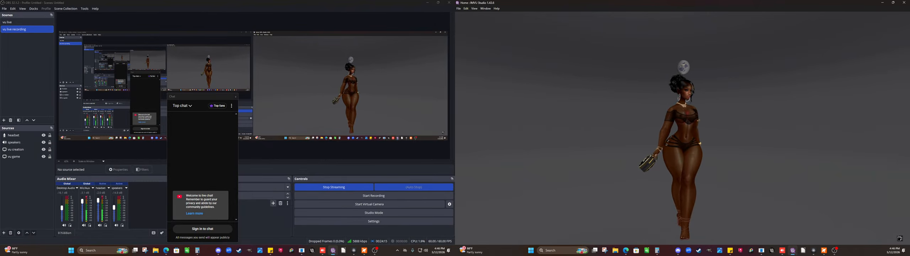
{"action": "left_click", "coordinate": [899, 237]}
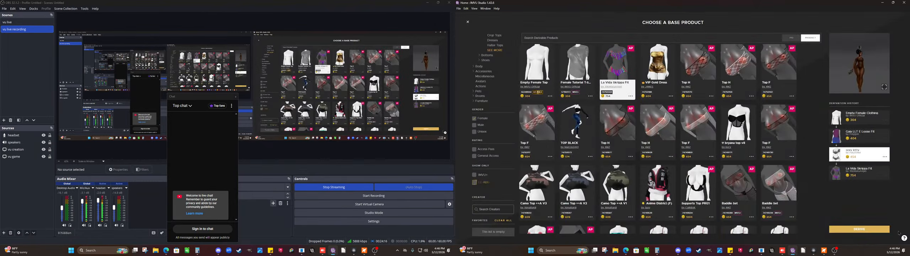
{"action": "left_click", "coordinate": [863, 230]}
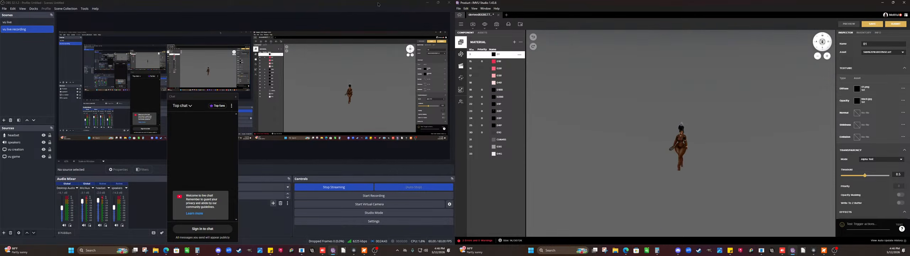
- Bring up the browser and move the OBS window to the other monitor, maximized there
{"action": "left_click", "coordinate": [625, 251]}
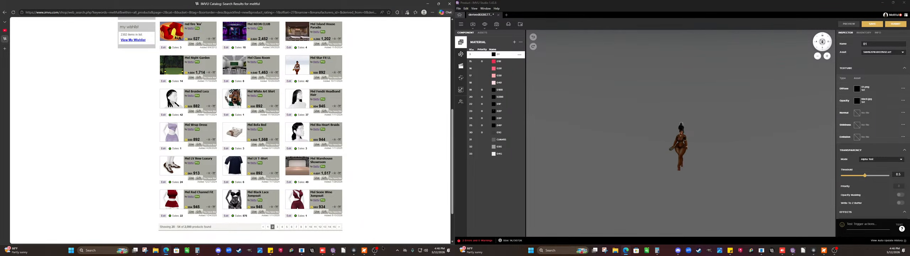
{"action": "mouse_move", "coordinate": [375, 251]}
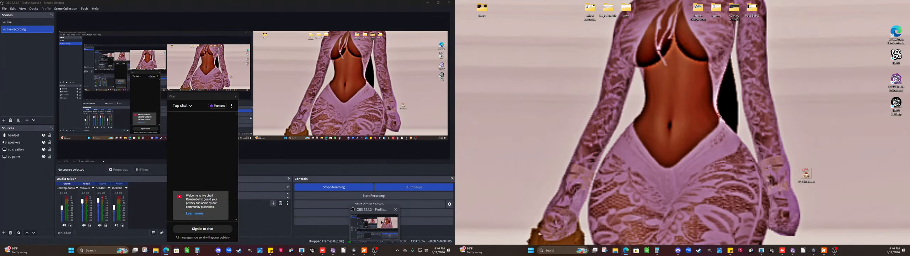
{"action": "left_click", "coordinate": [381, 222]}
{"action": "left_click_drag", "start_coordinate": [335, 3], "coordinate": [701, 53]}
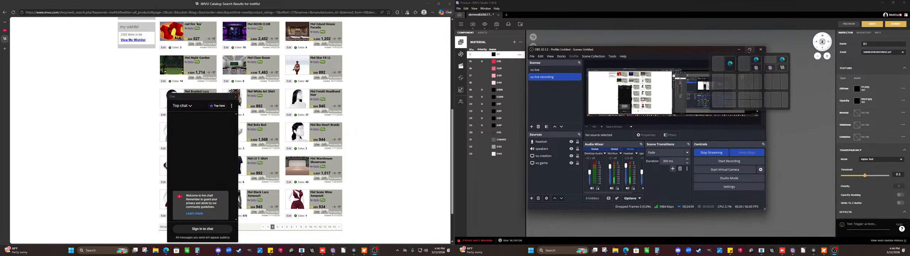
{"action": "left_click", "coordinate": [750, 49]}
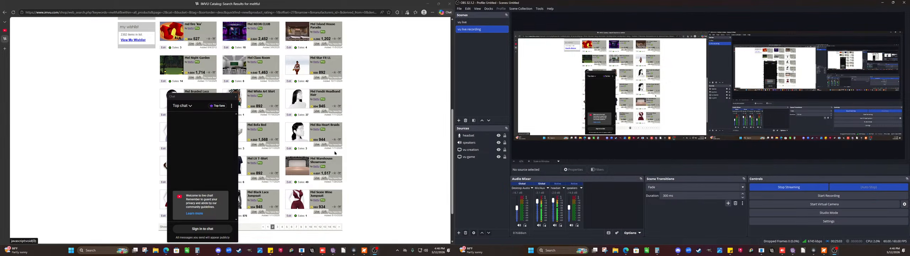
- Open google.com in a new browser tab and make its search field ready for a query
{"action": "left_click", "coordinate": [397, 146]}
{"action": "scroll", "coordinate": [329, 131], "scroll_direction": "up", "scroll_amount": 5}
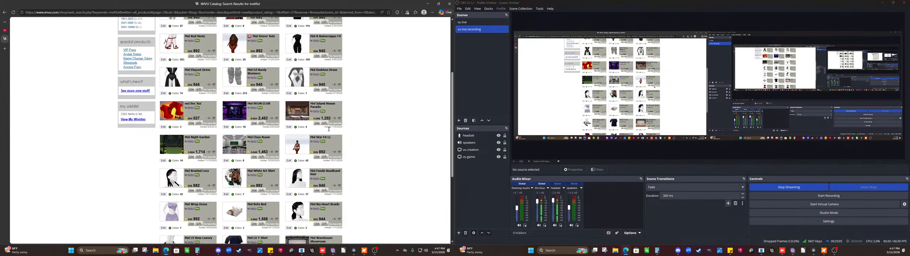
{"action": "left_click", "coordinate": [6, 49]}
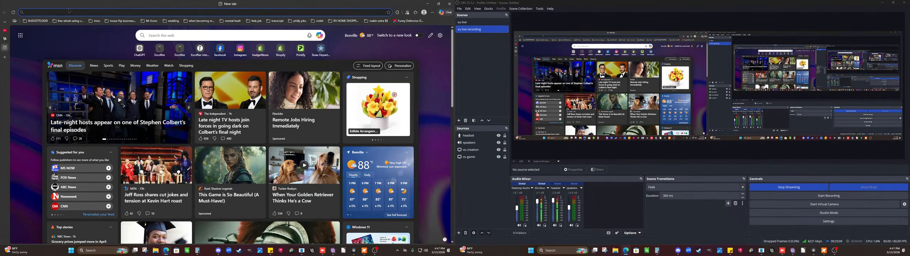
{"action": "type", "text": "google.com"}
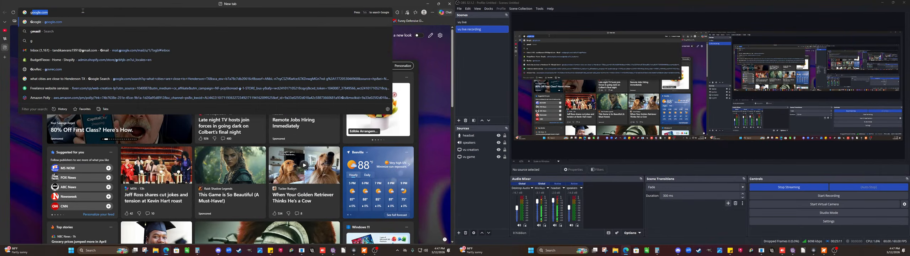
{"action": "key", "text": "Return"}
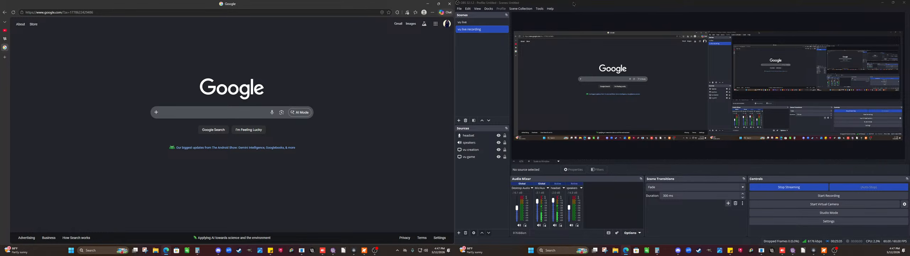
{"action": "left_click", "coordinate": [245, 113]}
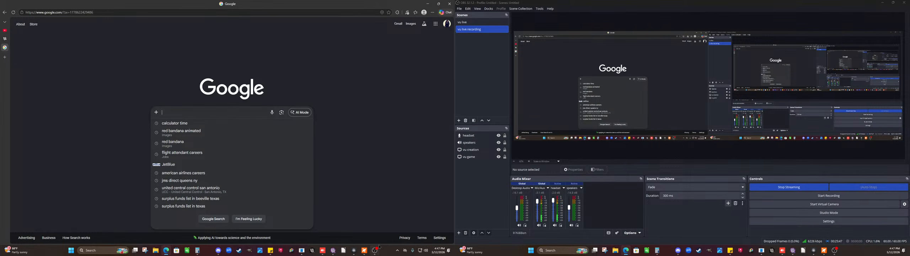
- Move the OBS window off IMVU Studio and inspect the derived outfit on the avatar up close from the front and back
{"action": "left_click_drag", "start_coordinate": [843, 4], "coordinate": [624, 74]}
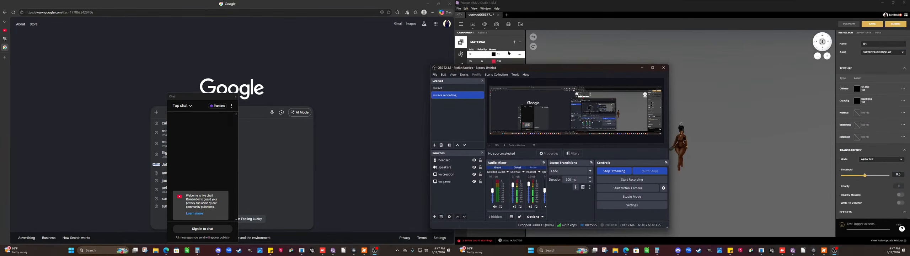
{"action": "left_click_drag", "start_coordinate": [559, 72], "coordinate": [289, 46]}
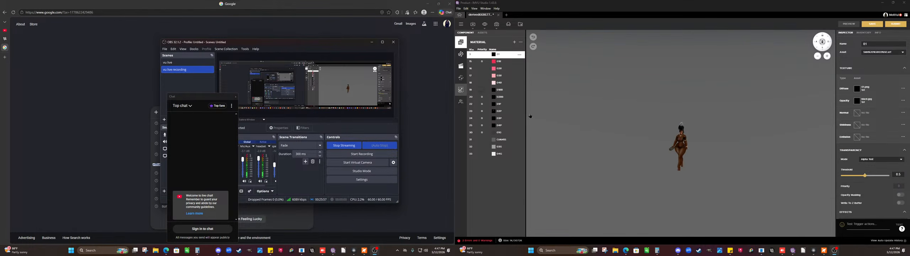
{"action": "scroll", "coordinate": [577, 126], "scroll_direction": "up", "scroll_amount": 3}
{"action": "scroll", "coordinate": [611, 135], "scroll_direction": "up", "scroll_amount": 5}
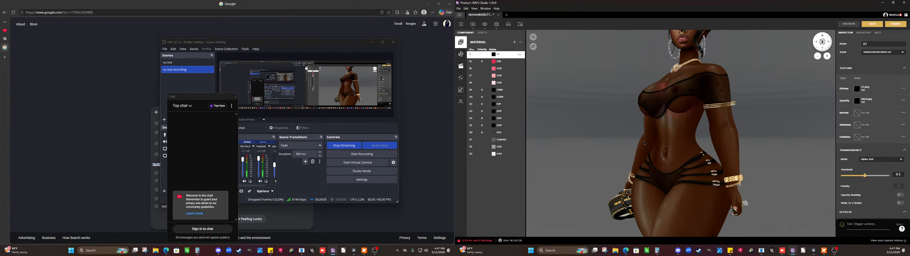
{"action": "scroll", "coordinate": [644, 142], "scroll_direction": "up", "scroll_amount": 3}
{"action": "left_click_drag", "start_coordinate": [643, 142], "coordinate": [531, 133]}
{"action": "scroll", "coordinate": [545, 135], "scroll_direction": "down", "scroll_amount": 5}
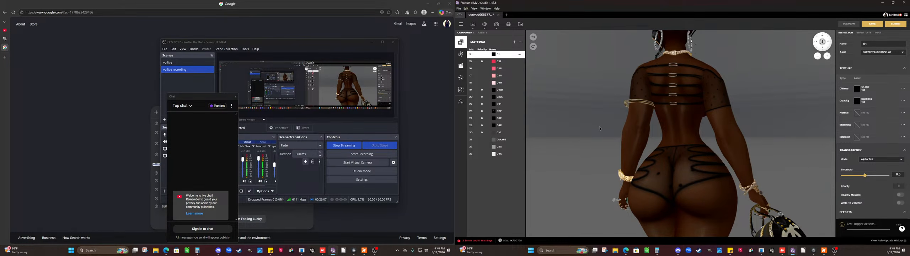
- Move the OBS window back over IMVU Studio, maximize it there, and return to the Google page
{"action": "left_click_drag", "start_coordinate": [316, 45], "coordinate": [675, 47]}
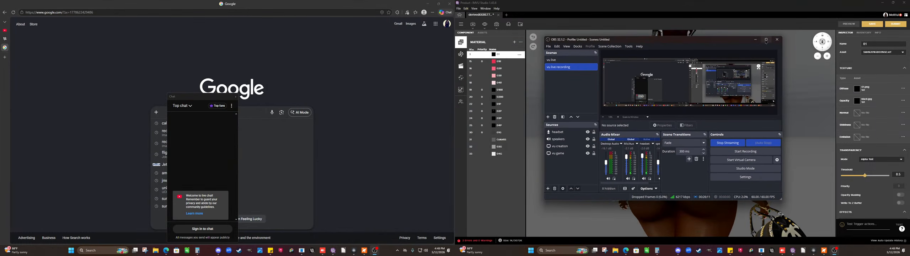
{"action": "left_click", "coordinate": [766, 40]}
{"action": "left_click", "coordinate": [310, 89]}
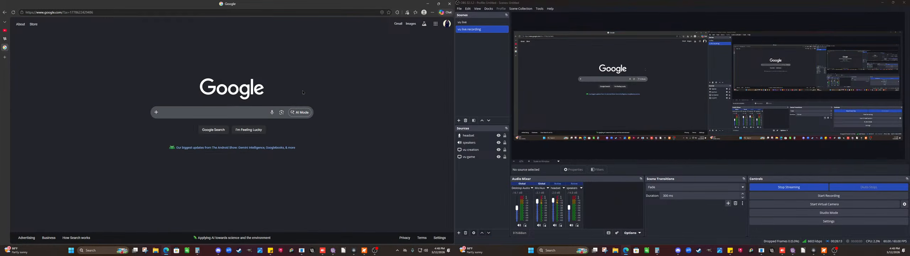
- Search Google for "fabrick"
{"action": "left_click", "coordinate": [245, 112]}
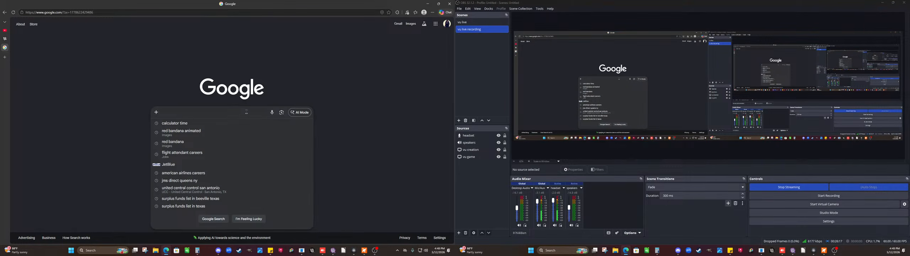
{"action": "type", "text": "fa"}
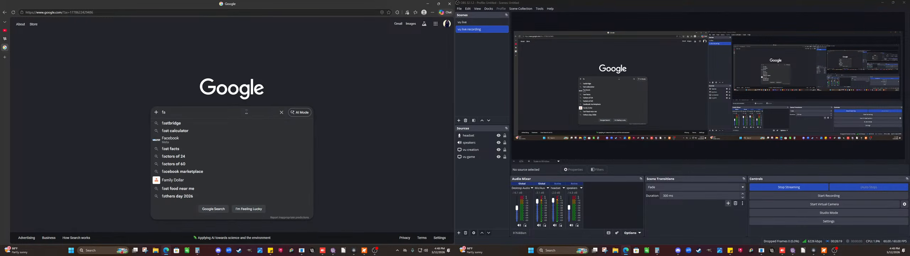
{"action": "type", "text": "bri"}
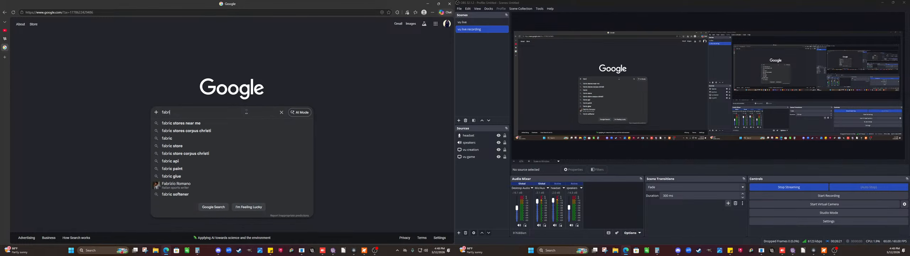
{"action": "type", "text": "ck"}
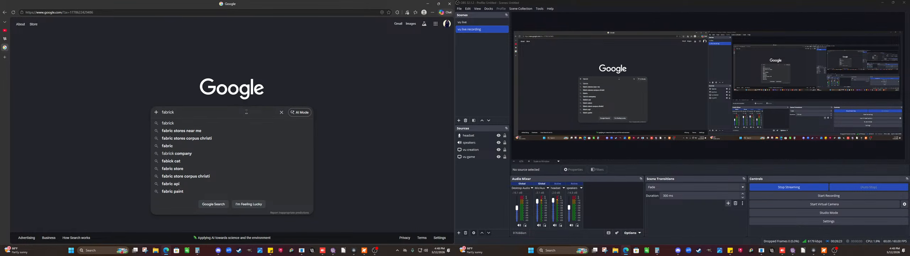
{"action": "key", "text": "Return"}
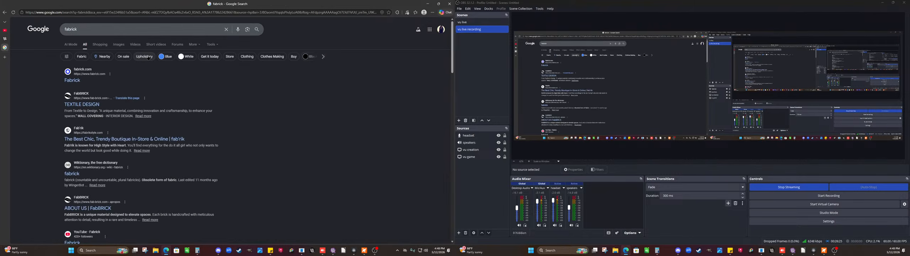
- Check the image results for "fabrick" and return to the results of all types
{"action": "left_click", "coordinate": [119, 45]}
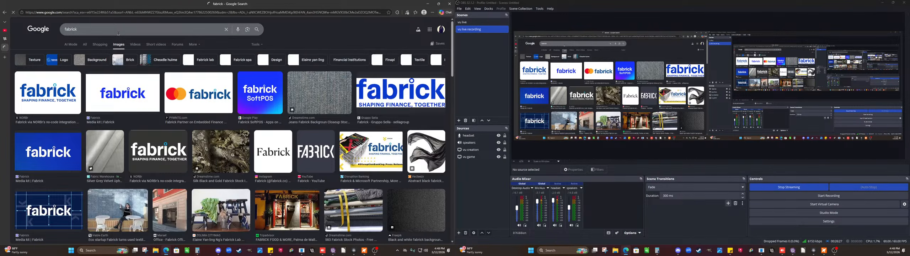
{"action": "left_click", "coordinate": [118, 33]}
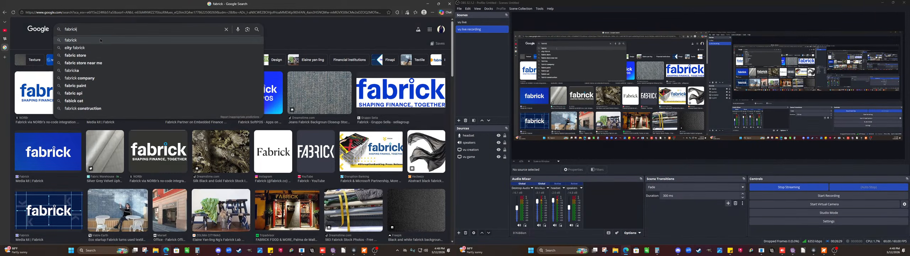
{"action": "left_click", "coordinate": [101, 40]}
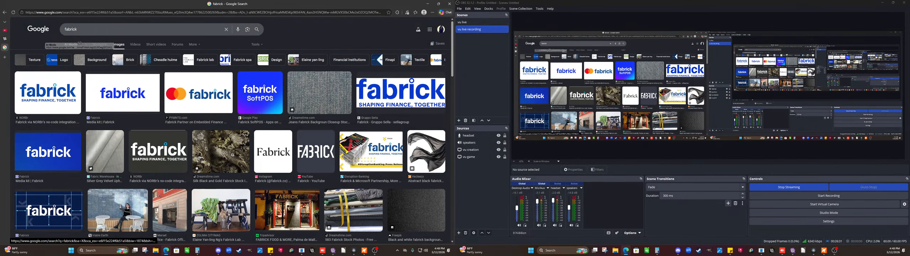
{"action": "left_click", "coordinate": [84, 45]}
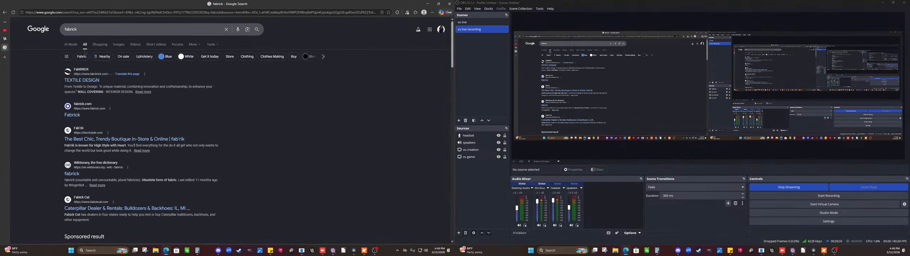
- Replace the "fabrick" query with a search for "mesh fabric"
{"action": "left_click", "coordinate": [66, 30]}
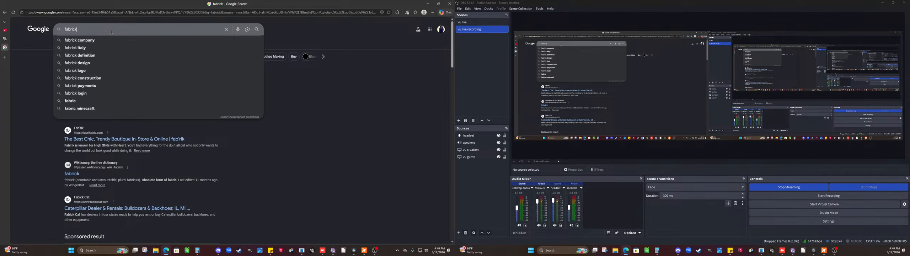
{"action": "left_click_drag", "start_coordinate": [111, 32], "coordinate": [25, 31]}
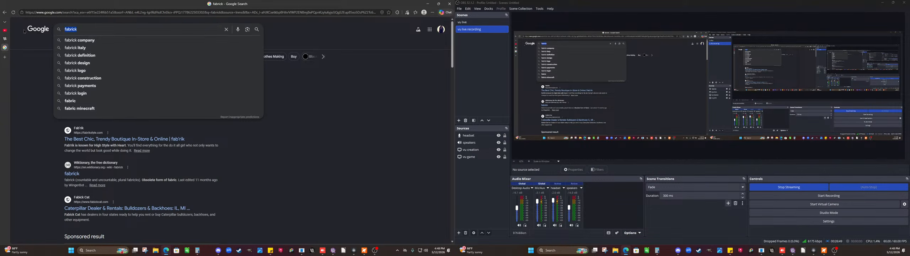
{"action": "type", "text": "laun"}
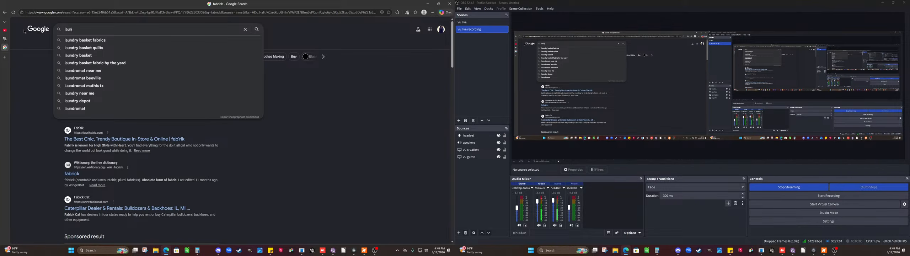
{"action": "key", "text": "BackSpace"}
{"action": "key", "text": "BackSpace"}
{"action": "key", "text": "BackSpace"}
{"action": "key", "text": "BackSpace"}
{"action": "type", "text": "me"}
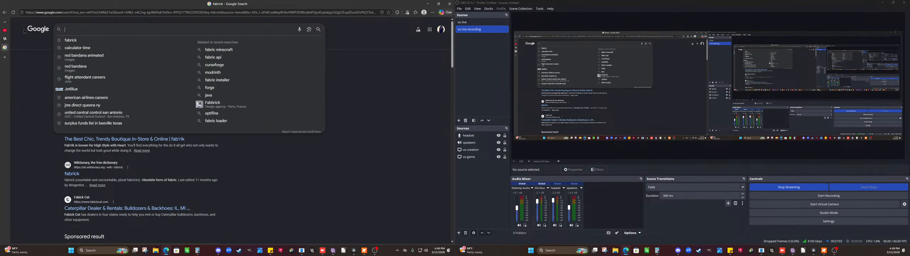
{"action": "type", "text": "sh fab"}
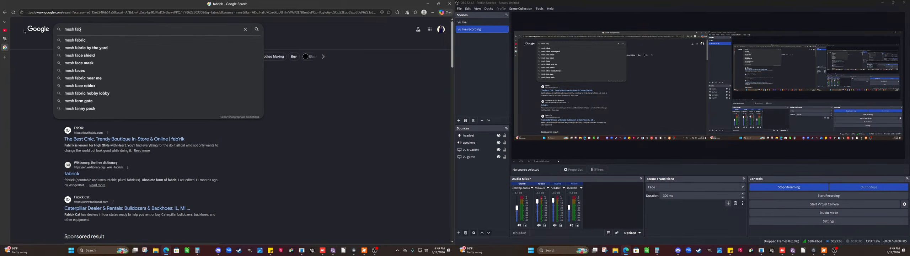
{"action": "left_click", "coordinate": [99, 40]}
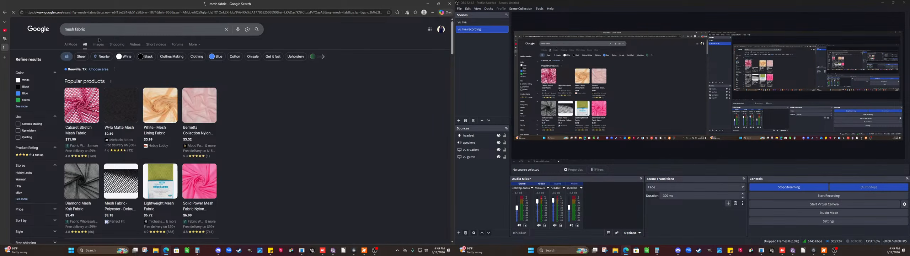
- Look through the general results for mesh fabric, switch to the image results, and browse the fabric pictures
{"action": "scroll", "coordinate": [115, 75], "scroll_direction": "down", "scroll_amount": 10}
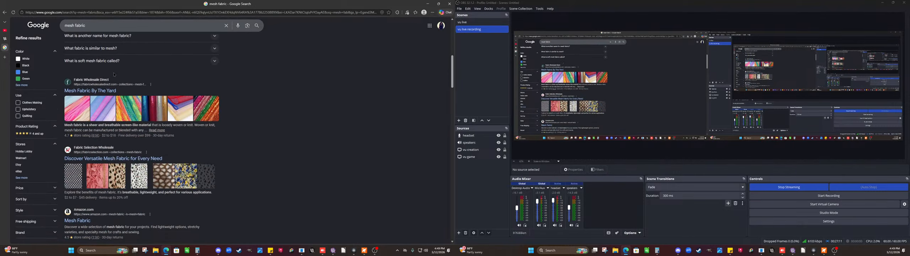
{"action": "scroll", "coordinate": [114, 75], "scroll_direction": "up", "scroll_amount": 10}
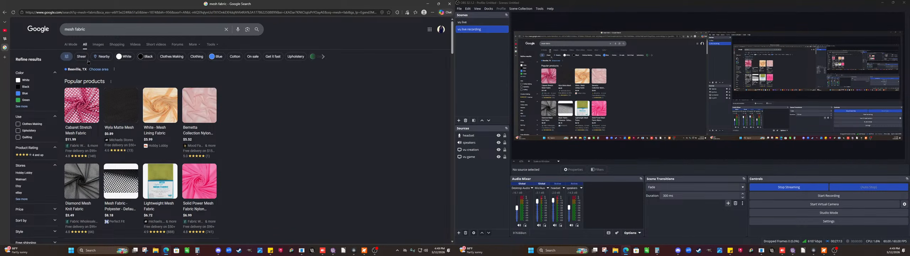
{"action": "left_click", "coordinate": [98, 45]}
{"action": "scroll", "coordinate": [132, 86], "scroll_direction": "down", "scroll_amount": 2}
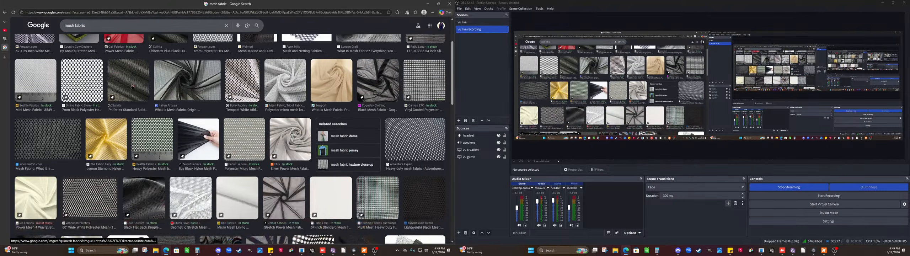
{"action": "scroll", "coordinate": [132, 86], "scroll_direction": "down", "scroll_amount": 10}
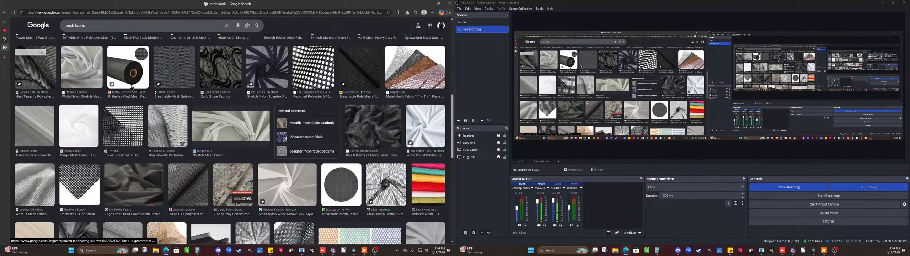
{"action": "scroll", "coordinate": [132, 87], "scroll_direction": "down", "scroll_amount": 1}
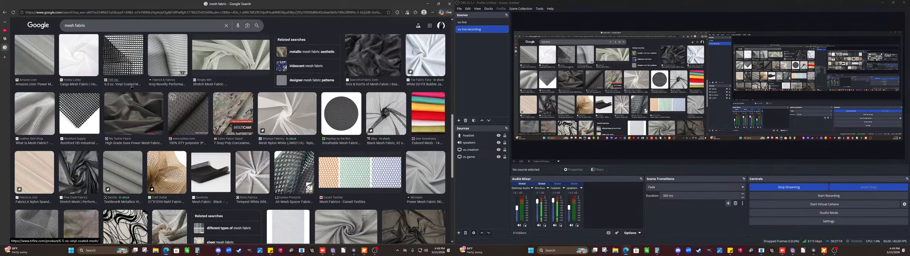
{"action": "scroll", "coordinate": [131, 88], "scroll_direction": "down", "scroll_amount": 4}
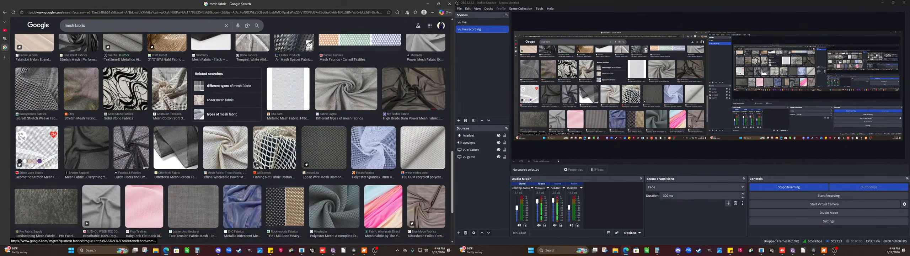
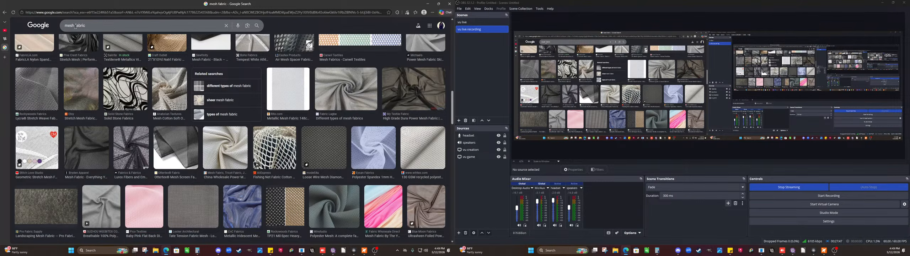
- Change the image search to "lingerie fabric" and browse the resulting fabric pictures
{"action": "left_click_drag", "start_coordinate": [75, 27], "coordinate": [42, 27]}
{"action": "key", "text": "BackSpace"}
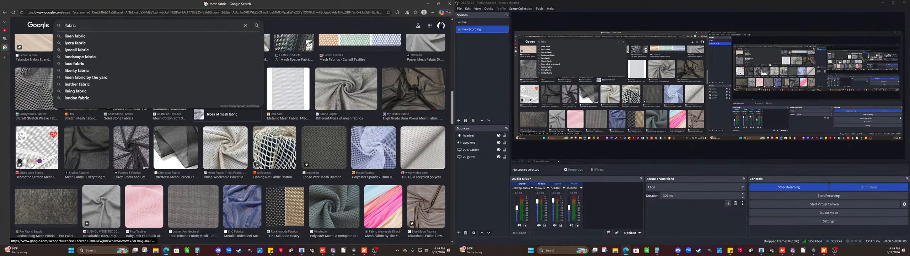
{"action": "type", "text": "ling"}
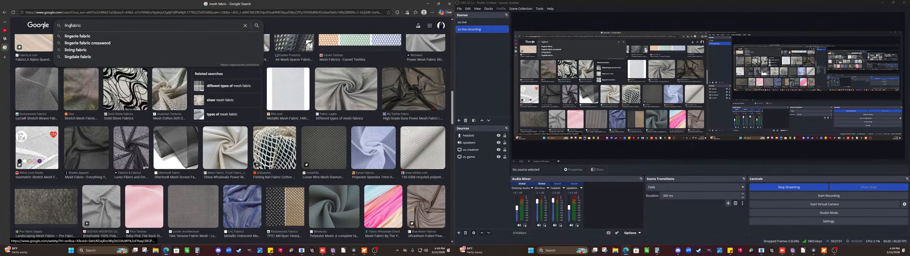
{"action": "type", "text": "e"}
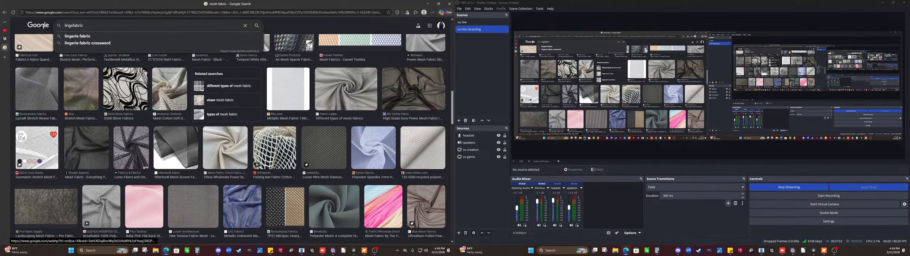
{"action": "type", "text": "rie"}
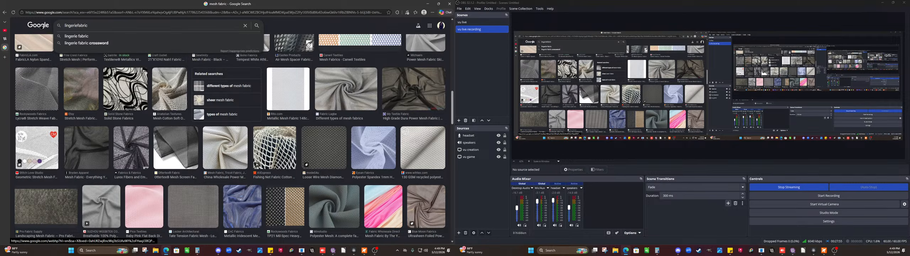
{"action": "key", "text": "Return"}
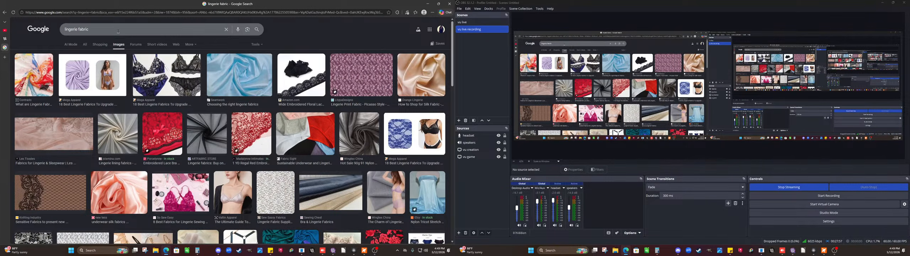
{"action": "scroll", "coordinate": [135, 65], "scroll_direction": "down", "scroll_amount": 3}
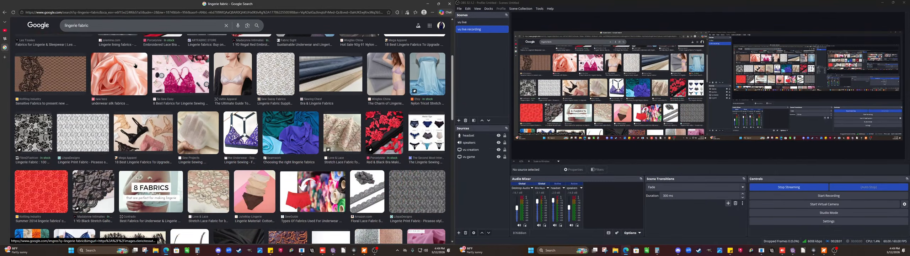
{"action": "scroll", "coordinate": [135, 65], "scroll_direction": "down", "scroll_amount": 4}
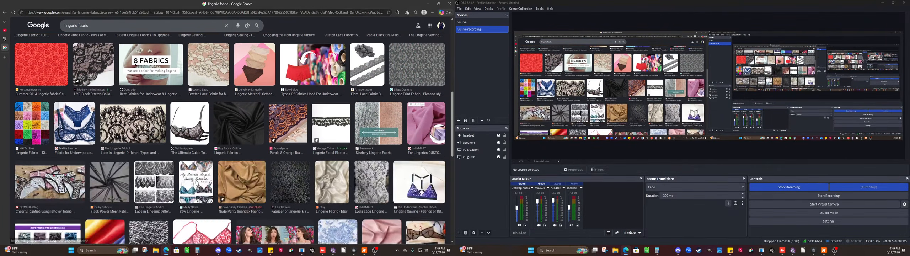
- Browse further through the image results for lingerie fabric, looking for a suitable texture
{"action": "scroll", "coordinate": [135, 65], "scroll_direction": "down", "scroll_amount": 2}
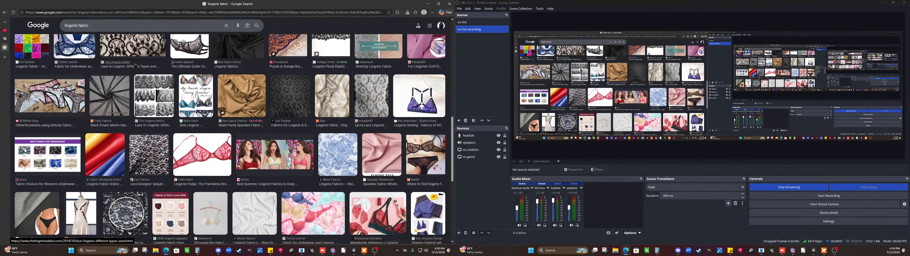
{"action": "scroll", "coordinate": [135, 65], "scroll_direction": "down", "scroll_amount": 1}
{"action": "scroll", "coordinate": [135, 65], "scroll_direction": "down", "scroll_amount": 2}
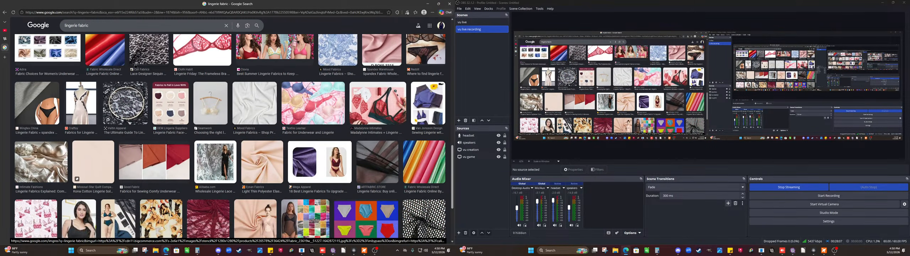
{"action": "scroll", "coordinate": [135, 65], "scroll_direction": "down", "scroll_amount": 5}
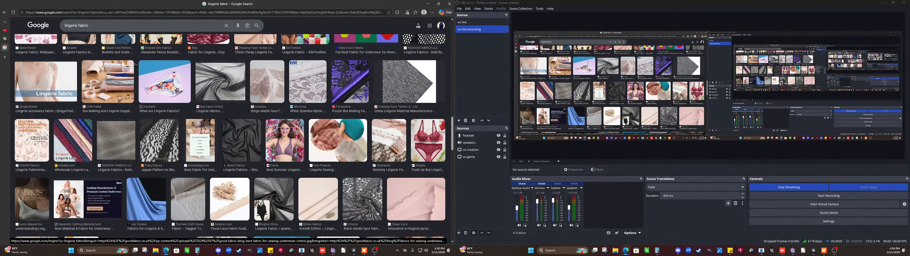
{"action": "scroll", "coordinate": [135, 65], "scroll_direction": "down", "scroll_amount": 3}
{"action": "scroll", "coordinate": [135, 66], "scroll_direction": "down", "scroll_amount": 3}
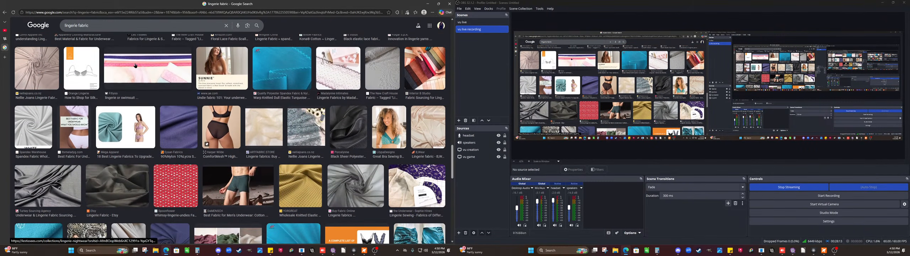
{"action": "scroll", "coordinate": [135, 65], "scroll_direction": "down", "scroll_amount": 5}
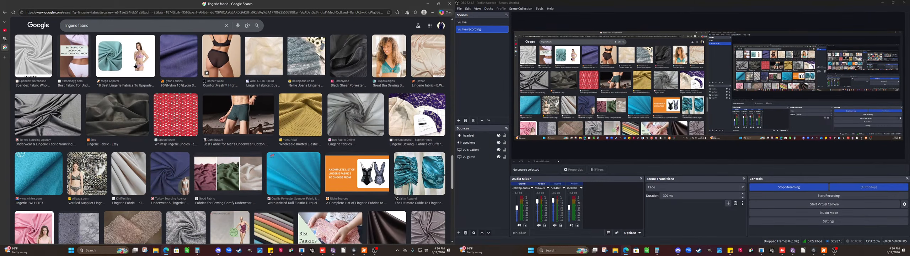
{"action": "scroll", "coordinate": [135, 65], "scroll_direction": "down", "scroll_amount": 2}
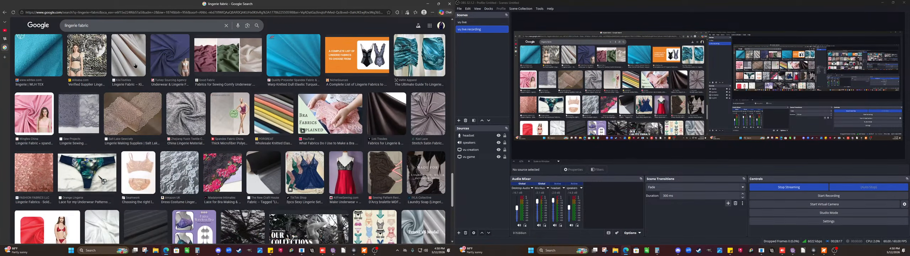
{"action": "scroll", "coordinate": [135, 65], "scroll_direction": "down", "scroll_amount": 5}
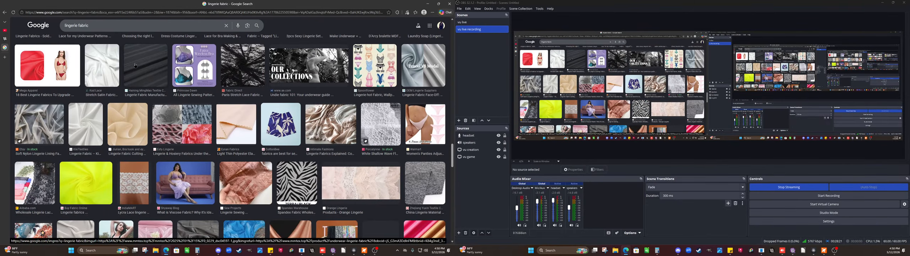
{"action": "scroll", "coordinate": [135, 66], "scroll_direction": "up", "scroll_amount": 6}
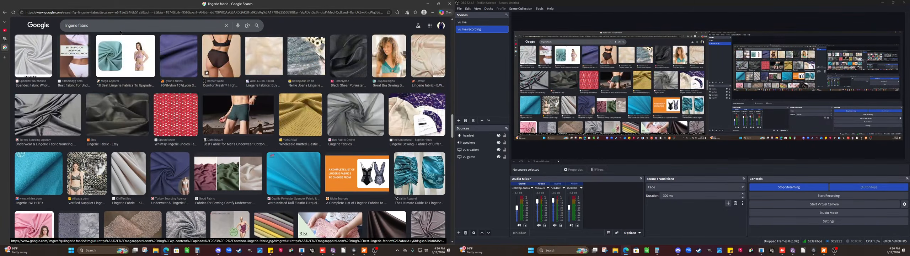
- Change the image search to "summer fabric" and browse the resulting fabric pictures
{"action": "double_click", "coordinate": [76, 26]}
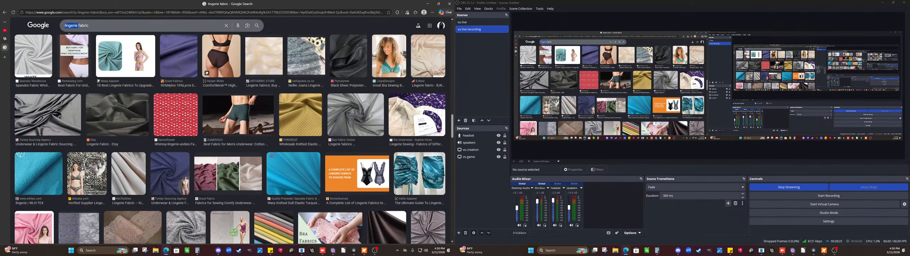
{"action": "type", "text": "summer"}
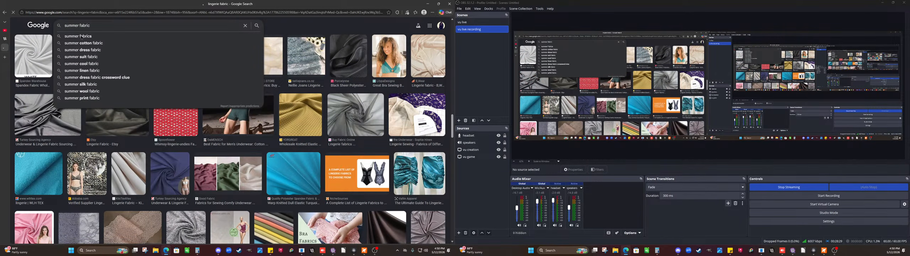
{"action": "left_click", "coordinate": [81, 37]}
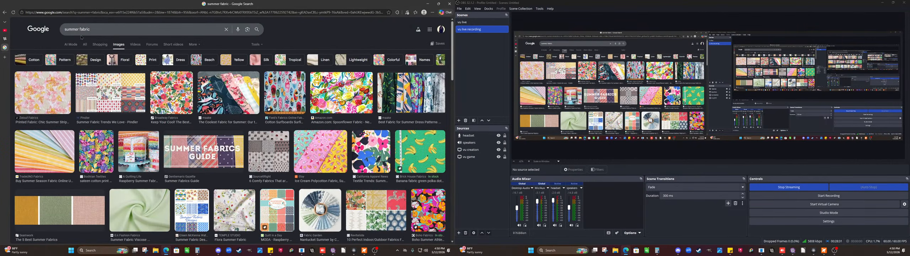
{"action": "scroll", "coordinate": [103, 79], "scroll_direction": "down", "scroll_amount": 5}
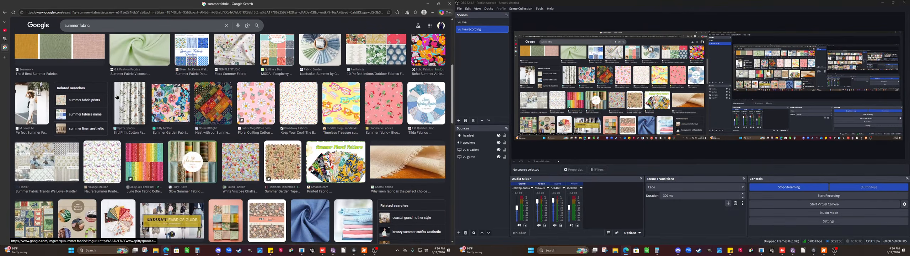
{"action": "scroll", "coordinate": [117, 97], "scroll_direction": "down", "scroll_amount": 3}
{"action": "scroll", "coordinate": [116, 96], "scroll_direction": "down", "scroll_amount": 2}
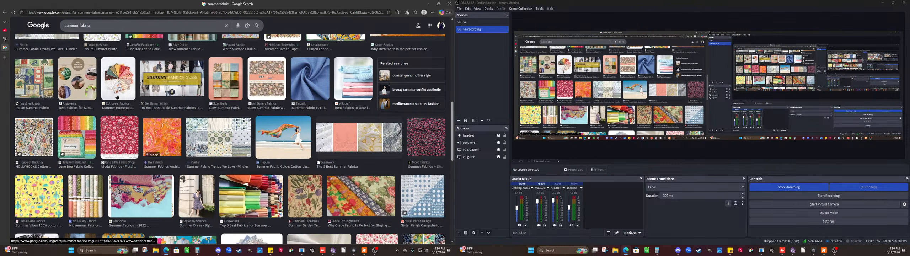
{"action": "scroll", "coordinate": [117, 96], "scroll_direction": "down", "scroll_amount": 1}
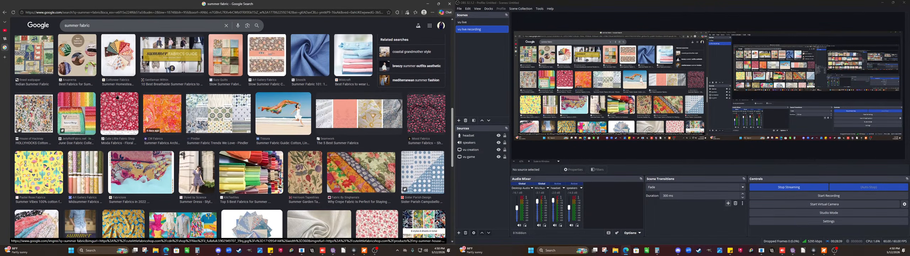
{"action": "scroll", "coordinate": [117, 96], "scroll_direction": "down", "scroll_amount": 8}
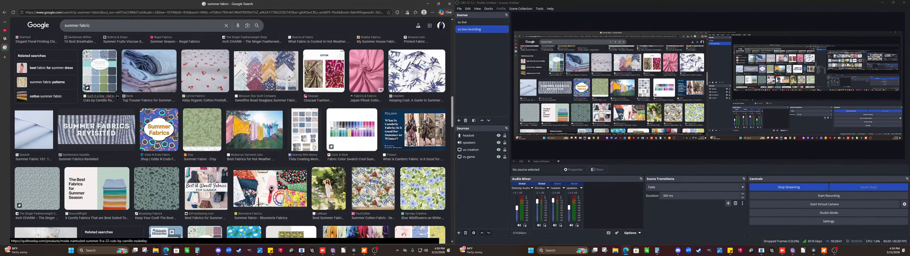
{"action": "scroll", "coordinate": [117, 96], "scroll_direction": "down", "scroll_amount": 7}
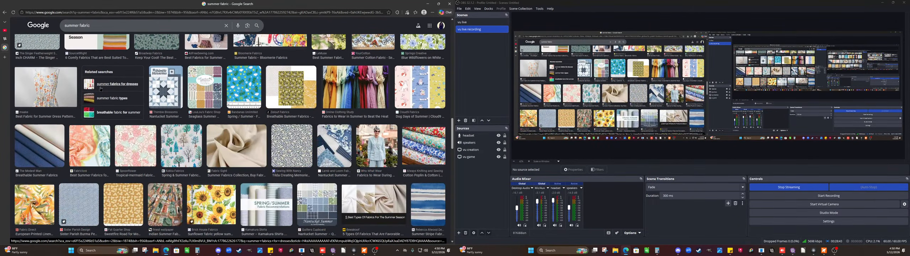
- Extend the image search query to "sexy summer fabric" and run it
{"action": "left_click", "coordinate": [65, 26]}
{"action": "type", "text": "sex"}
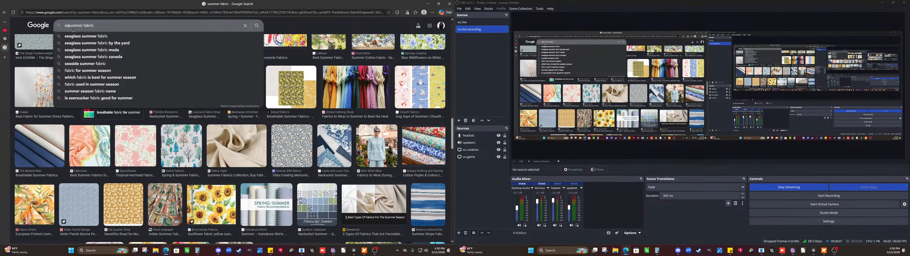
{"action": "type", "text": "y"}
{"action": "key", "text": "Return"}
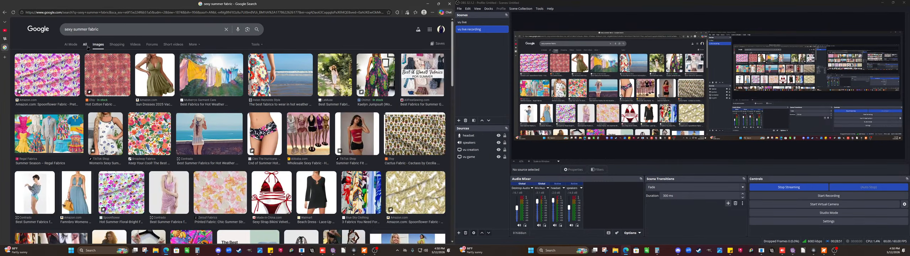
- Change the image search to "sexyblue fabric" and browse the resulting pictures of blue fabrics and outfits
{"action": "left_click_drag", "start_coordinate": [74, 29], "coordinate": [88, 31]}
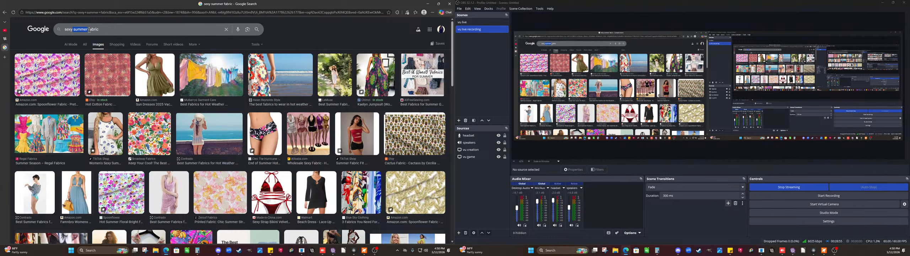
{"action": "type", "text": "blue"}
{"action": "key", "text": "Return"}
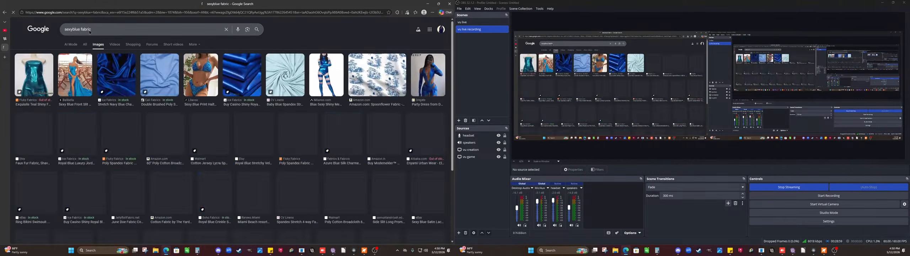
{"action": "scroll", "coordinate": [145, 91], "scroll_direction": "down", "scroll_amount": 4}
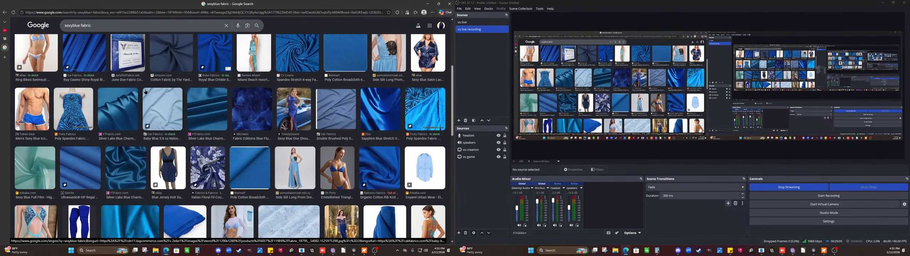
{"action": "scroll", "coordinate": [145, 91], "scroll_direction": "down", "scroll_amount": 5}
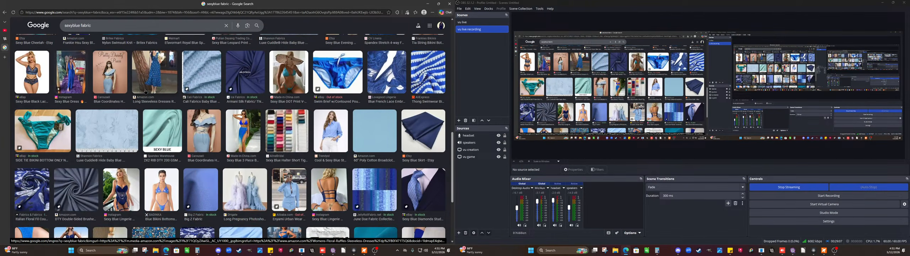
{"action": "scroll", "coordinate": [144, 92], "scroll_direction": "down", "scroll_amount": 3}
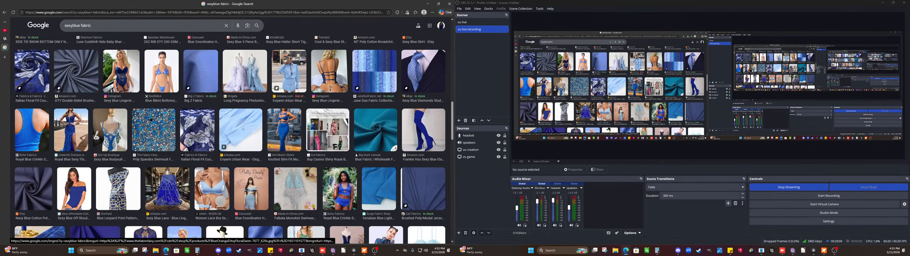
{"action": "scroll", "coordinate": [151, 116], "scroll_direction": "down", "scroll_amount": 1}
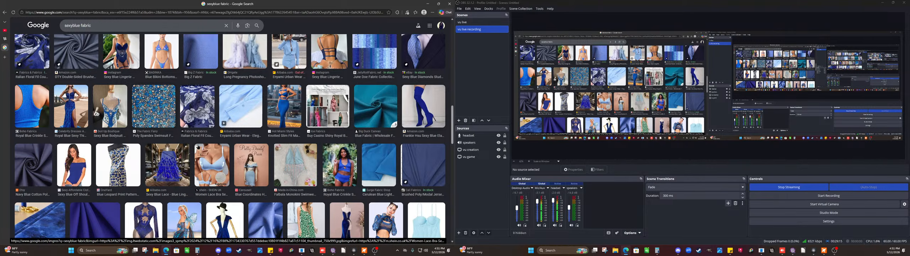
{"action": "scroll", "coordinate": [198, 147], "scroll_direction": "down", "scroll_amount": 1}
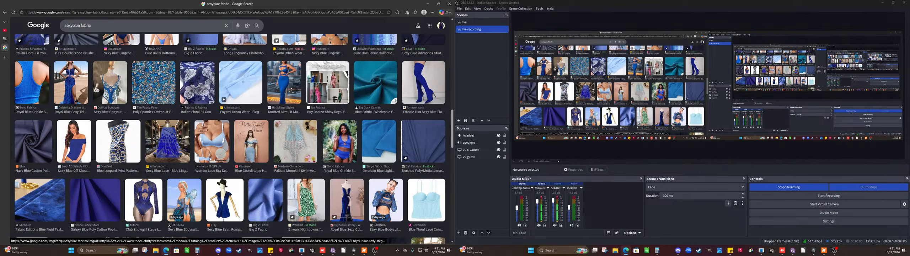
- Switch to the YouTube music video and return to the blue fabric image results
{"action": "left_click", "coordinate": [5, 31]}
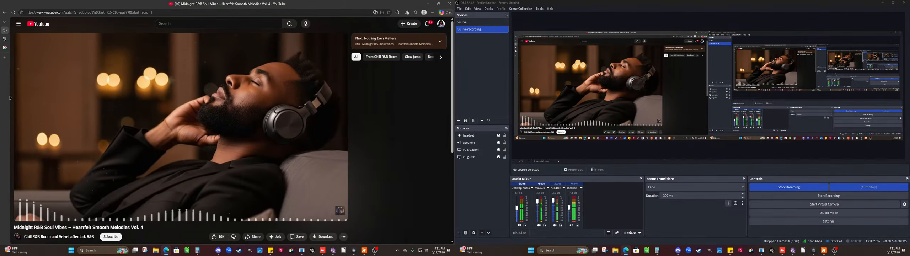
{"action": "mouse_move", "coordinate": [10, 97]}
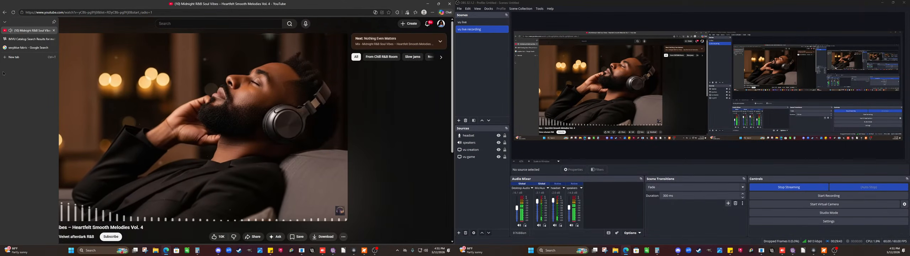
{"action": "mouse_move", "coordinate": [11, 51]}
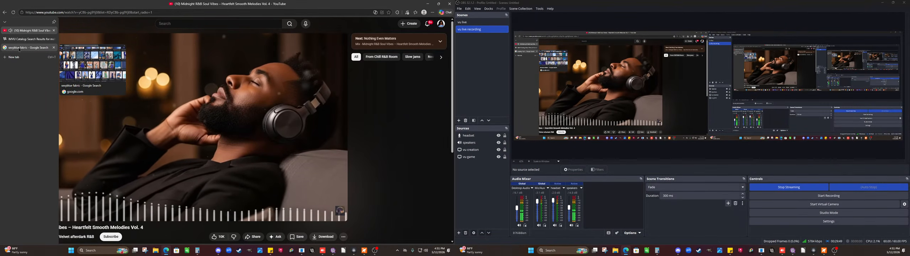
{"action": "left_click", "coordinate": [19, 50]}
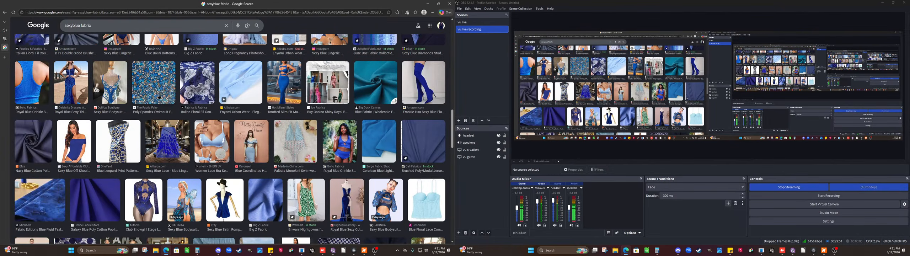
- Open the dark blue patterned Spoonflower fabric from further down the image results and look through its related images
{"action": "scroll", "coordinate": [160, 97], "scroll_direction": "down", "scroll_amount": 5}
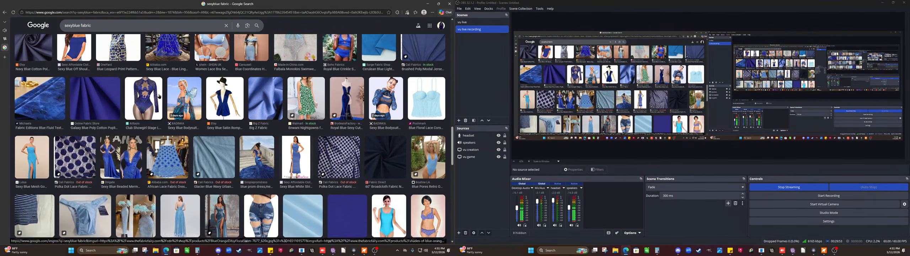
{"action": "scroll", "coordinate": [159, 97], "scroll_direction": "down", "scroll_amount": 1}
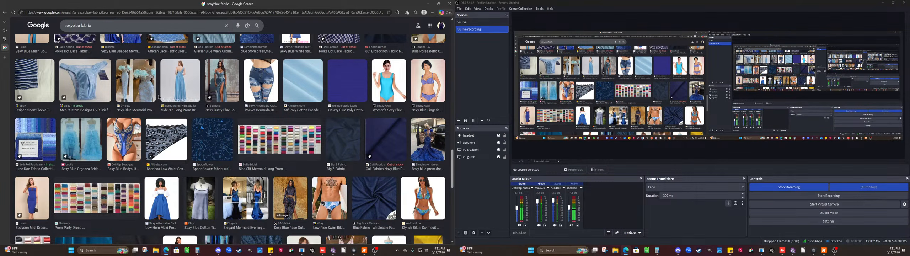
{"action": "scroll", "coordinate": [159, 97], "scroll_direction": "down", "scroll_amount": 1}
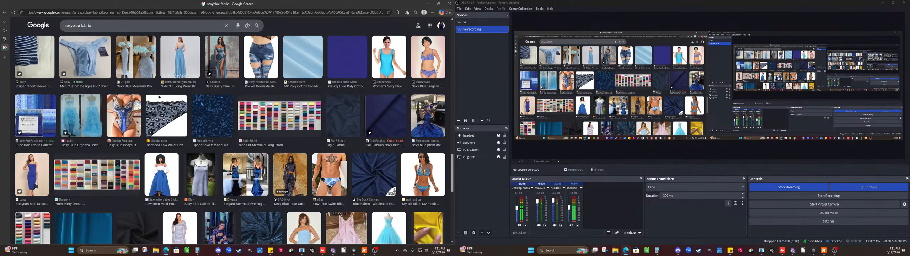
{"action": "left_click", "coordinate": [204, 127]}
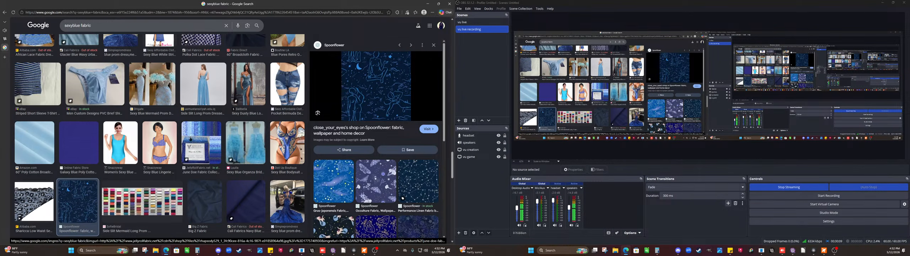
{"action": "scroll", "coordinate": [381, 206], "scroll_direction": "down", "scroll_amount": 1}
{"action": "scroll", "coordinate": [381, 205], "scroll_direction": "down", "scroll_amount": 2}
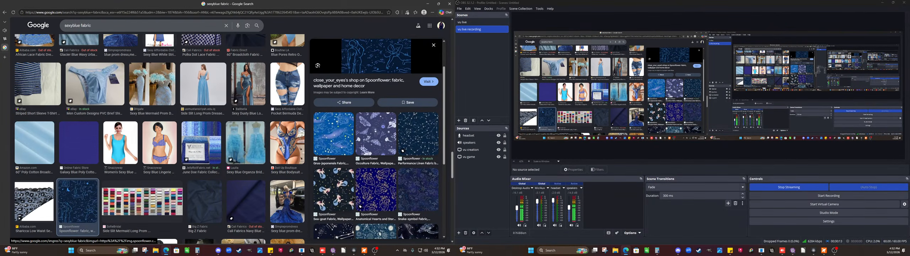
{"action": "scroll", "coordinate": [352, 197], "scroll_direction": "down", "scroll_amount": 2}
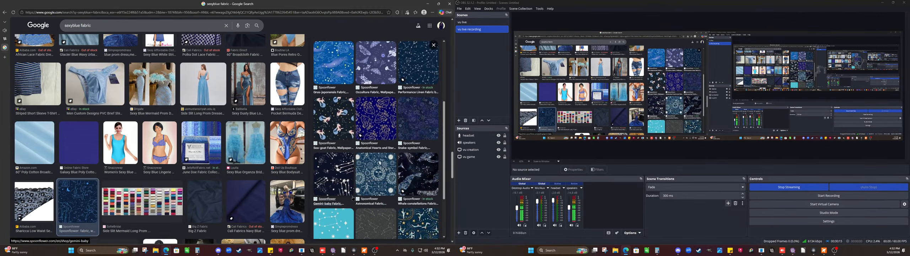
- Open the designer's Spoonflower shop from the dark blue patterned fabric's preview and dismiss the sale pop-up
{"action": "scroll", "coordinate": [352, 198], "scroll_direction": "down", "scroll_amount": 2}
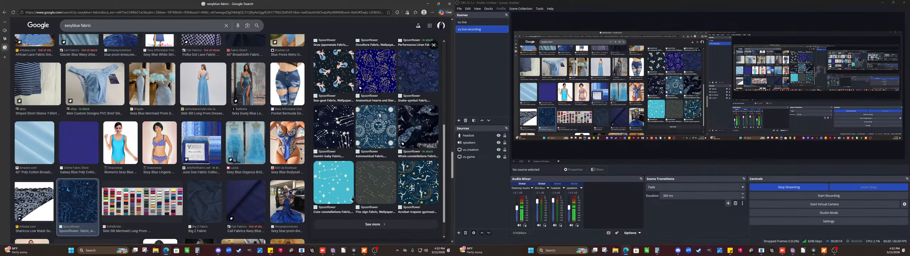
{"action": "scroll", "coordinate": [353, 198], "scroll_direction": "up", "scroll_amount": 5}
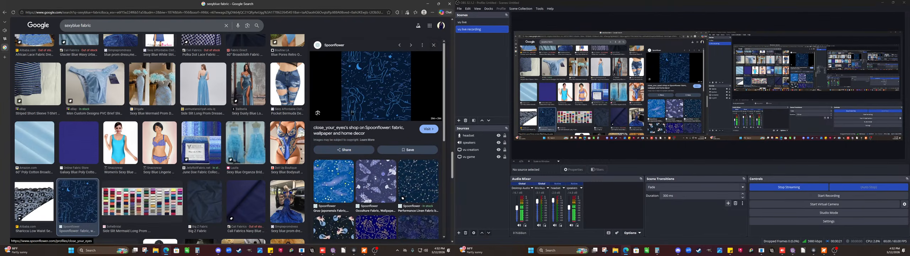
{"action": "left_click", "coordinate": [353, 107]}
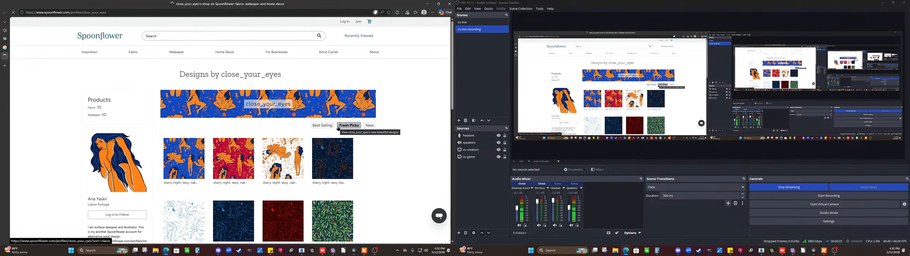
{"action": "scroll", "coordinate": [338, 129], "scroll_direction": "down", "scroll_amount": 2}
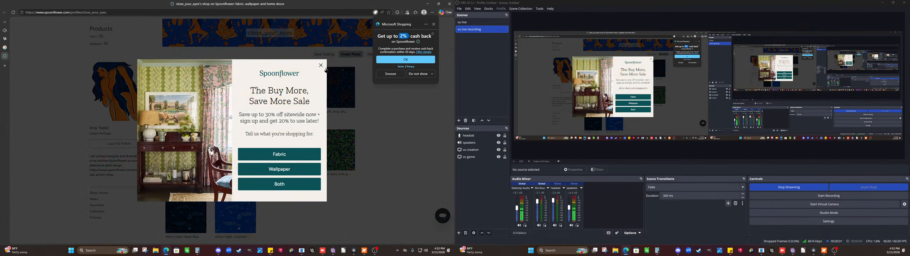
{"action": "left_click", "coordinate": [321, 65]}
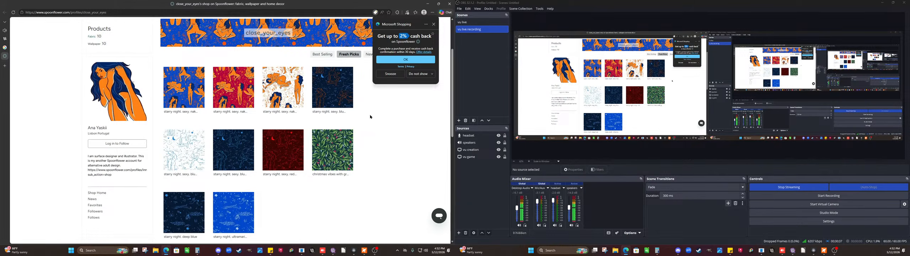
- Try to open the dark blue starry night design, dismiss the cash-back offer, and close the shop page after viewing its designs
{"action": "left_click", "coordinate": [341, 90]}
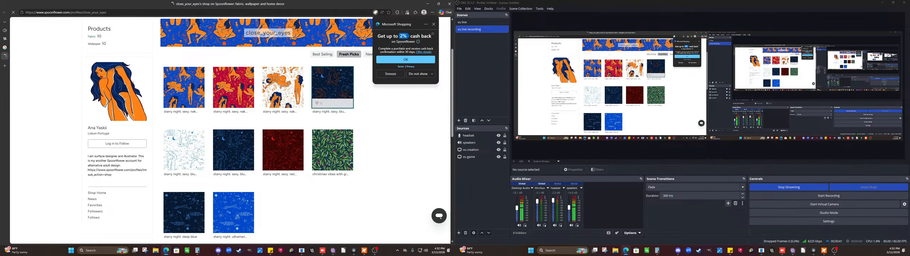
{"action": "left_click", "coordinate": [433, 23]}
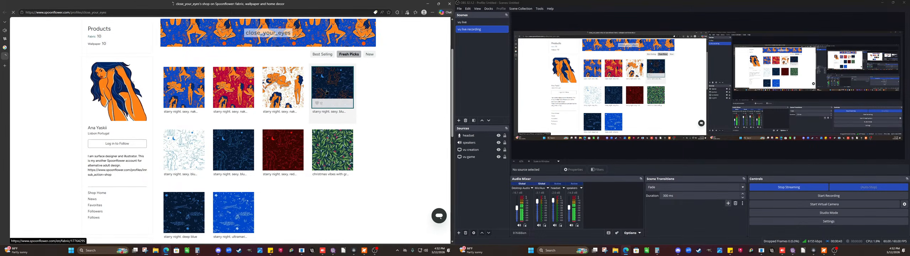
{"action": "scroll", "coordinate": [330, 68], "scroll_direction": "down", "scroll_amount": 4}
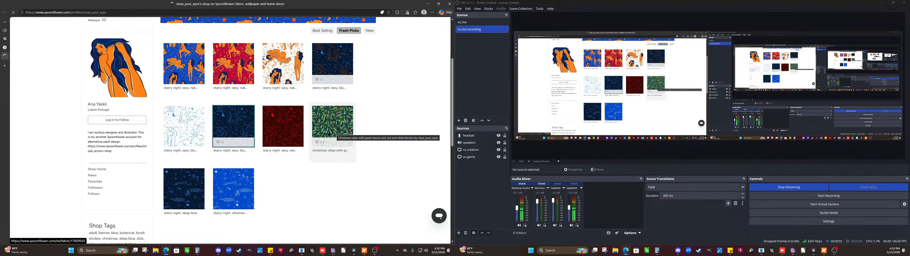
{"action": "scroll", "coordinate": [328, 133], "scroll_direction": "up", "scroll_amount": 3}
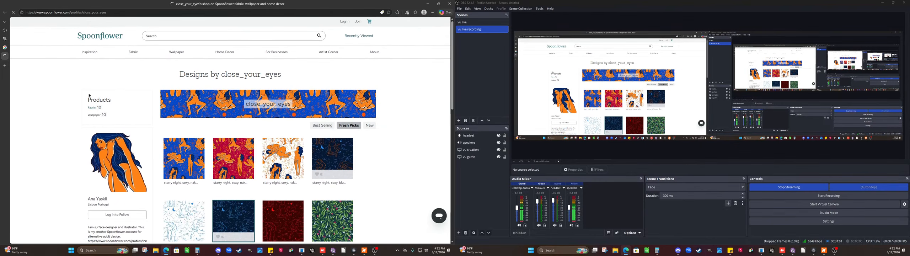
{"action": "mouse_move", "coordinate": [10, 54]}
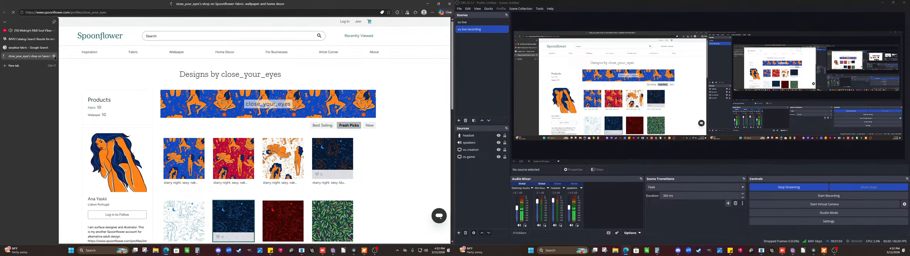
{"action": "left_click", "coordinate": [54, 56]}
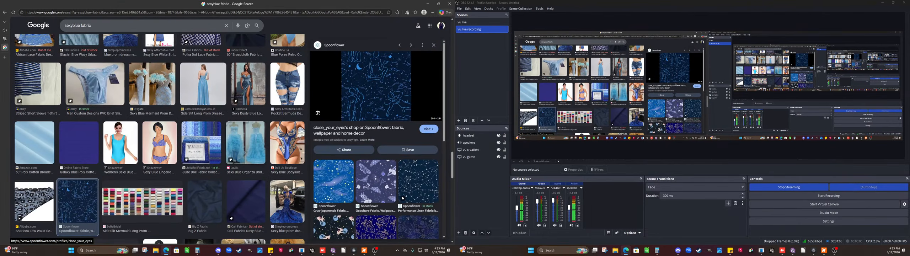
- Preview The Fabric Fairy's blue and orange ditsy flowers swimsuit fabric from the blue fabric image results
{"action": "scroll", "coordinate": [305, 146], "scroll_direction": "down", "scroll_amount": 1}
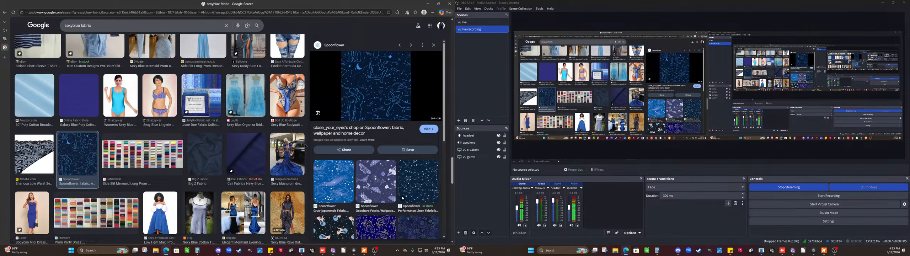
{"action": "scroll", "coordinate": [160, 139], "scroll_direction": "up", "scroll_amount": 10}
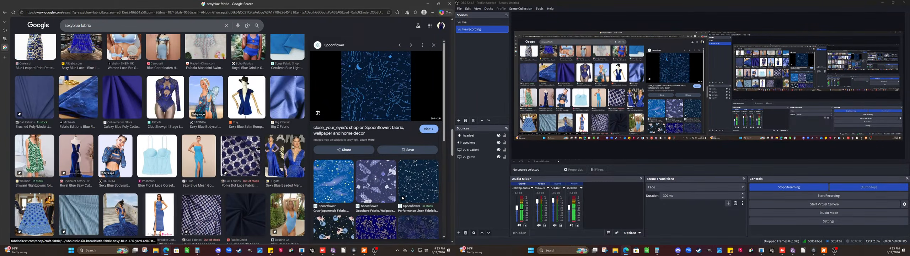
{"action": "scroll", "coordinate": [160, 139], "scroll_direction": "up", "scroll_amount": 1}
{"action": "scroll", "coordinate": [256, 148], "scroll_direction": "down", "scroll_amount": 5}
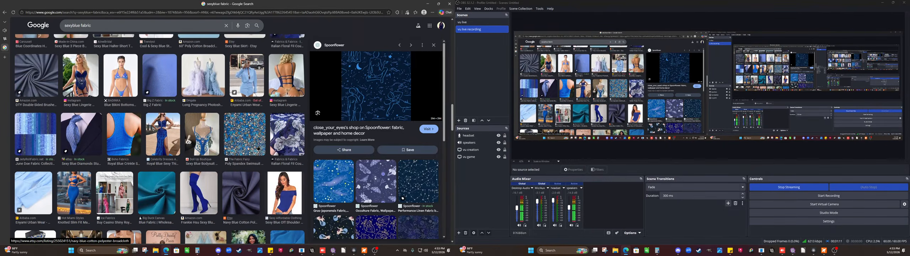
{"action": "left_click", "coordinate": [257, 148]}
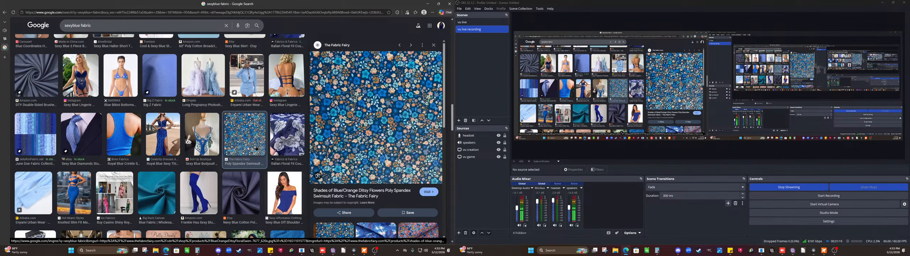
- Examine the pictures further down the blue fabric results for other usable textures
{"action": "scroll", "coordinate": [256, 148], "scroll_direction": "down", "scroll_amount": 5}
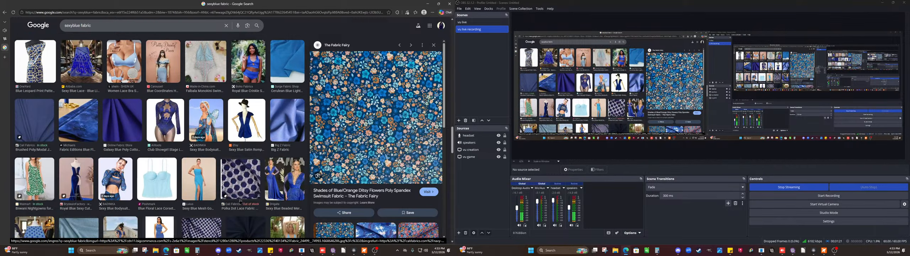
{"action": "scroll", "coordinate": [240, 200], "scroll_direction": "down", "scroll_amount": 8}
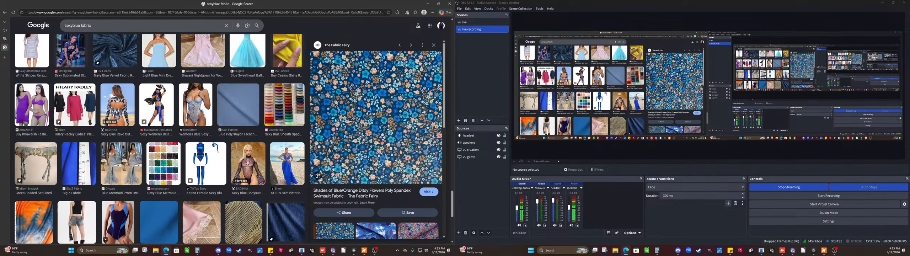
{"action": "scroll", "coordinate": [241, 200], "scroll_direction": "down", "scroll_amount": 10}
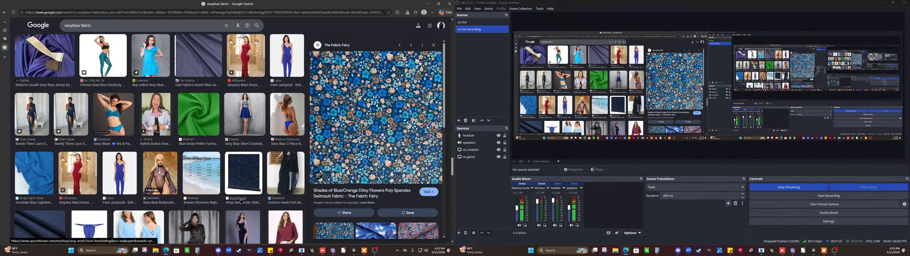
{"action": "scroll", "coordinate": [242, 200], "scroll_direction": "down", "scroll_amount": 3}
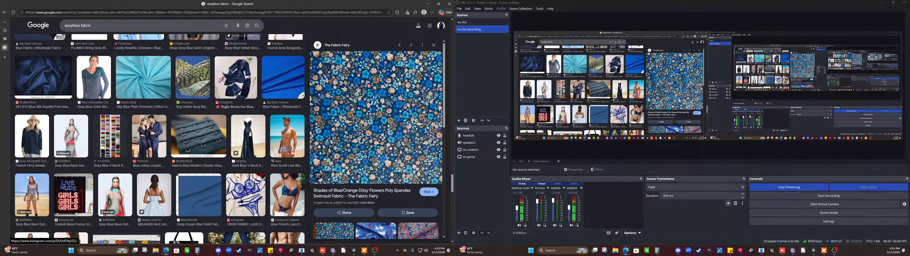
{"action": "scroll", "coordinate": [241, 201], "scroll_direction": "down", "scroll_amount": 2}
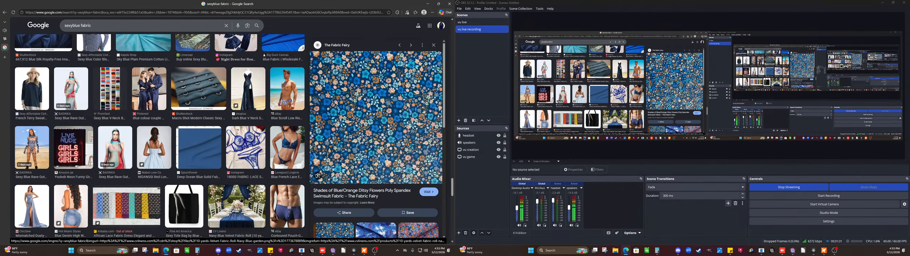
- Change the image search to "sexy blue lace fabric" and run it
{"action": "left_click", "coordinate": [82, 26]}
{"action": "type", "text": "lace"}
{"action": "key", "text": "Return"}
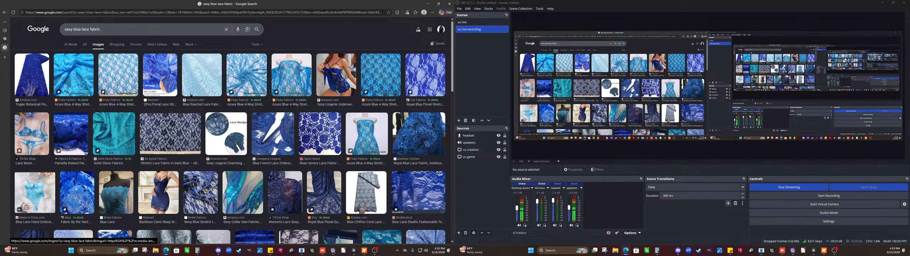
- Browse the blue lace fabric results and preview the Mood Fabrics blue lace fabric by the yard
{"action": "scroll", "coordinate": [187, 97], "scroll_direction": "down", "scroll_amount": 1}
{"action": "scroll", "coordinate": [187, 96], "scroll_direction": "down", "scroll_amount": 1}
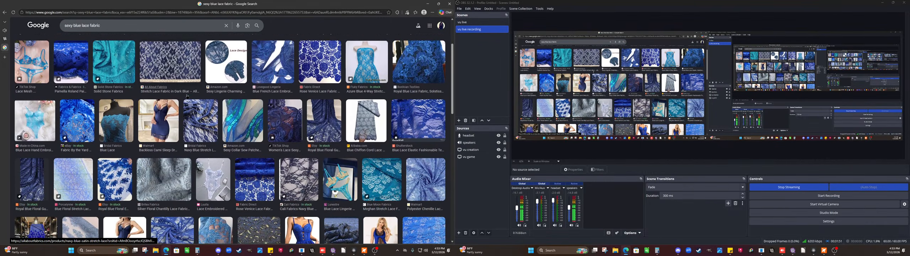
{"action": "scroll", "coordinate": [186, 96], "scroll_direction": "down", "scroll_amount": 1}
{"action": "scroll", "coordinate": [187, 96], "scroll_direction": "down", "scroll_amount": 2}
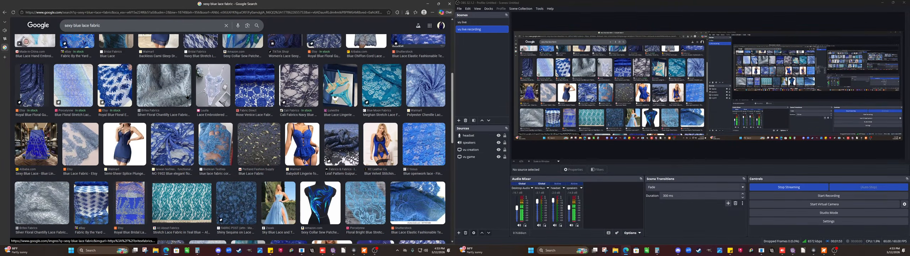
{"action": "scroll", "coordinate": [187, 96], "scroll_direction": "down", "scroll_amount": 4}
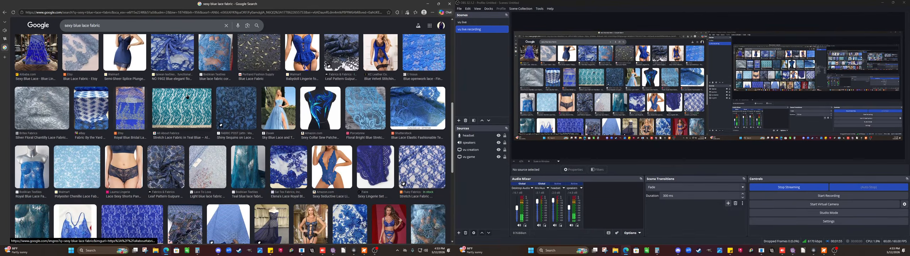
{"action": "scroll", "coordinate": [187, 96], "scroll_direction": "down", "scroll_amount": 1}
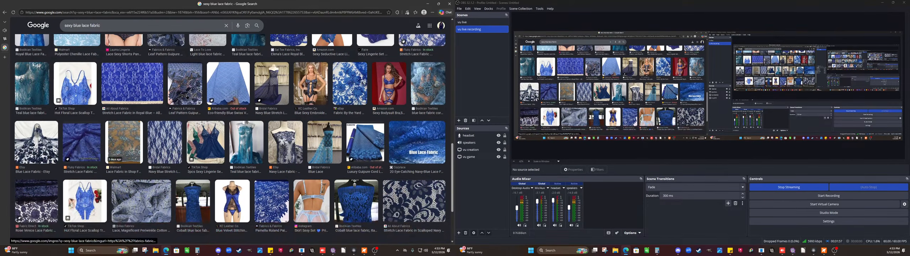
{"action": "scroll", "coordinate": [188, 96], "scroll_direction": "down", "scroll_amount": 1}
{"action": "scroll", "coordinate": [187, 96], "scroll_direction": "down", "scroll_amount": 1}
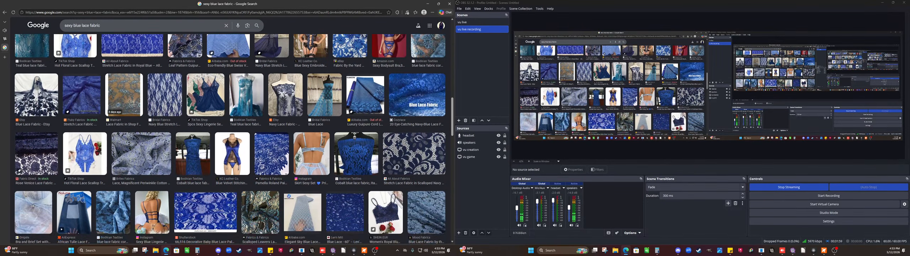
{"action": "scroll", "coordinate": [187, 96], "scroll_direction": "down", "scroll_amount": 1}
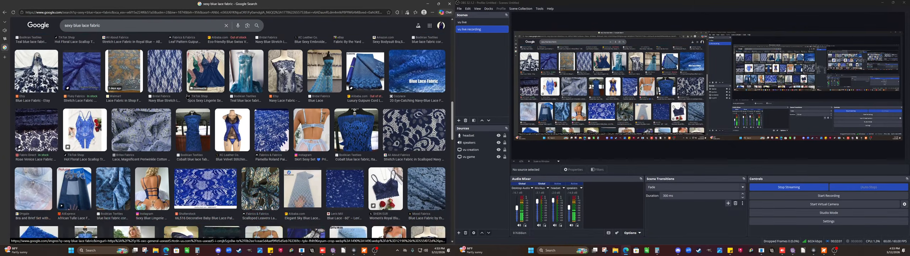
{"action": "scroll", "coordinate": [187, 96], "scroll_direction": "down", "scroll_amount": 1}
{"action": "scroll", "coordinate": [188, 96], "scroll_direction": "down", "scroll_amount": 3}
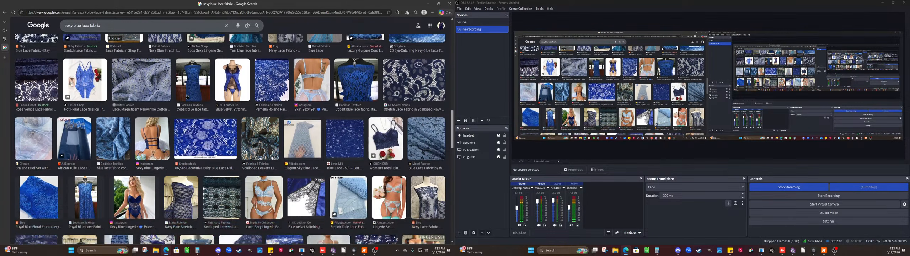
{"action": "scroll", "coordinate": [188, 96], "scroll_direction": "down", "scroll_amount": 2}
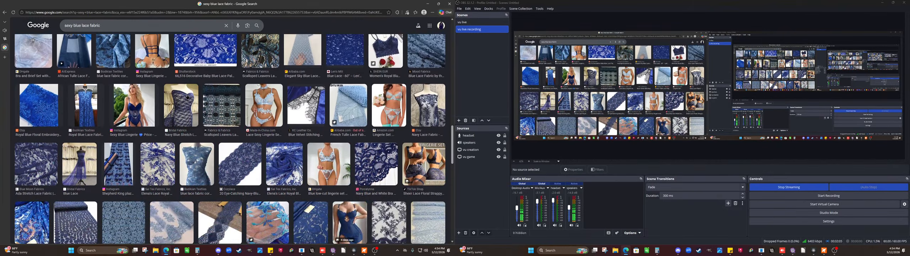
{"action": "scroll", "coordinate": [187, 96], "scroll_direction": "down", "scroll_amount": 3}
{"action": "scroll", "coordinate": [187, 96], "scroll_direction": "down", "scroll_amount": 6}
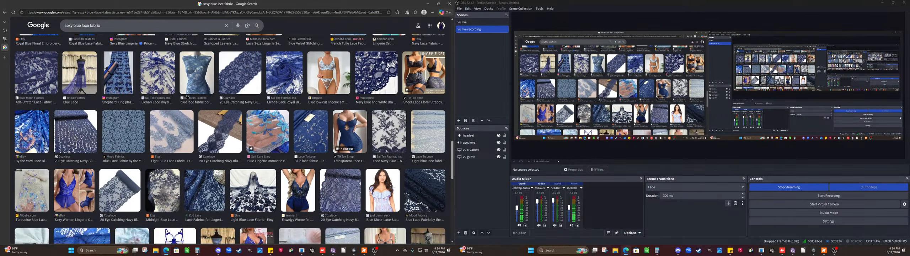
{"action": "scroll", "coordinate": [188, 96], "scroll_direction": "down", "scroll_amount": 2}
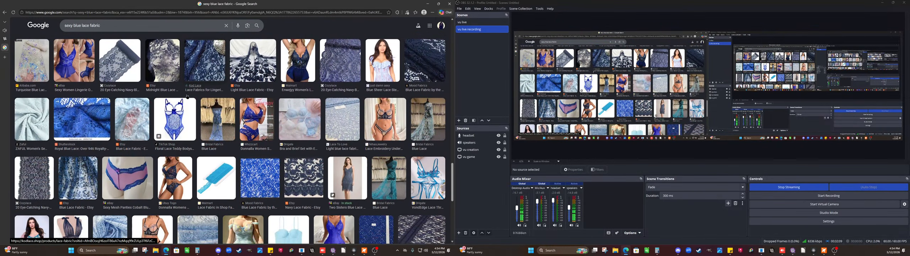
{"action": "left_click", "coordinate": [256, 150]}
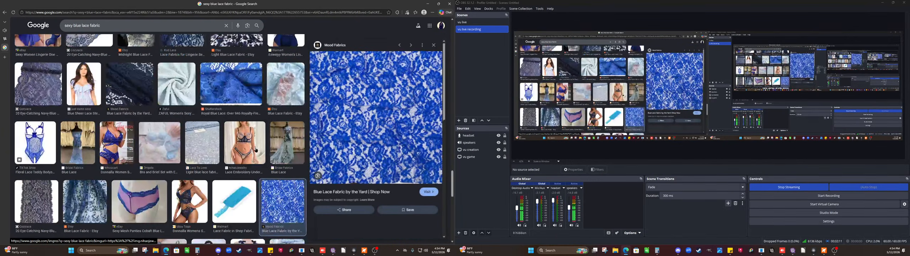
- Preview the dark blue scalloped lace fabric from Lace To Love further down the results
{"action": "scroll", "coordinate": [240, 144], "scroll_direction": "down", "scroll_amount": 3}
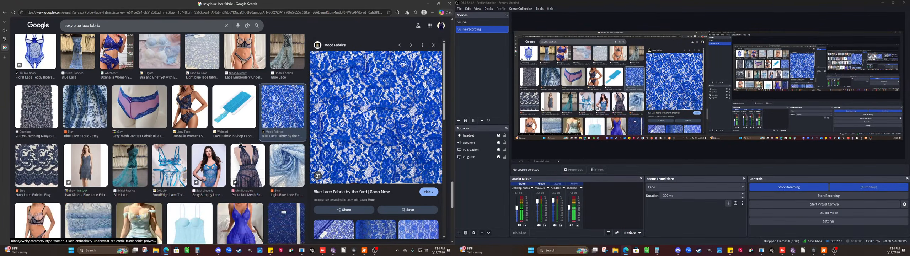
{"action": "scroll", "coordinate": [240, 144], "scroll_direction": "down", "scroll_amount": 1}
{"action": "scroll", "coordinate": [240, 144], "scroll_direction": "down", "scroll_amount": 2}
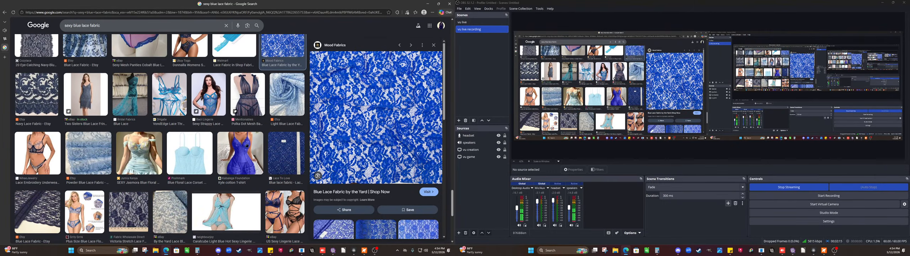
{"action": "left_click", "coordinate": [286, 152]}
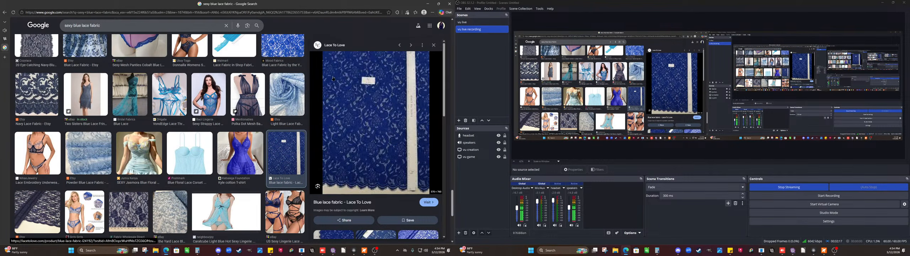
- Preview the Victoria stretch lace fabric from Fabric Wholesale Direct among the blue lace fabric results
{"action": "scroll", "coordinate": [270, 118], "scroll_direction": "down", "scroll_amount": 5}
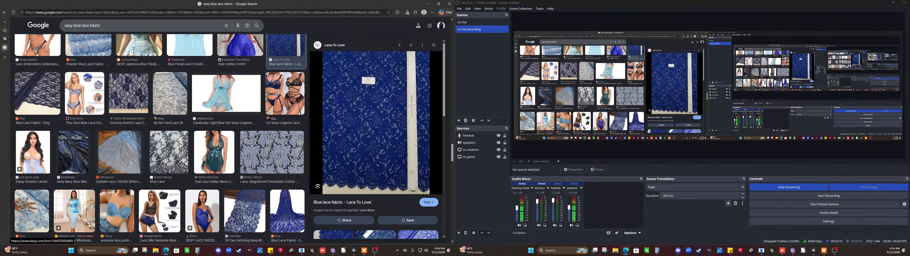
{"action": "left_click", "coordinate": [141, 95]}
{"action": "scroll", "coordinate": [166, 95], "scroll_direction": "down", "scroll_amount": 7}
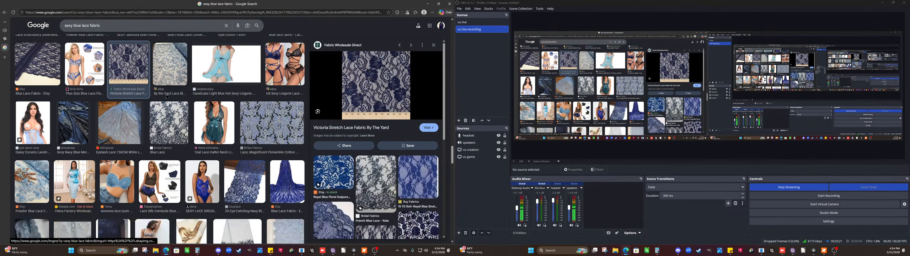
- Examine the pictures further down the blue lace fabric results for other usable lace textures
{"action": "scroll", "coordinate": [166, 95], "scroll_direction": "down", "scroll_amount": 9}
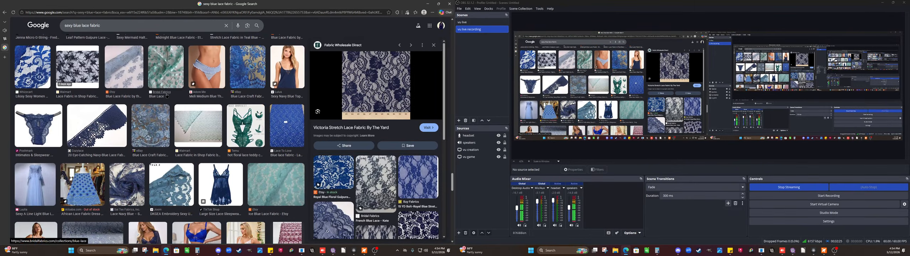
{"action": "scroll", "coordinate": [167, 96], "scroll_direction": "down", "scroll_amount": 7}
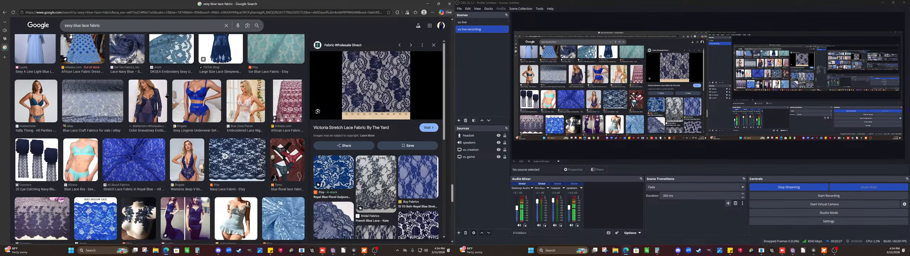
{"action": "scroll", "coordinate": [167, 96], "scroll_direction": "down", "scroll_amount": 3}
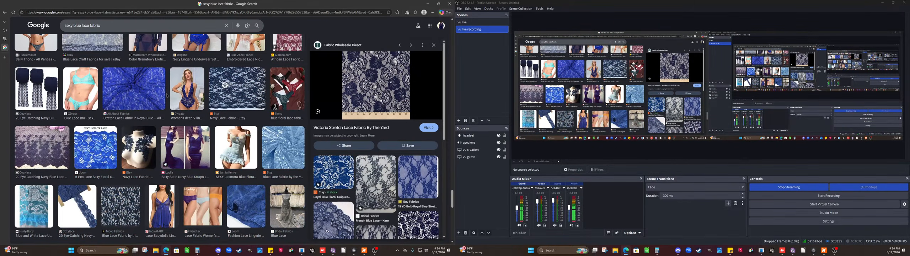
{"action": "scroll", "coordinate": [167, 95], "scroll_direction": "down", "scroll_amount": 8}
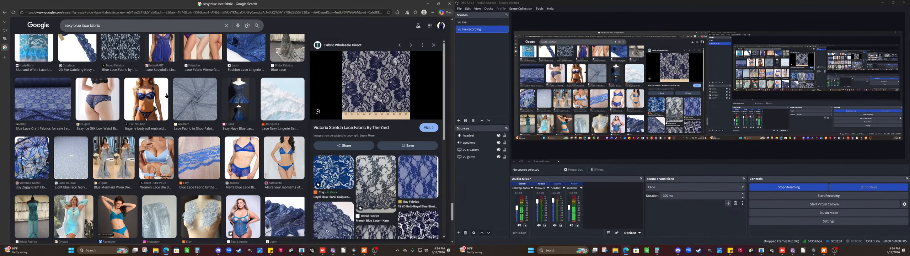
{"action": "scroll", "coordinate": [166, 96], "scroll_direction": "down", "scroll_amount": 2}
{"action": "scroll", "coordinate": [167, 95], "scroll_direction": "down", "scroll_amount": 2}
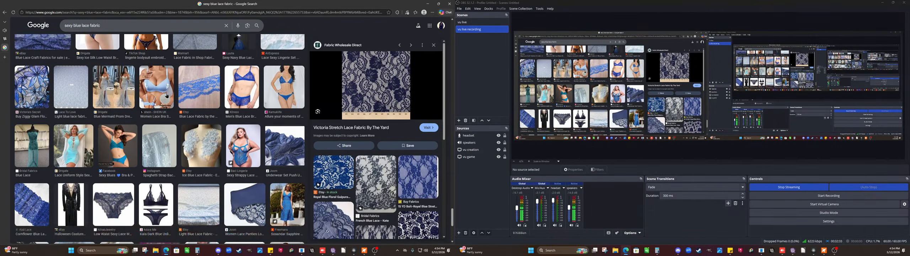
{"action": "scroll", "coordinate": [166, 95], "scroll_direction": "down", "scroll_amount": 6}
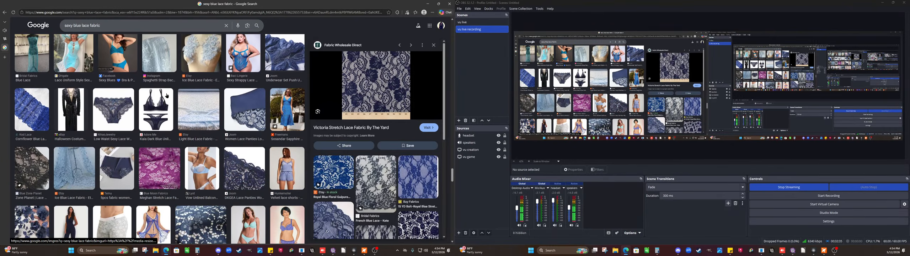
{"action": "scroll", "coordinate": [166, 95], "scroll_direction": "down", "scroll_amount": 5}
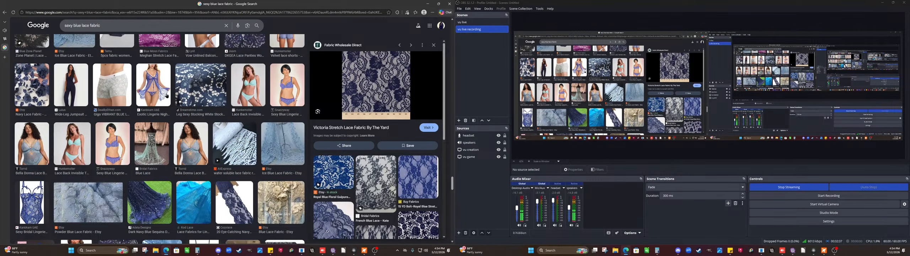
{"action": "scroll", "coordinate": [167, 96], "scroll_direction": "down", "scroll_amount": 4}
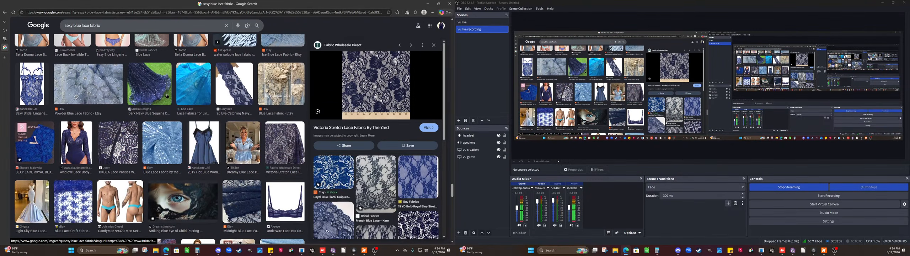
{"action": "scroll", "coordinate": [167, 96], "scroll_direction": "down", "scroll_amount": 8}
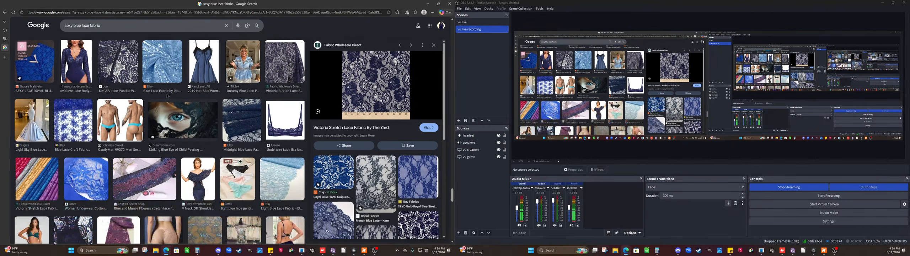
{"action": "scroll", "coordinate": [167, 95], "scroll_direction": "down", "scroll_amount": 8}
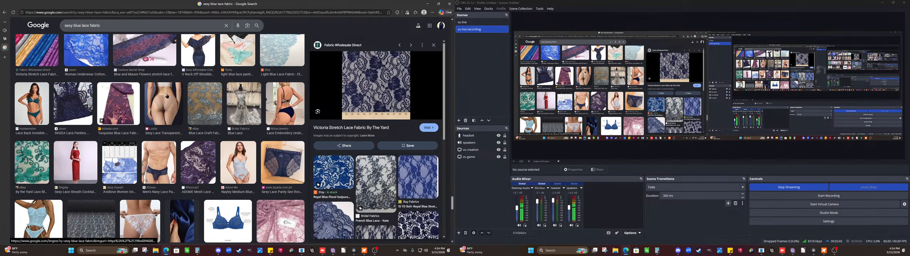
{"action": "scroll", "coordinate": [167, 95], "scroll_direction": "down", "scroll_amount": 4}
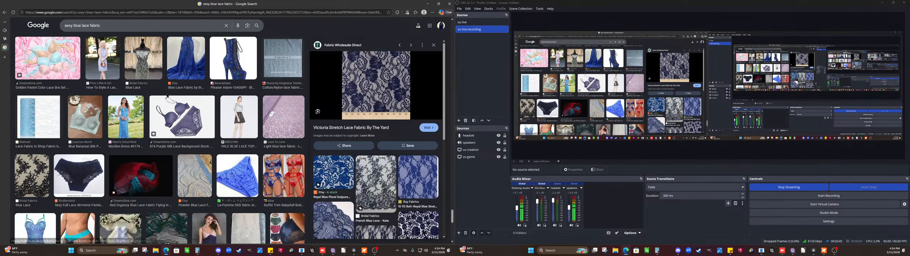
{"action": "scroll", "coordinate": [166, 96], "scroll_direction": "down", "scroll_amount": 10}
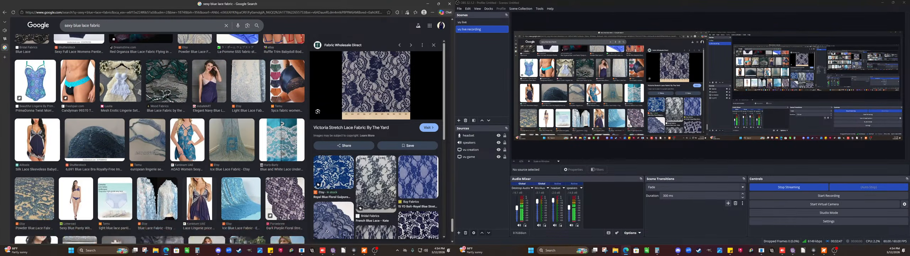
{"action": "scroll", "coordinate": [167, 95], "scroll_direction": "down", "scroll_amount": 15}
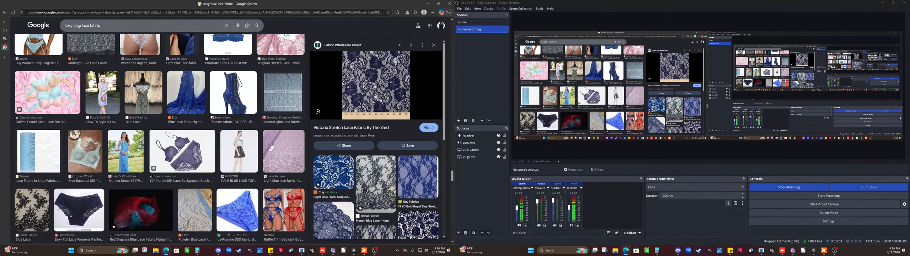
- Shorten the image search to "lace fabric", run it and look over the first results
{"action": "left_click_drag", "start_coordinate": [81, 26], "coordinate": [43, 29]}
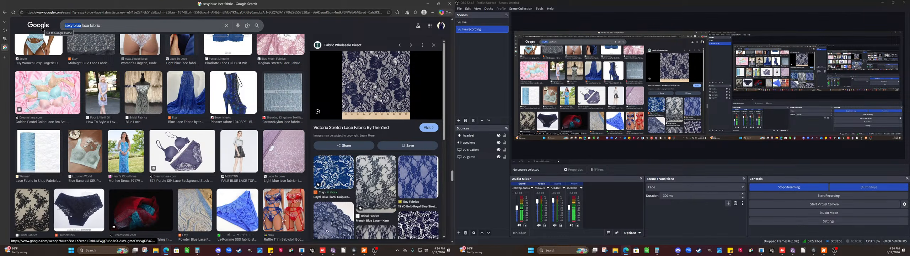
{"action": "key", "text": "BackSpace"}
{"action": "key", "text": "Return"}
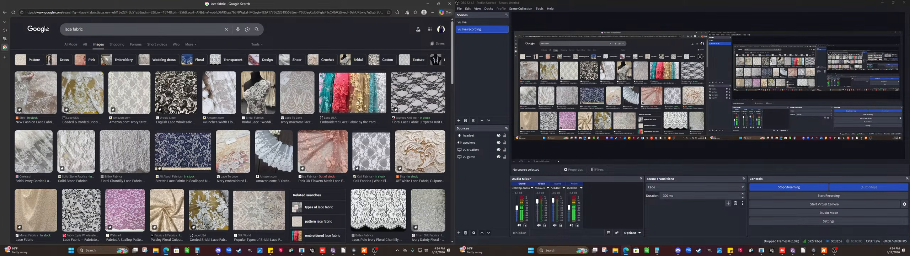
{"action": "scroll", "coordinate": [96, 81], "scroll_direction": "down", "scroll_amount": 2}
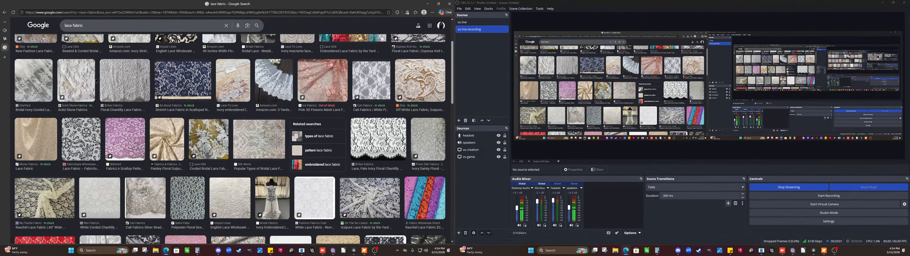
{"action": "scroll", "coordinate": [97, 81], "scroll_direction": "up", "scroll_amount": 2}
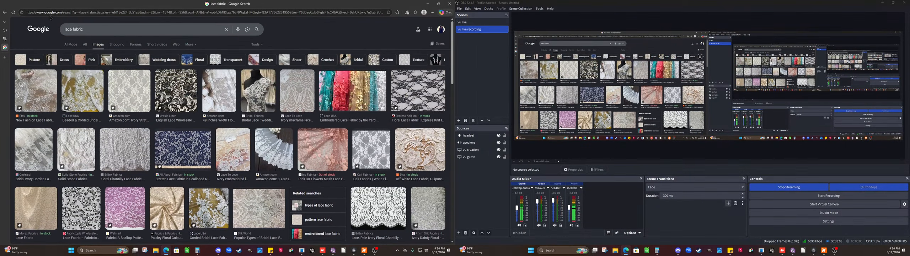
- Extend the image search to "lace fabric samples" and run it
{"action": "left_click", "coordinate": [88, 30]}
{"action": "type", "text": "sam"}
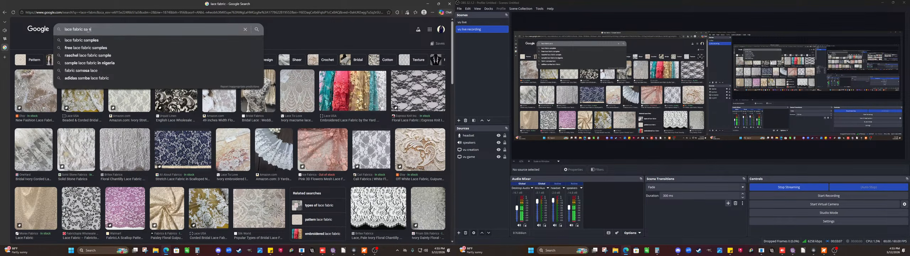
{"action": "left_click", "coordinate": [105, 40]}
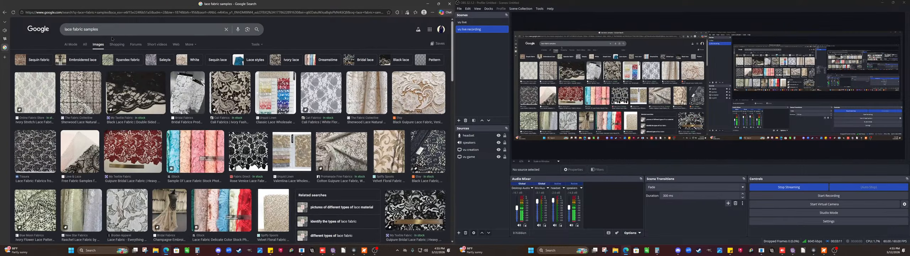
- Refine the image search to "lace fabric samples squares"
{"action": "left_click", "coordinate": [110, 29]}
{"action": "type", "text": "s"}
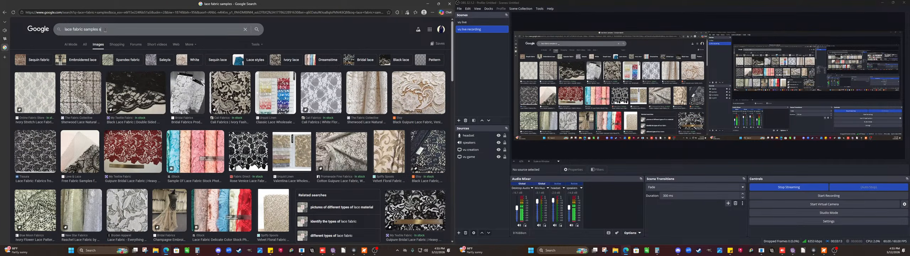
{"action": "type", "text": "quares"}
{"action": "key", "text": "Return"}
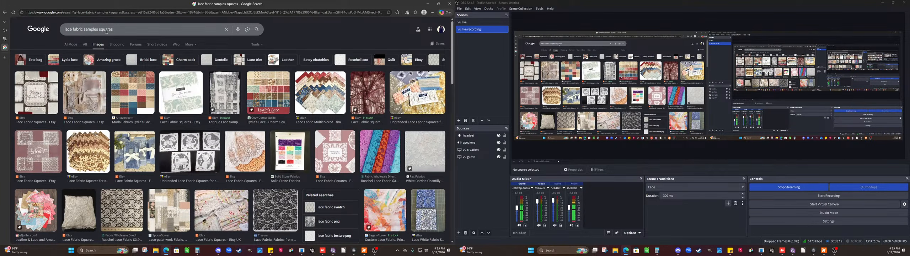
- Browse the lace image results and open the preview of the orange Raschel lace fabric from My Textile Fabric
{"action": "scroll", "coordinate": [107, 34], "scroll_direction": "down", "scroll_amount": 5}
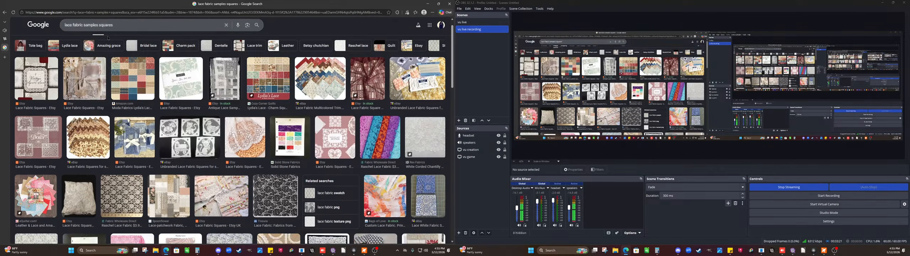
{"action": "scroll", "coordinate": [108, 41], "scroll_direction": "down", "scroll_amount": 3}
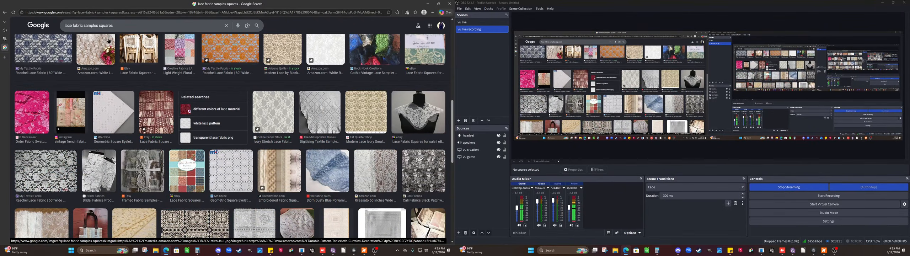
{"action": "left_click", "coordinate": [221, 57]}
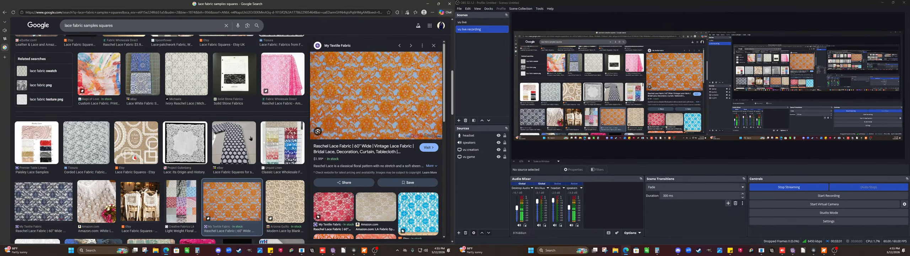
{"action": "scroll", "coordinate": [245, 141], "scroll_direction": "down", "scroll_amount": 2}
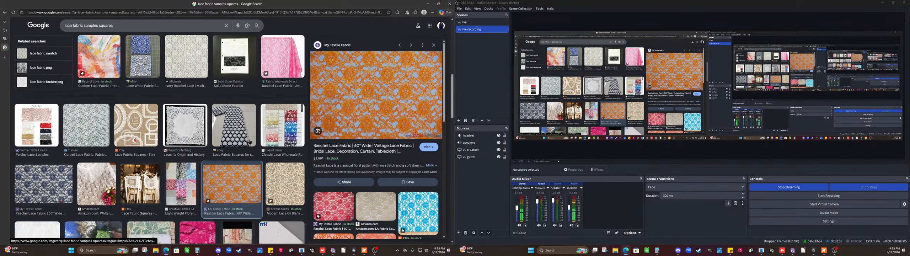
{"action": "scroll", "coordinate": [249, 141], "scroll_direction": "up", "scroll_amount": 2}
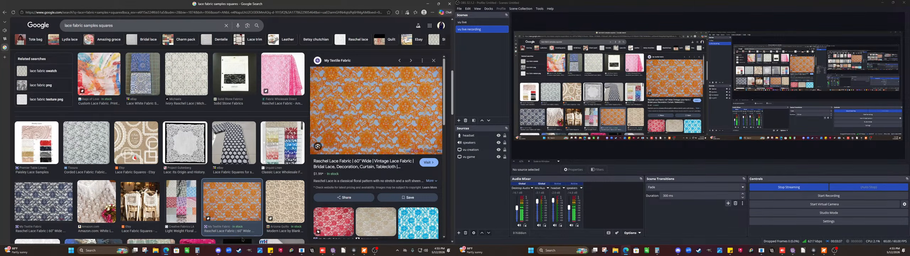
- Check the YouTube music video and return to the lace fabric image results
{"action": "mouse_move", "coordinate": [10, 34]}
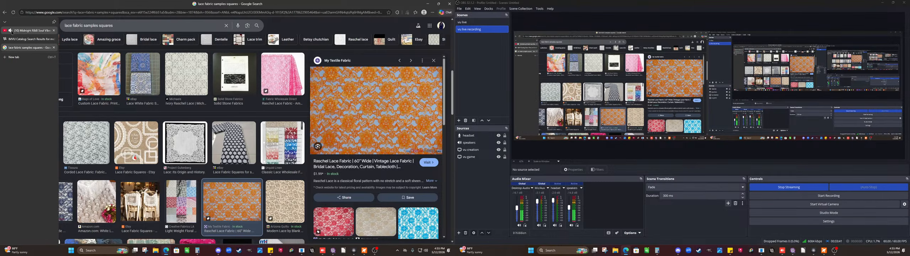
{"action": "left_click", "coordinate": [12, 32]}
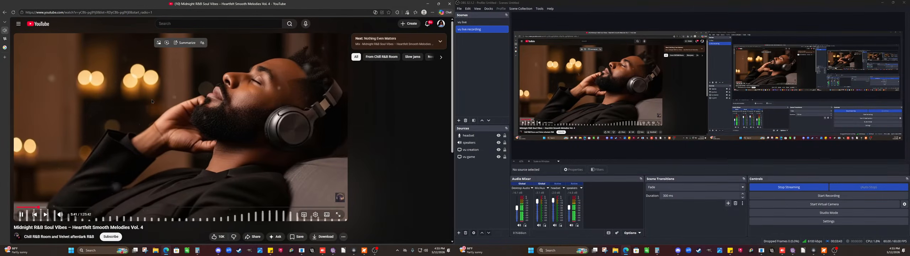
{"action": "left_click", "coordinate": [7, 47]}
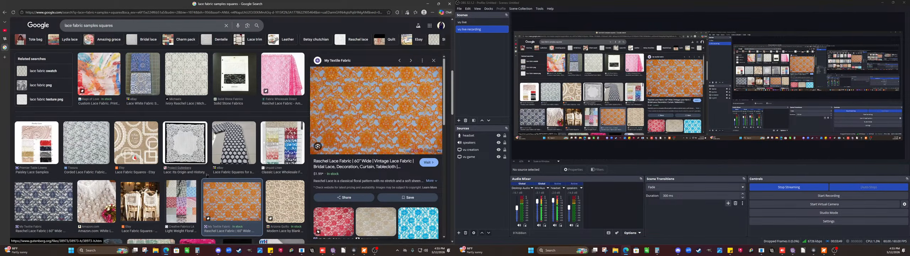
- Look through the remaining lace image results and the images related to the orange fabric for usable patterns
{"action": "scroll", "coordinate": [310, 217], "scroll_direction": "down", "scroll_amount": 1}
{"action": "scroll", "coordinate": [310, 217], "scroll_direction": "down", "scroll_amount": 1}
{"action": "scroll", "coordinate": [366, 177], "scroll_direction": "down", "scroll_amount": 1}
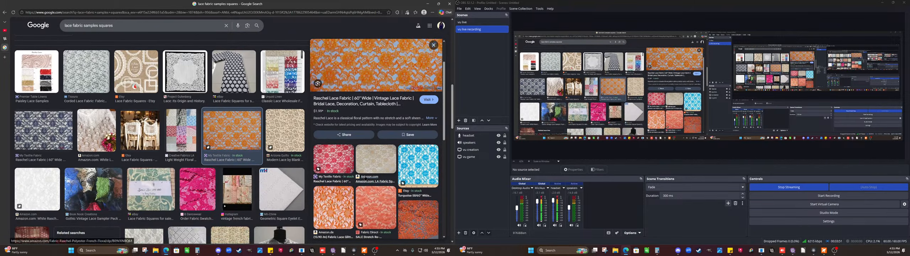
{"action": "scroll", "coordinate": [365, 177], "scroll_direction": "up", "scroll_amount": 1}
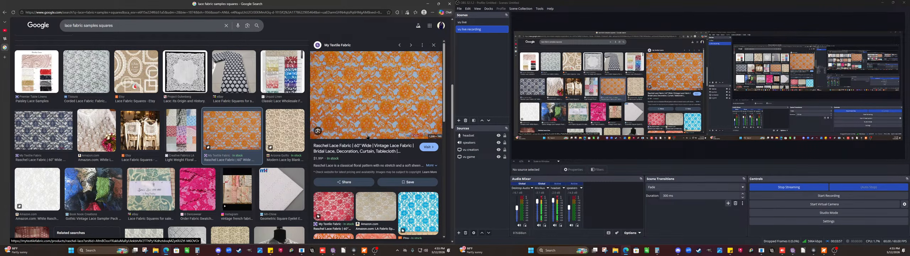
{"action": "scroll", "coordinate": [368, 136], "scroll_direction": "down", "scroll_amount": 10}
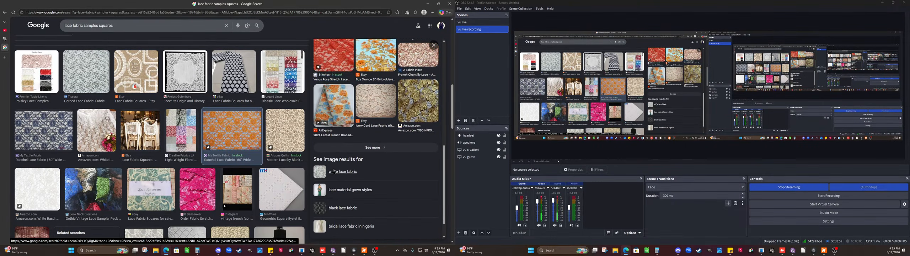
{"action": "scroll", "coordinate": [260, 189], "scroll_direction": "down", "scroll_amount": 3}
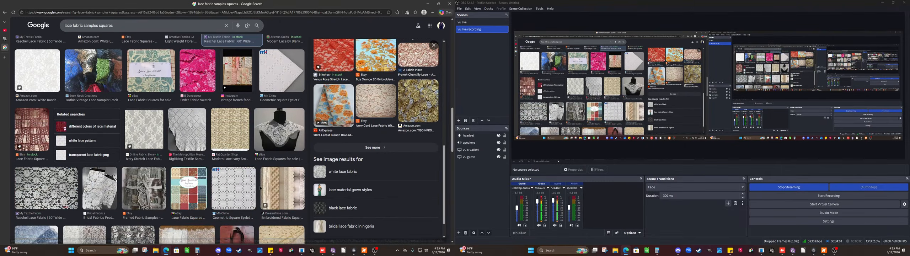
{"action": "scroll", "coordinate": [260, 188], "scroll_direction": "down", "scroll_amount": 3}
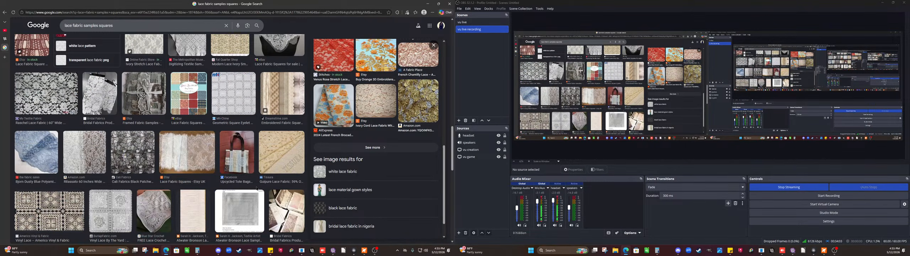
{"action": "scroll", "coordinate": [257, 189], "scroll_direction": "down", "scroll_amount": 3}
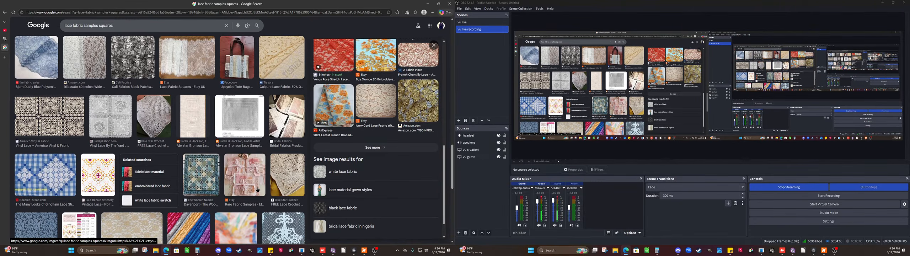
{"action": "scroll", "coordinate": [257, 189], "scroll_direction": "down", "scroll_amount": 2}
{"action": "scroll", "coordinate": [258, 189], "scroll_direction": "down", "scroll_amount": 10}
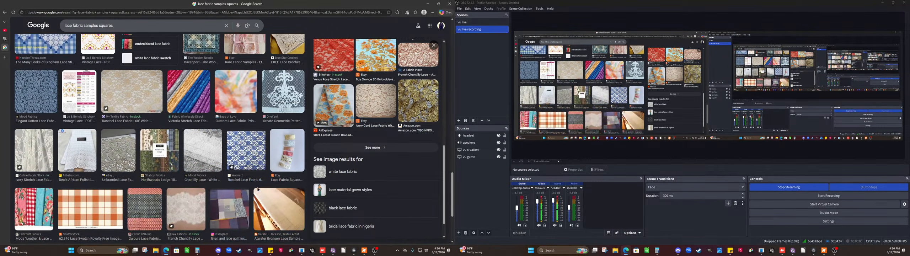
{"action": "scroll", "coordinate": [258, 189], "scroll_direction": "down", "scroll_amount": 10}
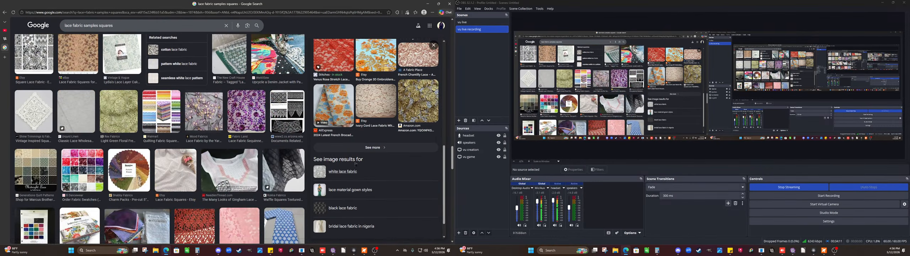
{"action": "scroll", "coordinate": [360, 157], "scroll_direction": "up", "scroll_amount": 3}
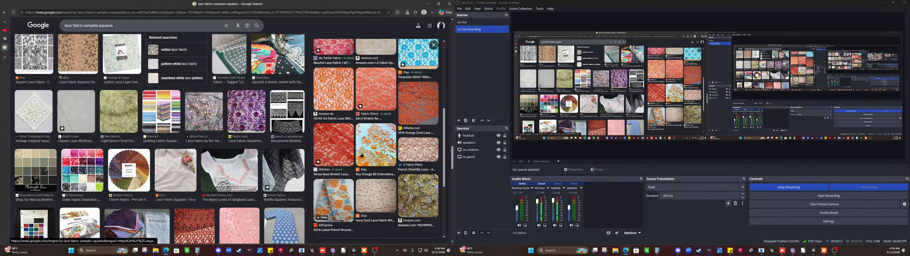
{"action": "left_click", "coordinate": [362, 155]}
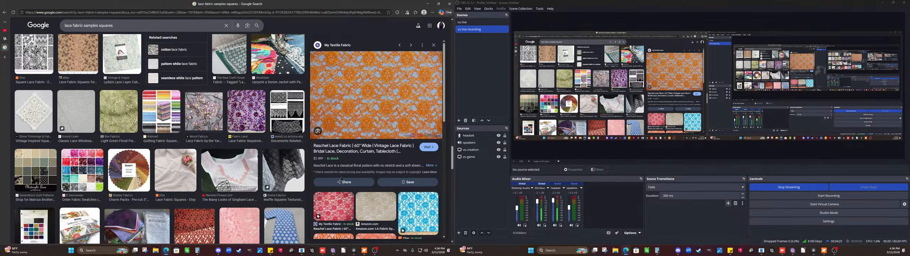
- Capture a rectangular screen snip of the orange lace fabric preview with Snipping Tool
{"action": "left_click", "coordinate": [148, 250]}
{"action": "left_click", "coordinate": [155, 14]}
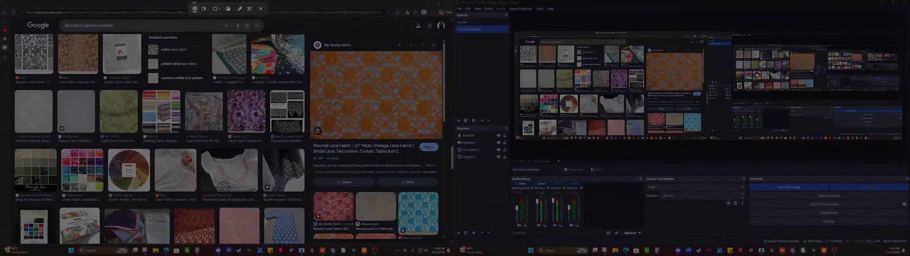
{"action": "left_click_drag", "start_coordinate": [310, 53], "coordinate": [442, 128]}
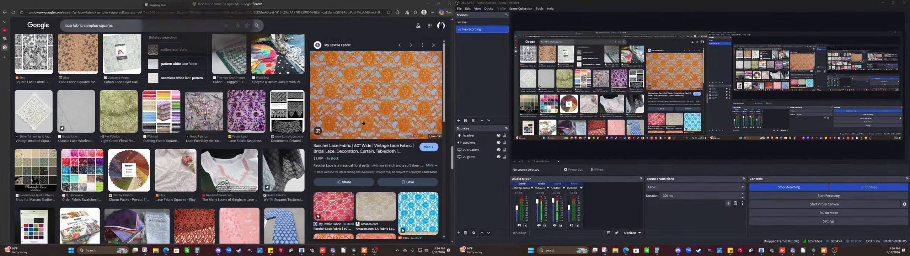
- Save the orange lace snip as a PNG in a new folder named "orange" inside the fabrick folder
{"action": "right_click", "coordinate": [307, 111]}
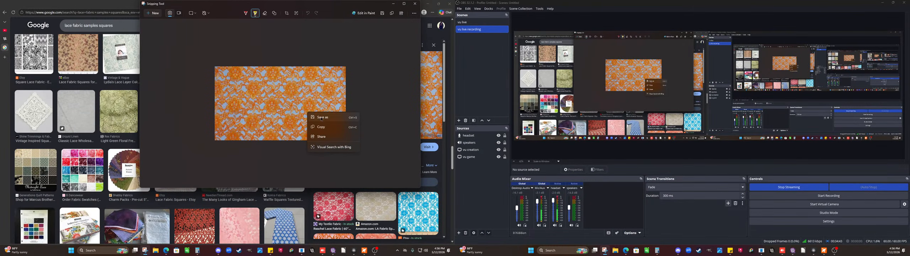
{"action": "left_click", "coordinate": [322, 117]}
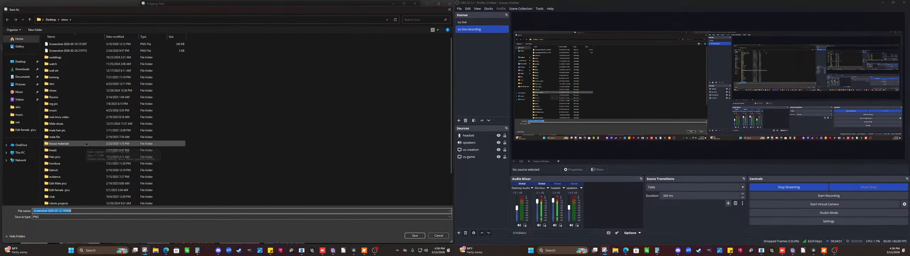
{"action": "double_click", "coordinate": [69, 170]}
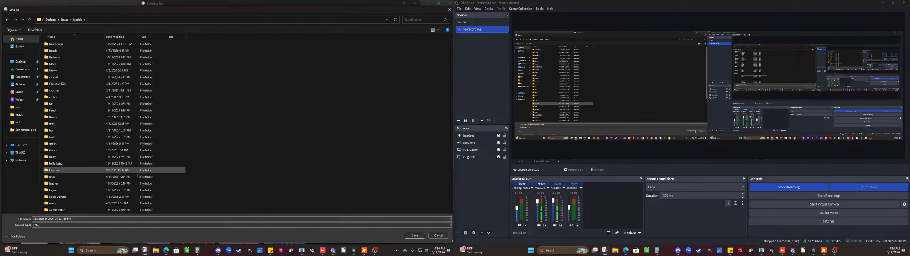
{"action": "right_click", "coordinate": [224, 184]}
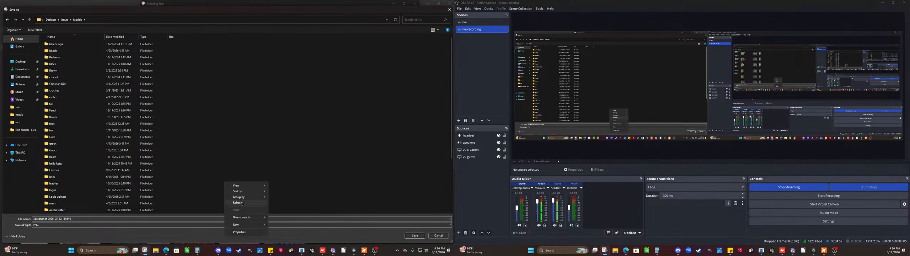
{"action": "mouse_move", "coordinate": [240, 225]}
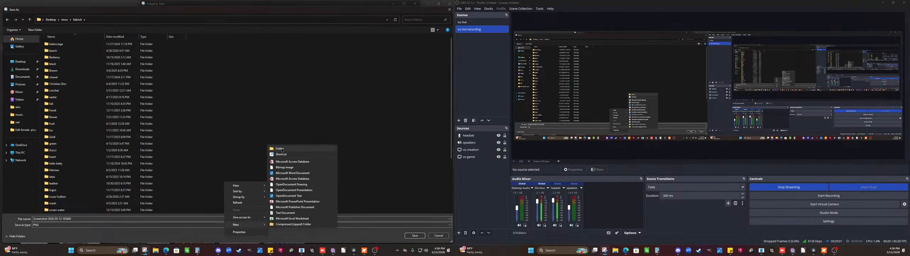
{"action": "left_click", "coordinate": [282, 149]}
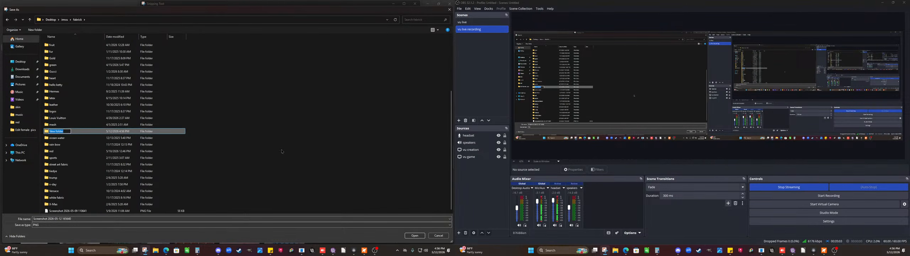
{"action": "type", "text": "orange"}
{"action": "key", "text": "Return"}
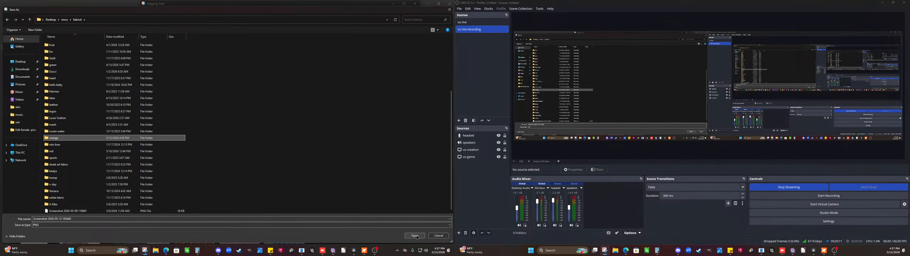
{"action": "left_click", "coordinate": [415, 235]}
{"action": "left_click", "coordinate": [415, 236]}
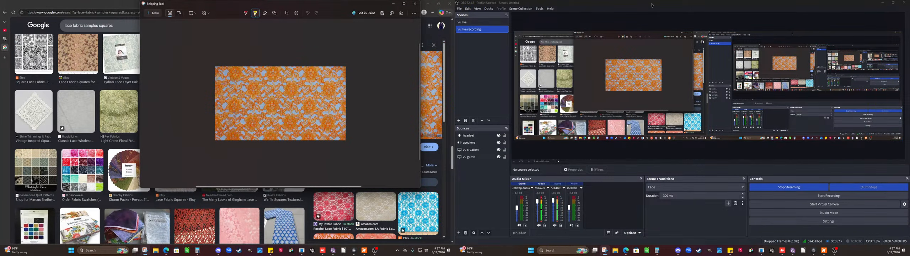
- Move the OBS window to the other monitor and maximize it there, uncovering IMVU Studio
{"action": "left_click_drag", "start_coordinate": [652, 5], "coordinate": [273, 10]}
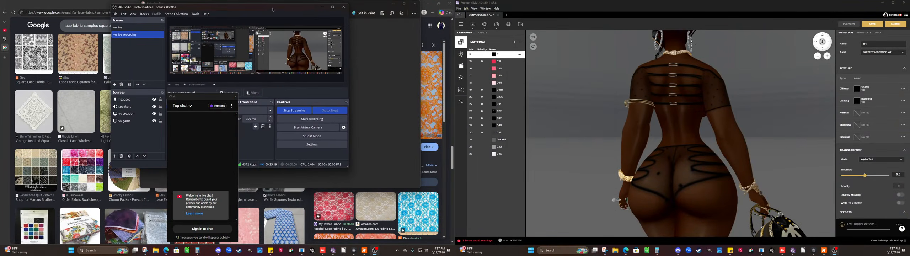
{"action": "left_click", "coordinate": [333, 7]}
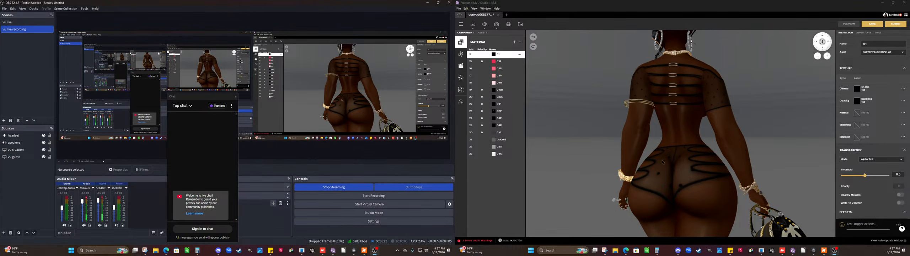
- Select a black material in the lower half of IMVU Studio's material list and turn the avatar to inspect its front
{"action": "left_click", "coordinate": [499, 112]}
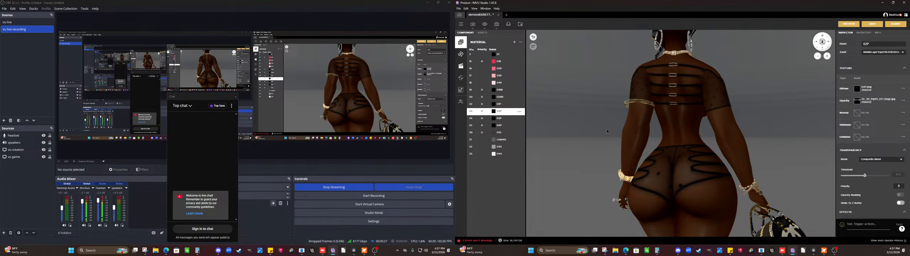
{"action": "left_click_drag", "start_coordinate": [591, 120], "coordinate": [558, 125]}
{"action": "scroll", "coordinate": [695, 158], "scroll_direction": "down", "scroll_amount": 8}
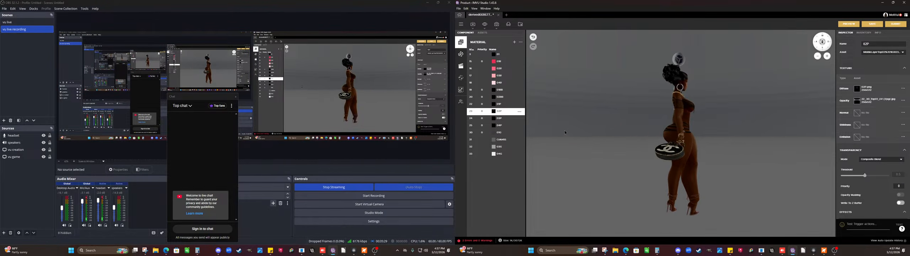
{"action": "left_click_drag", "start_coordinate": [695, 158], "coordinate": [666, 162]}
{"action": "scroll", "coordinate": [667, 162], "scroll_direction": "up", "scroll_amount": 5}
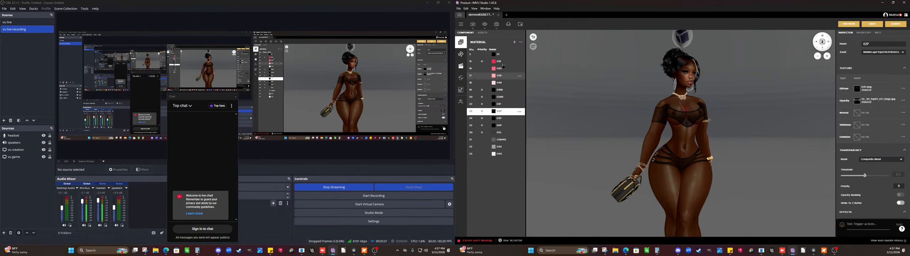
- Replace the red diffuse texture of the second material with the inherited black image and update the avatar with the change
{"action": "left_click", "coordinate": [496, 55]}
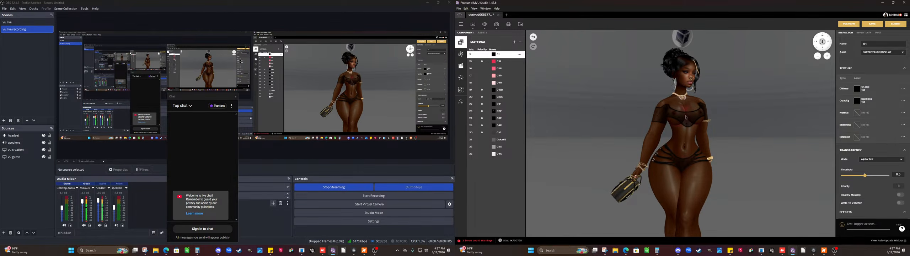
{"action": "scroll", "coordinate": [686, 127], "scroll_direction": "up", "scroll_amount": 5}
{"action": "scroll", "coordinate": [687, 127], "scroll_direction": "down", "scroll_amount": 3}
{"action": "left_click_drag", "start_coordinate": [687, 127], "coordinate": [675, 137]}
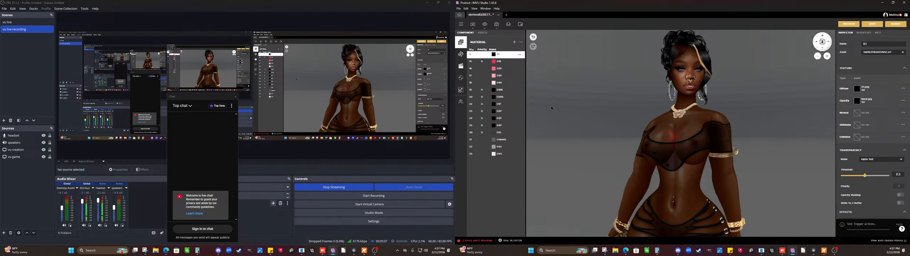
{"action": "left_click", "coordinate": [495, 64]}
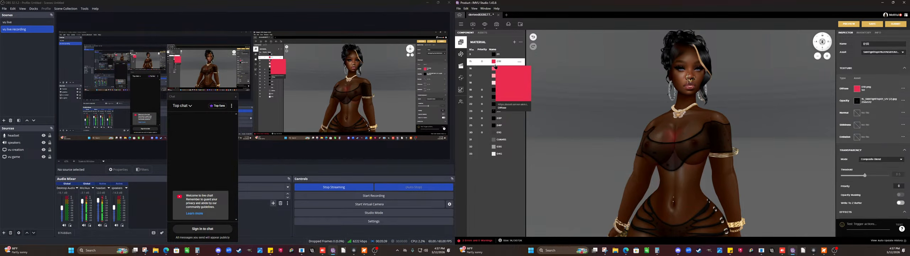
{"action": "mouse_move", "coordinate": [857, 103]}
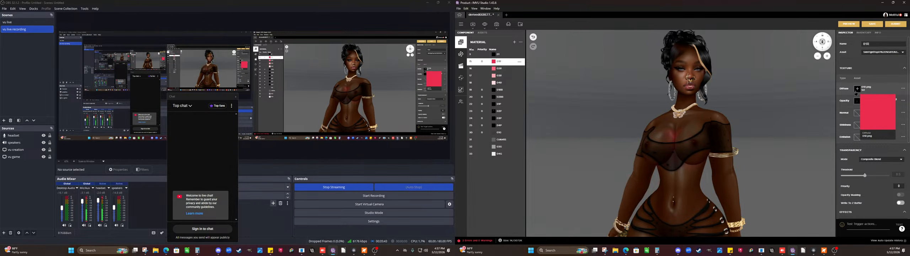
{"action": "left_click", "coordinate": [856, 89]}
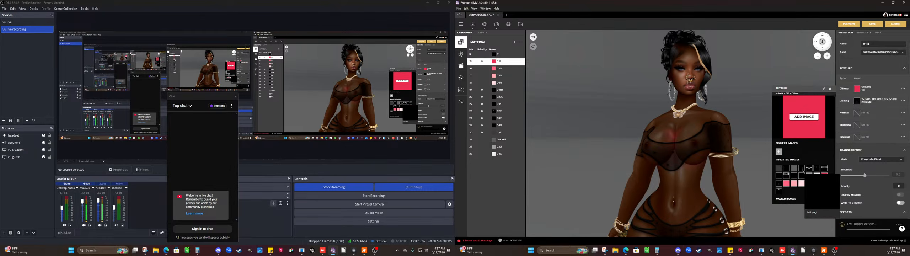
{"action": "left_click", "coordinate": [801, 175]}
{"action": "left_click", "coordinate": [843, 25]}
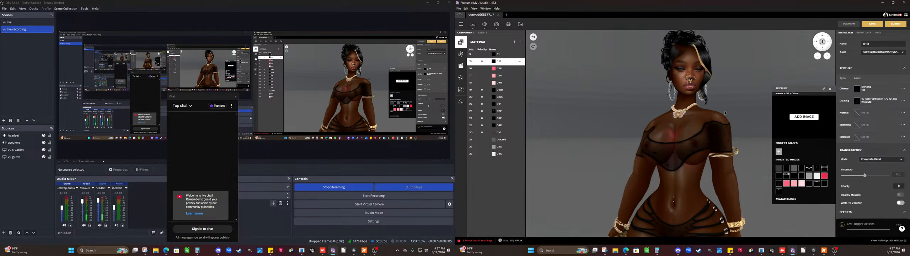
- Inspect the outfit on the avatar up close and check the opacity texture of the pink third material
{"action": "right_click_drag", "start_coordinate": [620, 133], "coordinate": [626, 93]}
{"action": "left_click_drag", "start_coordinate": [626, 95], "coordinate": [582, 104]}
{"action": "scroll", "coordinate": [670, 95], "scroll_direction": "up", "scroll_amount": 5}
{"action": "left_click", "coordinate": [494, 69]}
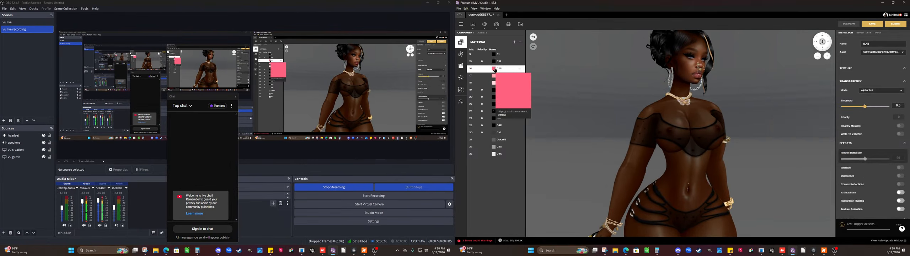
{"action": "mouse_move", "coordinate": [856, 103]}
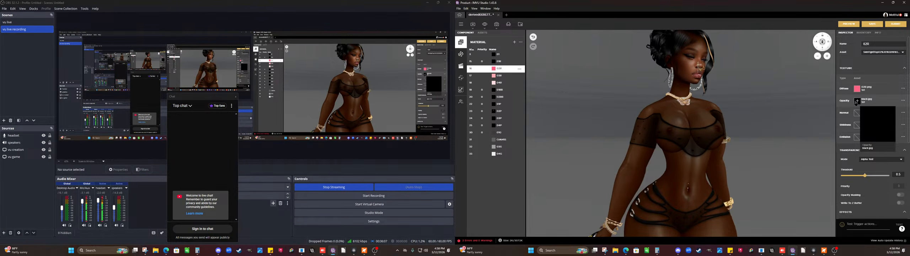
- Import the orange lace screenshot from the orange folder inside fabrick as the diffuse texture of the sixth material
{"action": "left_click", "coordinate": [493, 91]}
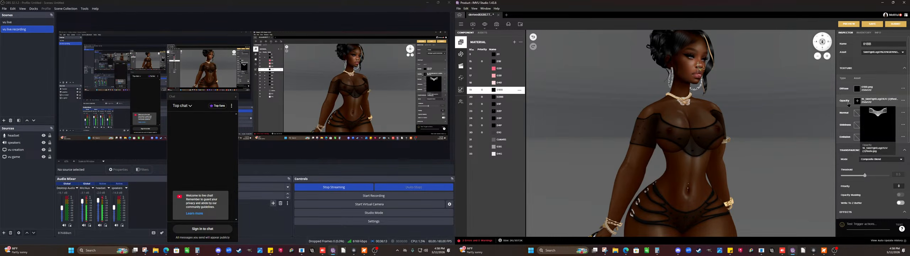
{"action": "mouse_move", "coordinate": [857, 104]}
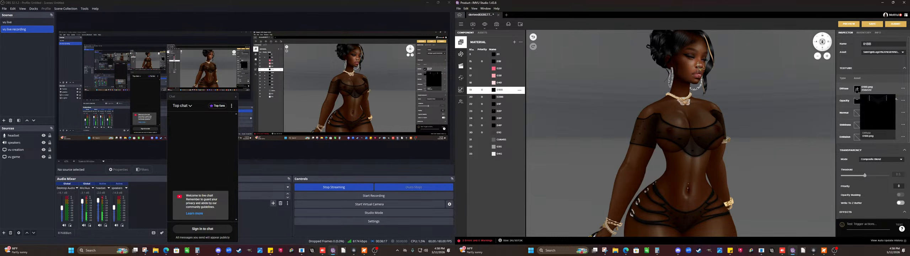
{"action": "left_click", "coordinate": [856, 89]}
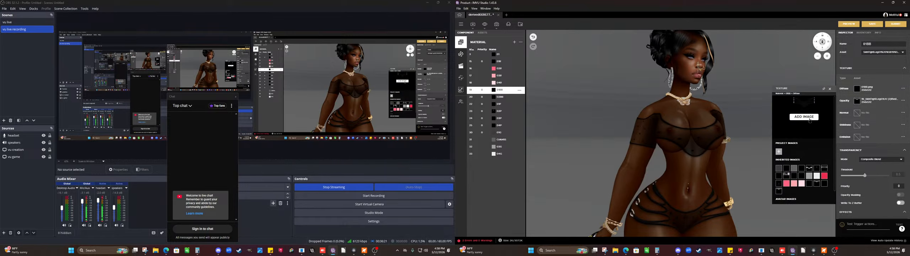
{"action": "left_click", "coordinate": [803, 117]}
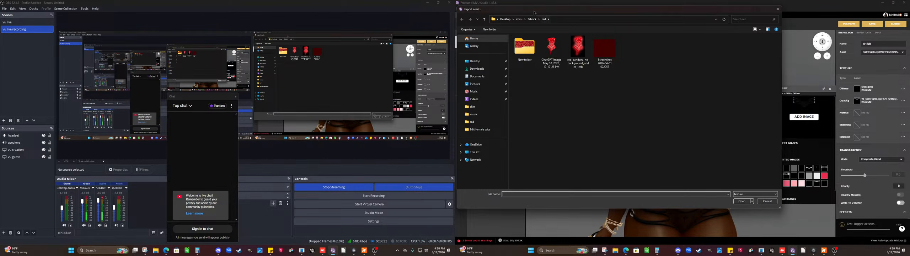
{"action": "left_click", "coordinate": [533, 19]}
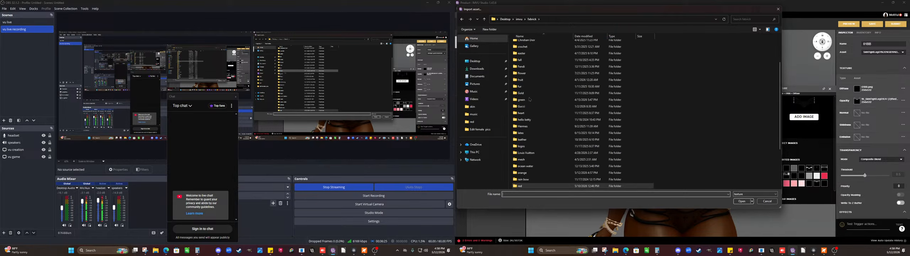
{"action": "scroll", "coordinate": [530, 106], "scroll_direction": "down", "scroll_amount": 3}
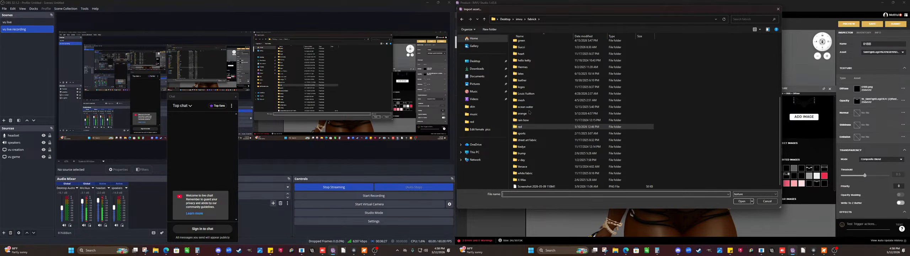
{"action": "double_click", "coordinate": [521, 114]}
{"action": "left_click", "coordinate": [525, 55]}
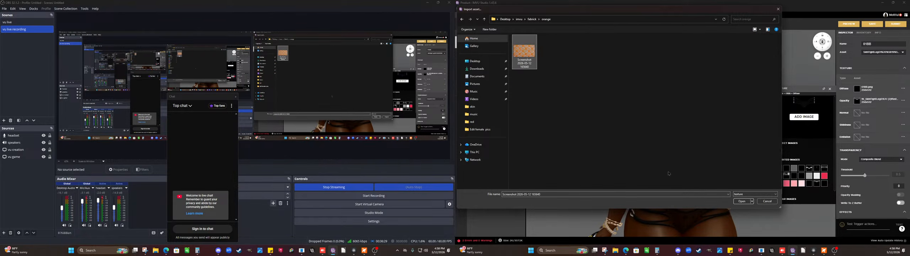
{"action": "left_click", "coordinate": [738, 195]}
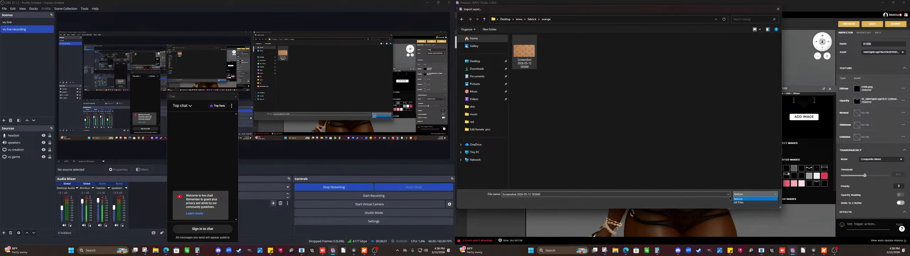
{"action": "left_click", "coordinate": [736, 198]}
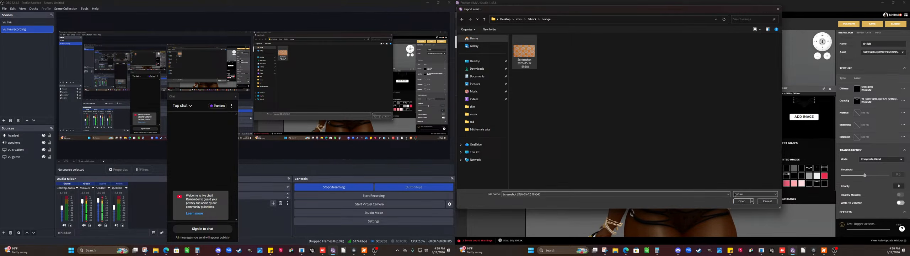
{"action": "left_click", "coordinate": [742, 201]}
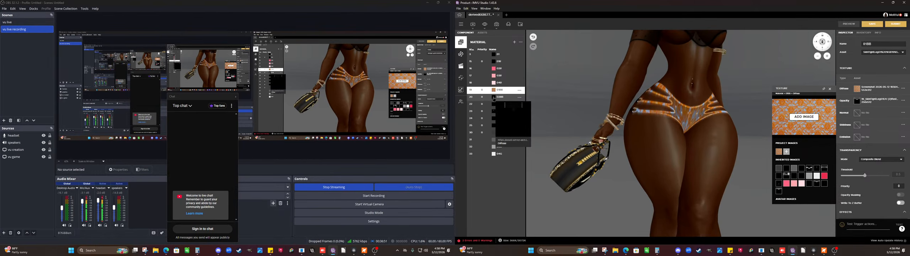
- Assign the orange lace project image as the seventh material's diffuse texture, update the avatar and inspect it from behind and front
{"action": "left_click", "coordinate": [494, 99]}
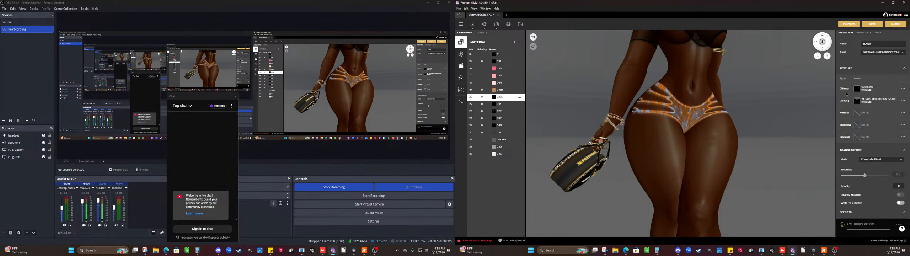
{"action": "left_click", "coordinate": [856, 90]}
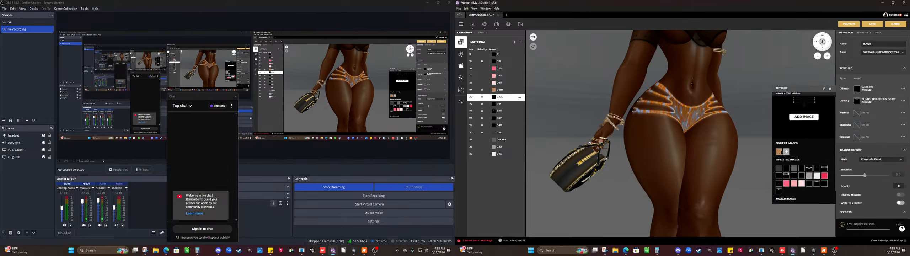
{"action": "left_click", "coordinate": [778, 152]}
{"action": "left_click", "coordinate": [848, 24]}
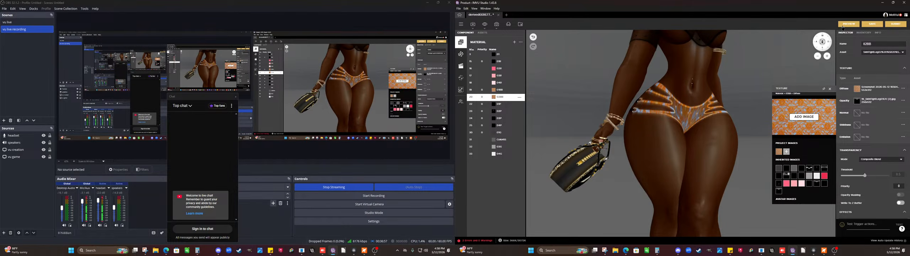
{"action": "left_click_drag", "start_coordinate": [657, 70], "coordinate": [760, 73]}
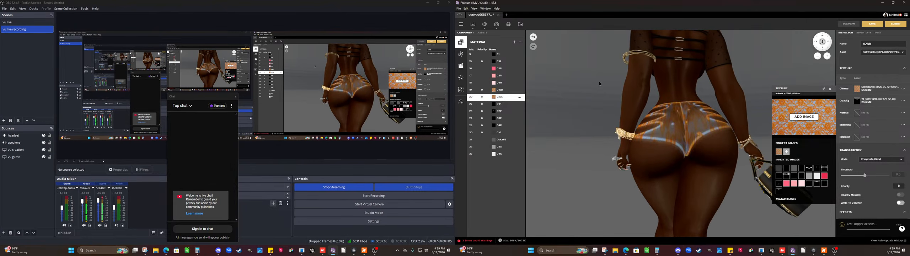
{"action": "left_click_drag", "start_coordinate": [599, 84], "coordinate": [715, 94]}
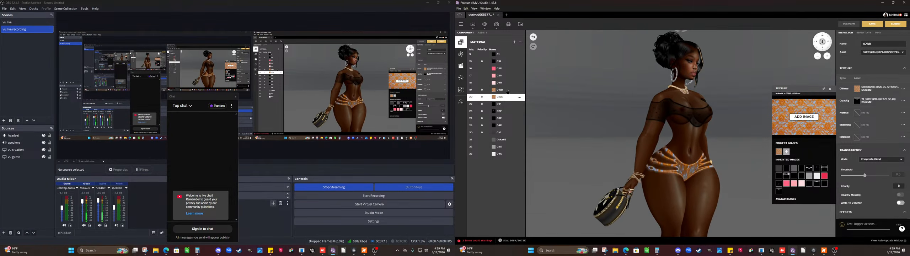
- Assign the orange lace project image as the diffuse texture of the eighth and ninth materials
{"action": "left_click", "coordinate": [496, 105]}
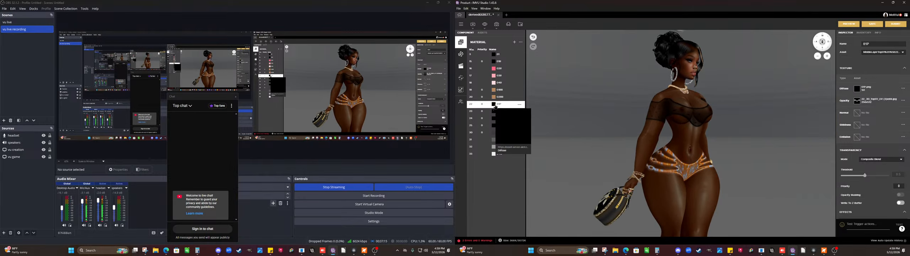
{"action": "mouse_move", "coordinate": [856, 102]}
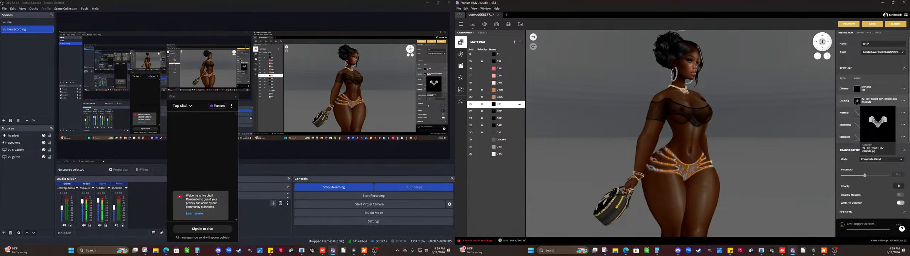
{"action": "left_click", "coordinate": [856, 89]}
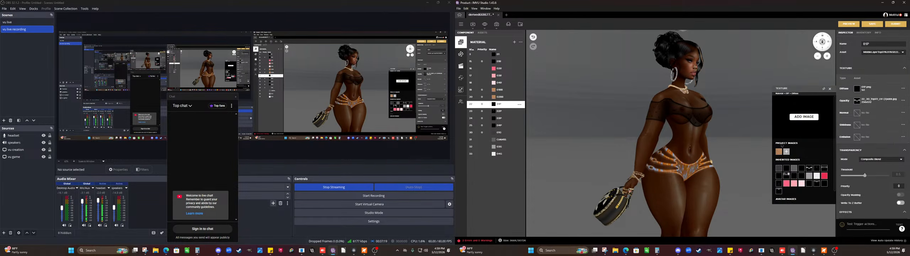
{"action": "left_click", "coordinate": [778, 152]}
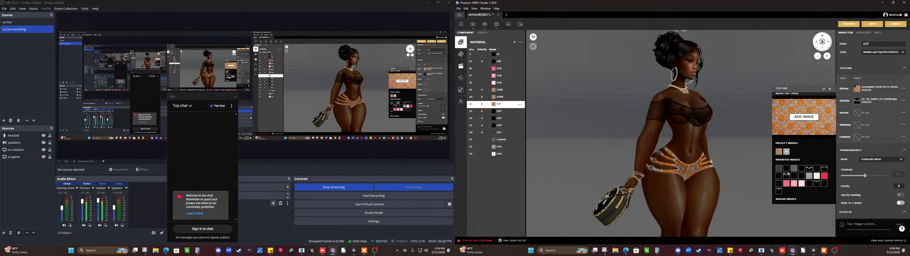
{"action": "mouse_move", "coordinate": [858, 90]}
{"action": "left_click", "coordinate": [493, 113]}
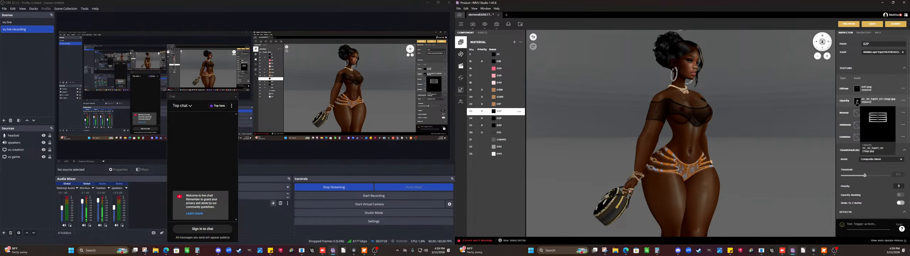
{"action": "left_click", "coordinate": [861, 91]}
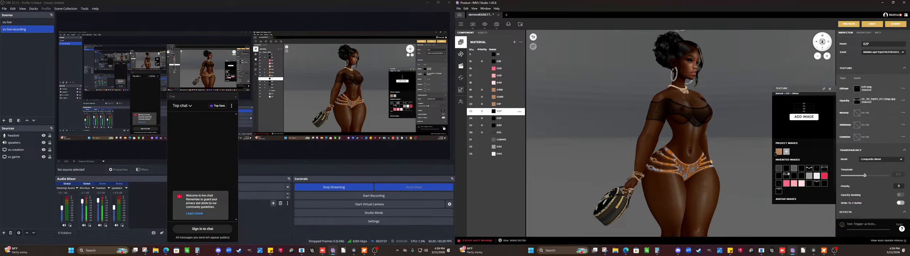
{"action": "left_click", "coordinate": [778, 153]}
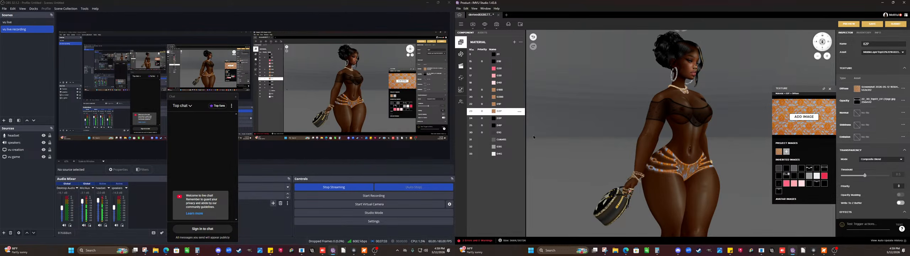
- Assign the orange lace project image as the diffuse texture of the tenth and eleventh materials and close the texture picker
{"action": "left_click", "coordinate": [494, 119]}
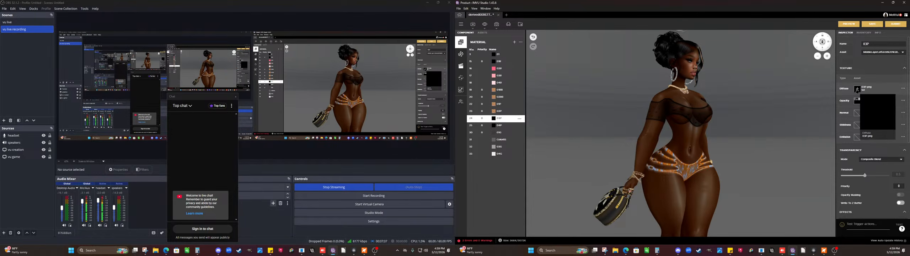
{"action": "left_click", "coordinate": [857, 89]}
{"action": "left_click", "coordinate": [778, 152]}
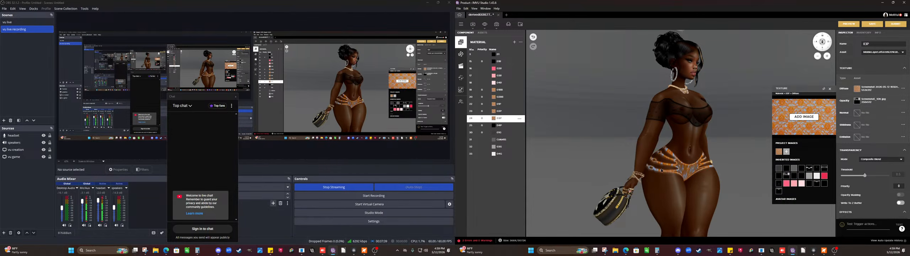
{"action": "left_click", "coordinate": [500, 126]}
{"action": "left_click", "coordinate": [849, 68]}
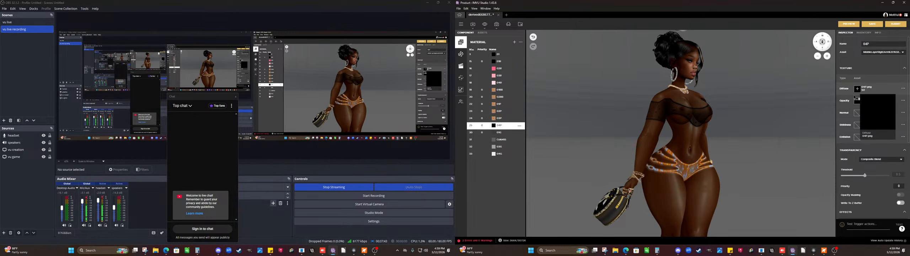
{"action": "left_click", "coordinate": [857, 89]}
{"action": "left_click", "coordinate": [778, 152]}
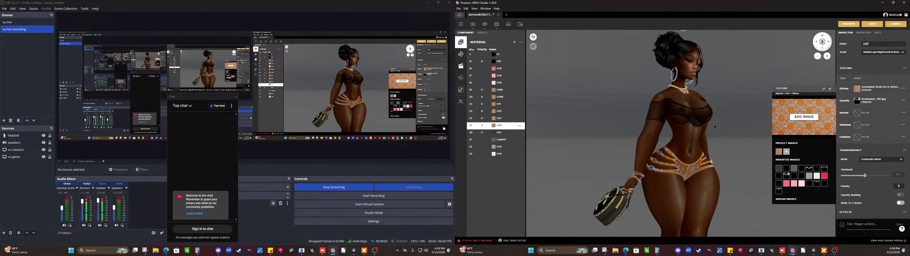
{"action": "left_click", "coordinate": [830, 89]}
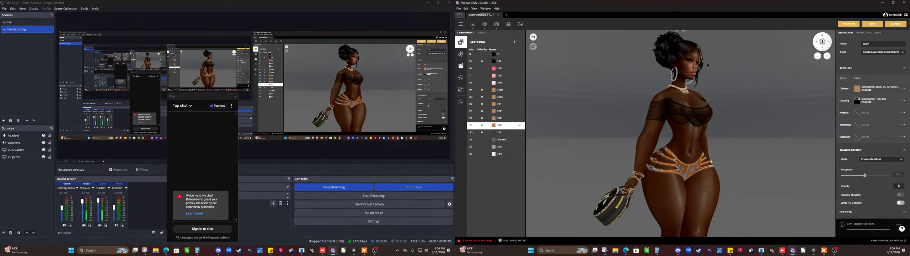
- Update the avatar with the new orange lace textures and inspect the outfit from the front, back and side
{"action": "left_click", "coordinate": [848, 24]}
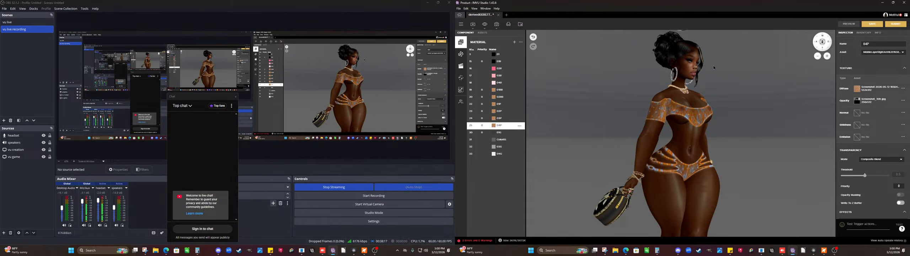
{"action": "left_click_drag", "start_coordinate": [721, 68], "coordinate": [756, 86]}
{"action": "right_click_drag", "start_coordinate": [756, 86], "coordinate": [748, 74]}
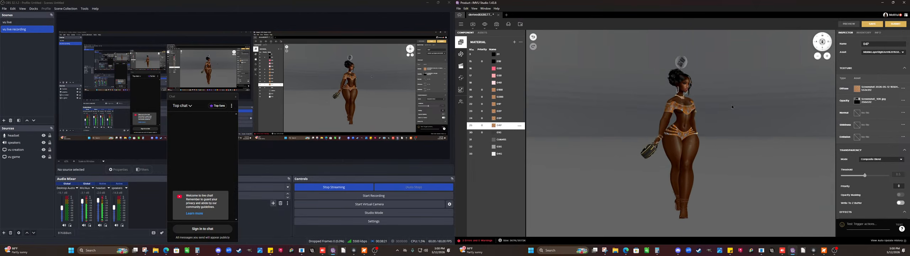
{"action": "scroll", "coordinate": [730, 106], "scroll_direction": "up", "scroll_amount": 5}
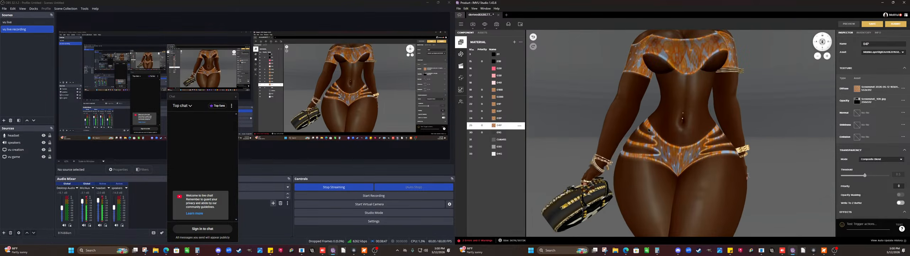
{"action": "scroll", "coordinate": [650, 131], "scroll_direction": "down", "scroll_amount": 3}
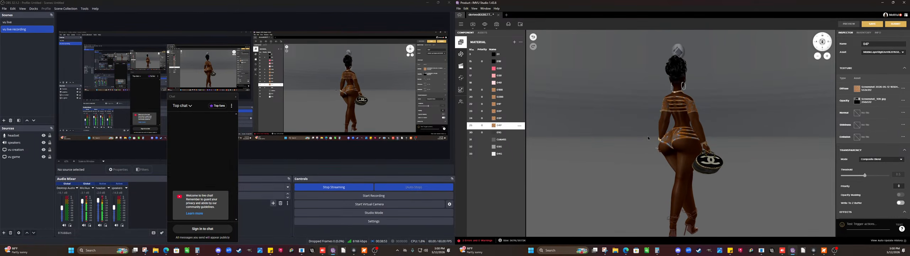
{"action": "scroll", "coordinate": [668, 127], "scroll_direction": "up", "scroll_amount": 3}
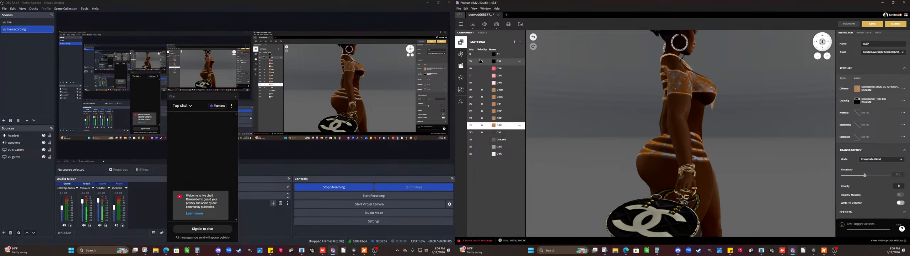
- Examine the diffuse and opacity textures of the first two and last four materials for anything left to retexture
{"action": "left_click", "coordinate": [493, 56]}
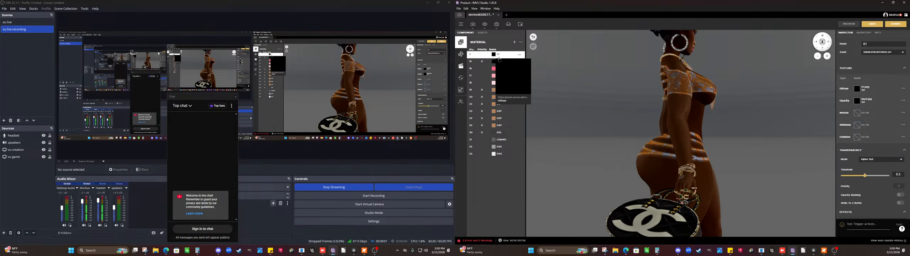
{"action": "mouse_move", "coordinate": [857, 102]}
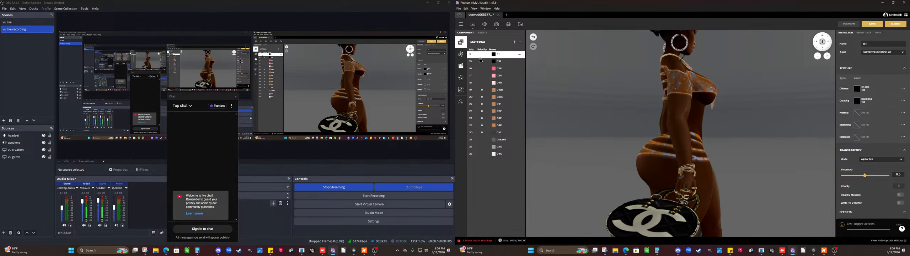
{"action": "left_click", "coordinate": [495, 62]}
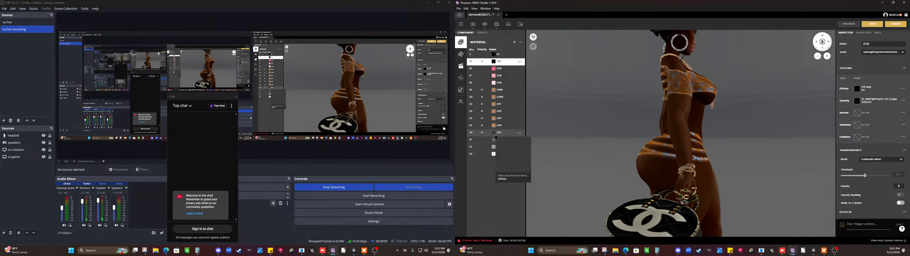
{"action": "left_click", "coordinate": [496, 136]}
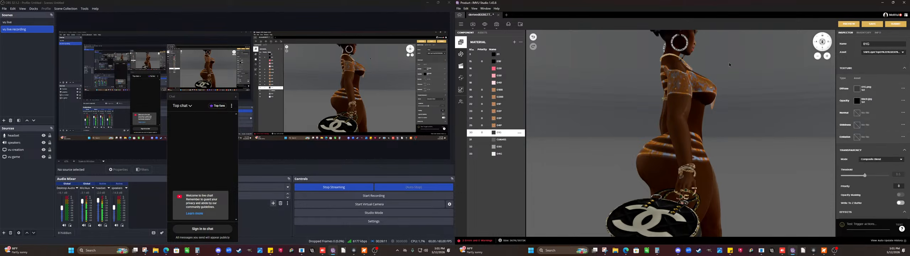
{"action": "mouse_move", "coordinate": [856, 101]}
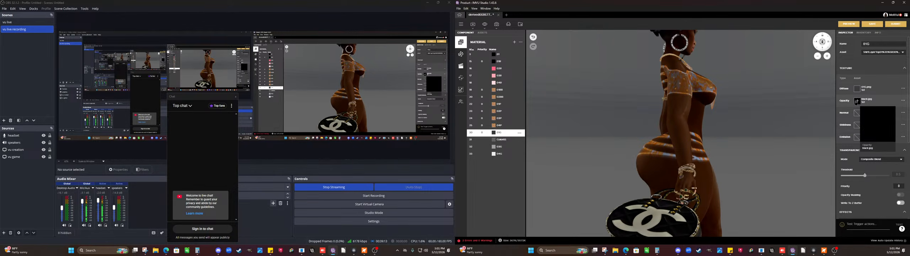
{"action": "left_click", "coordinate": [494, 142]}
{"action": "mouse_move", "coordinate": [495, 143]}
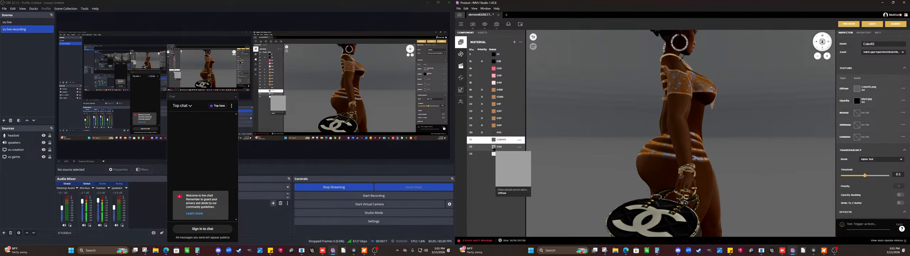
{"action": "left_click", "coordinate": [493, 149]}
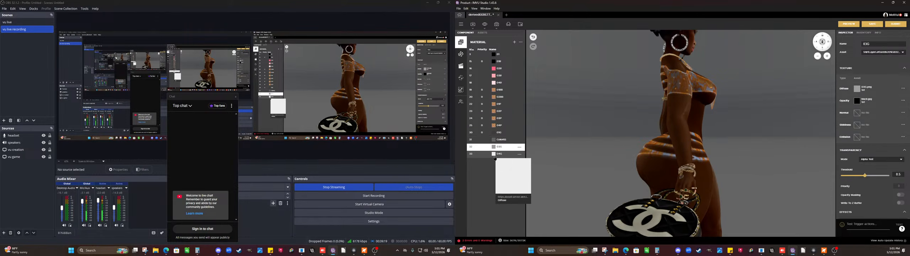
{"action": "left_click", "coordinate": [495, 157]}
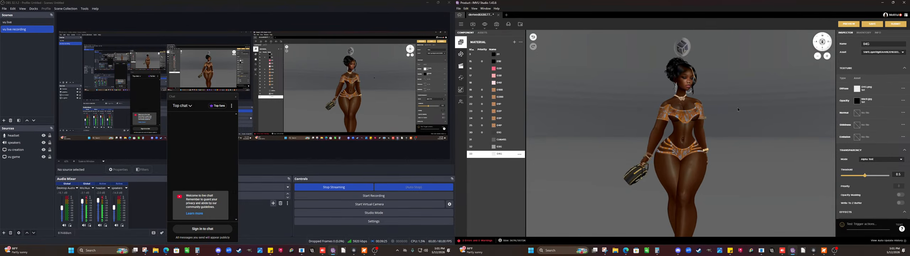
- Inspect the outfit up close from the front and recheck the textures of the first five materials
{"action": "scroll", "coordinate": [730, 115], "scroll_direction": "up", "scroll_amount": 3}
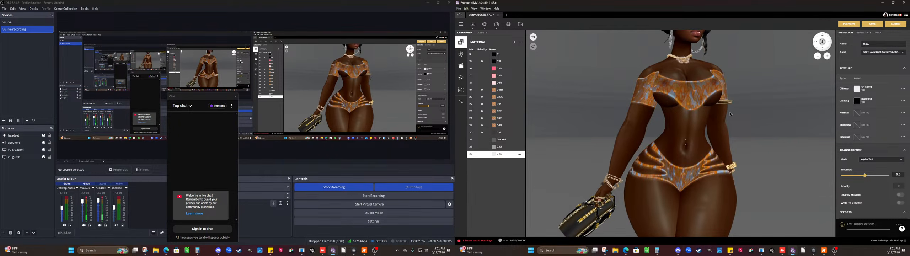
{"action": "scroll", "coordinate": [730, 114], "scroll_direction": "down", "scroll_amount": 1}
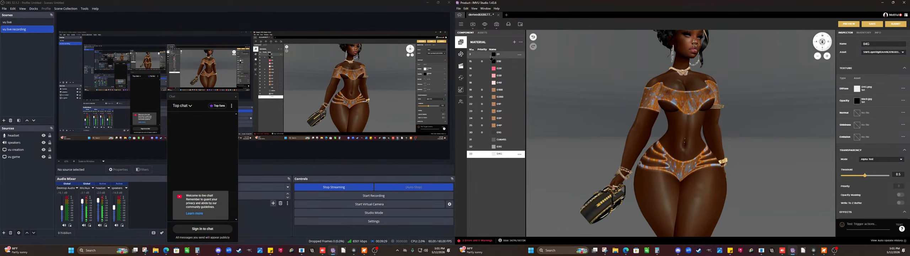
{"action": "left_click", "coordinate": [497, 54]}
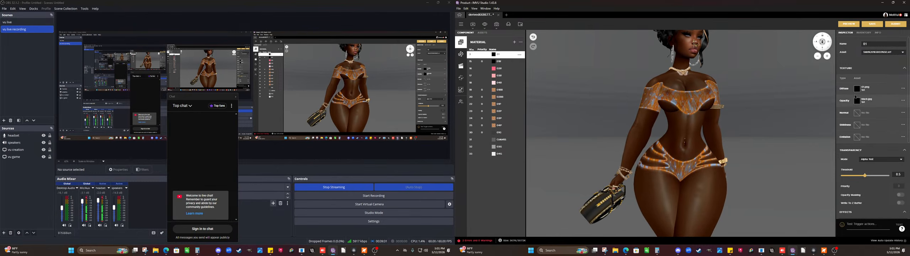
{"action": "mouse_move", "coordinate": [859, 101]}
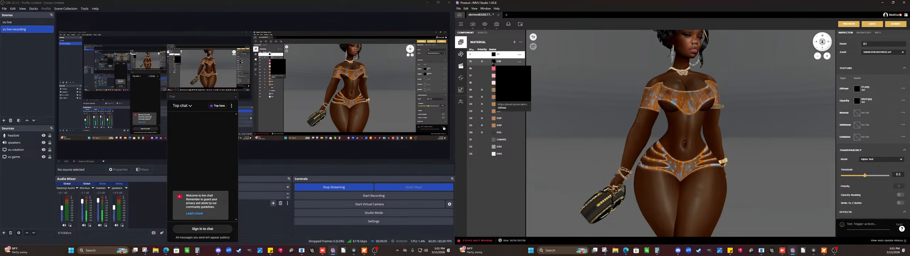
{"action": "left_click", "coordinate": [498, 62]}
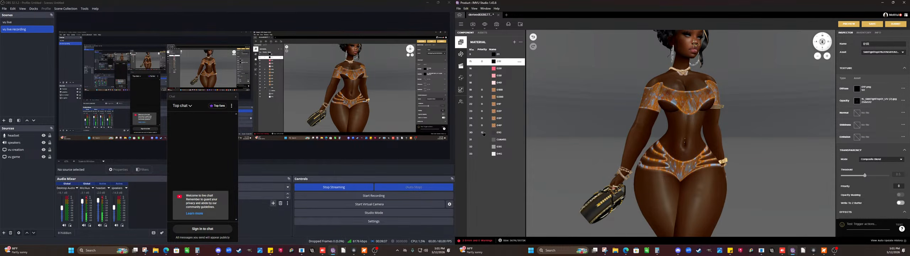
{"action": "mouse_move", "coordinate": [492, 143]}
{"action": "left_click", "coordinate": [492, 84]}
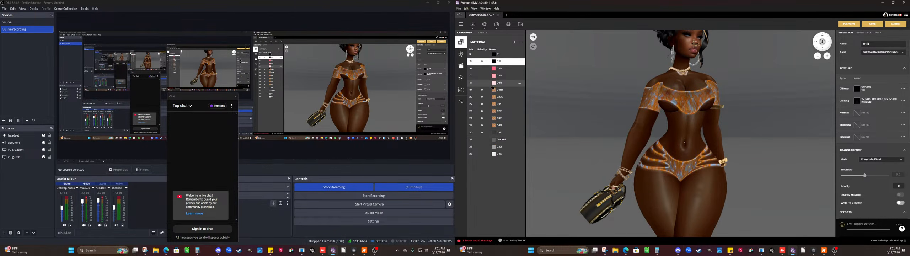
{"action": "mouse_move", "coordinate": [492, 87]}
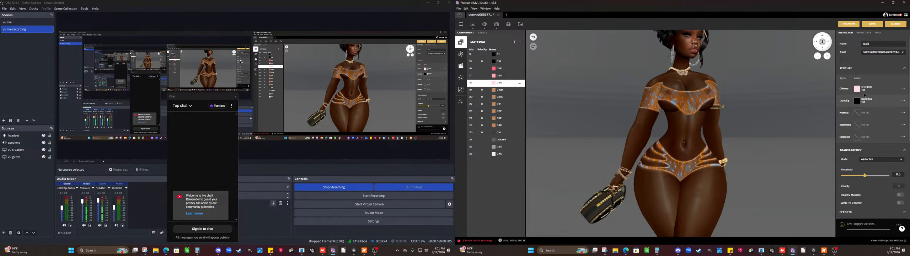
{"action": "mouse_move", "coordinate": [858, 101]}
{"action": "left_click", "coordinate": [493, 76]}
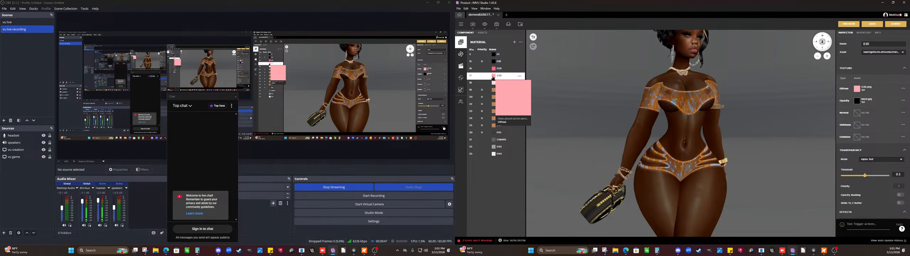
{"action": "left_click", "coordinate": [493, 69]}
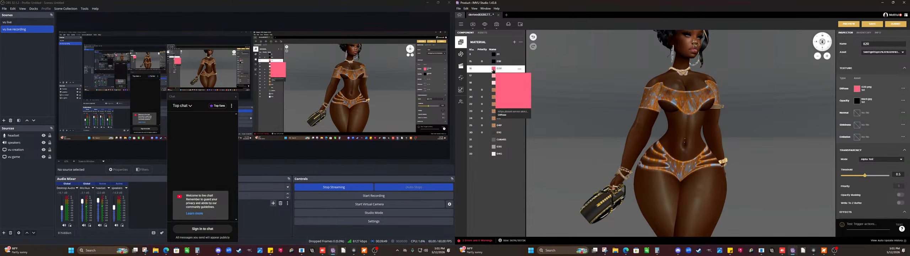
{"action": "scroll", "coordinate": [609, 115], "scroll_direction": "down", "scroll_amount": 3}
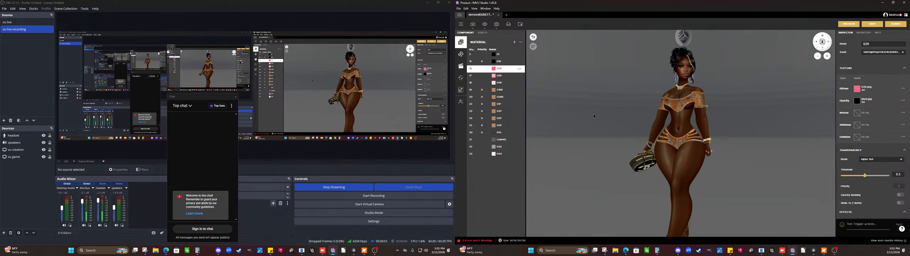
- Open the product info and preview the light mannequin thumbnails offered for the desktop and mobile image, including Pose 2, without selecting one
{"action": "left_click", "coordinate": [876, 34]}
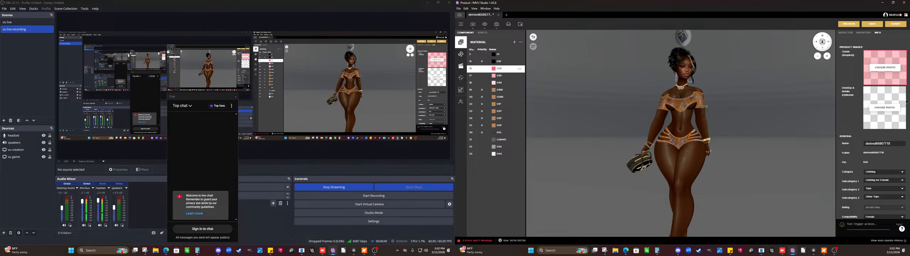
{"action": "left_click", "coordinate": [893, 108]}
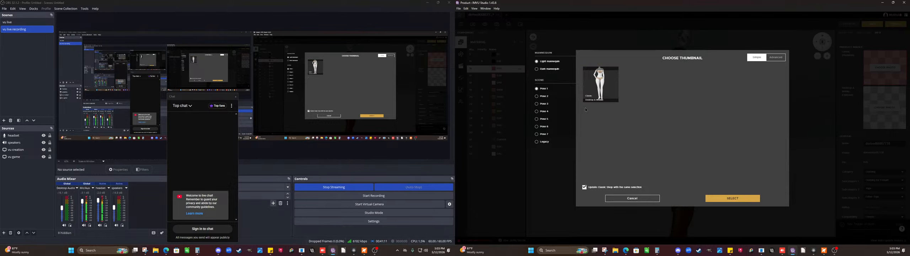
{"action": "left_click", "coordinate": [631, 199]}
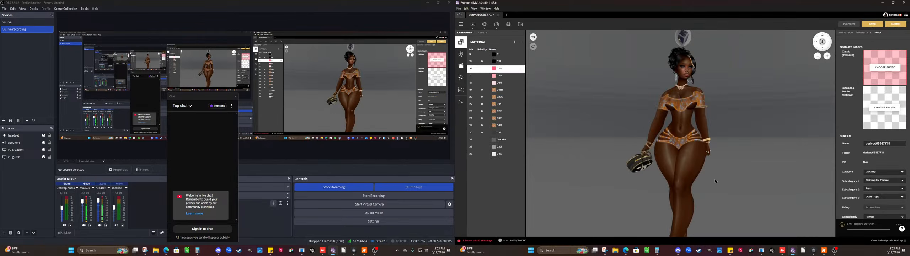
{"action": "left_click", "coordinate": [889, 111]}
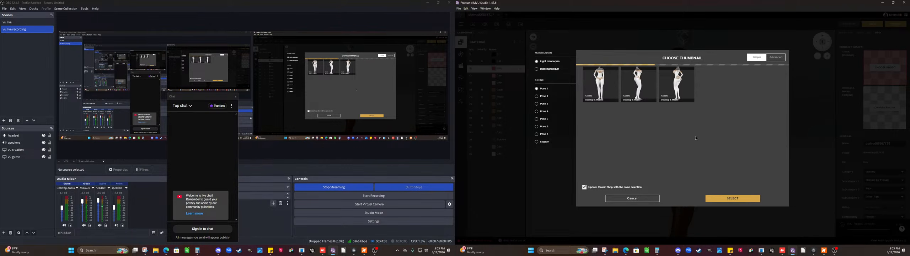
{"action": "left_click", "coordinate": [536, 98]}
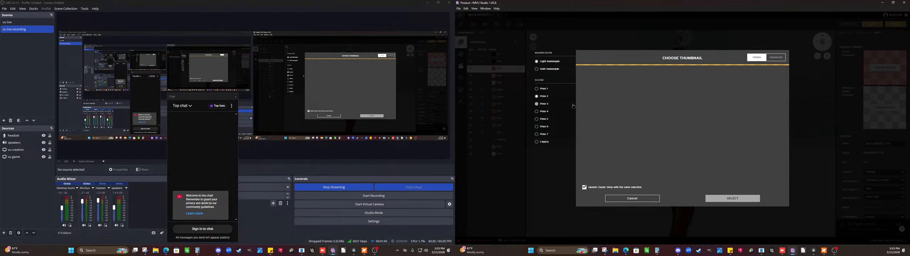
{"action": "left_click", "coordinate": [622, 201]}
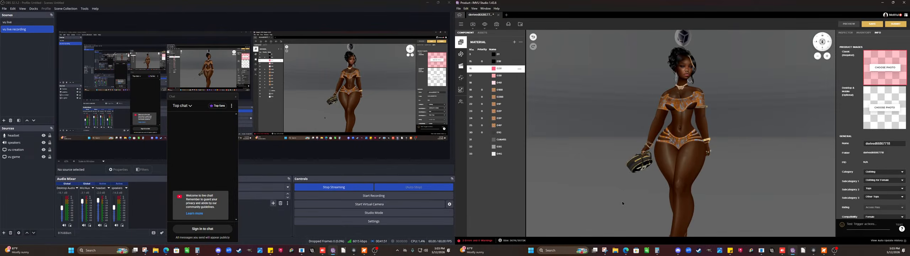
{"action": "left_click", "coordinate": [884, 108]}
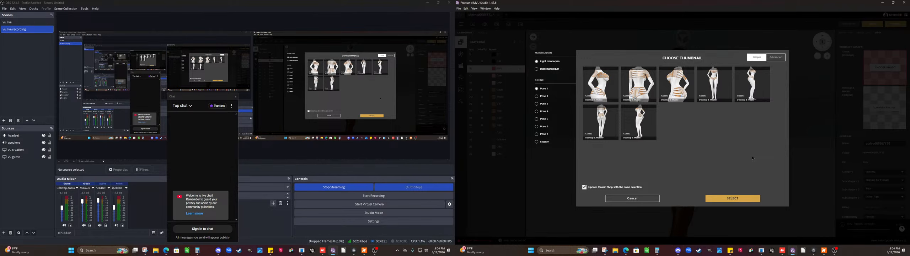
{"action": "left_click", "coordinate": [651, 199]}
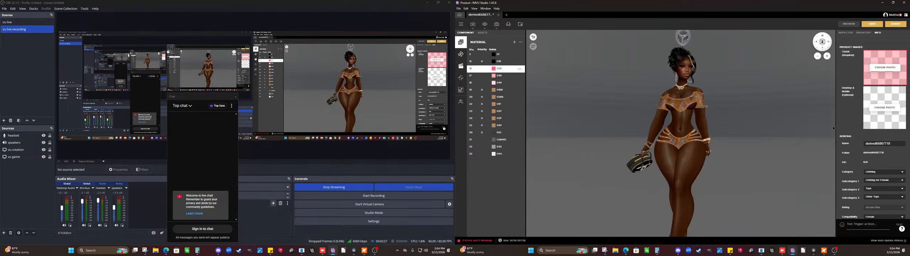
- Reopen the desktop and mobile thumbnail choices and compare the light and dark mannequins in Pose 1, Pose 2 and Legacy
{"action": "left_click", "coordinate": [885, 108]}
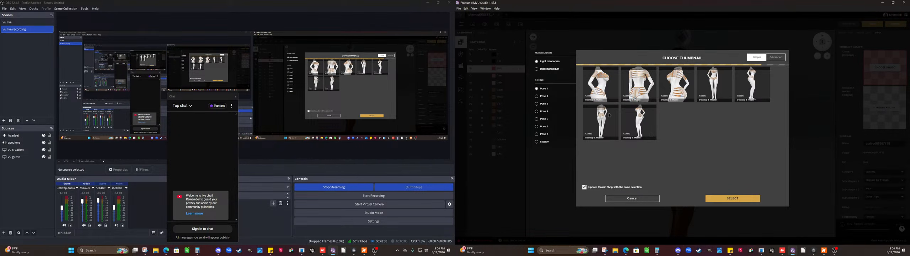
{"action": "left_click", "coordinate": [543, 97]}
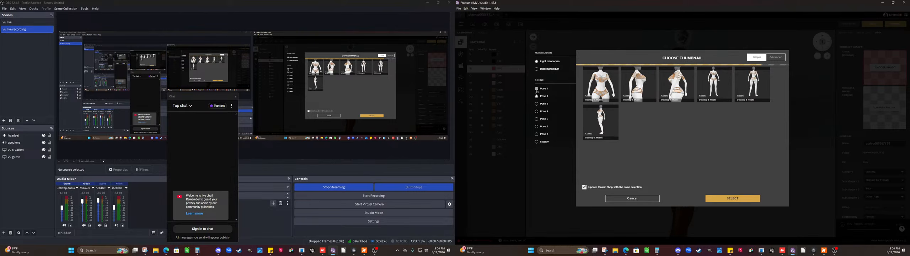
{"action": "left_click", "coordinate": [538, 71]}
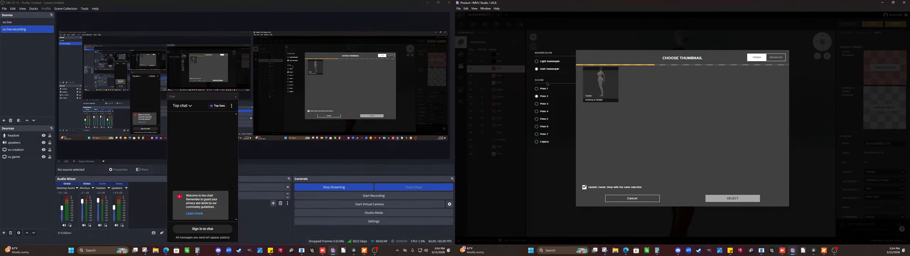
{"action": "left_click", "coordinate": [536, 89]}
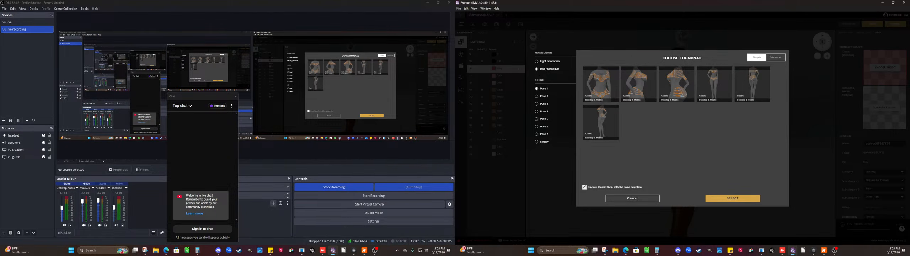
{"action": "left_click", "coordinate": [538, 61]}
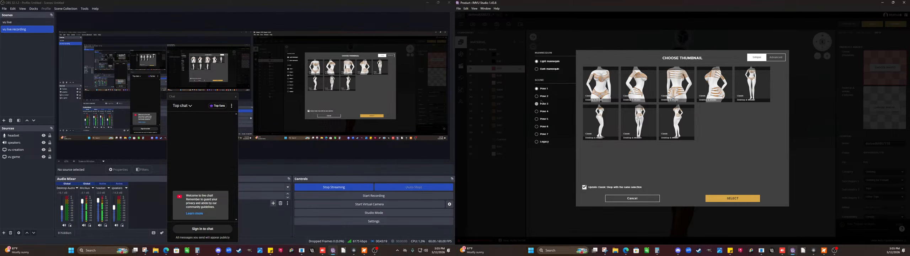
{"action": "left_click", "coordinate": [539, 143]}
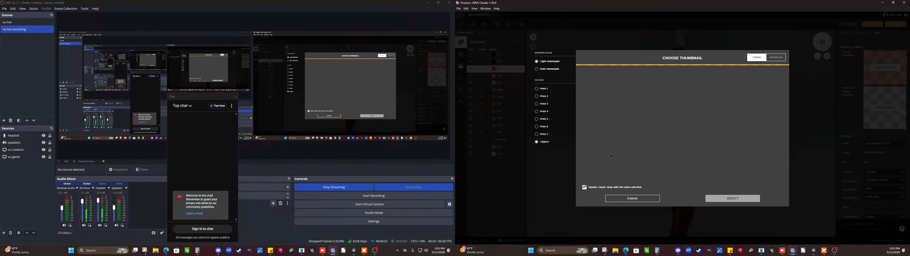
- Choose the front torso close-up of the light mannequin in Pose 1 as the product thumbnail, including for the classic shop
{"action": "left_click", "coordinate": [537, 90]}
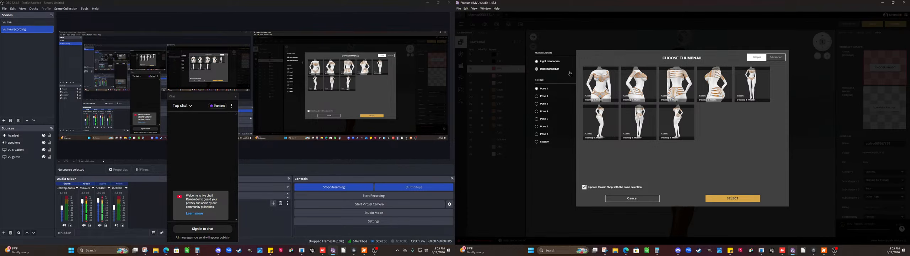
{"action": "left_click", "coordinate": [550, 69]}
{"action": "left_click", "coordinate": [607, 90]}
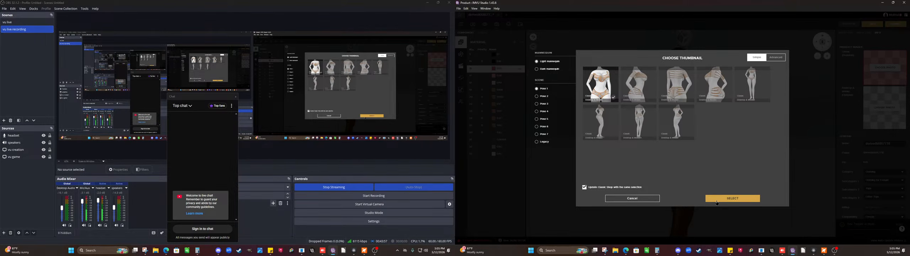
{"action": "left_click", "coordinate": [716, 201]}
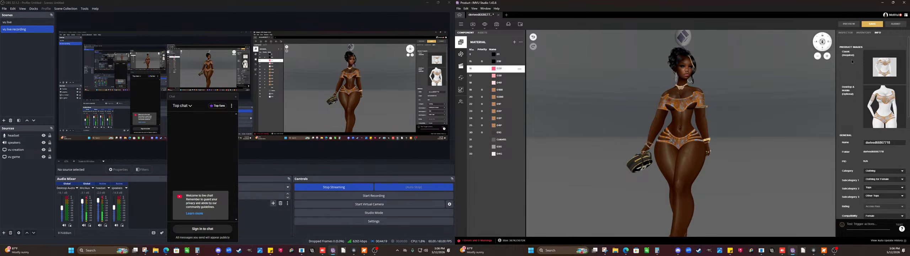
- Replace the product's default name with "Mel"
{"action": "double_click", "coordinate": [900, 144]}
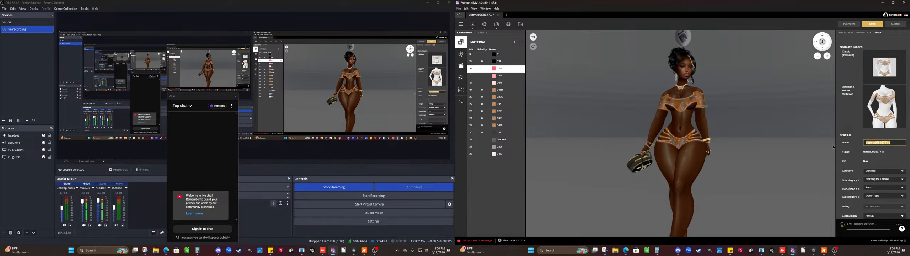
{"action": "type", "text": "M"}
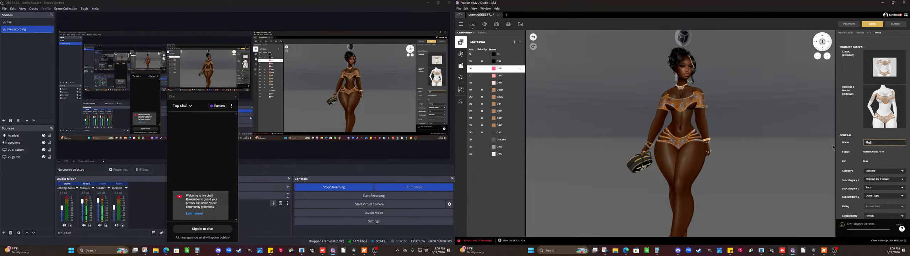
{"action": "type", "text": "el"}
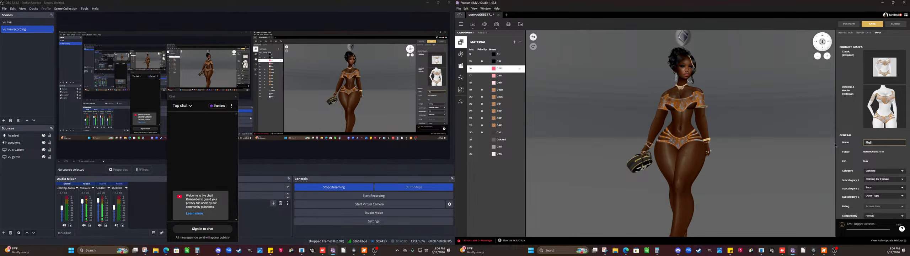
- Open the base product catalogue and preview the purple La Vida outfit without deriving from it
{"action": "left_click", "coordinate": [506, 16]}
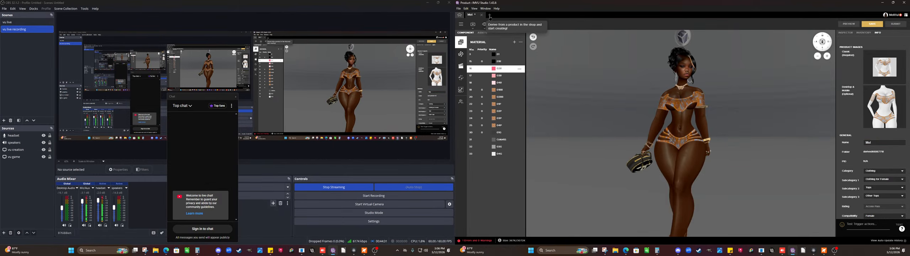
{"action": "left_click", "coordinate": [490, 16]}
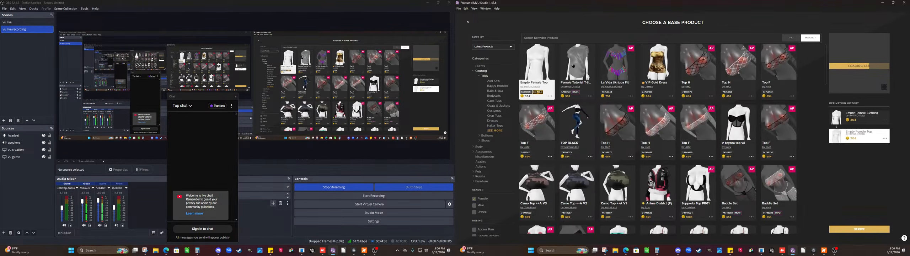
{"action": "left_click", "coordinate": [618, 71]}
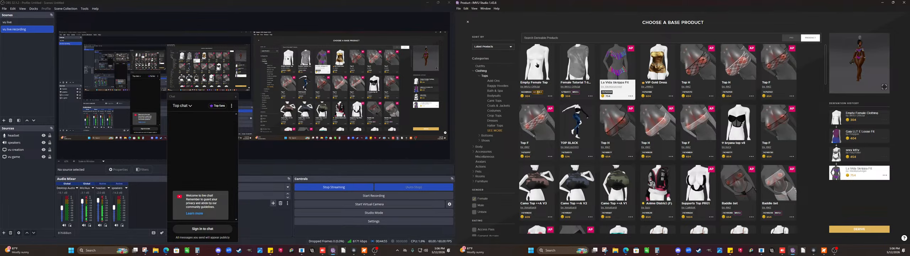
{"action": "left_click", "coordinate": [467, 23]}
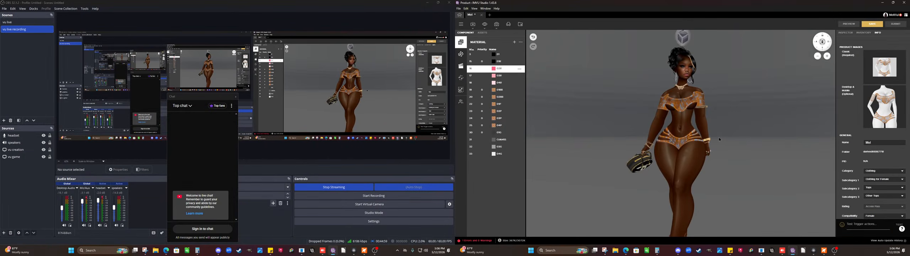
- Extend the product name to "Mel Sexy"
{"action": "left_click", "coordinate": [884, 142]}
{"action": "type", "text": "Sex"}
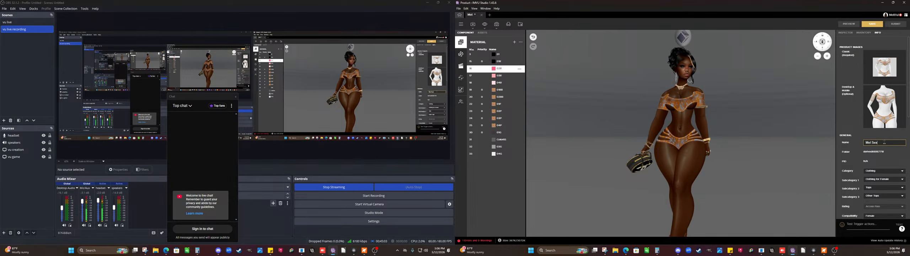
{"action": "type", "text": "y"}
- Inspect the avatar's orange outfit up close and from several angles to find a fitting name
{"action": "left_click_drag", "start_coordinate": [655, 130], "coordinate": [673, 143]}
{"action": "scroll", "coordinate": [674, 143], "scroll_direction": "up", "scroll_amount": 5}
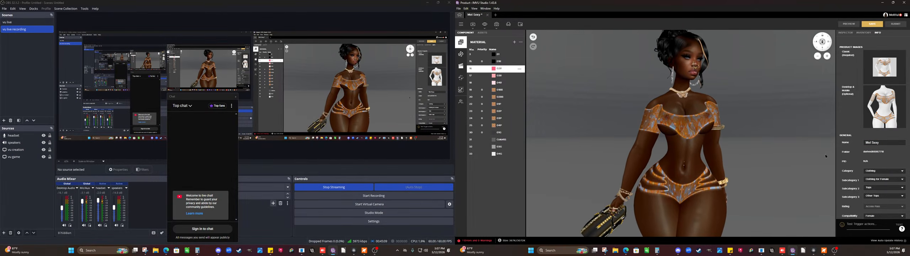
{"action": "left_click", "coordinate": [886, 143]}
{"action": "left_click_drag", "start_coordinate": [736, 150], "coordinate": [743, 134]}
{"action": "scroll", "coordinate": [700, 142], "scroll_direction": "down", "scroll_amount": 5}
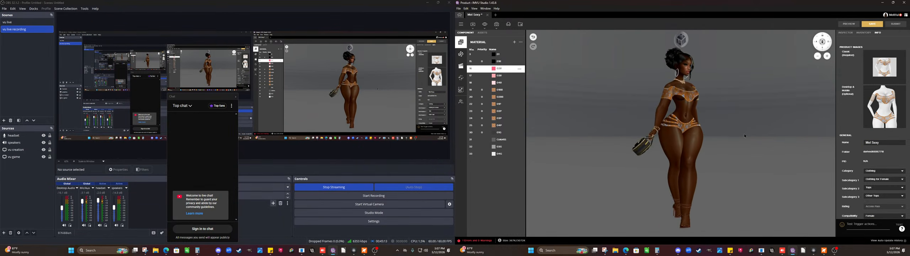
{"action": "left_click", "coordinate": [884, 143]}
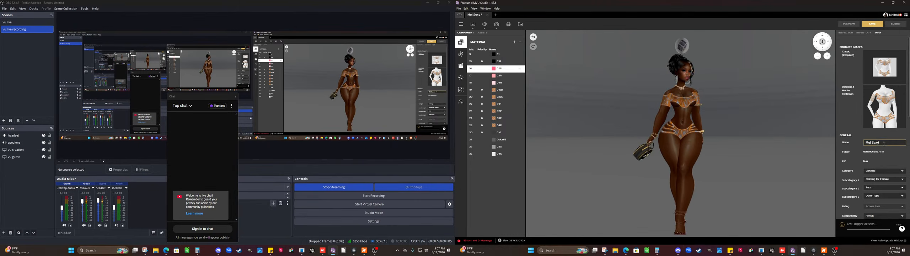
{"action": "mouse_move", "coordinate": [700, 166]}
{"action": "left_mouse_down"}
{"action": "mouse_move", "coordinate": [610, 168]}
{"action": "mouse_move", "coordinate": [697, 166]}
{"action": "left_mouse_up"}
{"action": "left_click", "coordinate": [887, 143]}
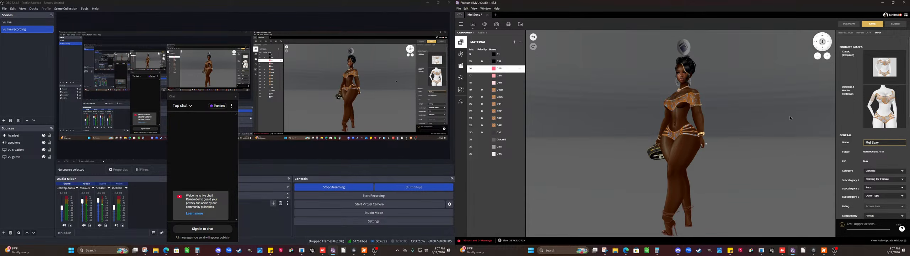
{"action": "left_click_drag", "start_coordinate": [789, 115], "coordinate": [835, 120]}
{"action": "left_click_drag", "start_coordinate": [909, 126], "coordinate": [787, 120]}
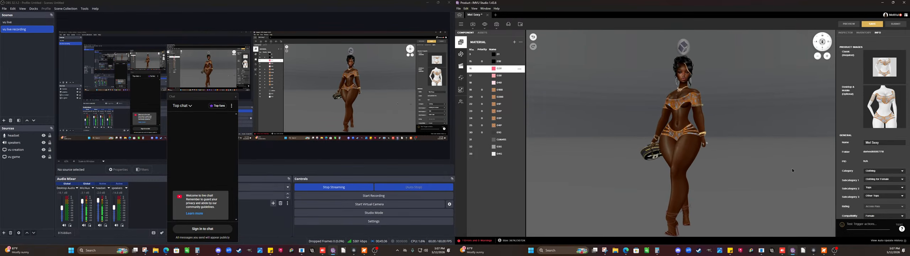
- Complete the product name as "Mel Sexy Orange Fit" and highlight the full name
{"action": "left_click", "coordinate": [886, 142]}
{"action": "type", "text": "Ora"}
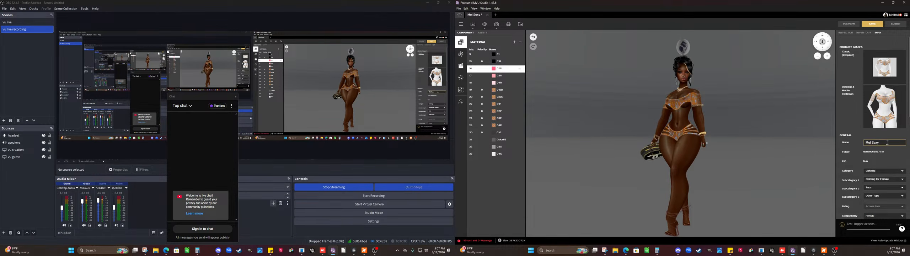
{"action": "type", "text": "nge Fit"}
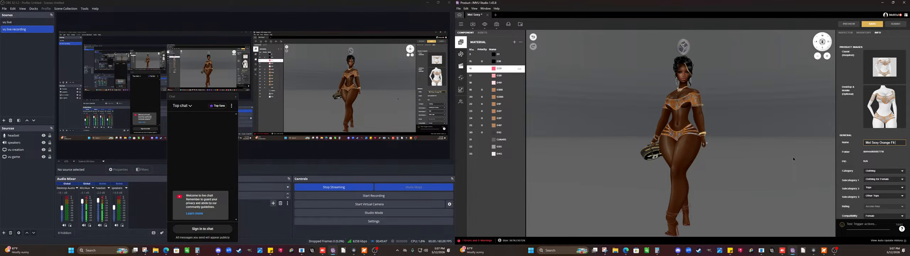
{"action": "left_click_drag", "start_coordinate": [791, 157], "coordinate": [730, 153]}
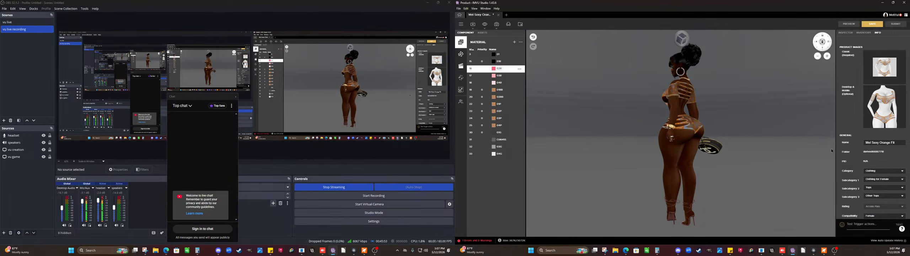
{"action": "left_click_drag", "start_coordinate": [895, 146], "coordinate": [851, 144]}
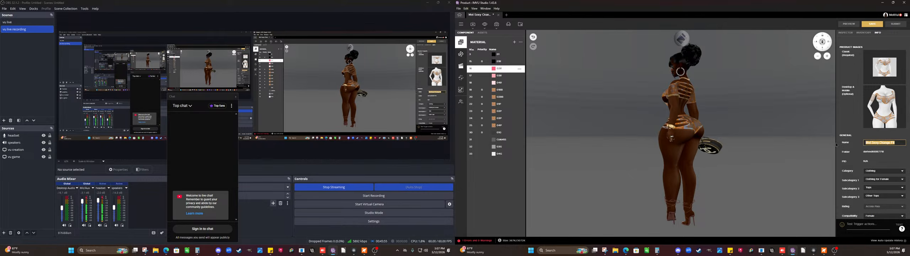
- Set the profit in the product price section to 400 credits
{"action": "scroll", "coordinate": [893, 165], "scroll_direction": "down", "scroll_amount": 5}
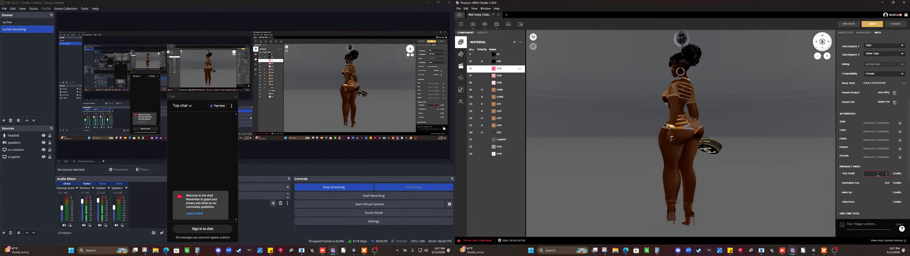
{"action": "scroll", "coordinate": [886, 189], "scroll_direction": "down", "scroll_amount": 3}
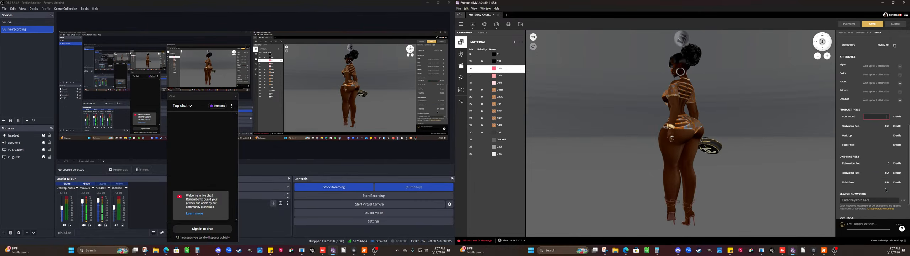
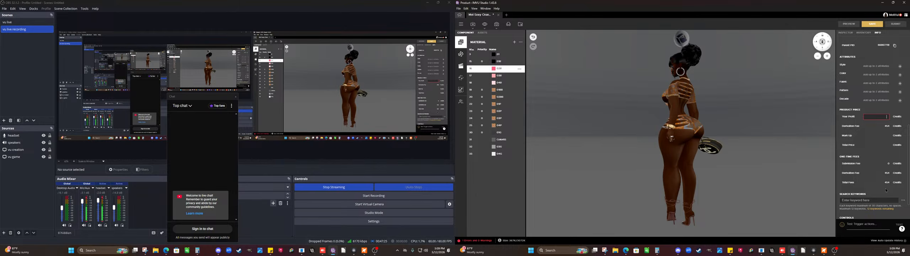
{"action": "type", "text": "400"}
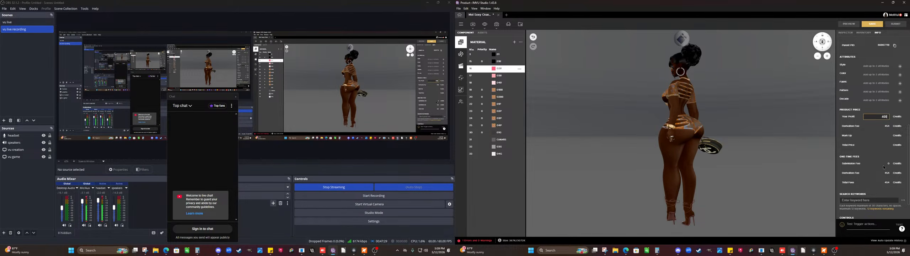
{"action": "left_click", "coordinate": [883, 167]}
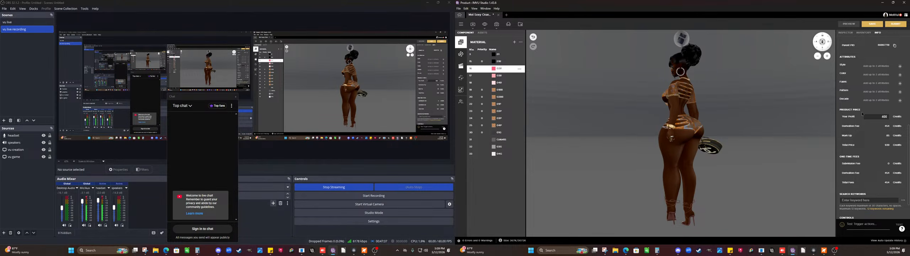
- Try a profit of 454 credits in the product price section
{"action": "double_click", "coordinate": [879, 117]}
{"action": "type", "text": "454"}
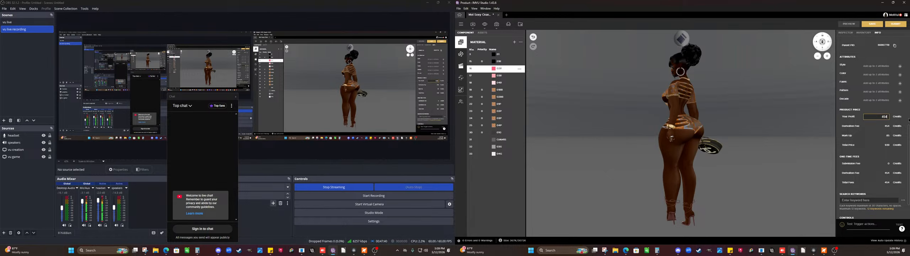
{"action": "left_click", "coordinate": [874, 131]}
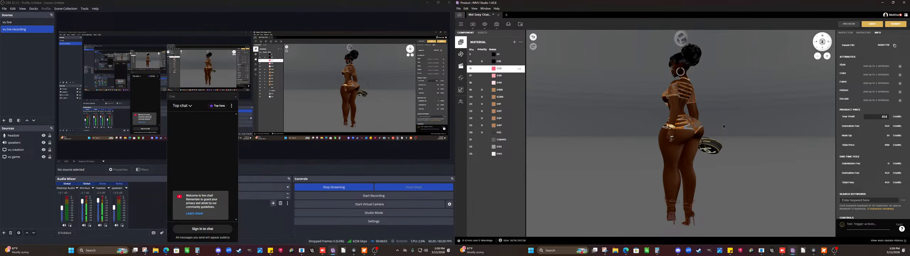
- Change the product's profit back to 400 credits
{"action": "double_click", "coordinate": [879, 116]}
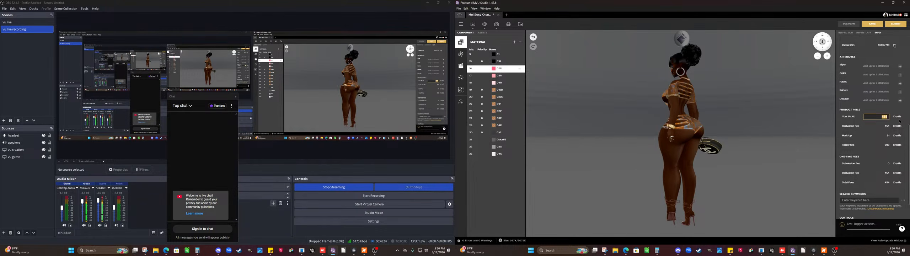
{"action": "type", "text": "400"}
{"action": "left_click", "coordinate": [873, 136]}
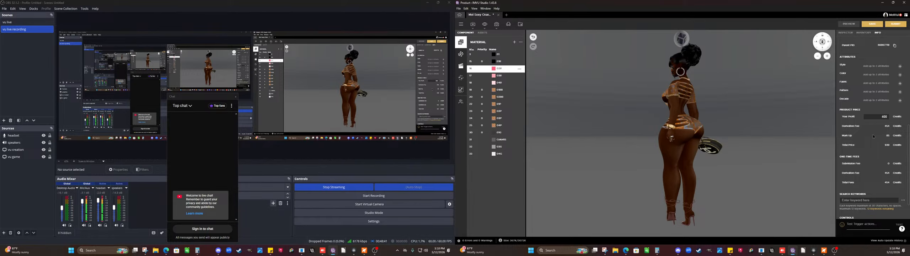
- Add the search keyword "MelSexyOrangeFit" to the product, written without spaces
{"action": "scroll", "coordinate": [873, 136], "scroll_direction": "down", "scroll_amount": 2}
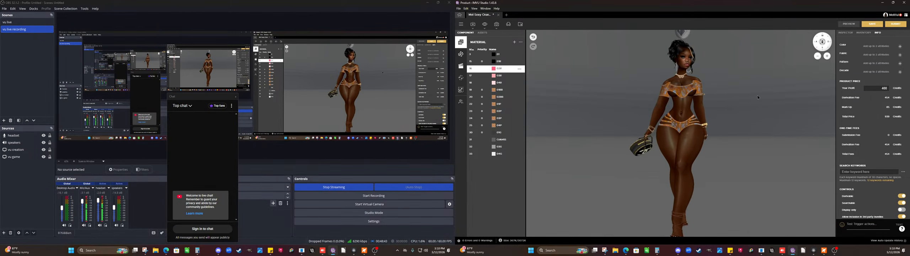
{"action": "scroll", "coordinate": [757, 96], "scroll_direction": "up", "scroll_amount": 5}
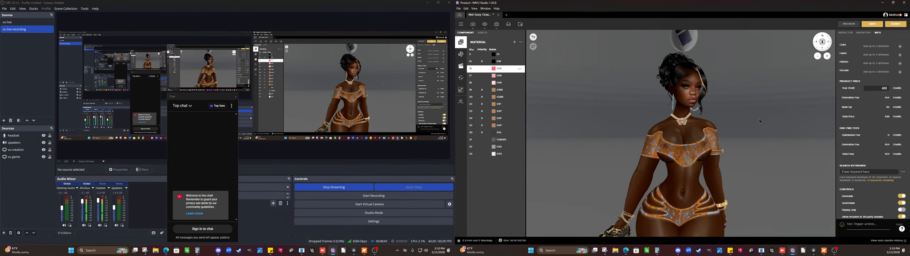
{"action": "scroll", "coordinate": [759, 119], "scroll_direction": "down", "scroll_amount": 3}
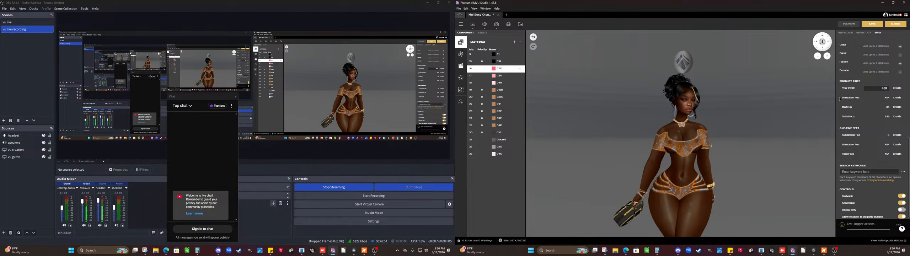
{"action": "left_click", "coordinate": [860, 173]}
{"action": "type", "text": "Mel Sexy Orange Fit"}
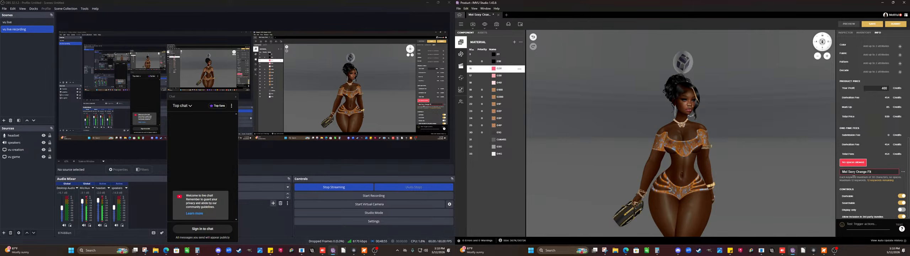
{"action": "left_click", "coordinate": [866, 172]}
{"action": "key", "text": "BackSpace"}
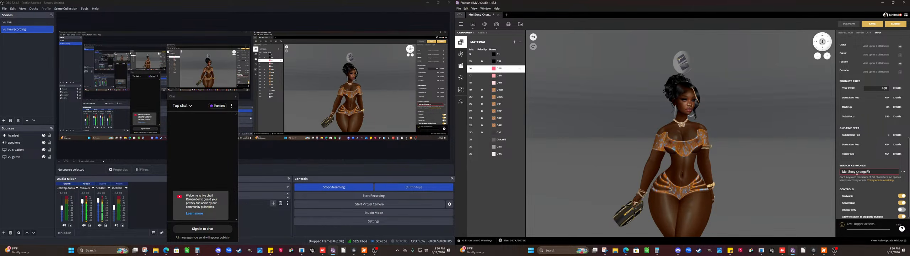
{"action": "left_click", "coordinate": [857, 172]}
{"action": "key", "text": "BackSpace"}
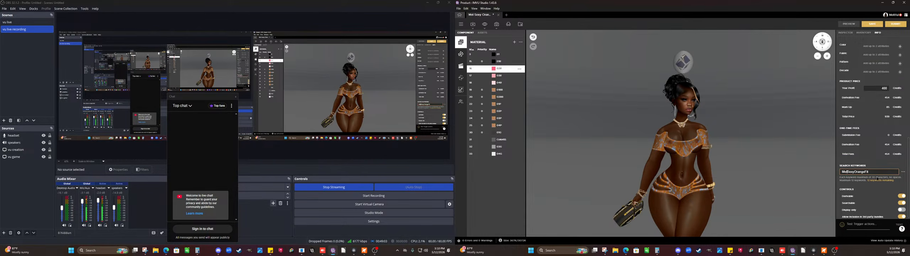
{"action": "key", "text": "Return"}
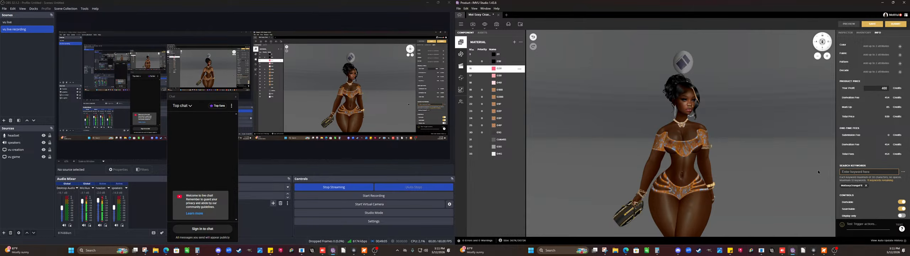
- Add "Mel" as a separate search keyword, keeping the rest of the product name copied for reuse
{"action": "type", "text": "Mel Sexy Orange Fit"}
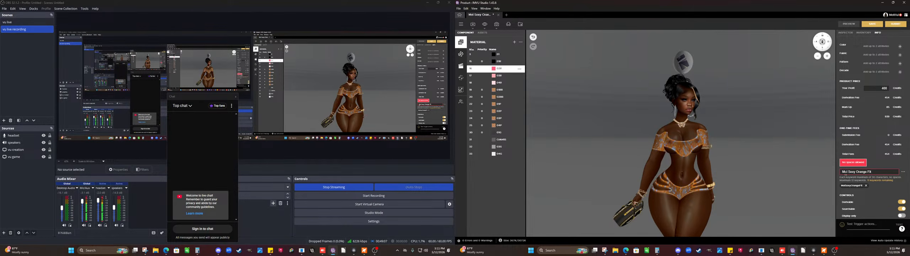
{"action": "left_click_drag", "start_coordinate": [848, 172], "coordinate": [880, 172]}
{"action": "key", "text": "ctrl+c"}
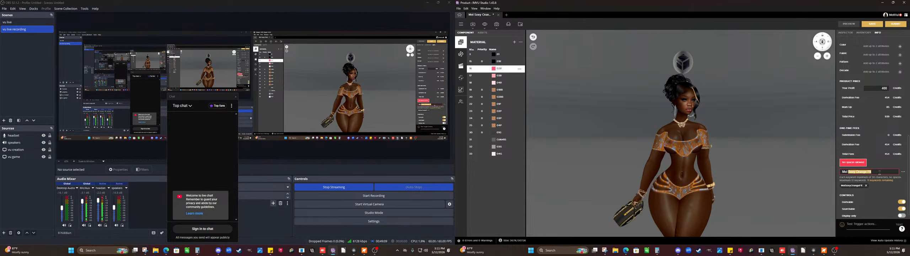
{"action": "key", "text": "BackSpace"}
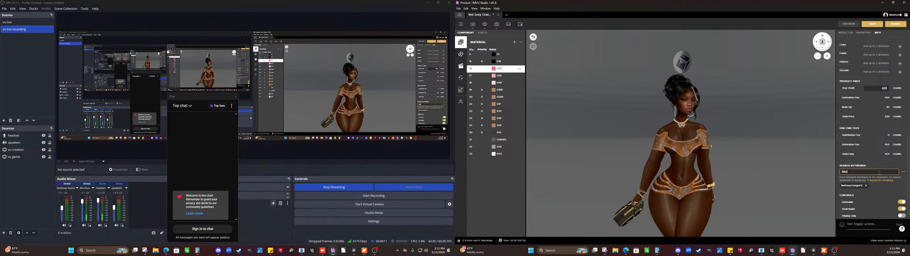
{"action": "key", "text": "Return"}
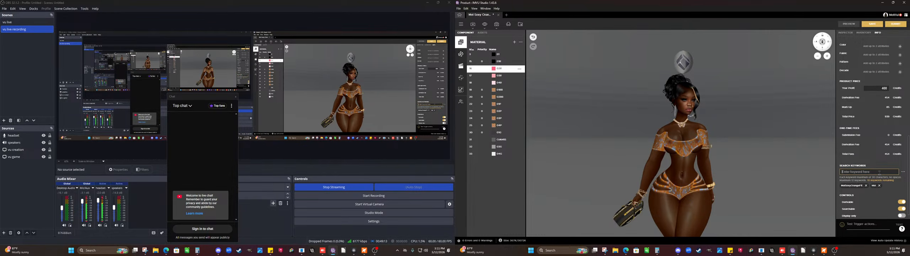
- Add the search keyword "SexyOrangeFit" without spaces and keep a copy of it for further keywords
{"action": "key", "text": "ctrl+v"}
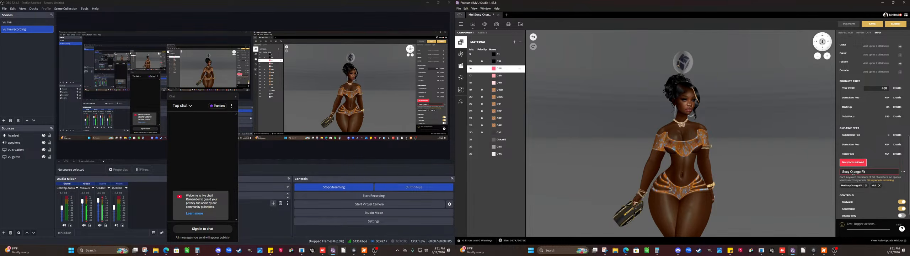
{"action": "key", "text": "BackSpace"}
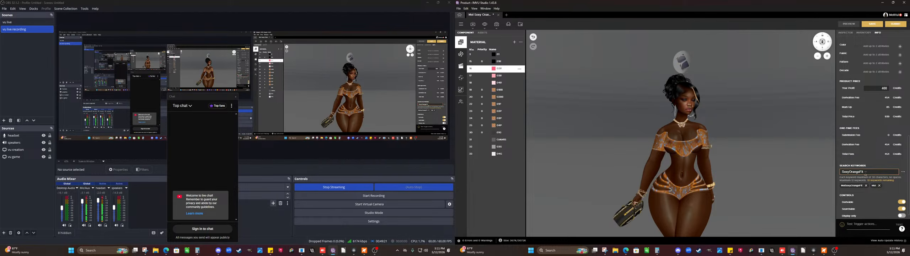
{"action": "double_click", "coordinate": [864, 172]}
{"action": "key", "text": "ctrl+c"}
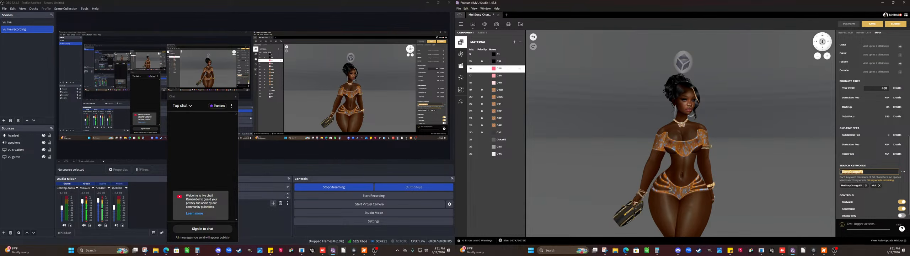
{"action": "key", "text": "Return"}
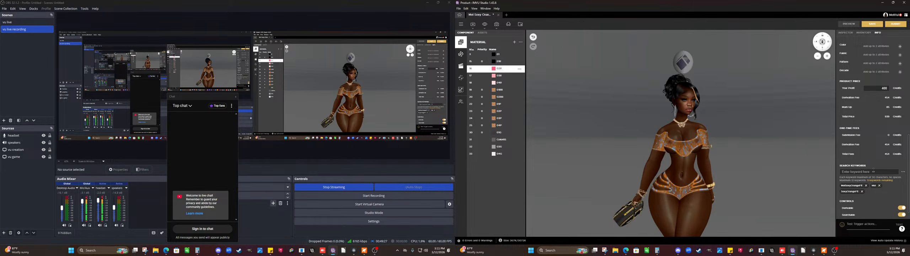
- Add the search keyword "SexyFit" by reusing the copied keyword without its middle word
{"action": "left_click", "coordinate": [873, 172]}
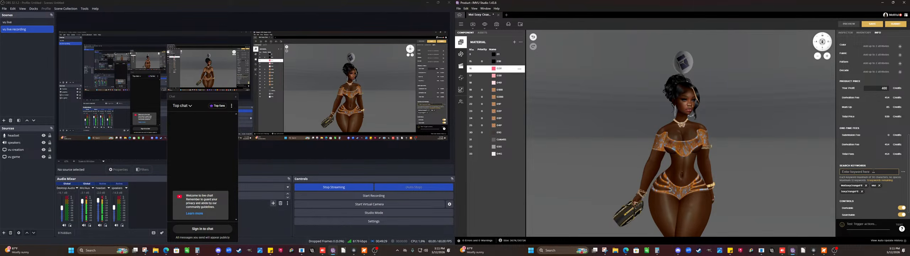
{"action": "key", "text": "ctrl+v"}
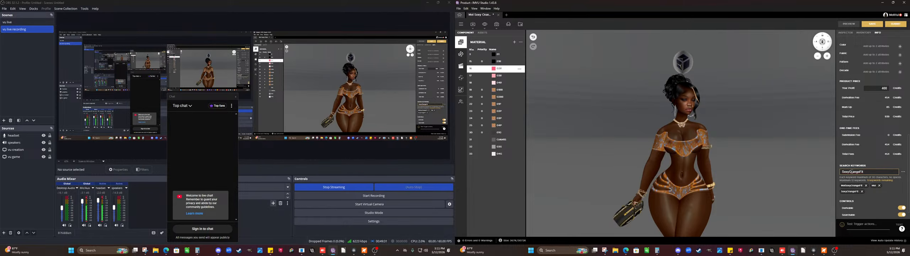
{"action": "left_click_drag", "start_coordinate": [849, 172], "coordinate": [855, 172]}
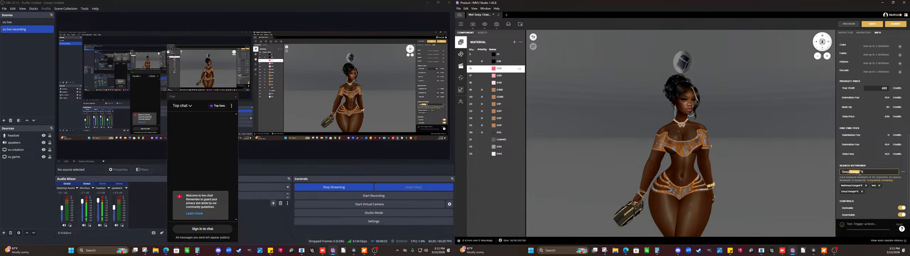
{"action": "key", "text": "BackSpace"}
{"action": "key", "text": "Return"}
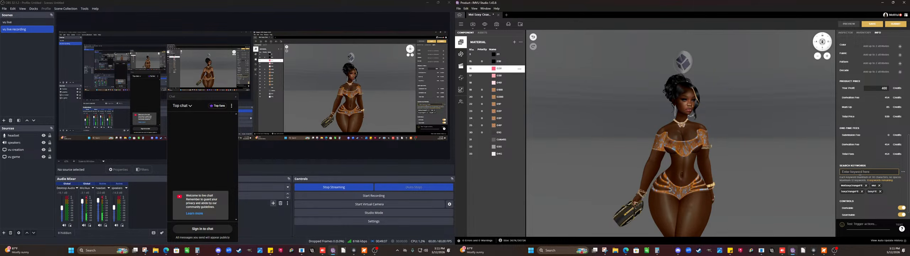
- Add the search keyword "OrangeFit" by removing the first word from the copied keyword
{"action": "key", "text": "ctrl+v"}
{"action": "left_click_drag", "start_coordinate": [850, 172], "coordinate": [801, 157]}
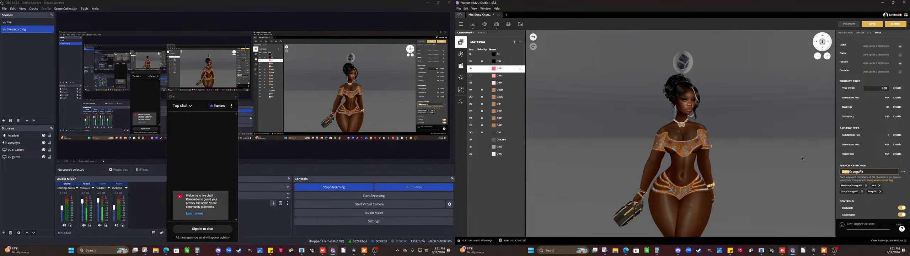
{"action": "key", "text": "BackSpace"}
{"action": "key", "text": "Return"}
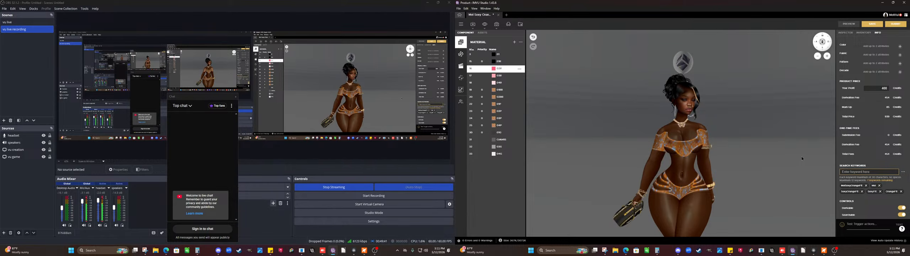
- Add the search keyword "Sexy" and keep the remaining "OrangeFit" text copied
{"action": "key", "text": "ctrl+v"}
{"action": "left_click_drag", "start_coordinate": [848, 171], "coordinate": [875, 174]}
{"action": "key", "text": "ctrl+c"}
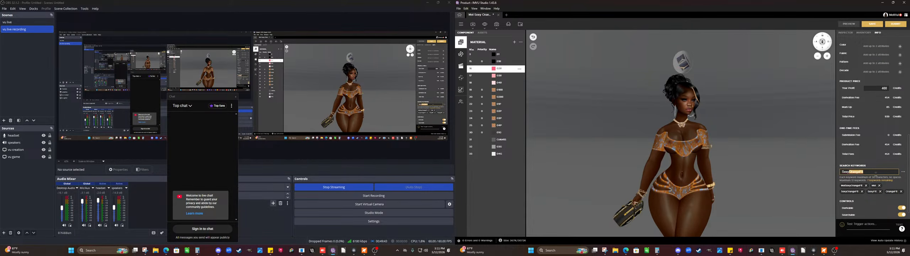
{"action": "key", "text": "BackSpace"}
{"action": "key", "text": "Return"}
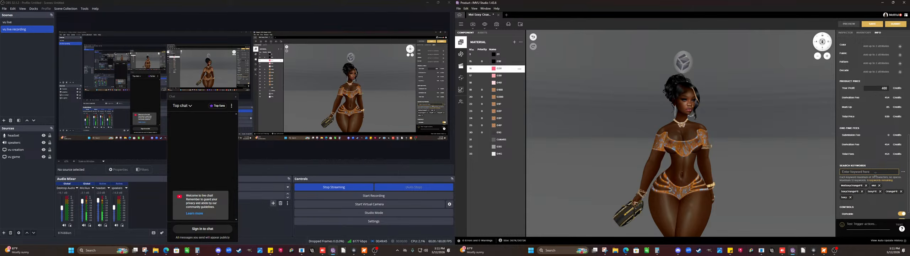
- Split the copied "OrangeFit" text into two separate search keywords, "Orange" and "Fit"
{"action": "key", "text": "ctrl+v"}
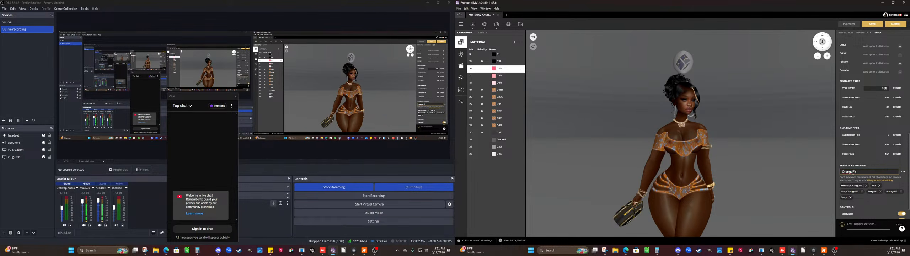
{"action": "left_click_drag", "start_coordinate": [852, 172], "coordinate": [871, 173]}
{"action": "key", "text": "ctrl+c"}
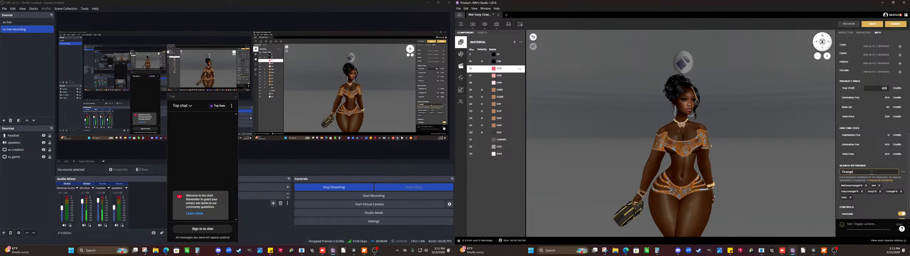
{"action": "key", "text": "Return"}
{"action": "key", "text": "ctrl+v"}
{"action": "key", "text": "Return"}
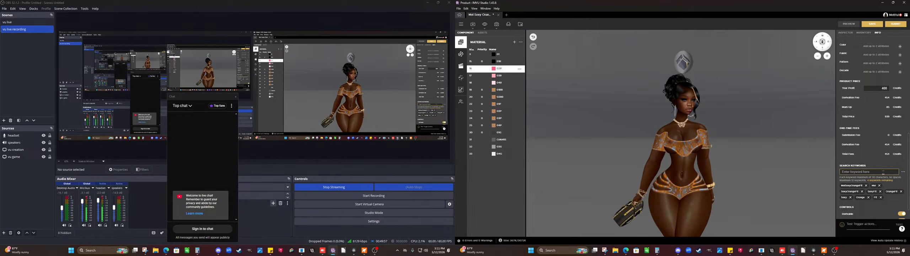
- Turn off the Derivable option in the product's controls
{"action": "scroll", "coordinate": [882, 172], "scroll_direction": "down", "scroll_amount": 1}
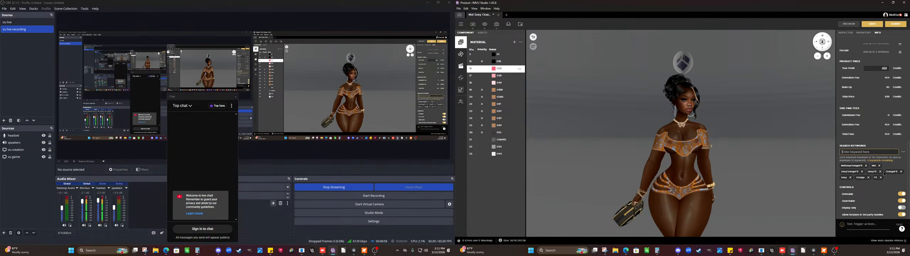
{"action": "left_click", "coordinate": [899, 192]}
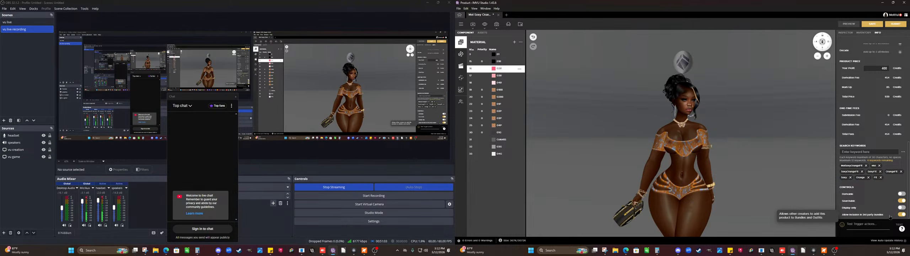
{"action": "scroll", "coordinate": [891, 191], "scroll_direction": "up", "scroll_amount": 10}
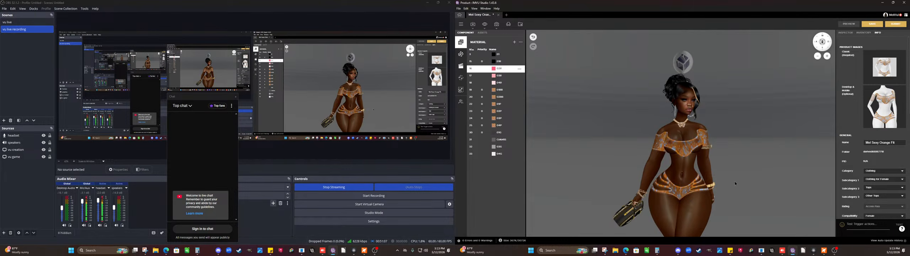
- Submit the finished product to the shop and open its product page
{"action": "left_click_drag", "start_coordinate": [734, 183], "coordinate": [769, 135]}
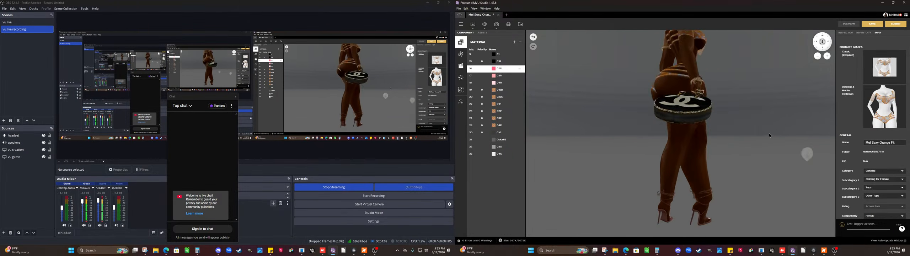
{"action": "scroll", "coordinate": [849, 158], "scroll_direction": "down", "scroll_amount": 1}
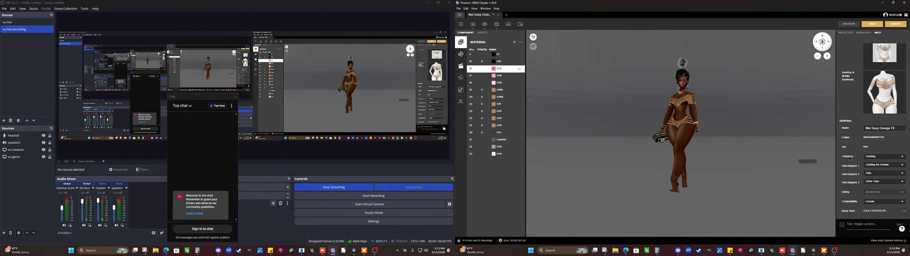
{"action": "scroll", "coordinate": [849, 158], "scroll_direction": "down", "scroll_amount": 10}
{"action": "scroll", "coordinate": [851, 158], "scroll_direction": "up", "scroll_amount": 11}
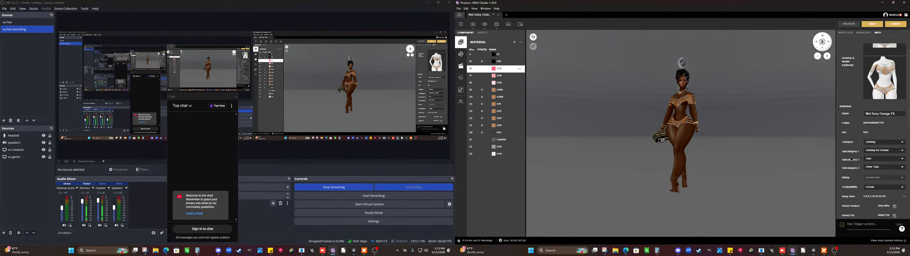
{"action": "left_click", "coordinate": [895, 24]}
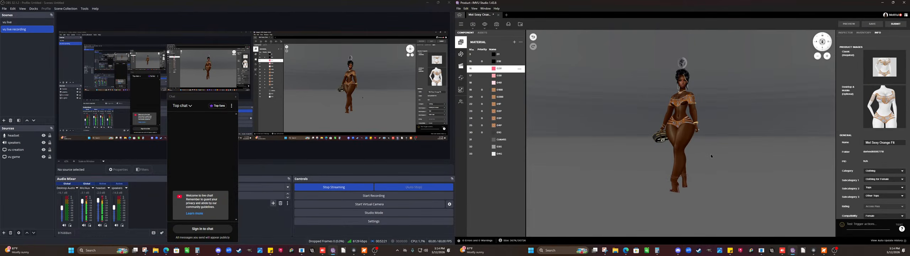
{"action": "left_click", "coordinate": [711, 154]}
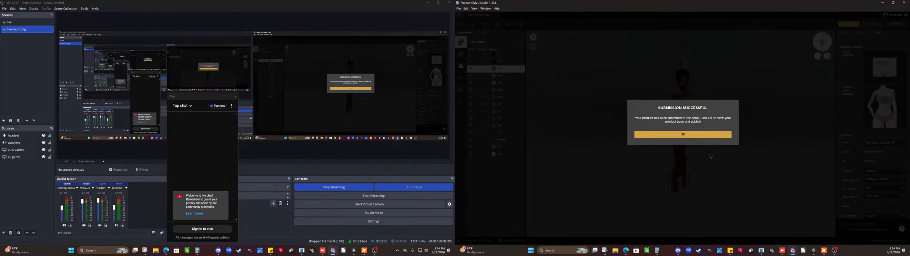
{"action": "left_click", "coordinate": [695, 134]}
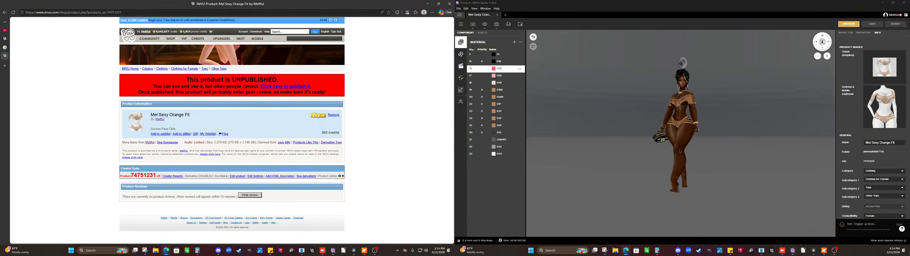
- Bring up OBS and move its window and the live chat window onto the IMVU Studio monitor
{"action": "left_click", "coordinate": [371, 253]}
{"action": "left_click_drag", "start_coordinate": [262, 3], "coordinate": [675, 47]}
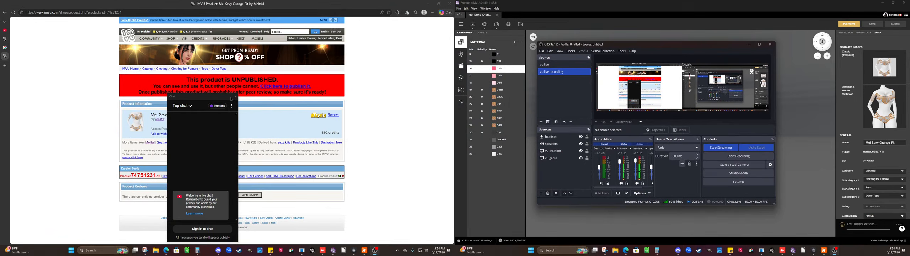
{"action": "left_click_drag", "start_coordinate": [231, 100], "coordinate": [831, 106]}
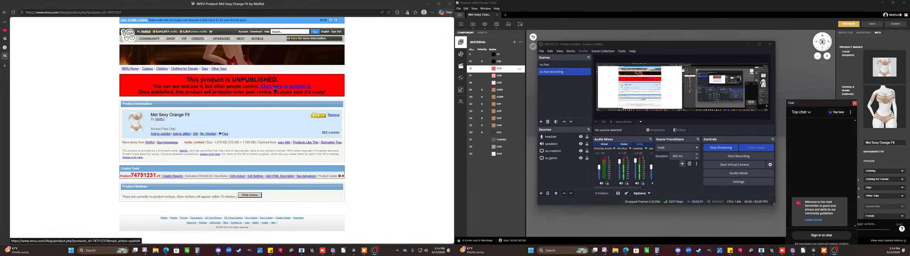
- Publish the Mel Sexy Orange Fit product from its shop page and open the creator's product listing
{"action": "left_click", "coordinate": [275, 90]}
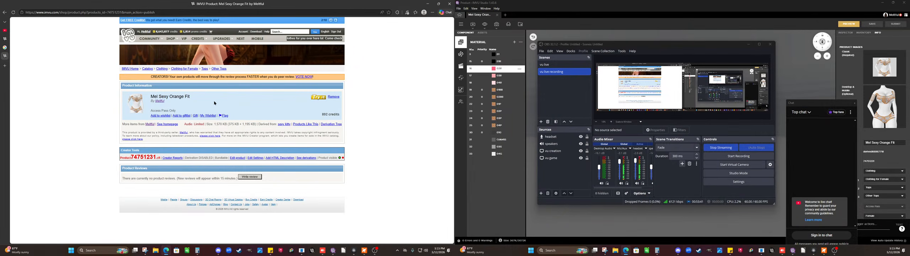
{"action": "left_click", "coordinate": [160, 101]}
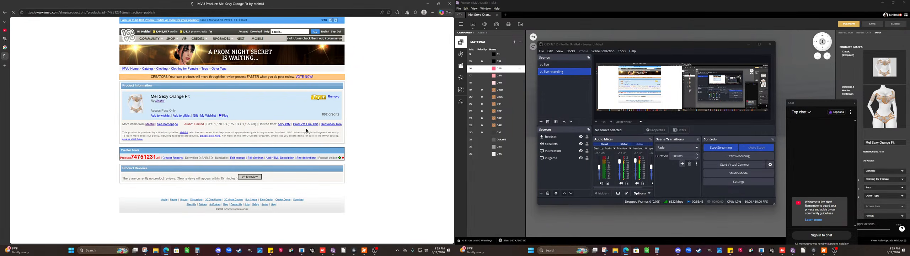
- Examine the creator's published products on the first three pages of the catalog listing
{"action": "scroll", "coordinate": [306, 130], "scroll_direction": "down", "scroll_amount": 2}
{"action": "scroll", "coordinate": [305, 130], "scroll_direction": "down", "scroll_amount": 1}
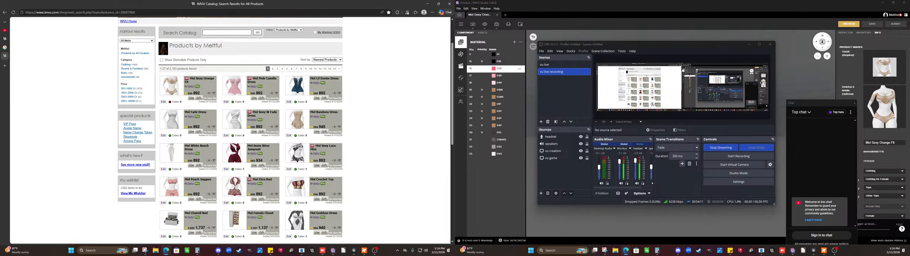
{"action": "scroll", "coordinate": [242, 174], "scroll_direction": "down", "scroll_amount": 1}
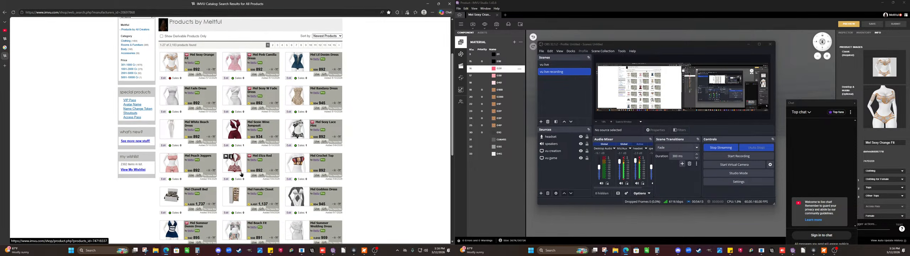
{"action": "scroll", "coordinate": [241, 174], "scroll_direction": "down", "scroll_amount": 4}
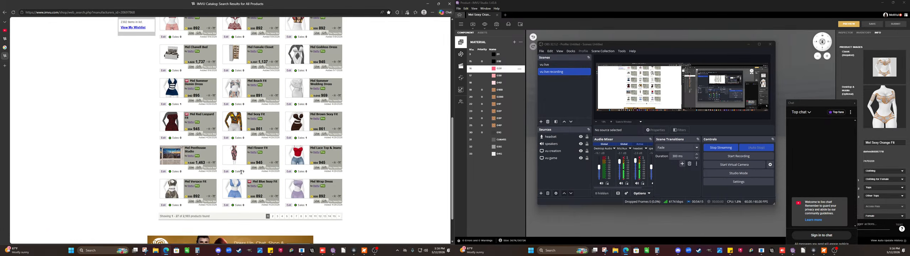
{"action": "left_click", "coordinate": [274, 217]}
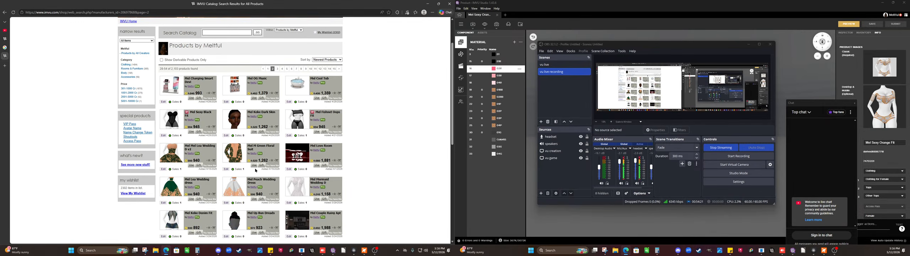
{"action": "scroll", "coordinate": [255, 171], "scroll_direction": "down", "scroll_amount": 3}
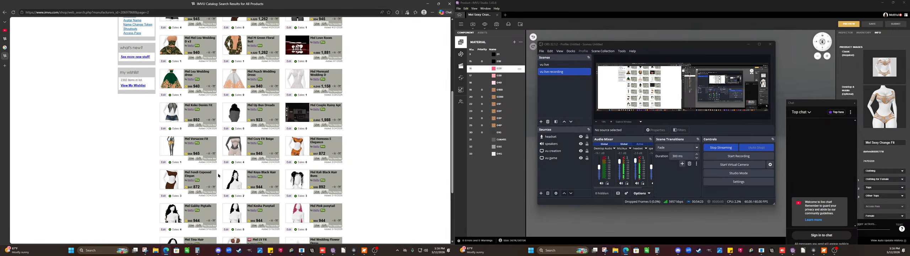
{"action": "scroll", "coordinate": [219, 176], "scroll_direction": "down", "scroll_amount": 1}
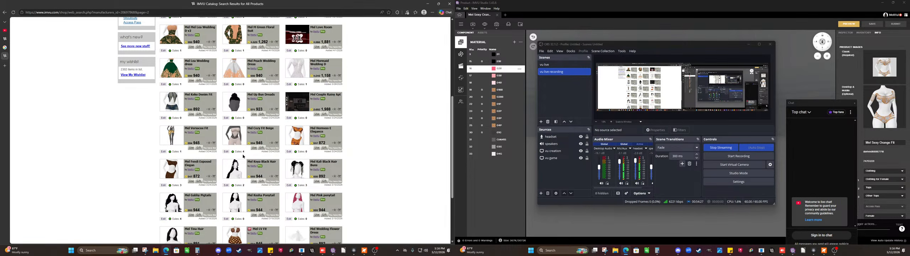
{"action": "scroll", "coordinate": [243, 156], "scroll_direction": "down", "scroll_amount": 2}
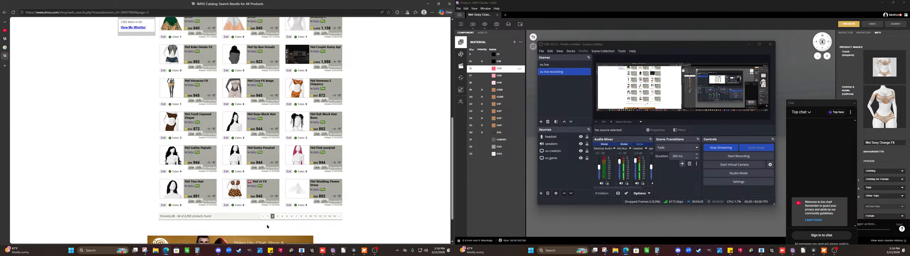
{"action": "left_click", "coordinate": [276, 216]}
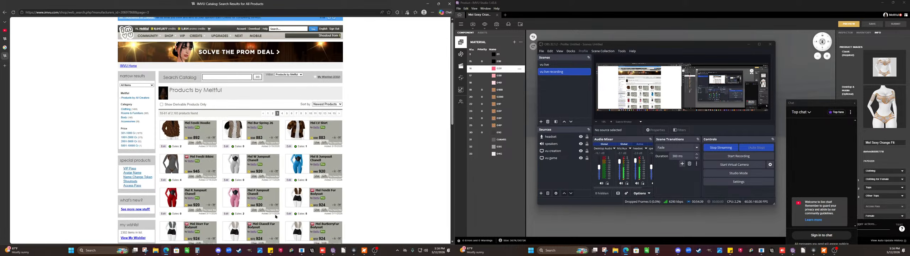
{"action": "scroll", "coordinate": [276, 216], "scroll_direction": "down", "scroll_amount": 5}
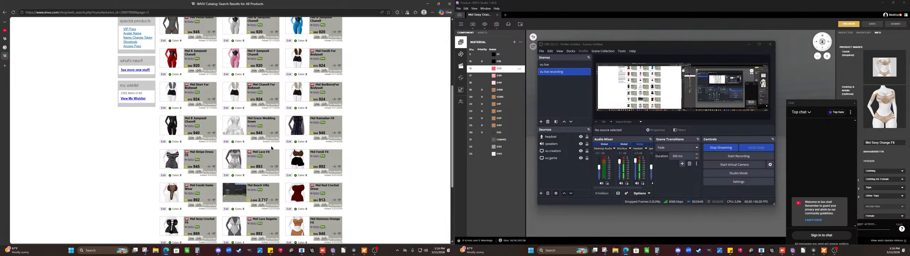
{"action": "scroll", "coordinate": [320, 166], "scroll_direction": "down", "scroll_amount": 4}
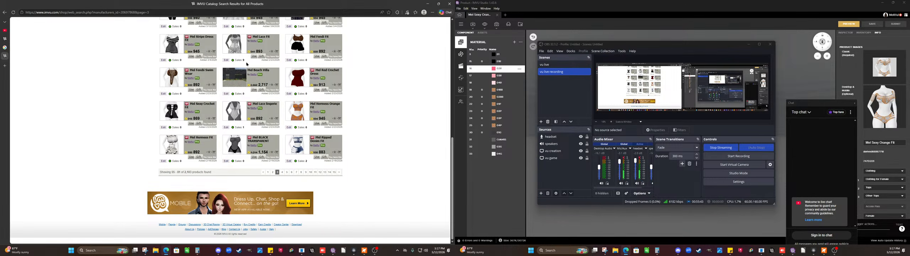
{"action": "scroll", "coordinate": [247, 64], "scroll_direction": "up", "scroll_amount": 3}
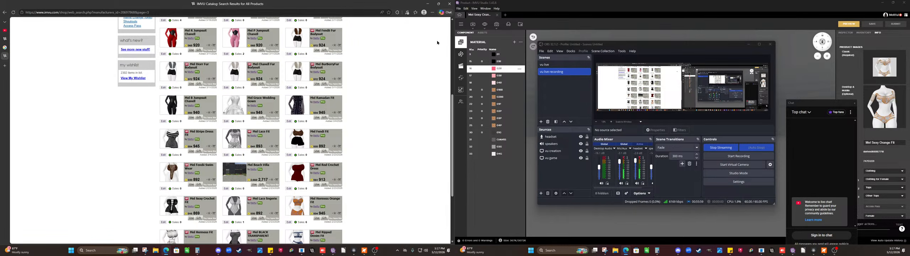
- Move the OBS window onto the browser's monitor and start a new product in IMVU Studio
{"action": "left_click_drag", "start_coordinate": [632, 47], "coordinate": [217, 39]}
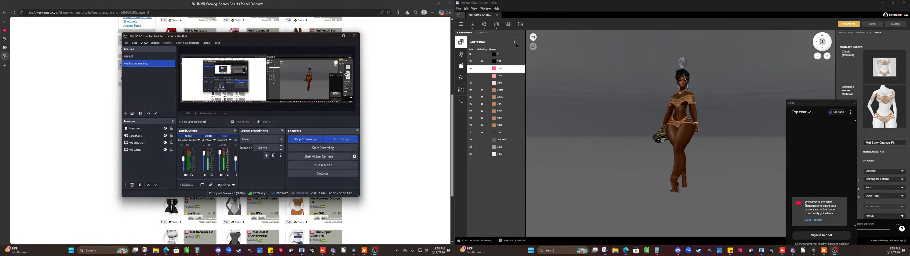
{"action": "left_click", "coordinate": [505, 16]}
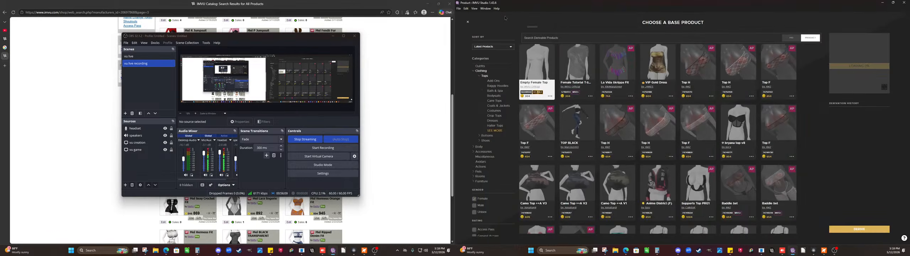
- Browse the derivable tops and select the black-and-yellow honeycomb outfit as the base product
{"action": "scroll", "coordinate": [654, 143], "scroll_direction": "down", "scroll_amount": 5}
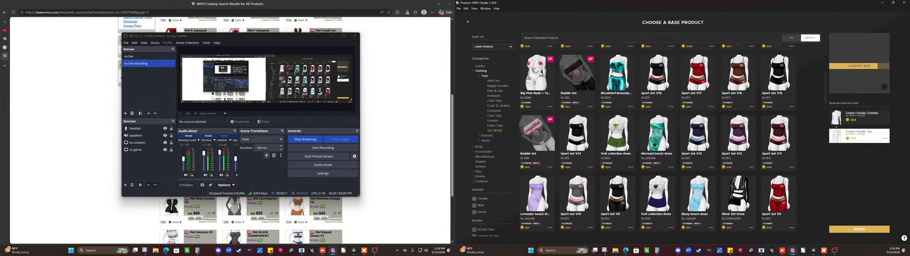
{"action": "scroll", "coordinate": [654, 144], "scroll_direction": "down", "scroll_amount": 4}
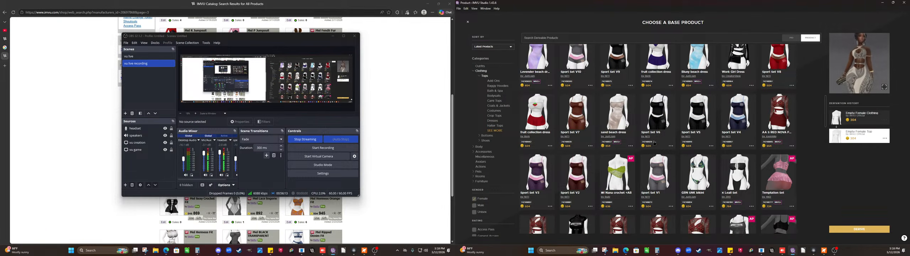
{"action": "scroll", "coordinate": [655, 143], "scroll_direction": "down", "scroll_amount": 5}
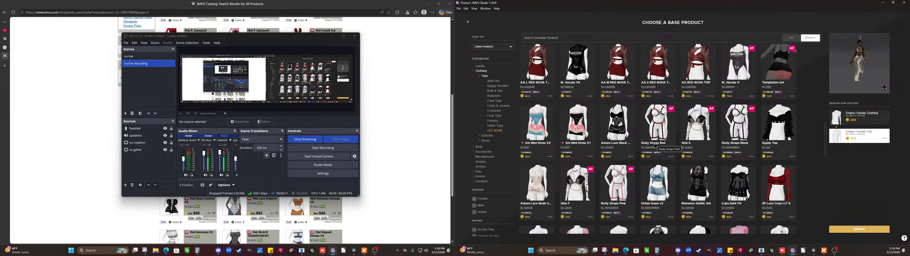
{"action": "scroll", "coordinate": [655, 144], "scroll_direction": "down", "scroll_amount": 3}
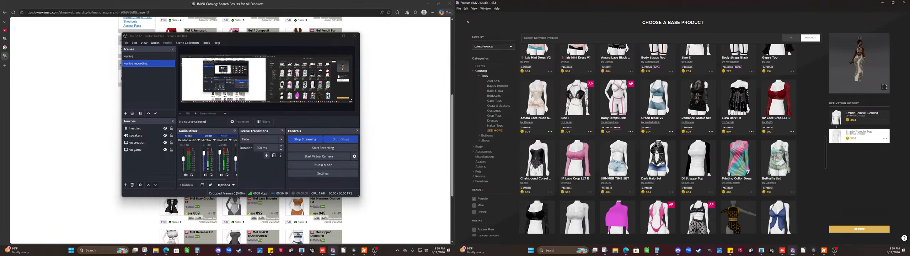
{"action": "scroll", "coordinate": [655, 145], "scroll_direction": "down", "scroll_amount": 3}
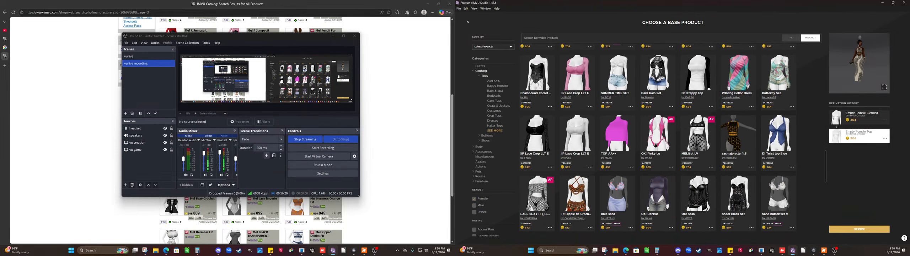
{"action": "left_click", "coordinate": [743, 132]}
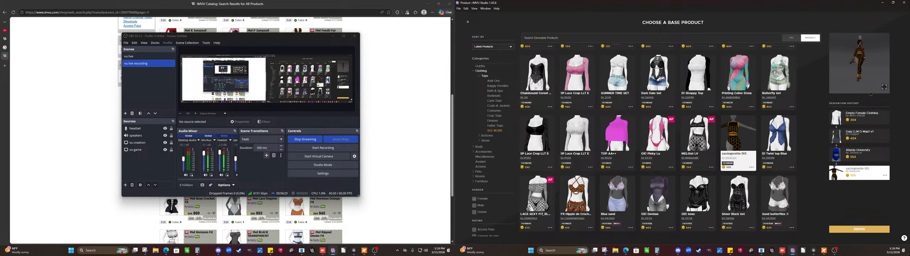
- Inspect the honeycomb outfit on the avatar in the enlarged preview, up close and at full length
{"action": "left_click", "coordinate": [884, 87]}
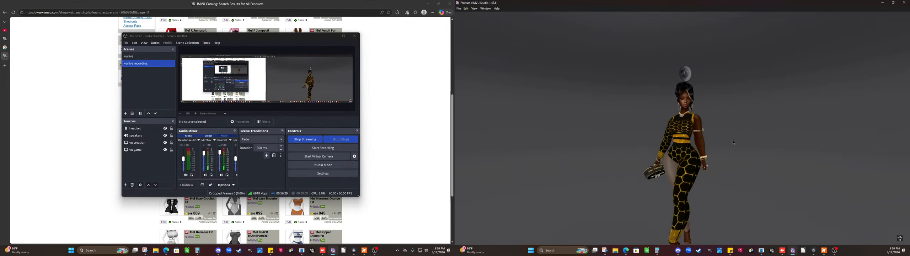
{"action": "scroll", "coordinate": [770, 139], "scroll_direction": "up", "scroll_amount": 5}
{"action": "scroll", "coordinate": [754, 131], "scroll_direction": "down", "scroll_amount": 5}
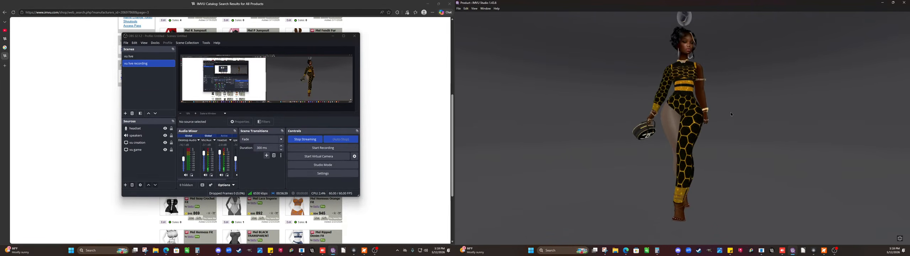
{"action": "left_click", "coordinate": [899, 239]}
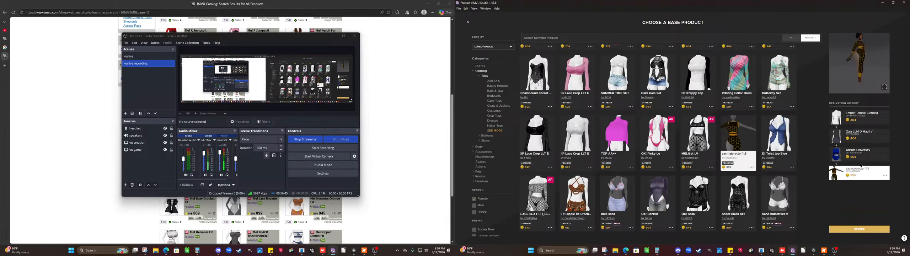
- Select the white-sleeved parent outfit in the derivation history and check it in the enlarged preview
{"action": "left_click", "coordinate": [862, 139]}
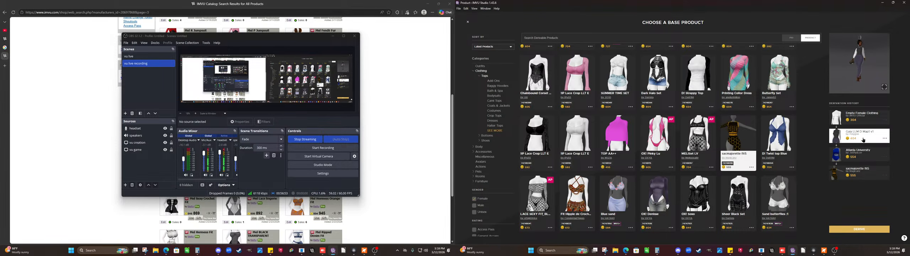
{"action": "left_click", "coordinate": [883, 87]}
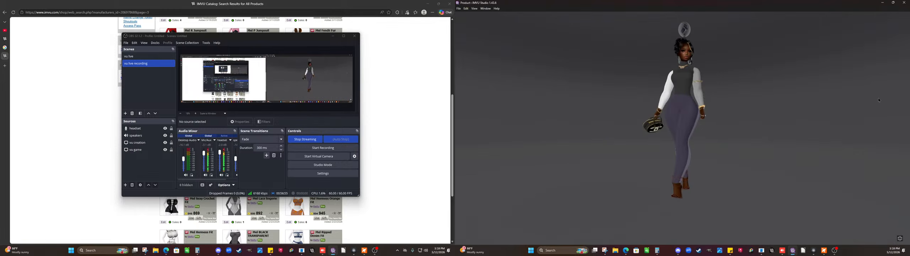
{"action": "left_click", "coordinate": [899, 240]}
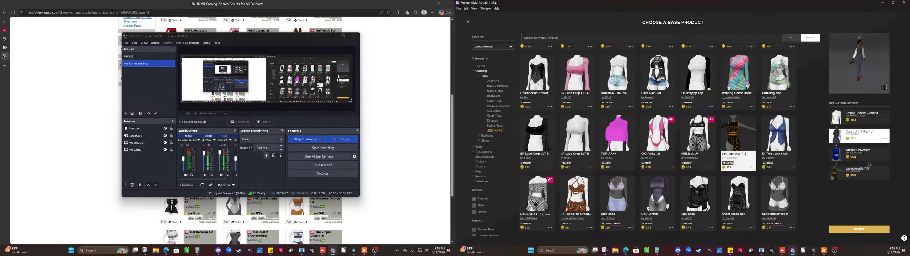
- Select the blue bodysuit parent in the derivation history and inspect it from different angles in the enlarged preview
{"action": "left_click", "coordinate": [863, 153]}
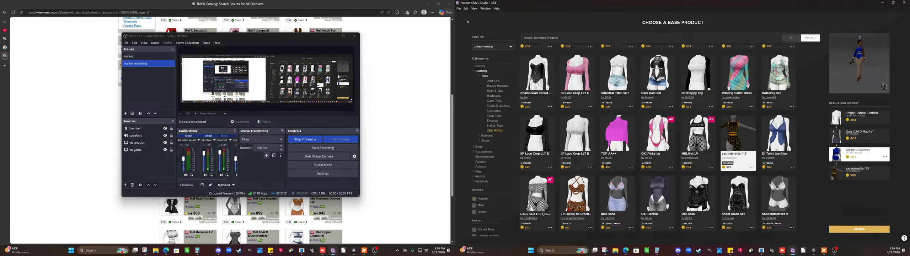
{"action": "left_click", "coordinate": [883, 87]}
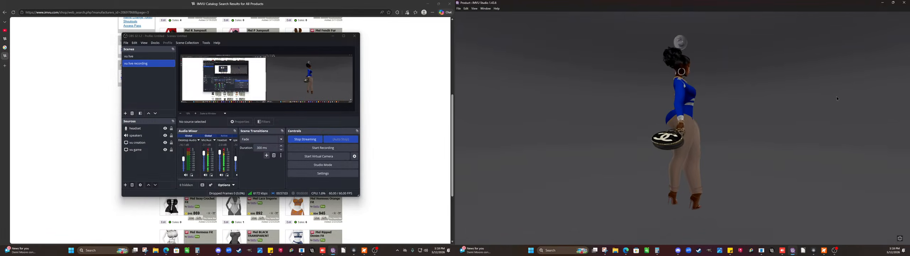
{"action": "left_click_drag", "start_coordinate": [717, 116], "coordinate": [731, 108]}
{"action": "scroll", "coordinate": [736, 111], "scroll_direction": "up", "scroll_amount": 5}
{"action": "scroll", "coordinate": [731, 108], "scroll_direction": "down", "scroll_amount": 5}
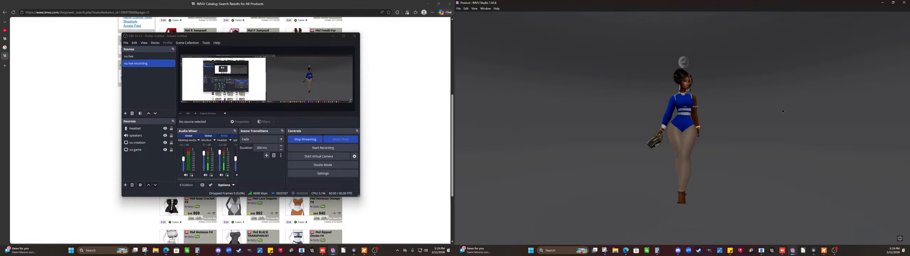
{"action": "scroll", "coordinate": [715, 121], "scroll_direction": "up", "scroll_amount": 5}
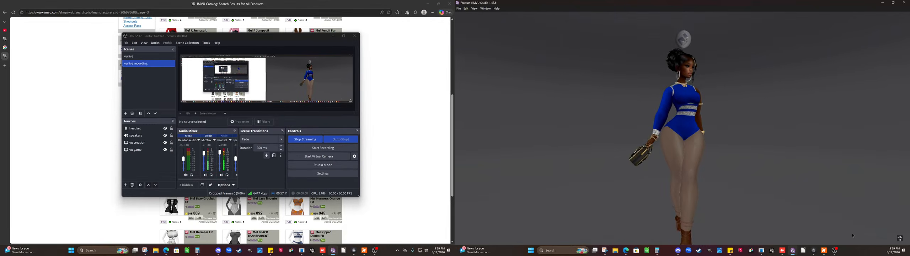
{"action": "left_click", "coordinate": [899, 238]}
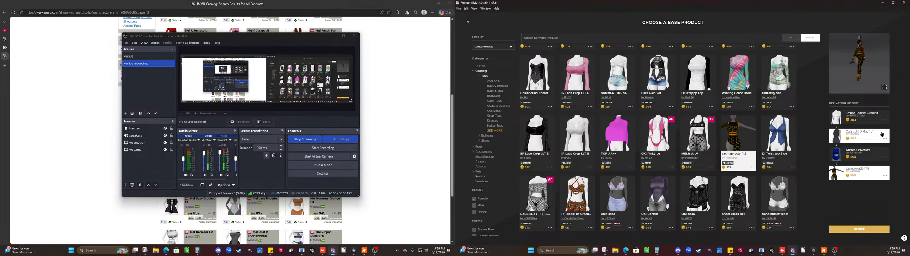
- Check the honeycomb outfit once more in the enlarged preview, from the side and the front
{"action": "left_click", "coordinate": [883, 88]}
{"action": "scroll", "coordinate": [765, 127], "scroll_direction": "up", "scroll_amount": 3}
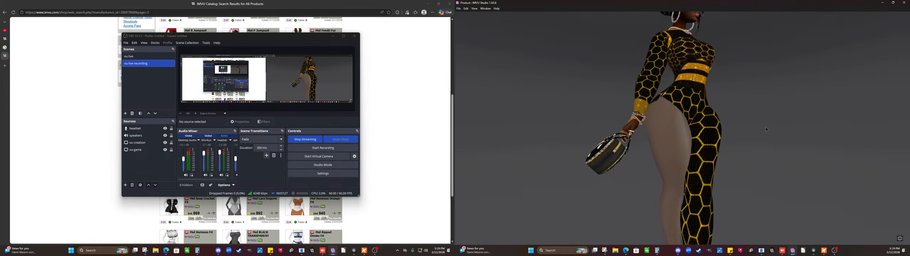
{"action": "mouse_move", "coordinate": [766, 127]}
{"action": "left_mouse_down"}
{"action": "mouse_move", "coordinate": [731, 148]}
{"action": "mouse_move", "coordinate": [829, 156]}
{"action": "mouse_move", "coordinate": [888, 141]}
{"action": "mouse_move", "coordinate": [730, 134]}
{"action": "mouse_move", "coordinate": [774, 120]}
{"action": "left_mouse_up"}
{"action": "scroll", "coordinate": [783, 138], "scroll_direction": "down", "scroll_amount": 4}
{"action": "scroll", "coordinate": [747, 125], "scroll_direction": "up", "scroll_amount": 2}
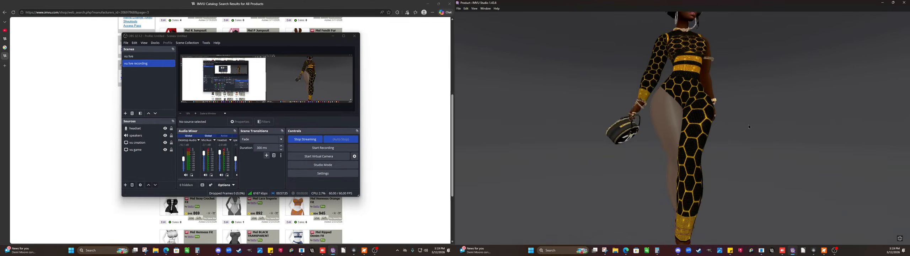
{"action": "left_click", "coordinate": [899, 238]}
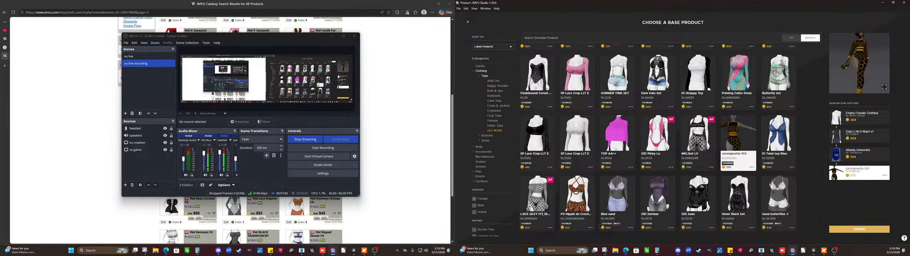
- Select the LACE SEXY FIT_BLACK product and inspect it on the avatar in the enlarged preview
{"action": "left_click", "coordinate": [546, 201]}
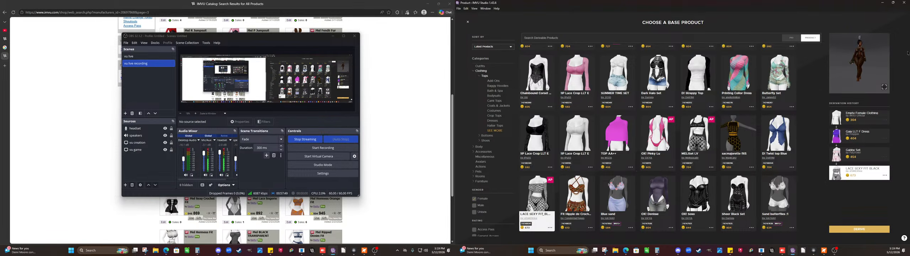
{"action": "left_click", "coordinate": [884, 87]}
{"action": "scroll", "coordinate": [736, 115], "scroll_direction": "up", "scroll_amount": 5}
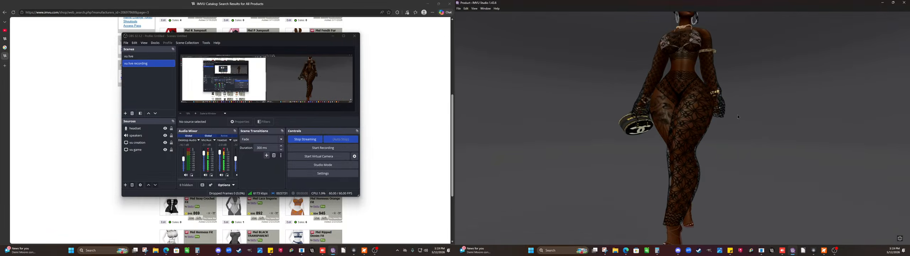
{"action": "mouse_move", "coordinate": [790, 117]}
{"action": "left_mouse_down"}
{"action": "mouse_move", "coordinate": [760, 125]}
{"action": "mouse_move", "coordinate": [793, 134]}
{"action": "mouse_move", "coordinate": [688, 140]}
{"action": "mouse_move", "coordinate": [833, 138]}
{"action": "mouse_move", "coordinate": [766, 135]}
{"action": "mouse_move", "coordinate": [794, 152]}
{"action": "mouse_move", "coordinate": [715, 134]}
{"action": "mouse_move", "coordinate": [657, 134]}
{"action": "mouse_move", "coordinate": [629, 149]}
{"action": "left_mouse_up"}
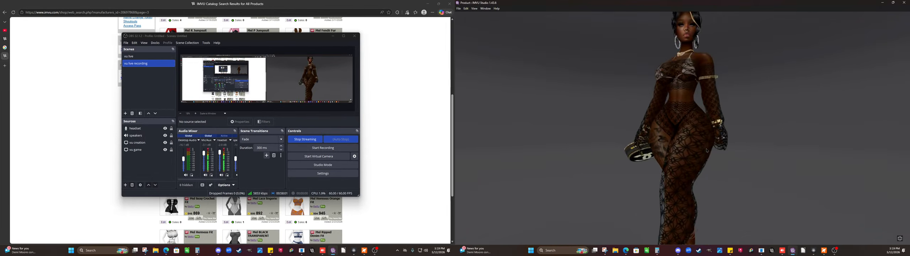
{"action": "left_click", "coordinate": [899, 238]}
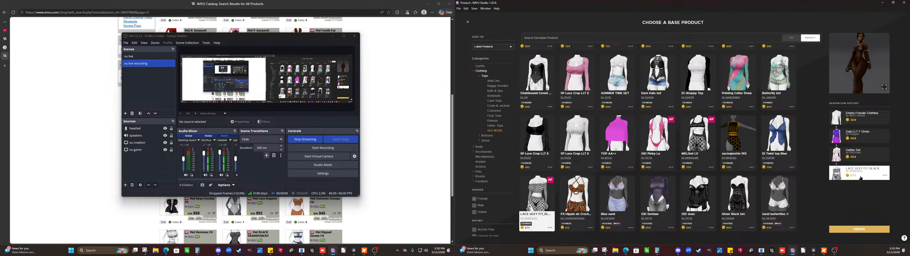
- Inspect the black lace outfit's back and front up close in the enlarged preview, keeping it selected in the derivation history
{"action": "left_click", "coordinate": [884, 88]}
{"action": "left_click_drag", "start_coordinate": [849, 102], "coordinate": [762, 116]}
{"action": "scroll", "coordinate": [762, 116], "scroll_direction": "up", "scroll_amount": 5}
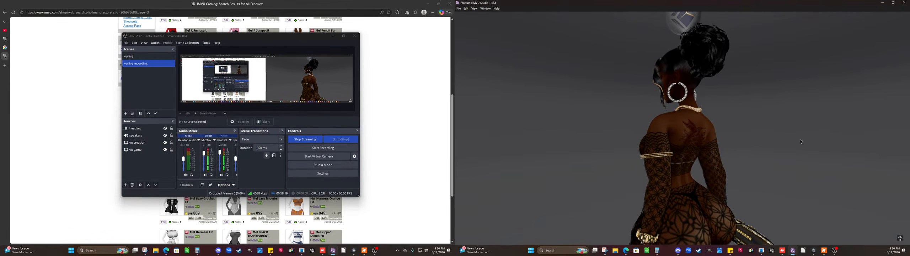
{"action": "left_click_drag", "start_coordinate": [783, 141], "coordinate": [857, 135]}
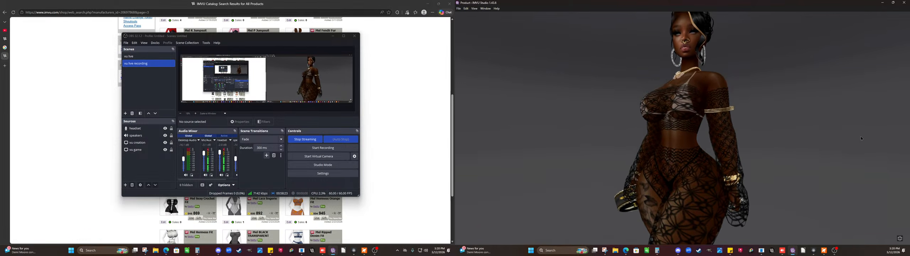
{"action": "left_click_drag", "start_coordinate": [775, 171], "coordinate": [704, 182]}
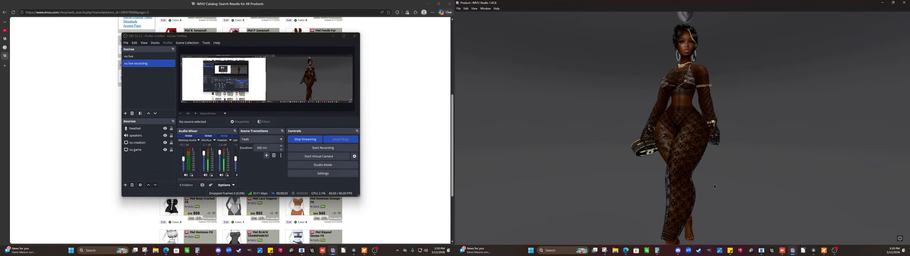
{"action": "left_click", "coordinate": [900, 238]}
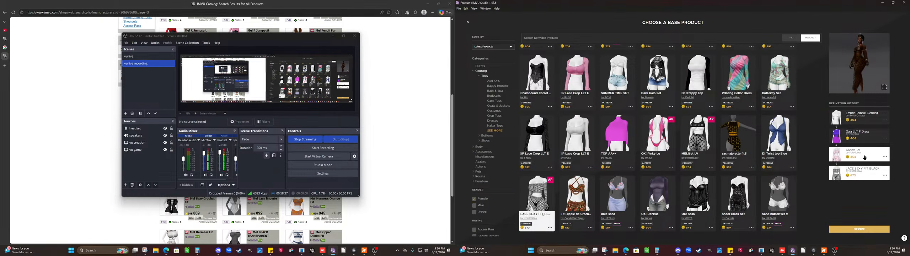
{"action": "left_click", "coordinate": [859, 180]}
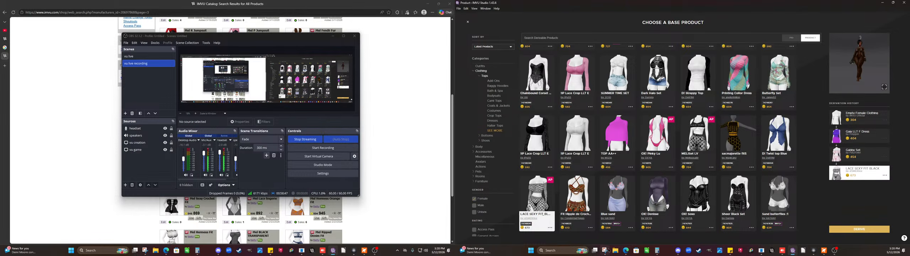
- Switch to Calculator and subtract 454 from 673 to compare the two product prices
{"action": "left_click", "coordinate": [658, 251]}
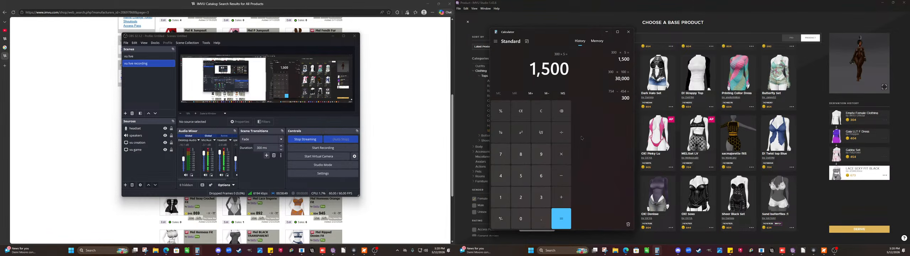
{"action": "left_click", "coordinate": [542, 118]}
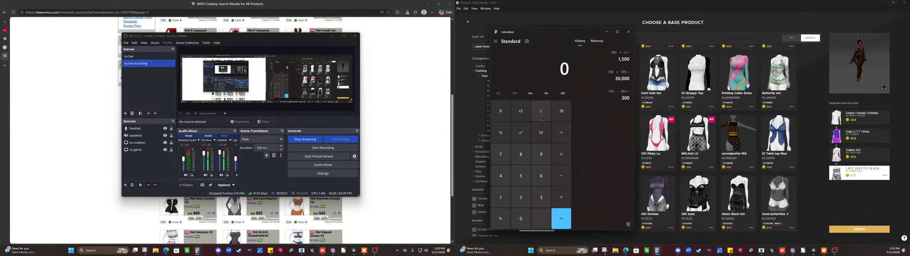
{"action": "type", "text": "673"}
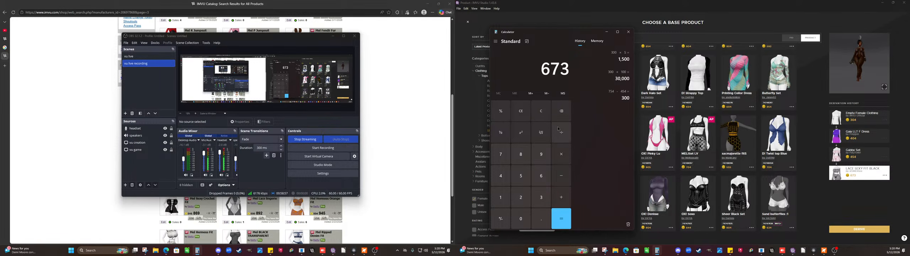
{"action": "left_click", "coordinate": [563, 174]}
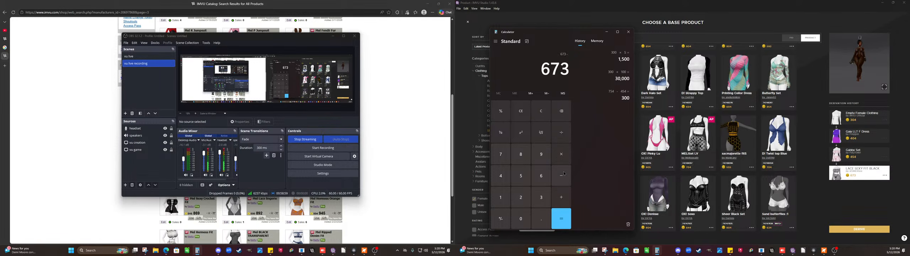
{"action": "type", "text": "454"}
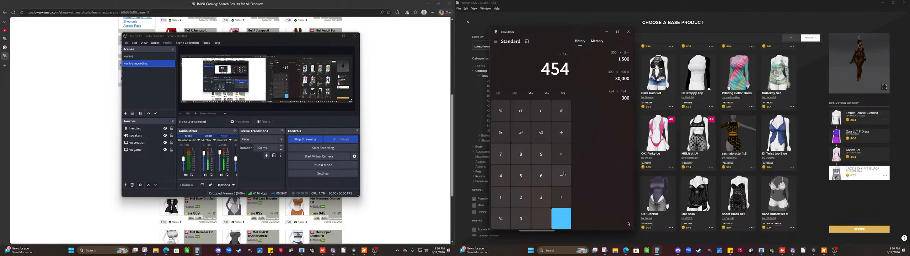
{"action": "key", "text": "Return"}
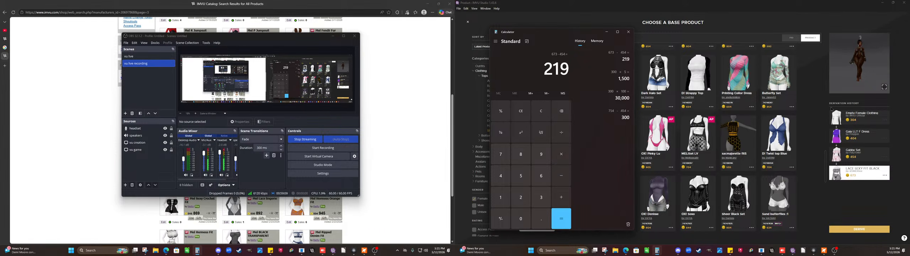
- Put the calculator away and look over the black lace outfit again in the enlarged preview
{"action": "left_click", "coordinate": [884, 87]}
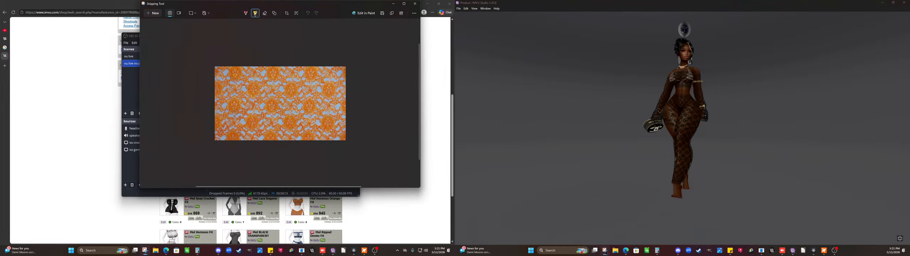
{"action": "left_click", "coordinate": [657, 251]}
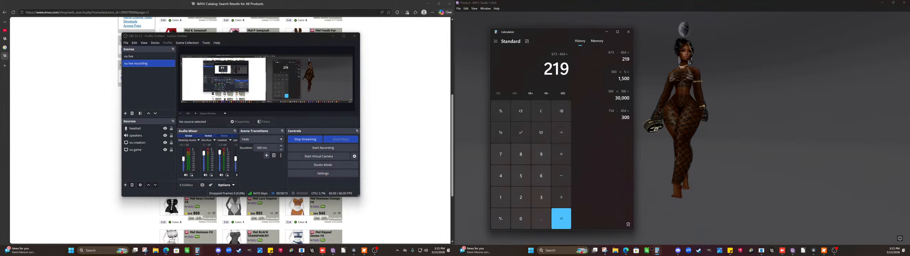
{"action": "scroll", "coordinate": [684, 141], "scroll_direction": "up", "scroll_amount": 5}
{"action": "right_click_drag", "start_coordinate": [684, 141], "coordinate": [683, 174]}
{"action": "left_click_drag", "start_coordinate": [682, 174], "coordinate": [883, 222]}
{"action": "left_click", "coordinate": [899, 238]}
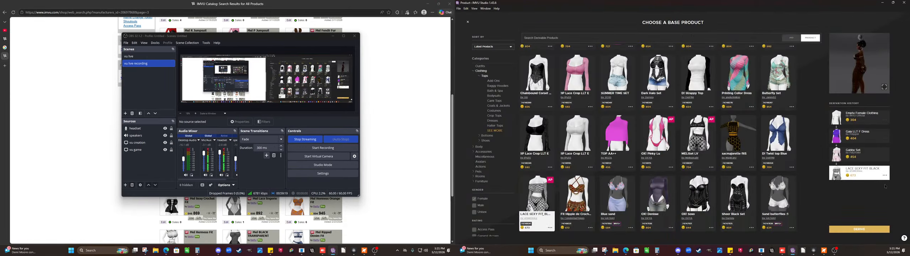
- Select the pink lace parent set in the derivation history and inspect its mesh pattern up close in the enlarged preview
{"action": "left_click", "coordinate": [861, 155]}
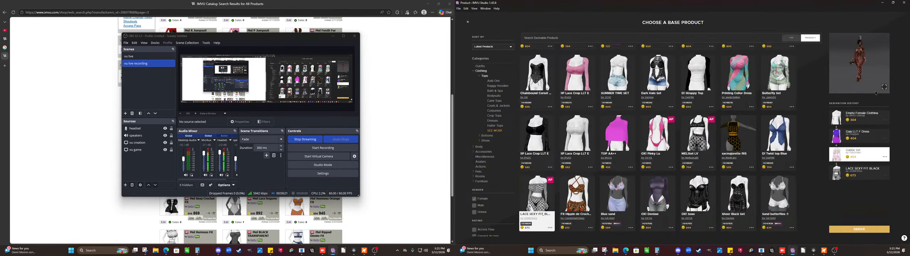
{"action": "left_click", "coordinate": [884, 87]}
{"action": "scroll", "coordinate": [788, 115], "scroll_direction": "up", "scroll_amount": 5}
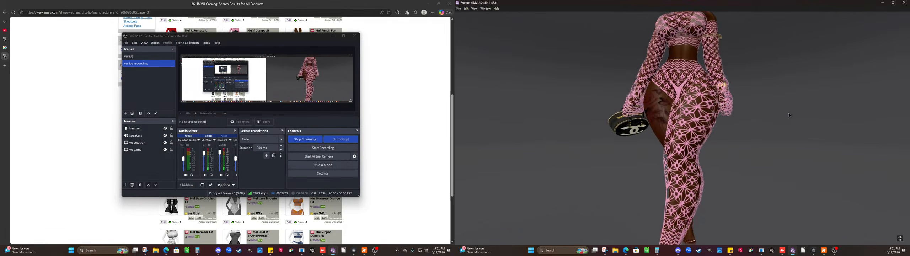
{"action": "left_click_drag", "start_coordinate": [801, 147], "coordinate": [726, 173]}
{"action": "scroll", "coordinate": [725, 158], "scroll_direction": "down", "scroll_amount": 4}
{"action": "scroll", "coordinate": [724, 155], "scroll_direction": "down", "scroll_amount": 4}
{"action": "scroll", "coordinate": [696, 163], "scroll_direction": "up", "scroll_amount": 4}
{"action": "scroll", "coordinate": [727, 174], "scroll_direction": "up", "scroll_amount": 4}
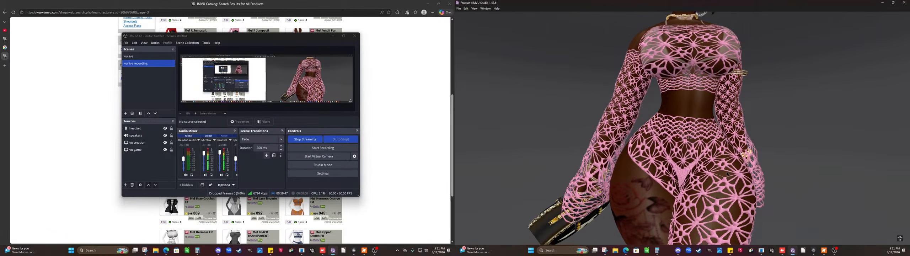
{"action": "scroll", "coordinate": [727, 174], "scroll_direction": "up", "scroll_amount": 2}
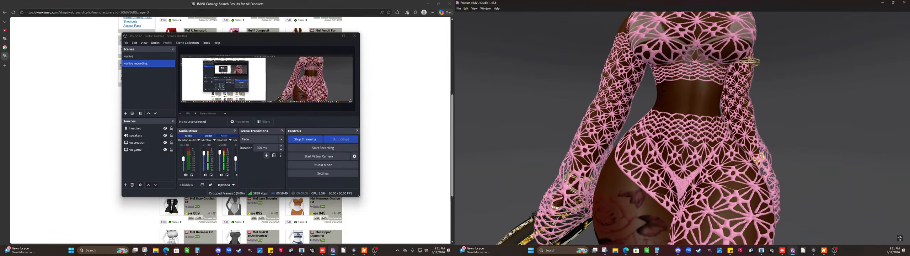
{"action": "left_click", "coordinate": [900, 240]}
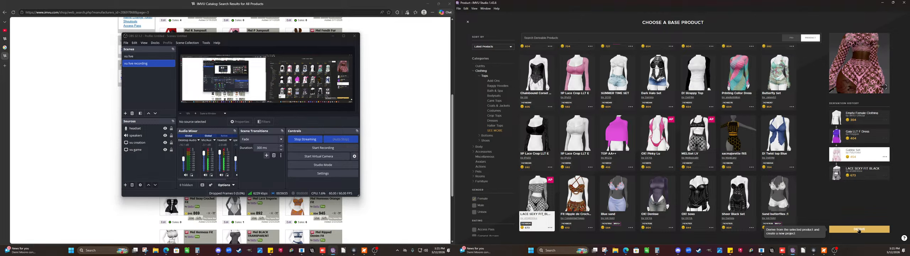
- Open the web shop page of LACE SEXY FIT_BLACK from the derivation history
{"action": "left_click", "coordinate": [884, 176]}
{"action": "left_click", "coordinate": [878, 181]}
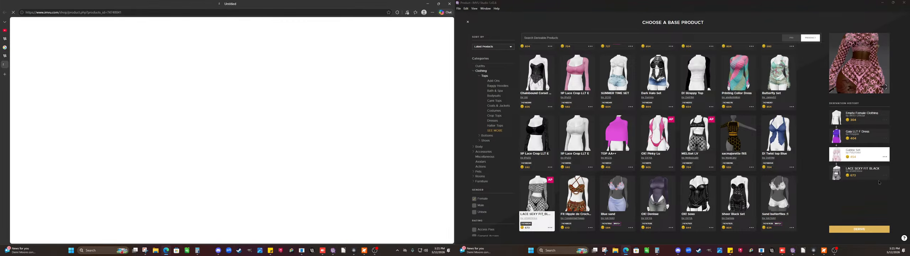
- Bring OBS and its live chat window forward, and place the chat beside the OBS window on the other monitor
{"action": "left_click", "coordinate": [374, 250]}
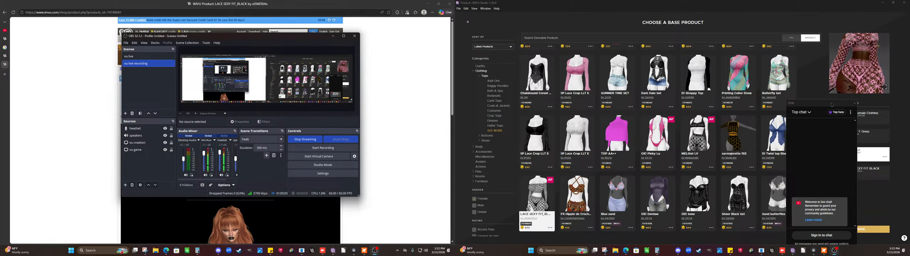
{"action": "left_click_drag", "start_coordinate": [832, 105], "coordinate": [405, 141]}
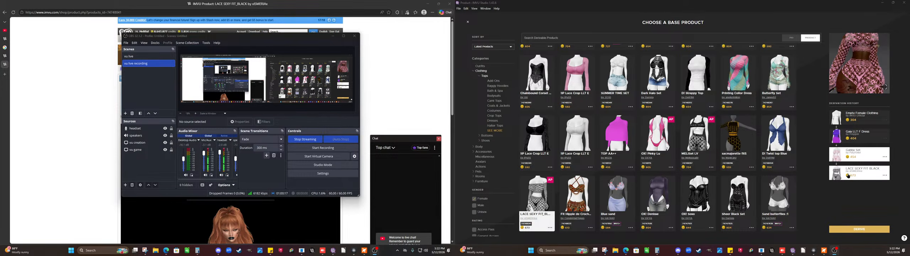
- Select the Blue sand outfit and inspect it in the enlarged preview, up close and at full length
{"action": "left_click", "coordinate": [630, 209]}
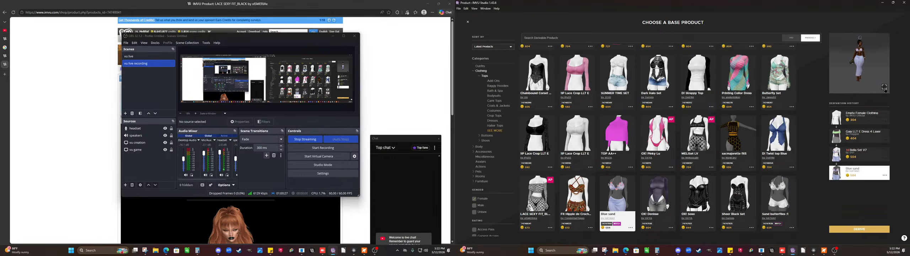
{"action": "left_click", "coordinate": [884, 88]}
{"action": "scroll", "coordinate": [785, 128], "scroll_direction": "up", "scroll_amount": 5}
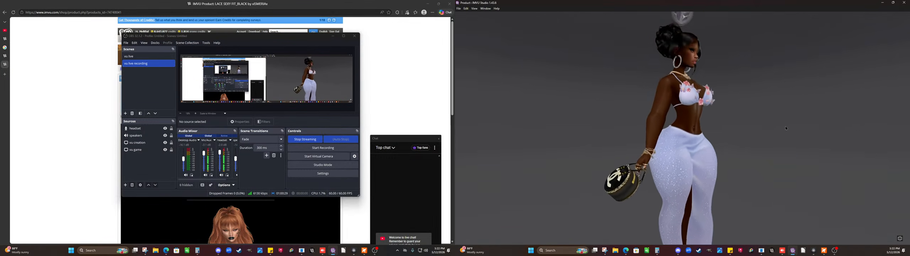
{"action": "scroll", "coordinate": [764, 126], "scroll_direction": "up", "scroll_amount": 5}
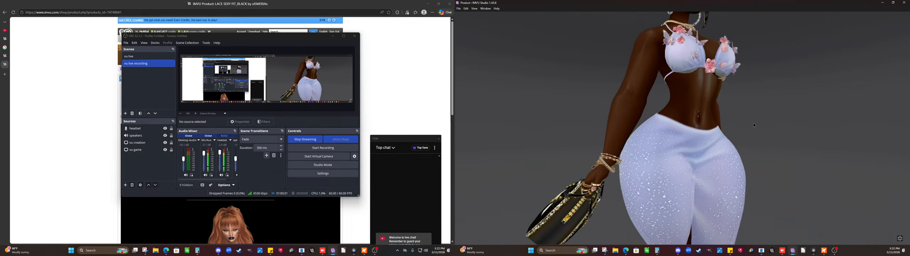
{"action": "left_click_drag", "start_coordinate": [753, 125], "coordinate": [715, 129]}
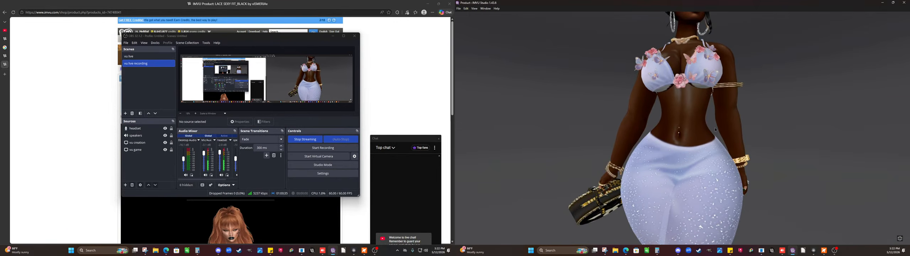
{"action": "scroll", "coordinate": [715, 129], "scroll_direction": "down", "scroll_amount": 6}
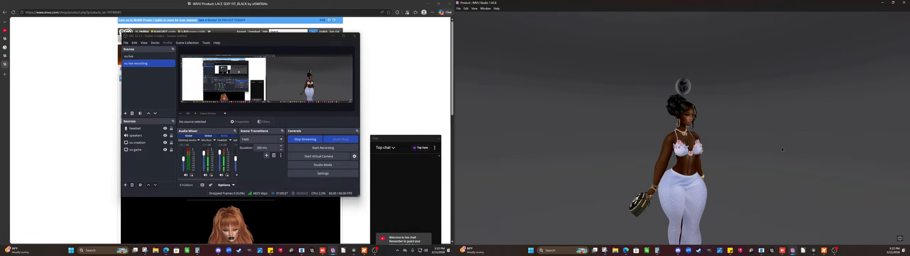
{"action": "left_click_drag", "start_coordinate": [781, 149], "coordinate": [842, 142]}
{"action": "scroll", "coordinate": [705, 150], "scroll_direction": "up", "scroll_amount": 6}
{"action": "scroll", "coordinate": [776, 137], "scroll_direction": "down", "scroll_amount": 10}
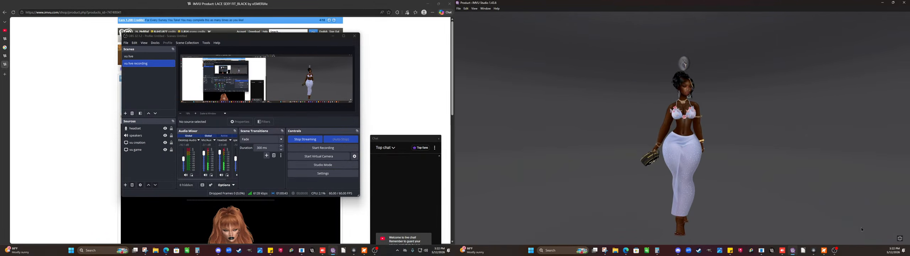
- Select the Blue sand outfit's parent set in the derivation history and inspect it in the enlarged preview, up close and from several angles
{"action": "left_click", "coordinate": [899, 238]}
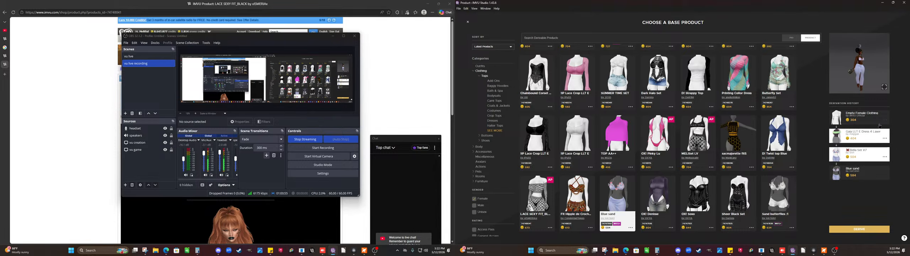
{"action": "left_click", "coordinate": [883, 87]}
{"action": "scroll", "coordinate": [767, 128], "scroll_direction": "up", "scroll_amount": 5}
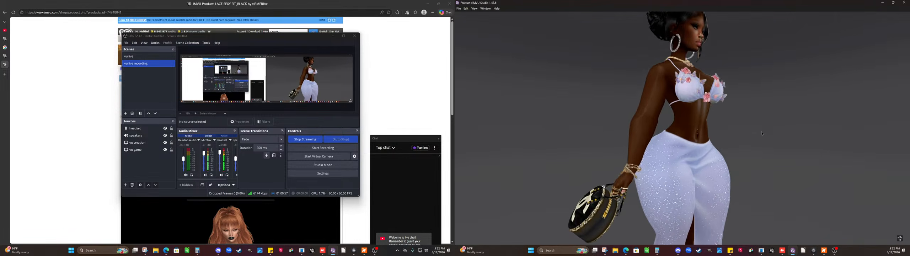
{"action": "scroll", "coordinate": [760, 132], "scroll_direction": "down", "scroll_amount": 5}
{"action": "scroll", "coordinate": [759, 148], "scroll_direction": "up", "scroll_amount": 4}
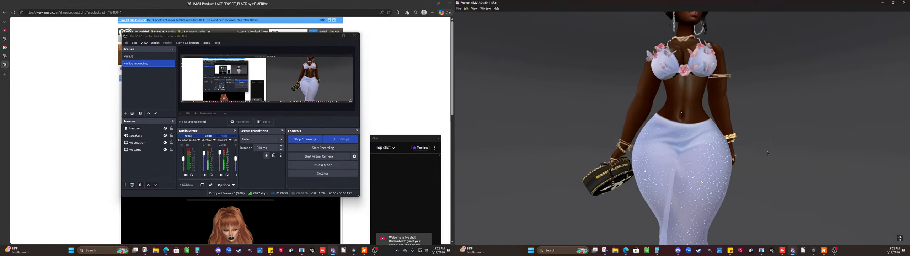
{"action": "scroll", "coordinate": [760, 147], "scroll_direction": "up", "scroll_amount": 3}
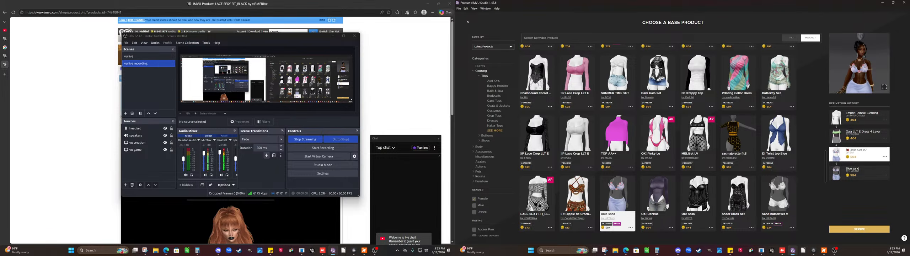
- Select LACE SEXY FIT_BLACK, switch to the Sand butterflies outfit, and inspect that one in the enlarged preview
{"action": "left_click", "coordinate": [539, 205]}
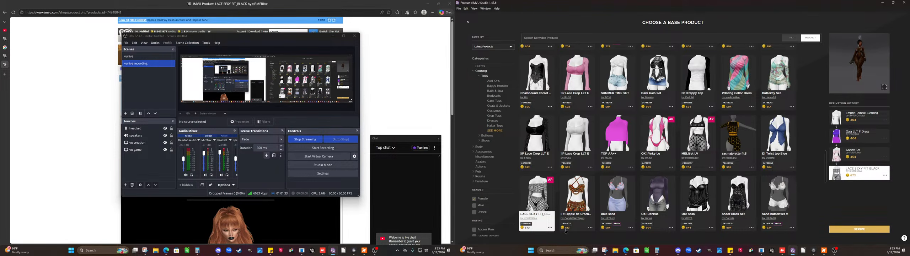
{"action": "left_click", "coordinate": [779, 197]}
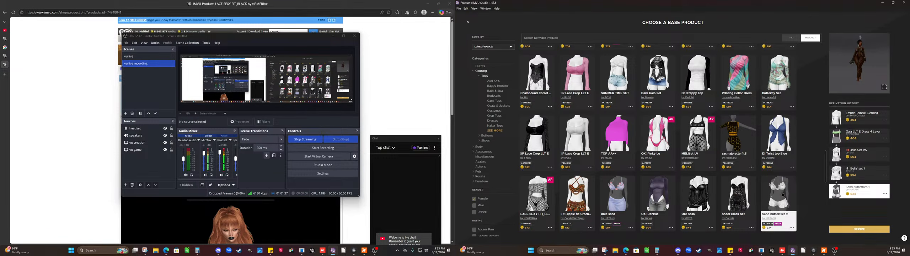
{"action": "left_click", "coordinate": [884, 86]}
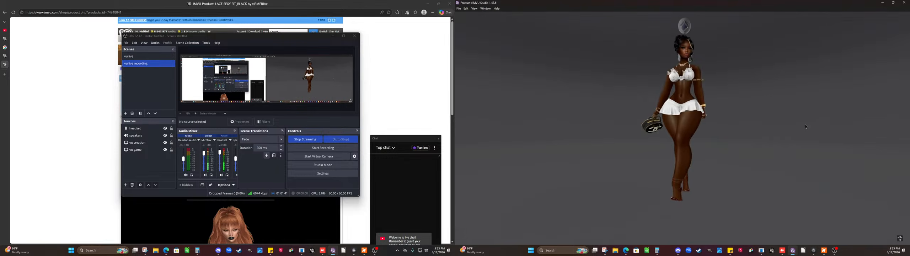
{"action": "scroll", "coordinate": [819, 144], "scroll_direction": "up", "scroll_amount": 5}
{"action": "scroll", "coordinate": [821, 148], "scroll_direction": "down", "scroll_amount": 5}
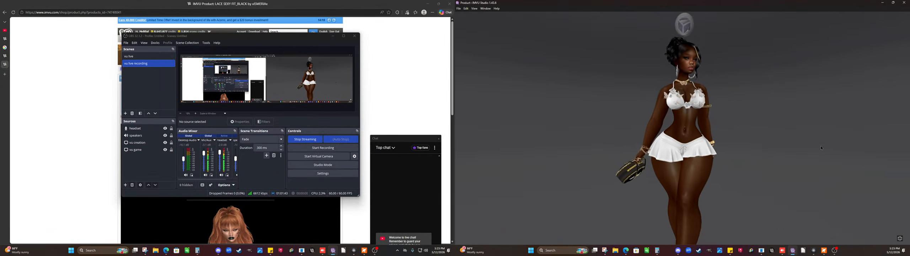
{"action": "left_click_drag", "start_coordinate": [821, 148], "coordinate": [806, 172]}
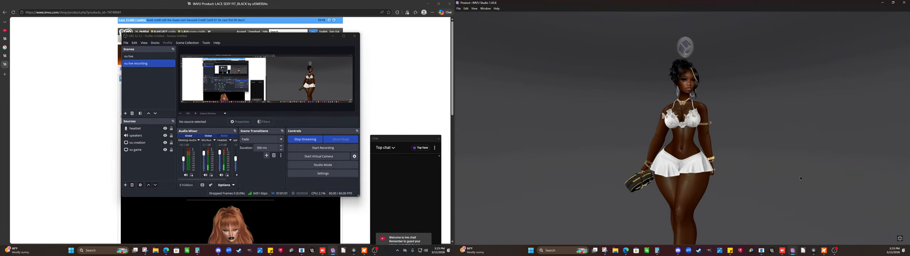
{"action": "left_click", "coordinate": [899, 238]}
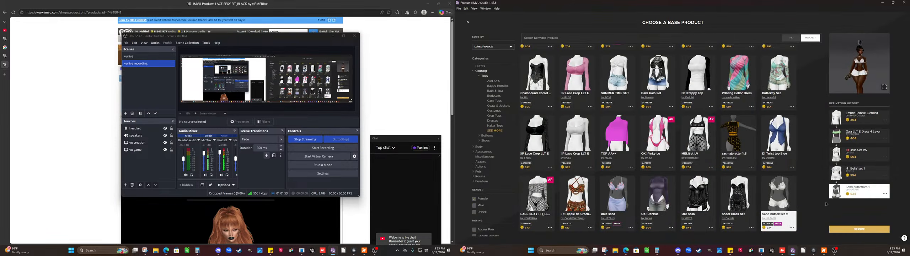
- Select the long white-skirt parent set in the Sand butterflies derivation history and inspect it in the enlarged preview
{"action": "left_click", "coordinate": [832, 158]}
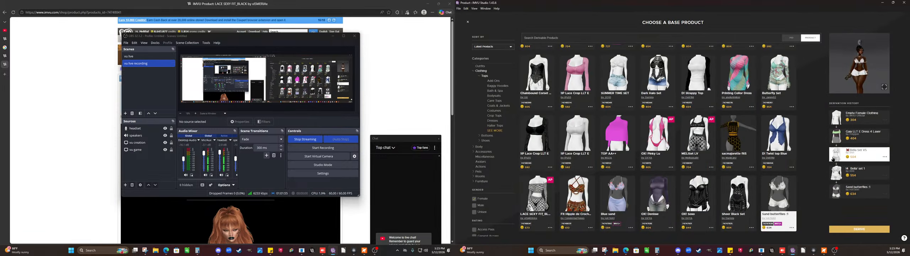
{"action": "left_click", "coordinate": [869, 84]}
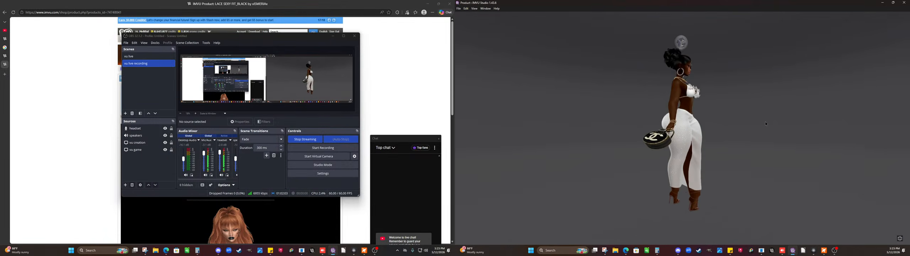
{"action": "left_click", "coordinate": [899, 238]}
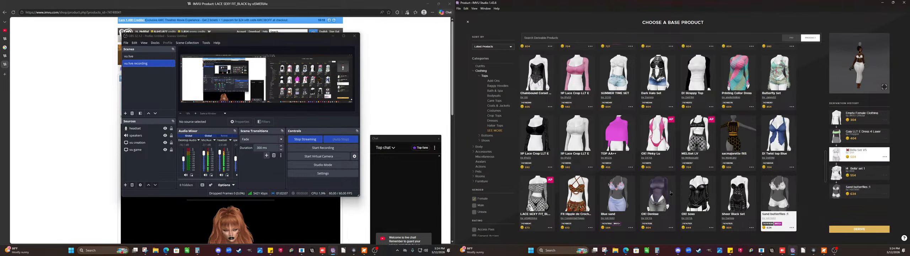
- Select the LACE SEXY FIT_BLACK outfit, and show the YouTube music video in the browser behind the OBS window
{"action": "left_click", "coordinate": [536, 199]}
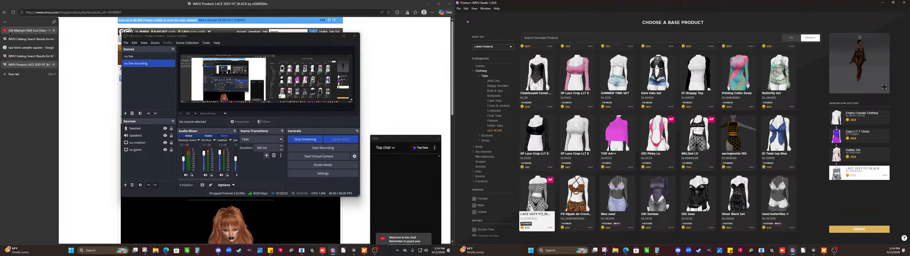
{"action": "left_click", "coordinate": [21, 31]}
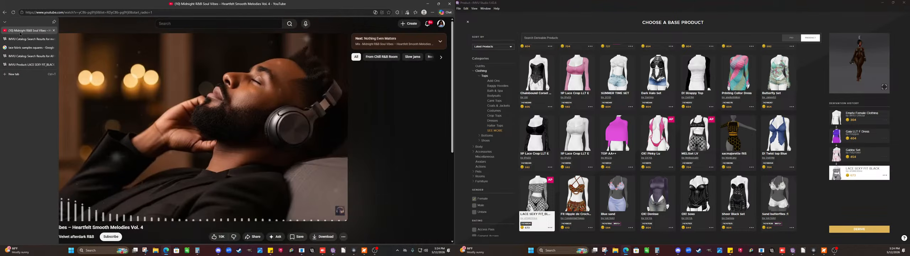
{"action": "left_click", "coordinate": [195, 81]}
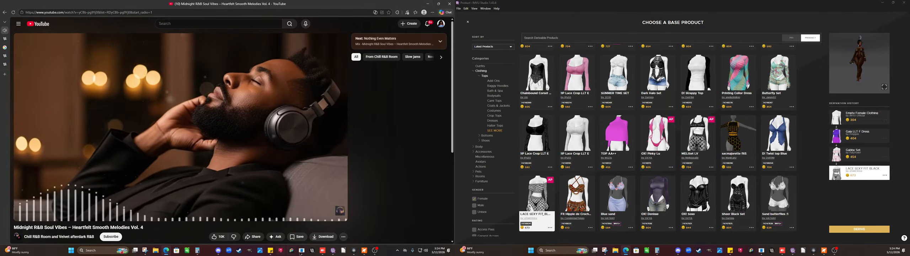
{"action": "left_click", "coordinate": [301, 250]}
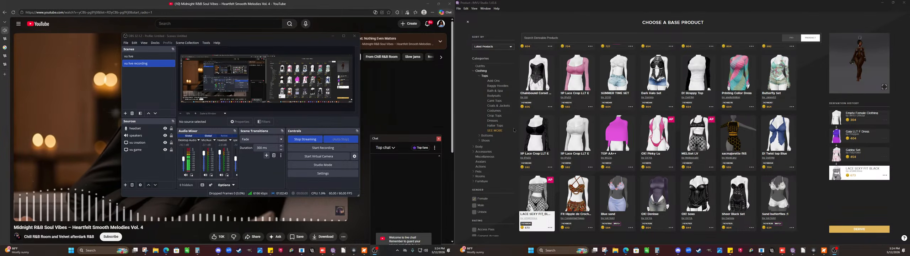
- Derive a new project from the pink lace parent set of LACE SEXY FIT_BLACK and load it in the 3D view
{"action": "left_click", "coordinate": [855, 152]}
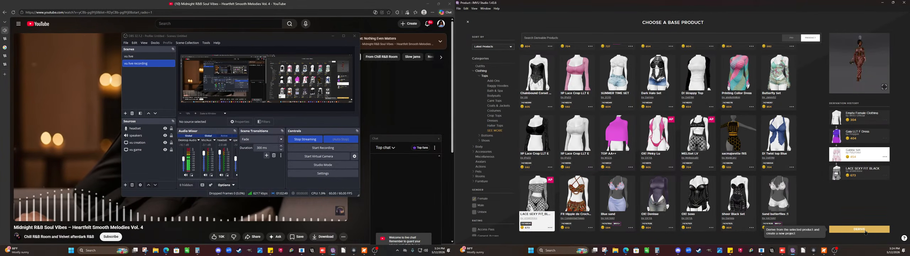
{"action": "left_click", "coordinate": [865, 230]}
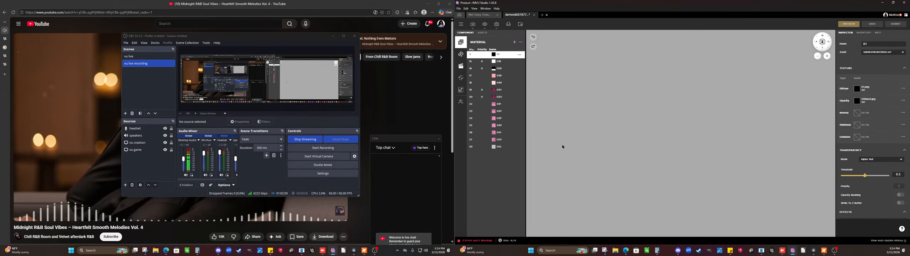
{"action": "left_click", "coordinate": [848, 23]}
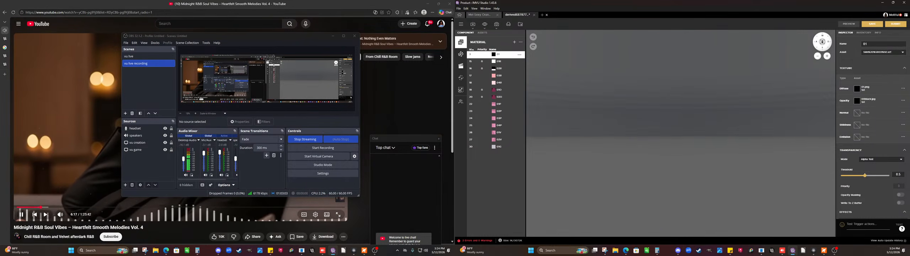
- Bring OBS back in front of the YouTube video, and view the dressed avatar up close in the new project
{"action": "left_click", "coordinate": [71, 128]}
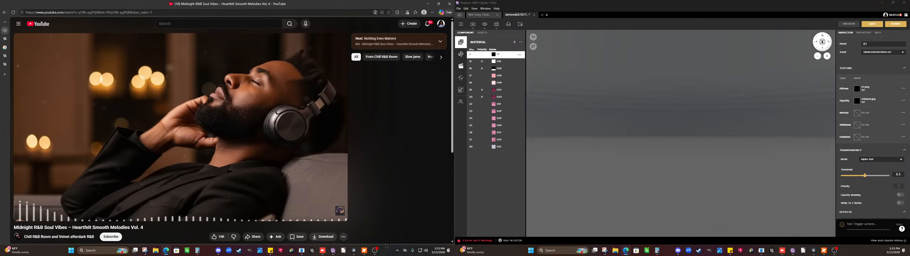
{"action": "left_click", "coordinate": [375, 250]}
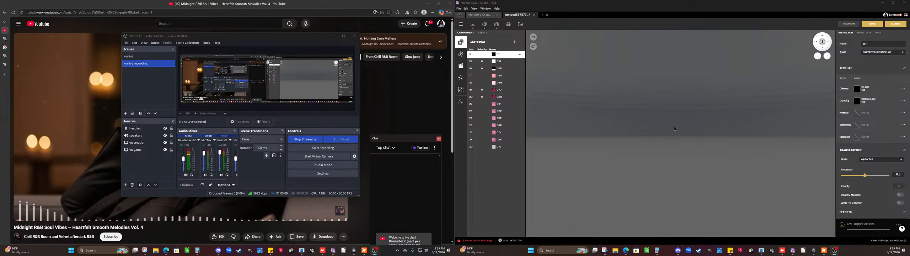
{"action": "left_click_drag", "start_coordinate": [670, 140], "coordinate": [648, 122]}
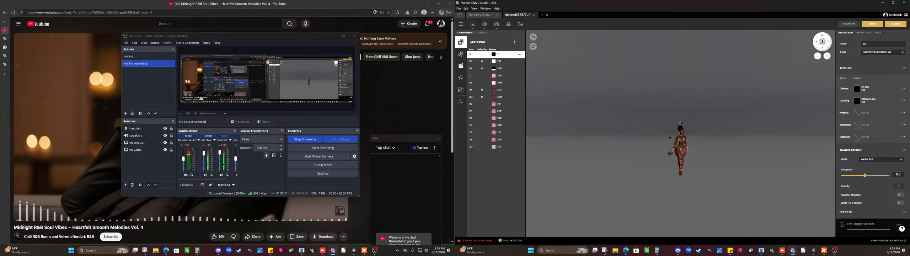
{"action": "scroll", "coordinate": [647, 122], "scroll_direction": "up", "scroll_amount": 5}
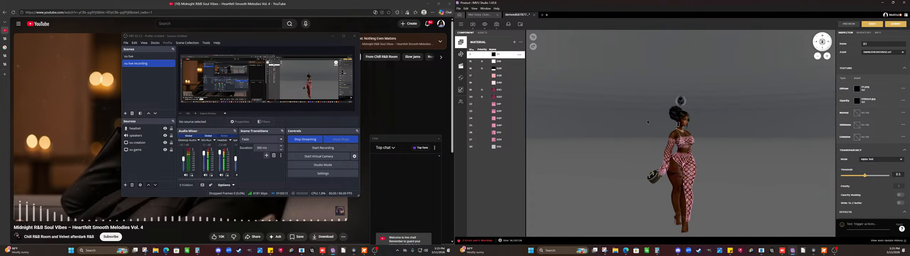
{"action": "scroll", "coordinate": [647, 122], "scroll_direction": "up", "scroll_amount": 5}
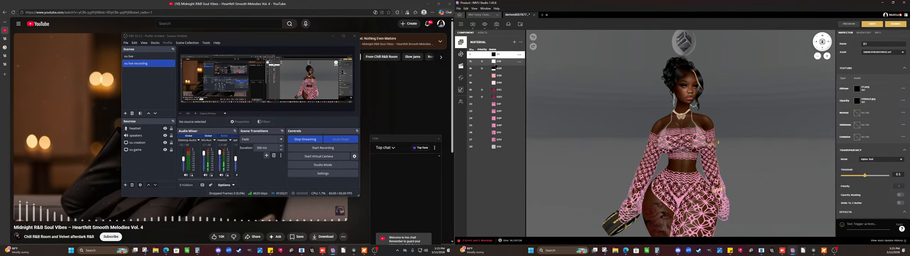
- Replace the second material's white diffuse texture with the solid black inherited image
{"action": "left_click", "coordinate": [494, 62]}
{"action": "mouse_move", "coordinate": [856, 103]}
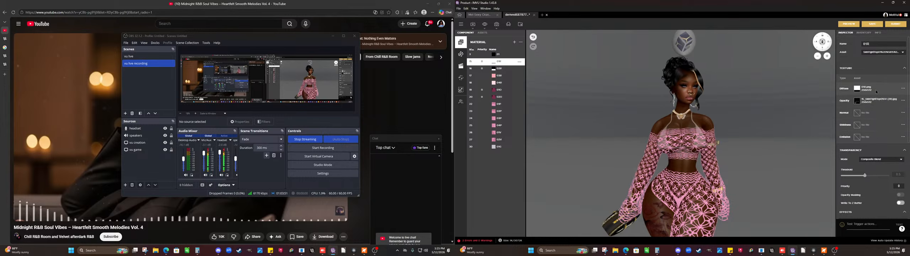
{"action": "mouse_move", "coordinate": [856, 103]}
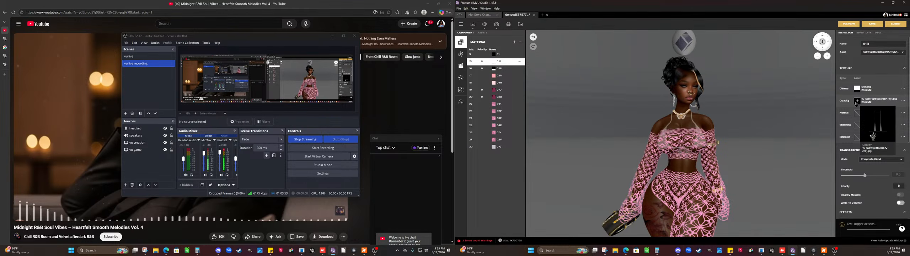
{"action": "mouse_move", "coordinate": [856, 91]}
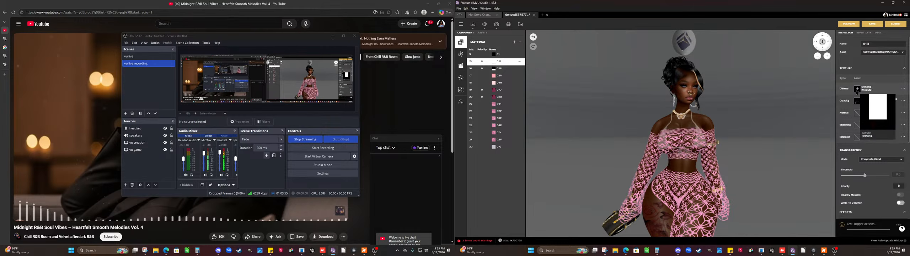
{"action": "left_click", "coordinate": [856, 89]}
{"action": "mouse_move", "coordinate": [818, 178]}
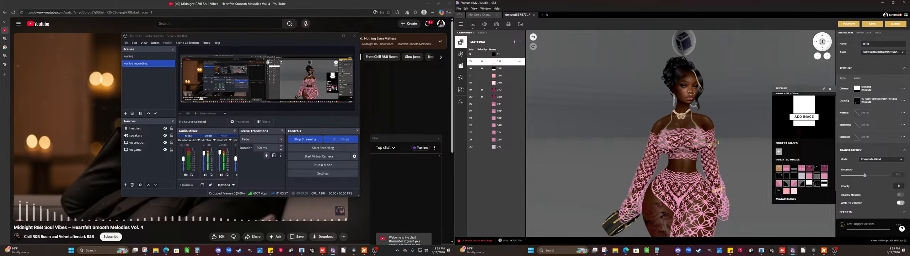
{"action": "left_click", "coordinate": [786, 177]}
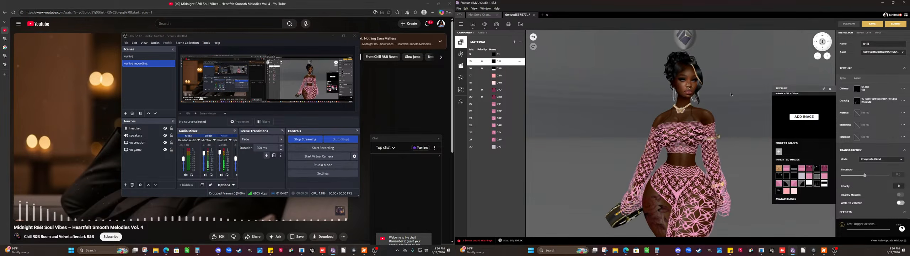
- Replace the second material's opacity texture with the solid black inherited image and apply the changes to the avatar
{"action": "left_click", "coordinate": [857, 101]}
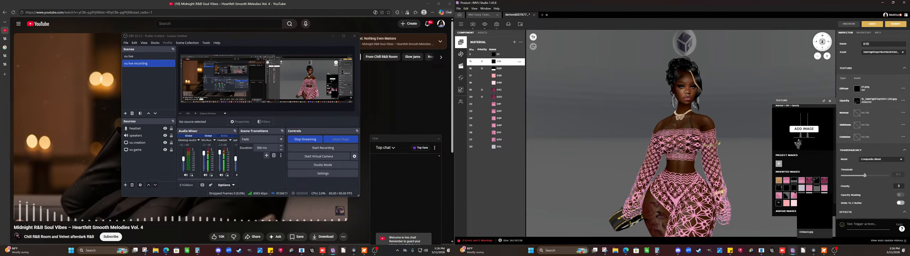
{"action": "left_click", "coordinate": [795, 191]}
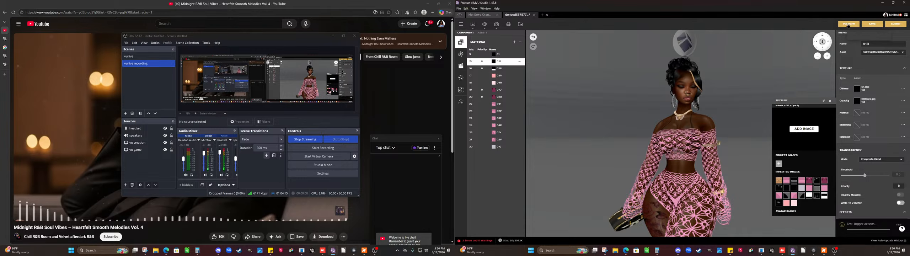
{"action": "left_click", "coordinate": [848, 24]}
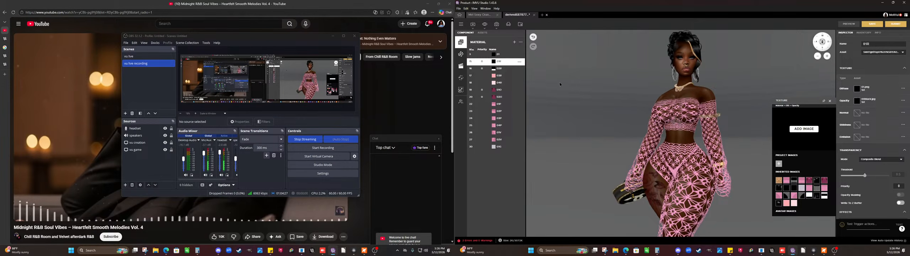
- Replace the third material's diffuse and opacity textures with the solid black inherited image and apply the changes to the avatar
{"action": "left_click", "coordinate": [505, 68]}
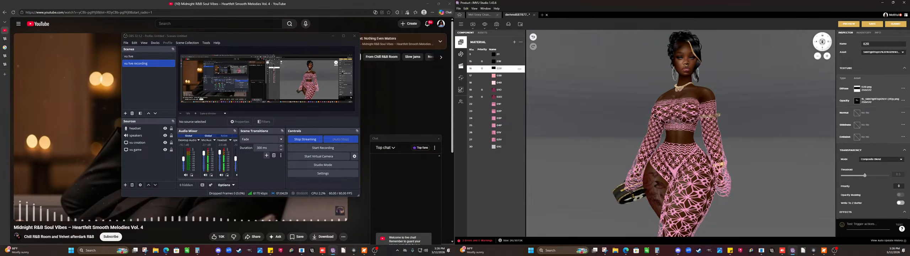
{"action": "left_click", "coordinate": [872, 92]}
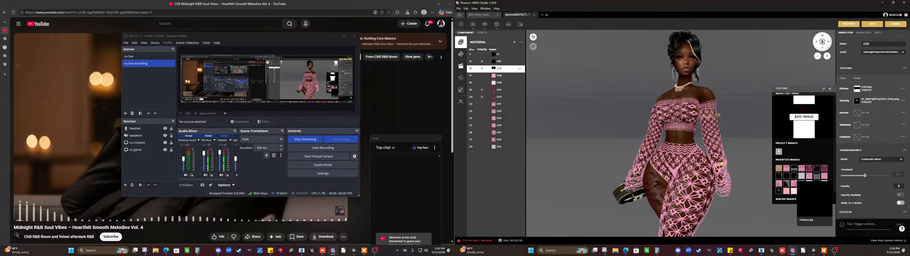
{"action": "left_click", "coordinate": [795, 175]}
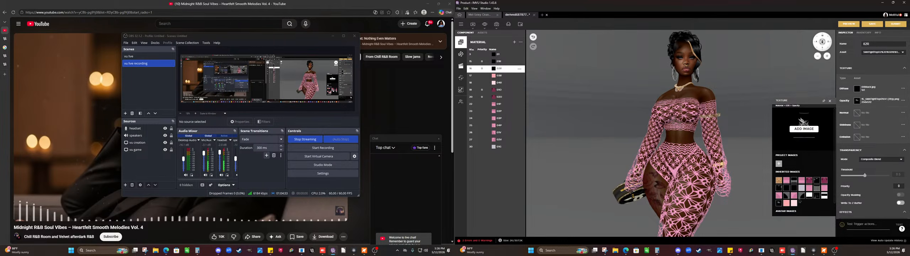
{"action": "left_click", "coordinate": [795, 191]}
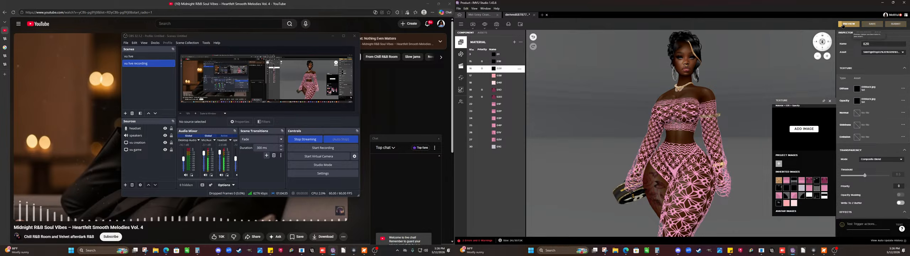
- Check the outfit from the side and review the textures of the second, fourth and fifth materials
{"action": "left_click_drag", "start_coordinate": [742, 96], "coordinate": [773, 78]}
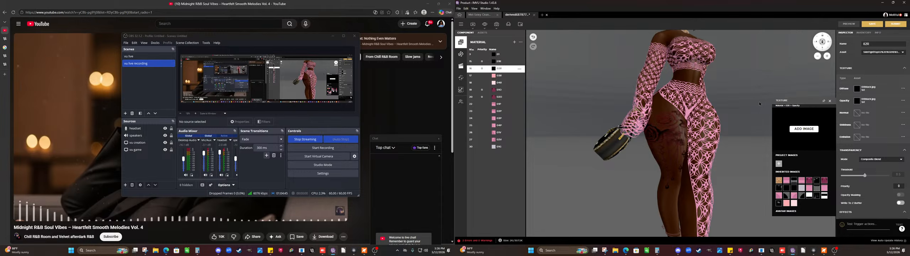
{"action": "mouse_move", "coordinate": [759, 101]}
{"action": "left_mouse_down"}
{"action": "mouse_move", "coordinate": [776, 111]}
{"action": "mouse_move", "coordinate": [763, 108]}
{"action": "left_mouse_up"}
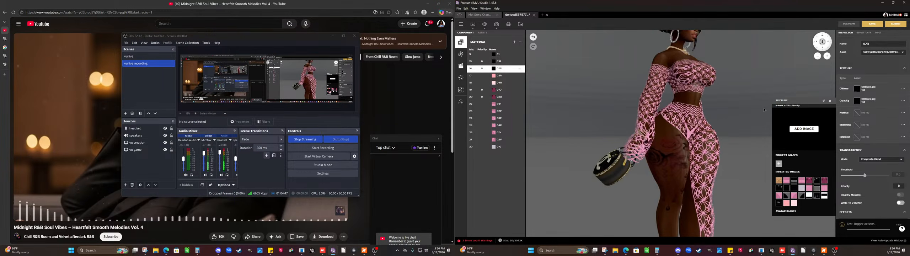
{"action": "left_click", "coordinate": [496, 62]}
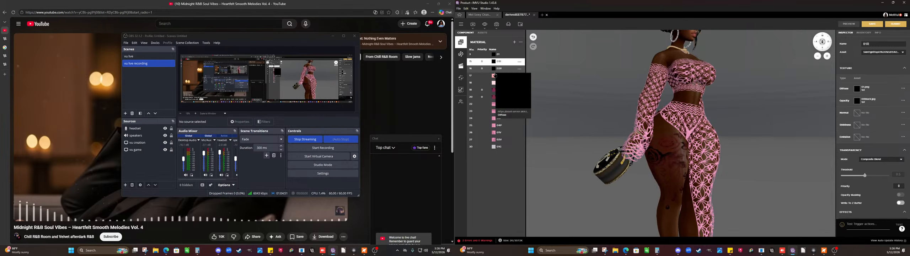
{"action": "left_click", "coordinate": [495, 76]}
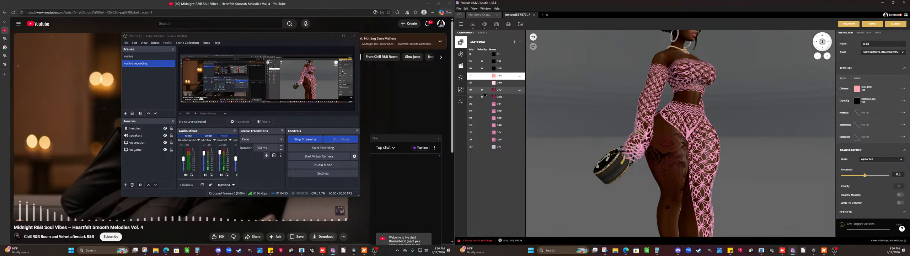
{"action": "left_click", "coordinate": [492, 84]}
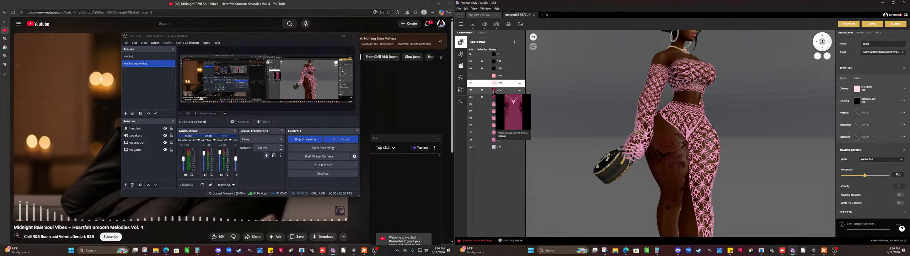
- Replace the sixth material's opacity and diffuse textures with the solid black inherited image and apply the changes to the avatar
{"action": "left_click", "coordinate": [494, 91]}
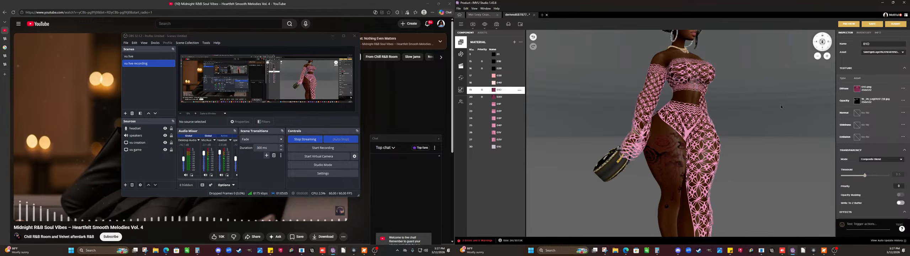
{"action": "mouse_move", "coordinate": [856, 96]}
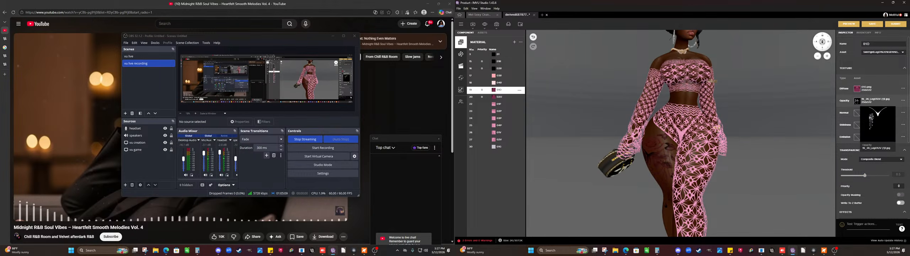
{"action": "left_click", "coordinate": [856, 100]}
{"action": "mouse_move", "coordinate": [807, 189]}
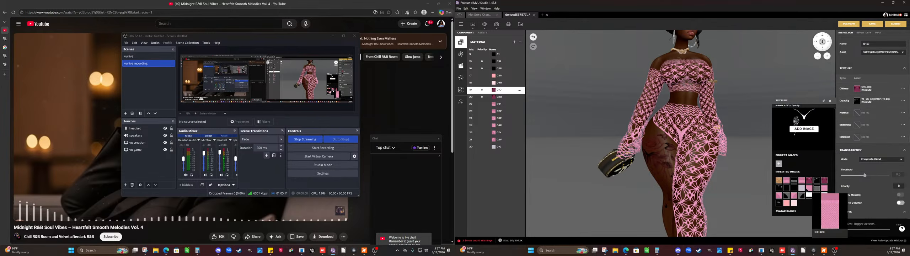
{"action": "left_click", "coordinate": [795, 191]}
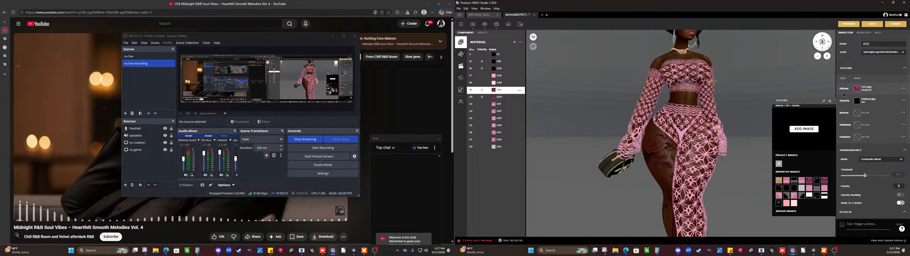
{"action": "mouse_move", "coordinate": [857, 89]}
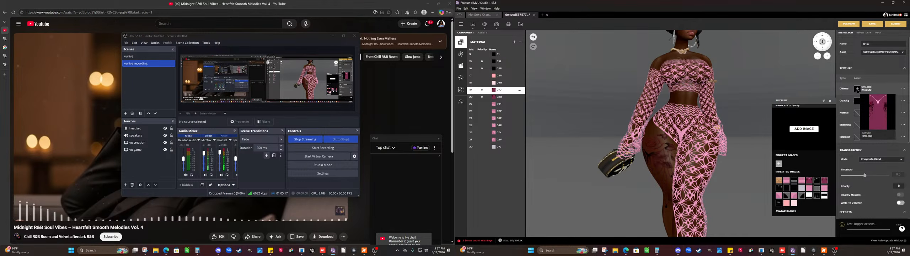
{"action": "left_click", "coordinate": [857, 90]}
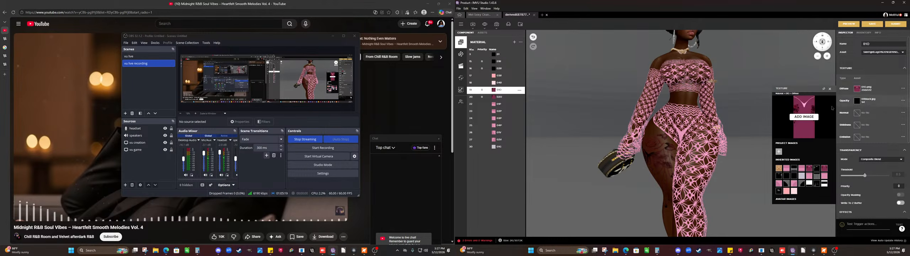
{"action": "mouse_move", "coordinate": [792, 180]}
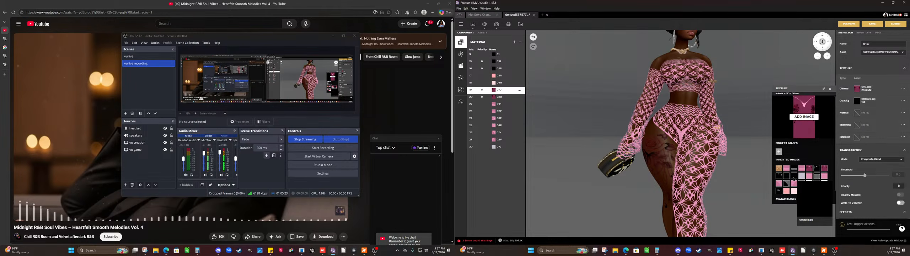
{"action": "left_click", "coordinate": [794, 179]}
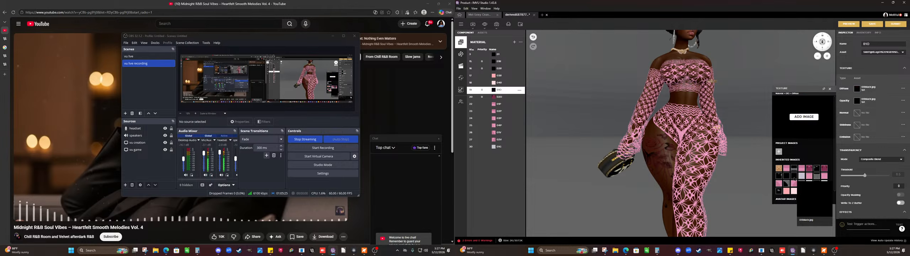
{"action": "left_click", "coordinate": [847, 24]}
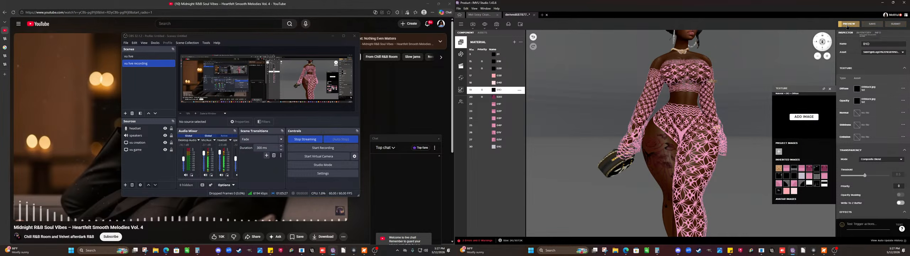
- Set the seventh material's opacity and diffuse textures to the solid black inherited image and apply the changes
{"action": "mouse_move", "coordinate": [777, 168]}
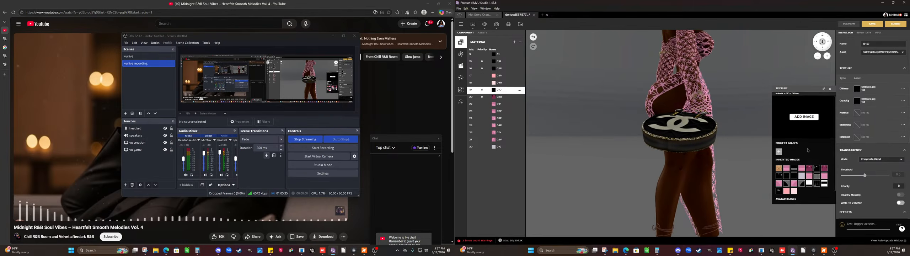
{"action": "left_click", "coordinate": [483, 96]}
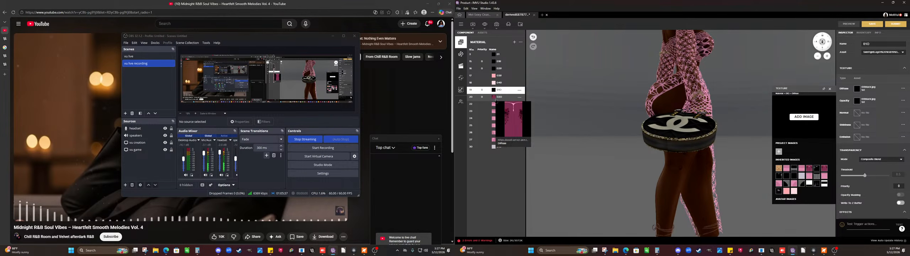
{"action": "left_click", "coordinate": [856, 101]}
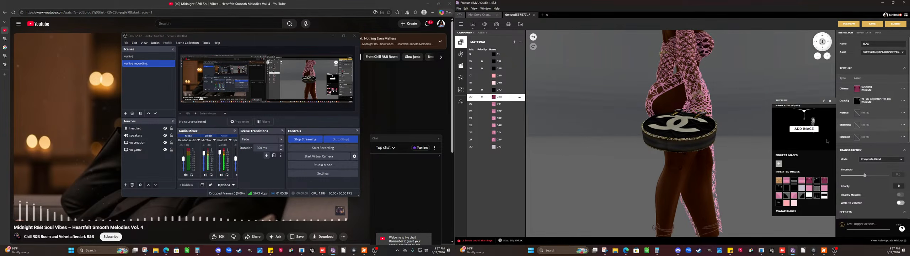
{"action": "left_click", "coordinate": [794, 187]}
{"action": "left_click", "coordinate": [856, 89]}
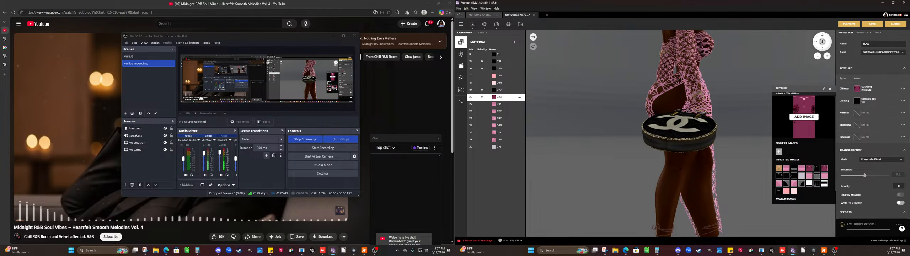
{"action": "left_click", "coordinate": [793, 177]}
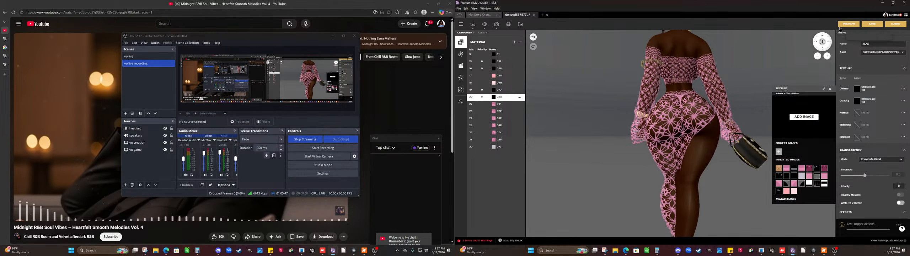
{"action": "left_click", "coordinate": [847, 24]}
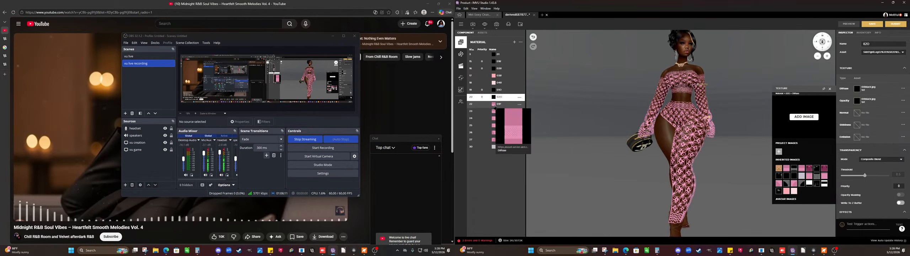
- Preview the diffuse textures of the remaining pink materials below the seventh one
{"action": "mouse_move", "coordinate": [494, 114]}
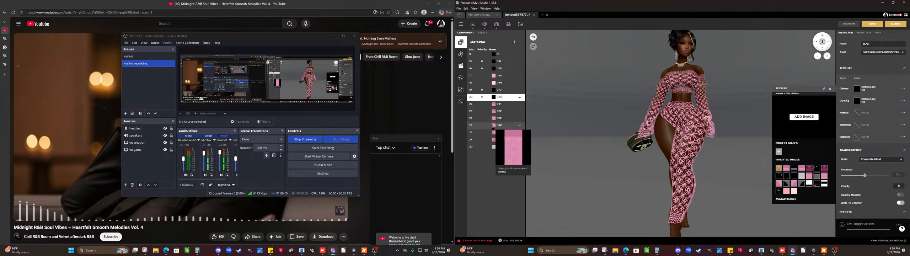
{"action": "mouse_move", "coordinate": [493, 141]}
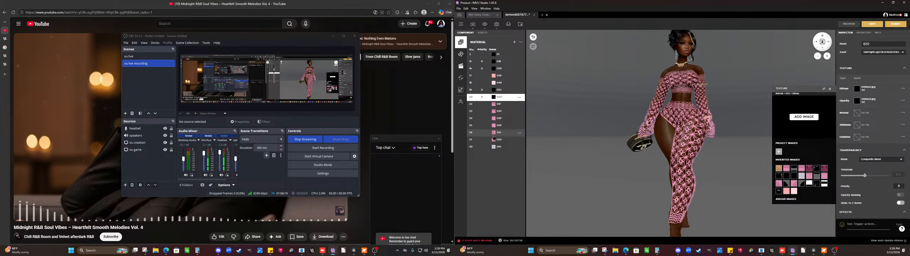
- Assign the inherited black image to the diffuse and opacity textures of the avatar's left sleeve material, applying the diffuse change to the model
{"action": "mouse_move", "coordinate": [493, 107]}
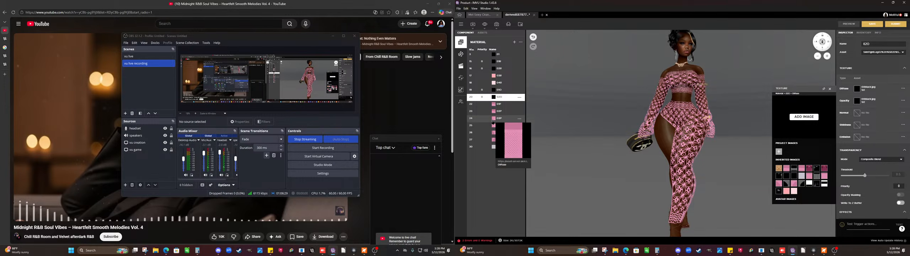
{"action": "left_click", "coordinate": [493, 121]}
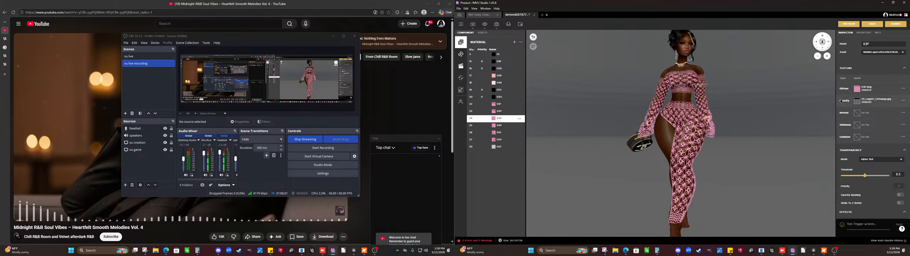
{"action": "left_click", "coordinate": [856, 90]}
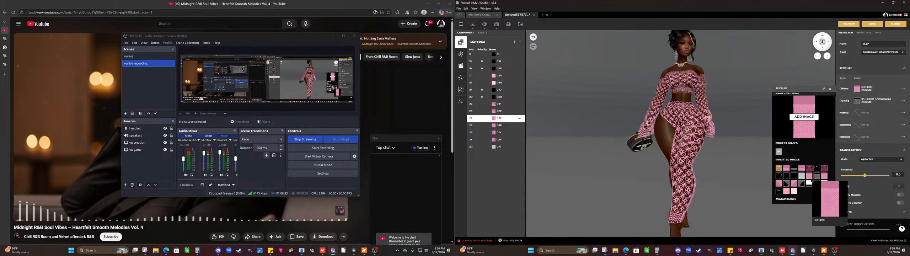
{"action": "left_click", "coordinate": [793, 176]}
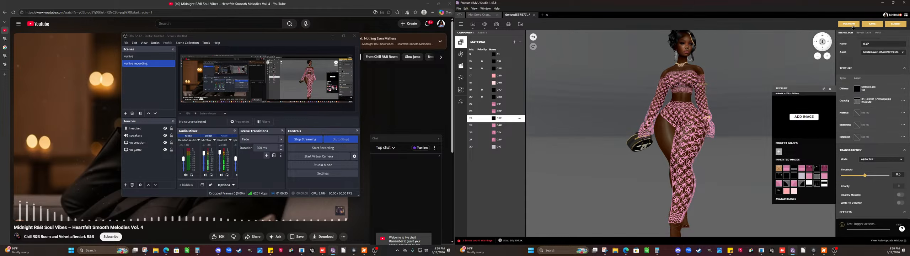
{"action": "left_click", "coordinate": [849, 24]}
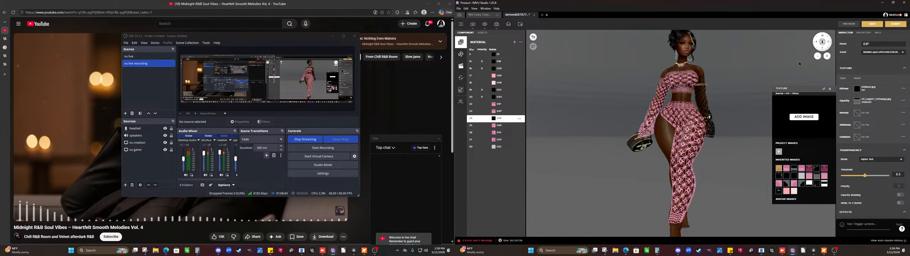
{"action": "left_click", "coordinate": [865, 97]}
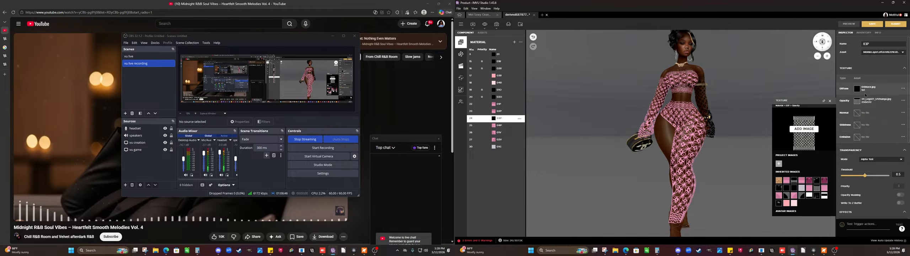
{"action": "left_click", "coordinate": [793, 187]}
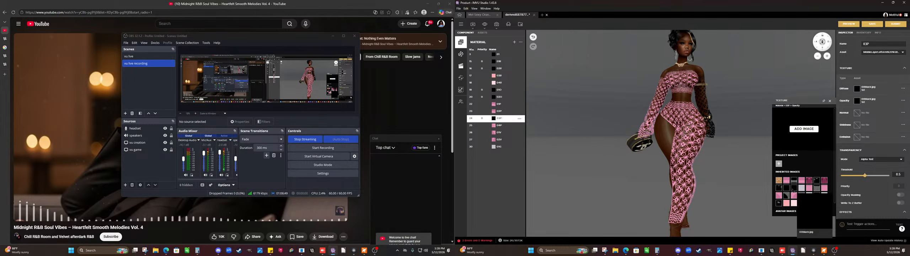
- Assign the inherited black image to the diffuse and opacity textures of the remaining right sleeve material
{"action": "left_click", "coordinate": [492, 126]}
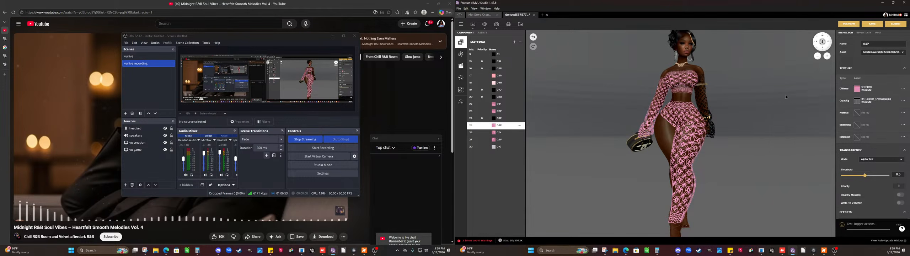
{"action": "mouse_move", "coordinate": [859, 92]}
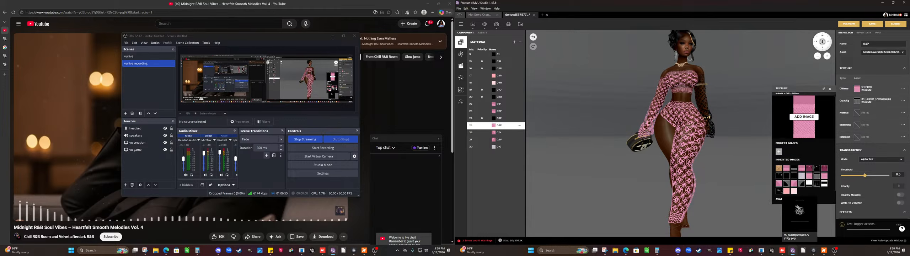
{"action": "left_click", "coordinate": [795, 176]}
{"action": "left_click", "coordinate": [860, 101]}
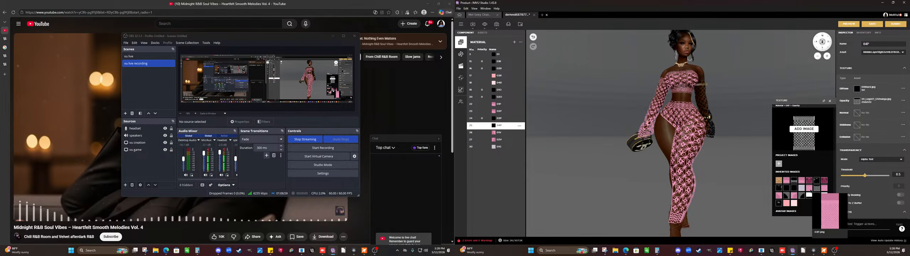
{"action": "left_click", "coordinate": [795, 189]}
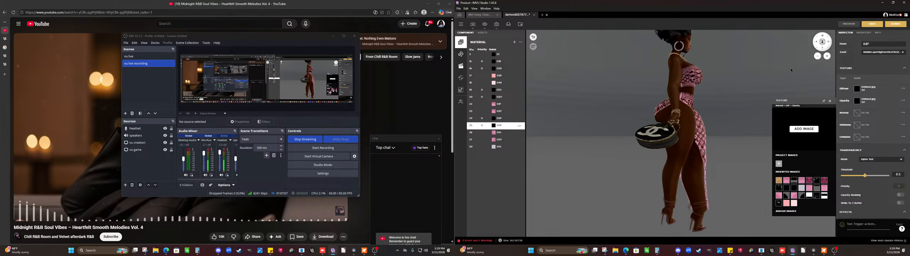
- Examine the sleeveless outfit on the avatar from the front, side and back, near and far
{"action": "scroll", "coordinate": [677, 74], "scroll_direction": "down", "scroll_amount": 5}
{"action": "scroll", "coordinate": [709, 95], "scroll_direction": "up", "scroll_amount": 3}
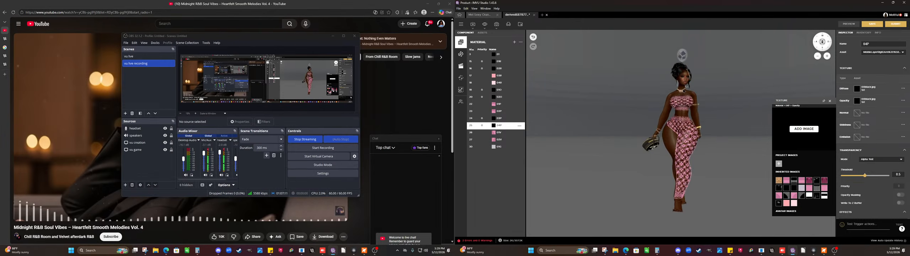
{"action": "scroll", "coordinate": [683, 91], "scroll_direction": "up", "scroll_amount": 3}
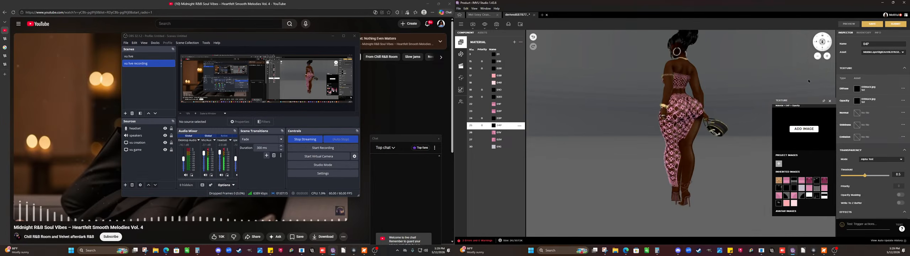
{"action": "scroll", "coordinate": [707, 78], "scroll_direction": "down", "scroll_amount": 3}
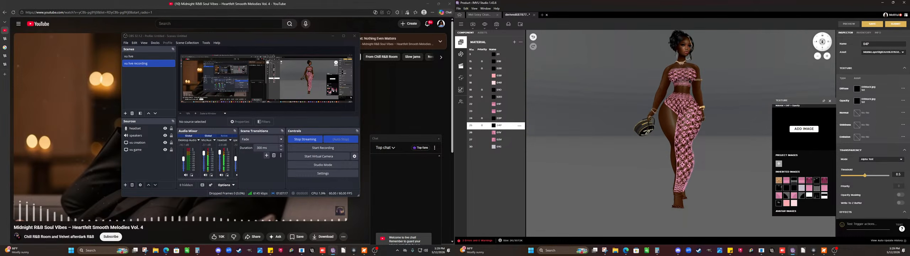
{"action": "scroll", "coordinate": [696, 85], "scroll_direction": "down", "scroll_amount": 2}
{"action": "mouse_move", "coordinate": [697, 87]}
{"action": "left_mouse_down"}
{"action": "mouse_move", "coordinate": [820, 84]}
{"action": "mouse_move", "coordinate": [706, 85]}
{"action": "left_mouse_up"}
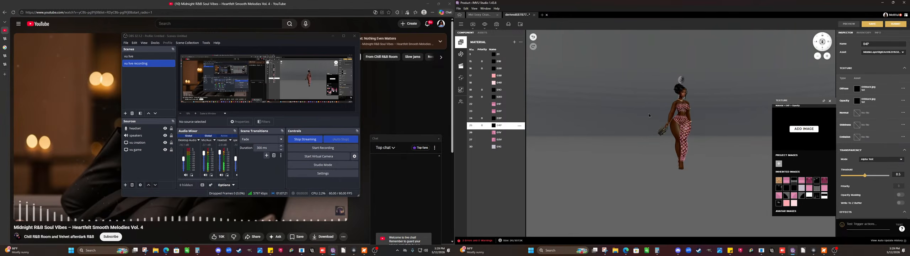
{"action": "mouse_move", "coordinate": [492, 134]}
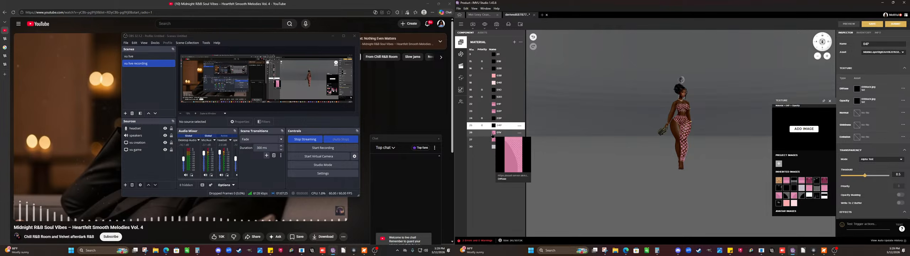
{"action": "scroll", "coordinate": [598, 148], "scroll_direction": "up", "scroll_amount": 5}
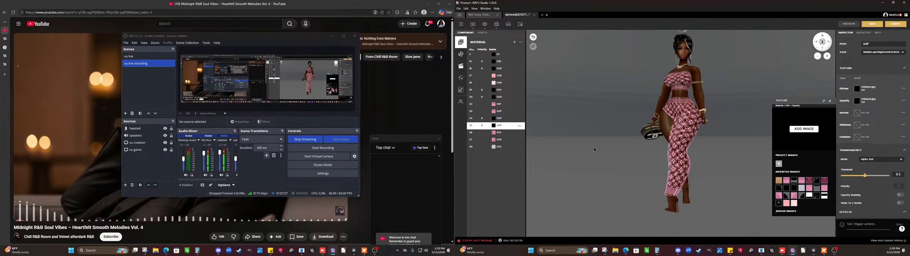
{"action": "scroll", "coordinate": [597, 148], "scroll_direction": "down", "scroll_amount": 5}
{"action": "scroll", "coordinate": [630, 152], "scroll_direction": "up", "scroll_amount": 5}
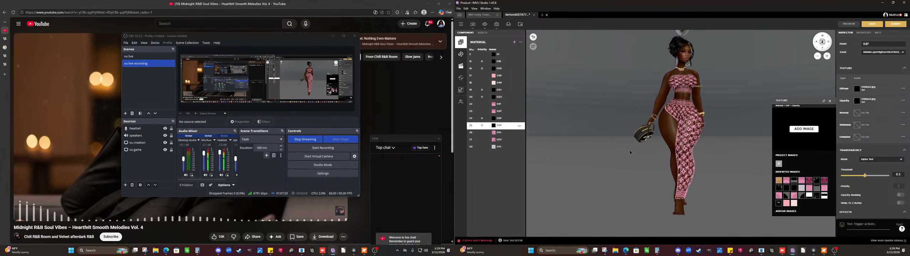
{"action": "scroll", "coordinate": [630, 151], "scroll_direction": "down", "scroll_amount": 4}
{"action": "left_click_drag", "start_coordinate": [616, 156], "coordinate": [576, 160]}
{"action": "left_click_drag", "start_coordinate": [746, 155], "coordinate": [598, 158]}
{"action": "left_click_drag", "start_coordinate": [750, 157], "coordinate": [617, 154]}
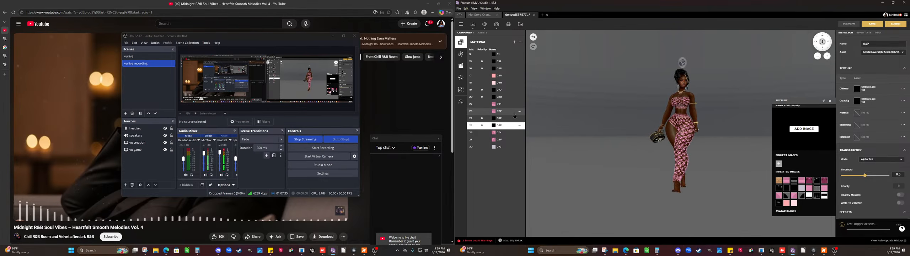
- Start a new color texture for the diffuse map of the crop top's pink material
{"action": "left_click", "coordinate": [494, 105]}
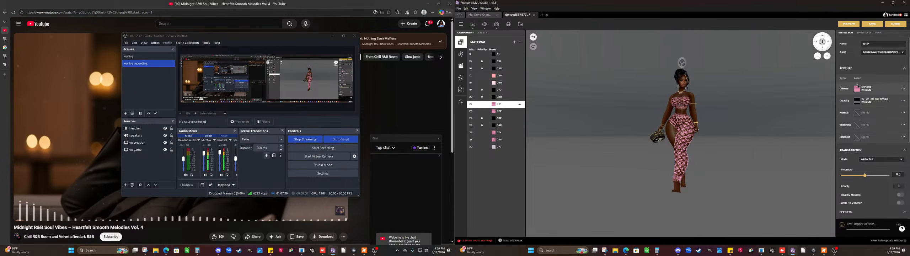
{"action": "left_click", "coordinate": [856, 89]}
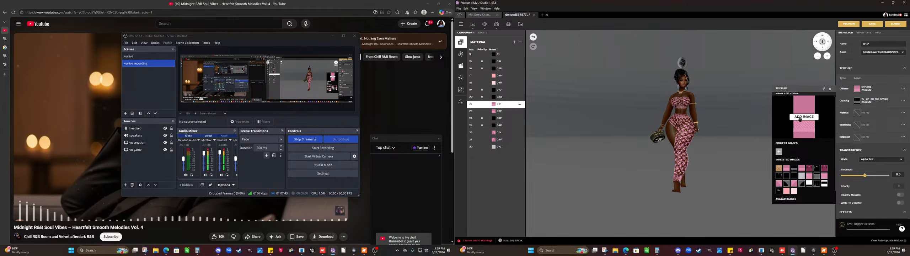
{"action": "left_click", "coordinate": [779, 151]}
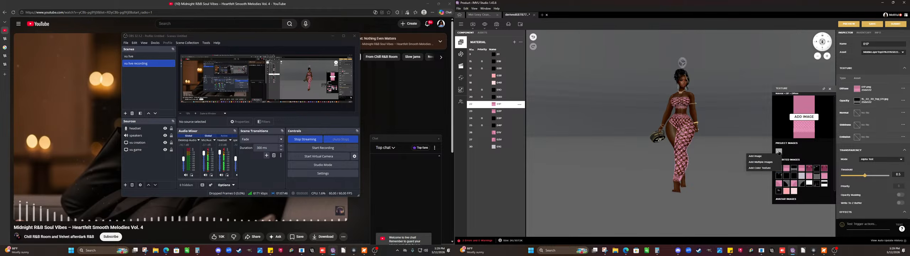
{"action": "left_click", "coordinate": [772, 169]}
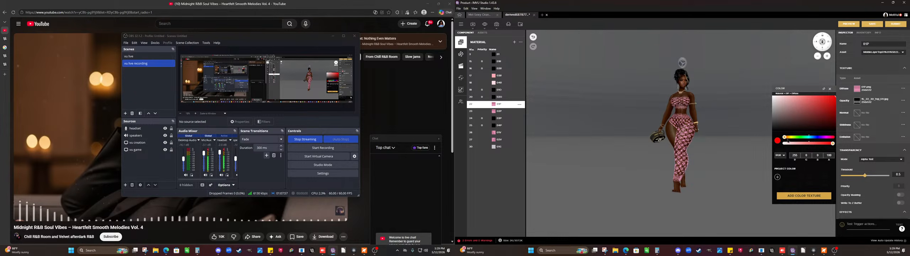
- Try orange, crimson, teal and red shades for the crop top's new color texture
{"action": "left_click_drag", "start_coordinate": [786, 138], "coordinate": [788, 140]}
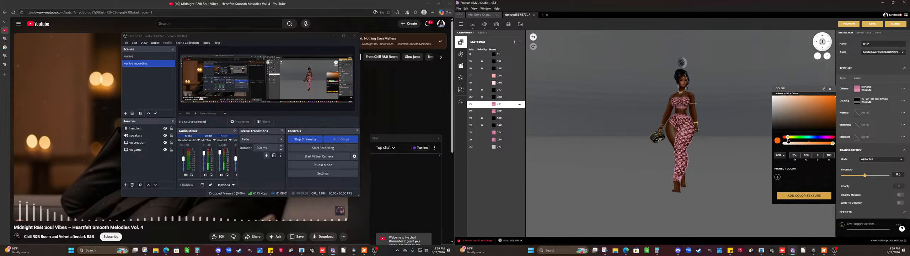
{"action": "left_click", "coordinate": [819, 118]}
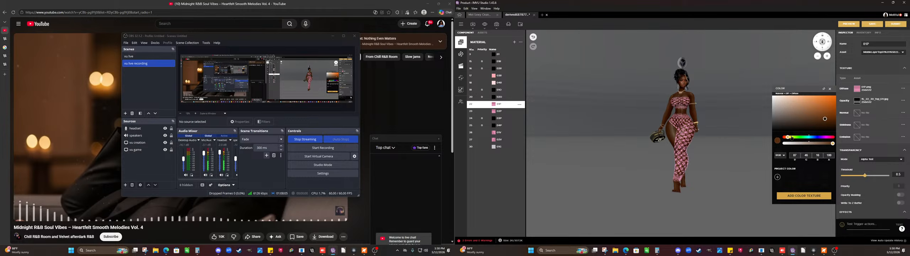
{"action": "left_click_drag", "start_coordinate": [787, 138], "coordinate": [831, 142]}
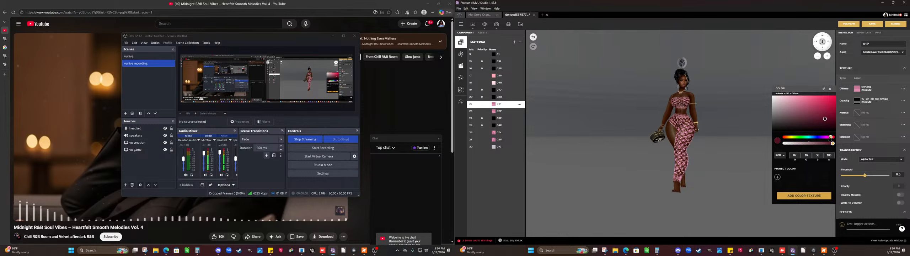
{"action": "left_click_drag", "start_coordinate": [830, 139], "coordinate": [809, 144]}
{"action": "left_click_drag", "start_coordinate": [826, 119], "coordinate": [806, 116]}
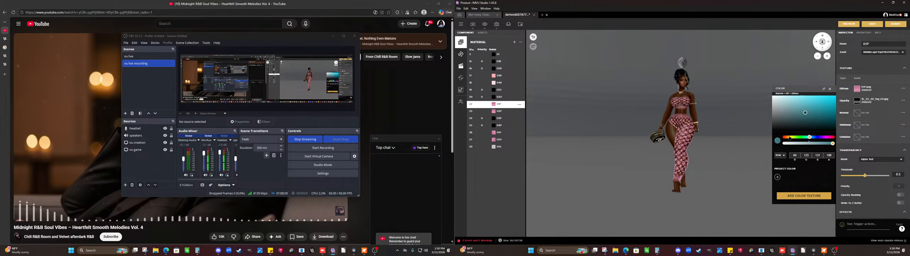
{"action": "left_click_drag", "start_coordinate": [783, 138], "coordinate": [789, 139]}
{"action": "left_click", "coordinate": [822, 101]}
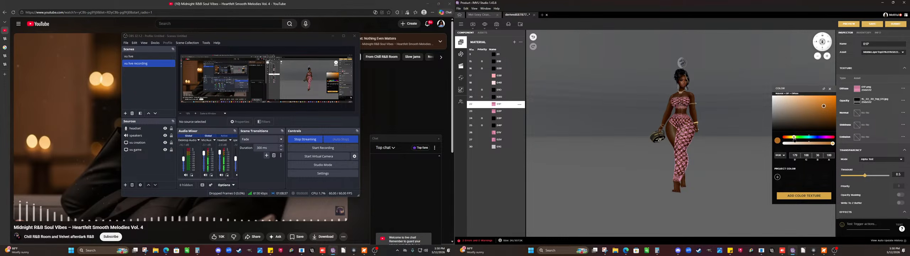
{"action": "left_click_drag", "start_coordinate": [798, 140], "coordinate": [806, 141]}
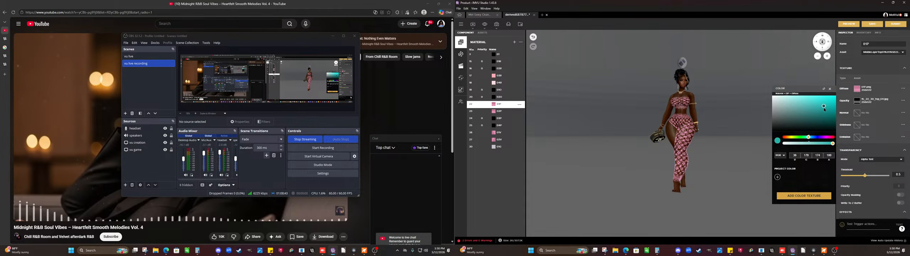
{"action": "left_click_drag", "start_coordinate": [824, 107], "coordinate": [820, 110]}
{"action": "left_click", "coordinate": [833, 138]}
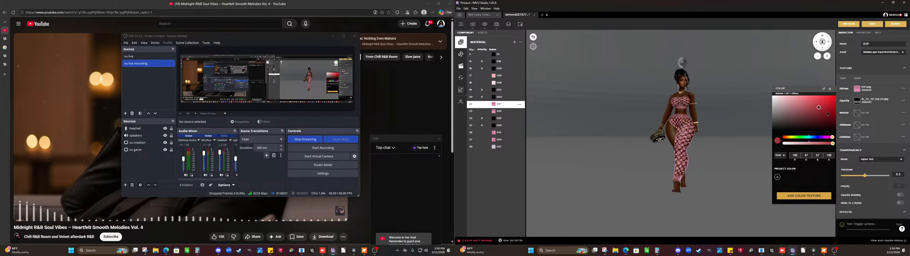
- Choose a dark purple, add it as the crop top's diffuse color texture, and apply it to check the top on the avatar
{"action": "left_click_drag", "start_coordinate": [819, 110], "coordinate": [822, 114]}
{"action": "left_click_drag", "start_coordinate": [832, 138], "coordinate": [820, 141]}
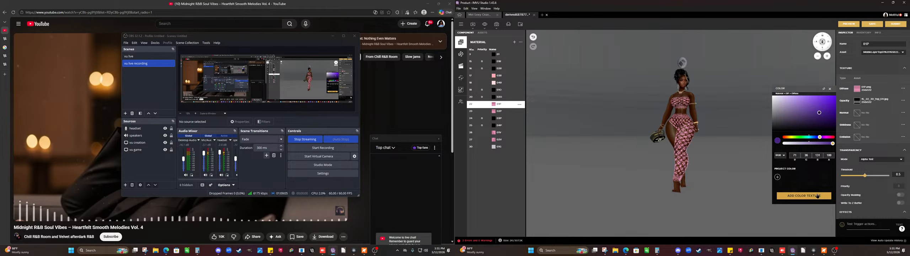
{"action": "left_click", "coordinate": [817, 196]}
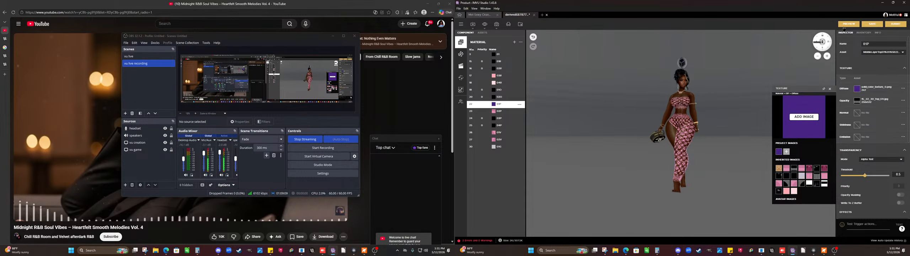
{"action": "left_click", "coordinate": [847, 25]}
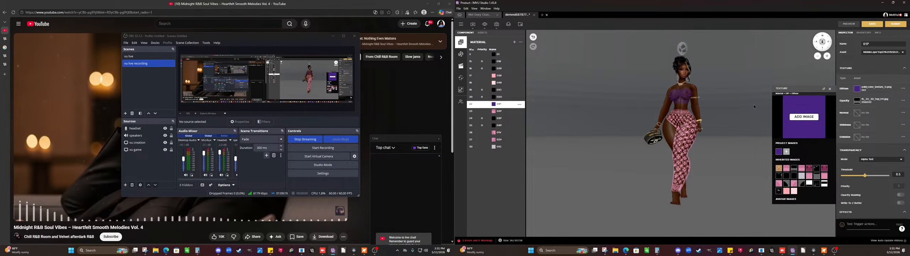
{"action": "scroll", "coordinate": [754, 105], "scroll_direction": "up", "scroll_amount": 3}
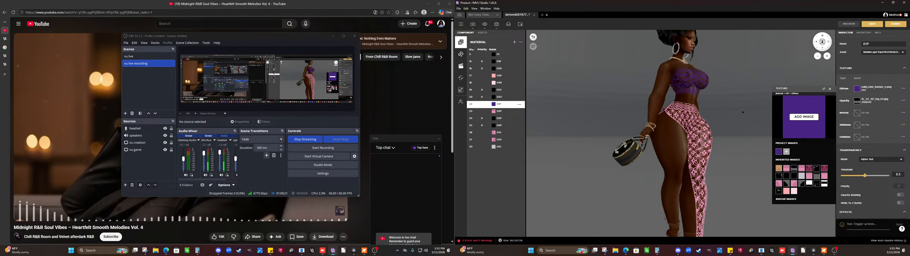
{"action": "scroll", "coordinate": [746, 110], "scroll_direction": "down", "scroll_amount": 3}
{"action": "scroll", "coordinate": [743, 116], "scroll_direction": "up", "scroll_amount": 5}
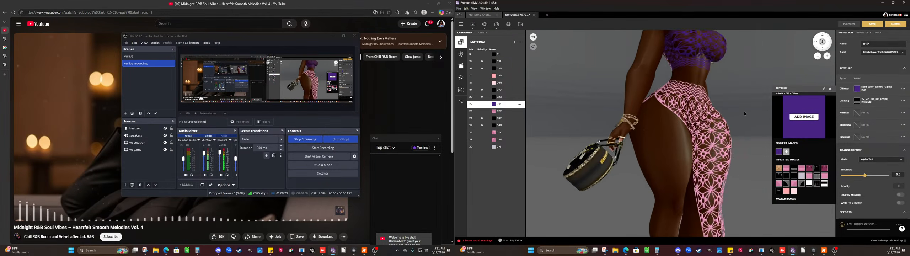
- Examine the purple crop top with the pink skirt on the avatar, both close up and at full-body distance
{"action": "scroll", "coordinate": [739, 123], "scroll_direction": "down", "scroll_amount": 4}
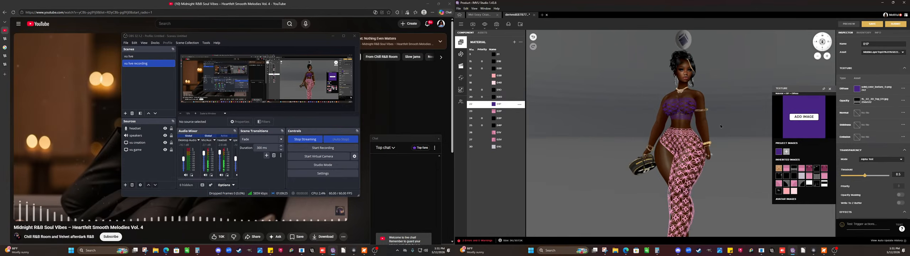
{"action": "scroll", "coordinate": [720, 124], "scroll_direction": "down", "scroll_amount": 2}
{"action": "scroll", "coordinate": [732, 119], "scroll_direction": "up", "scroll_amount": 5}
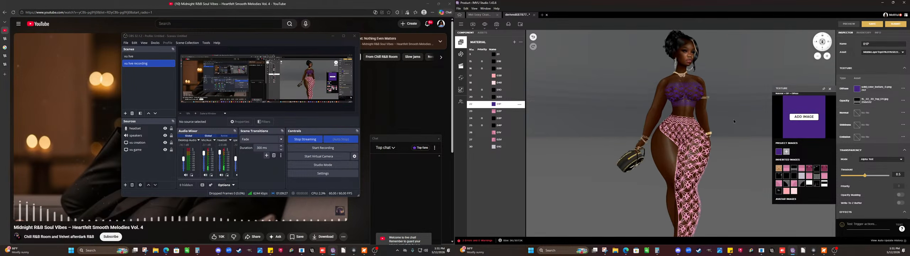
{"action": "scroll", "coordinate": [733, 120], "scroll_direction": "down", "scroll_amount": 6}
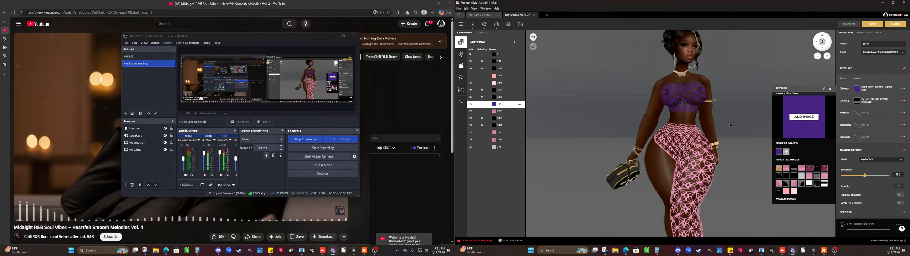
{"action": "scroll", "coordinate": [721, 122], "scroll_direction": "up", "scroll_amount": 4}
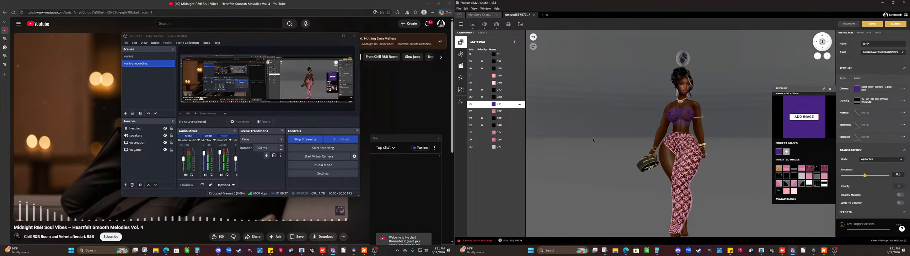
- Apply the dark purple color texture as the diffuse map of the three pink outfit materials listed below the crop top's material
{"action": "left_click", "coordinate": [496, 115]}
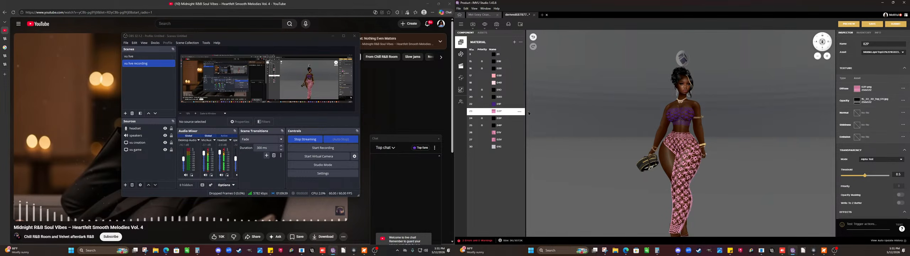
{"action": "left_click", "coordinate": [857, 89]}
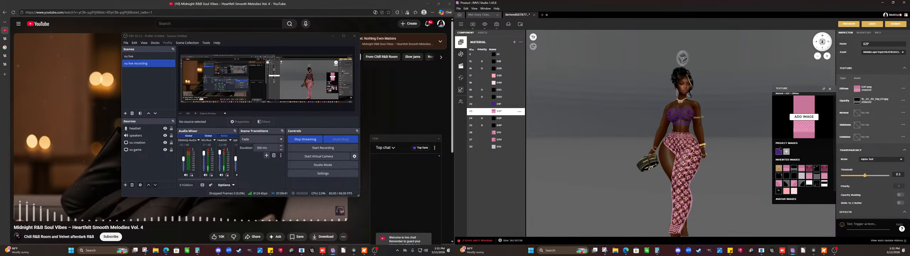
{"action": "left_click", "coordinate": [494, 132]}
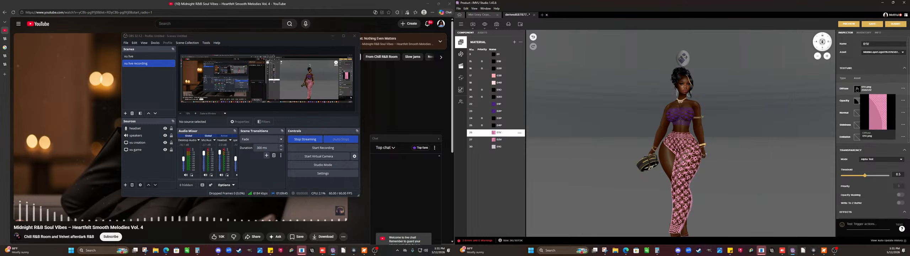
{"action": "left_click", "coordinate": [860, 88]}
{"action": "left_click", "coordinate": [777, 152]}
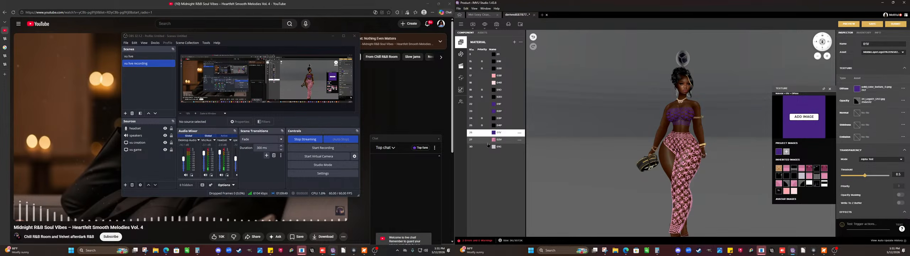
{"action": "left_click", "coordinate": [494, 139]}
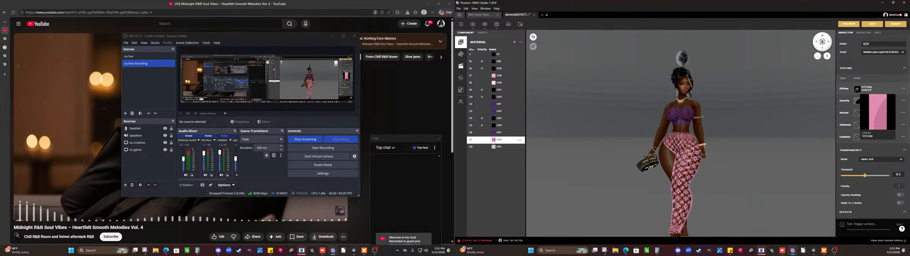
{"action": "left_click", "coordinate": [861, 89]}
{"action": "left_click", "coordinate": [779, 152]}
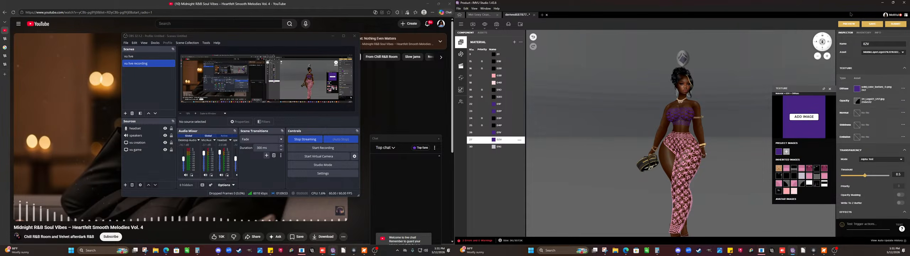
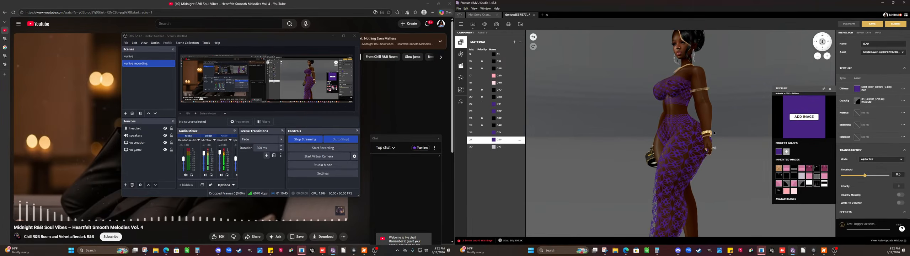
- Create a dark red color texture and add it as the diffuse map of the last purple material
{"action": "left_click", "coordinate": [787, 152]}
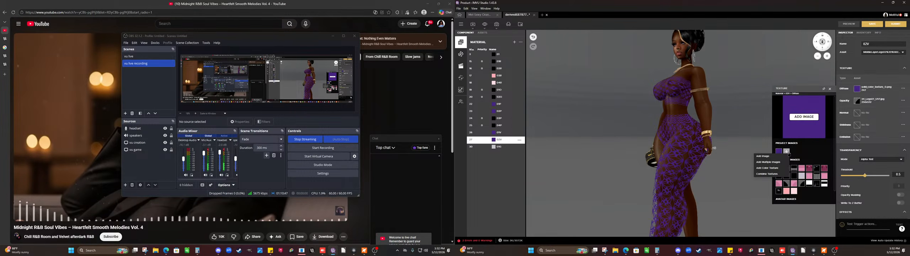
{"action": "left_click", "coordinate": [782, 168]}
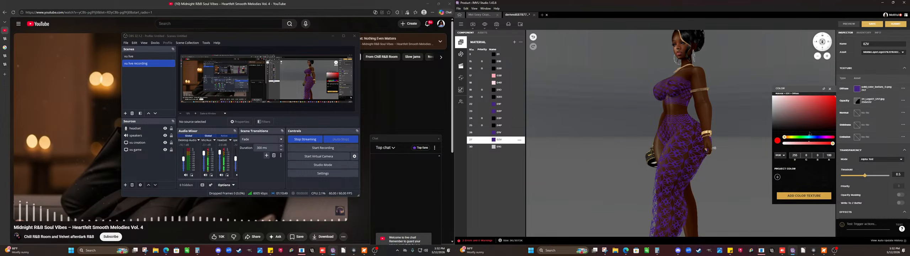
{"action": "mouse_move", "coordinate": [833, 102]}
{"action": "left_mouse_down"}
{"action": "mouse_move", "coordinate": [821, 115]}
{"action": "mouse_move", "coordinate": [837, 100]}
{"action": "left_mouse_up"}
{"action": "left_click_drag", "start_coordinate": [833, 115], "coordinate": [833, 116]}
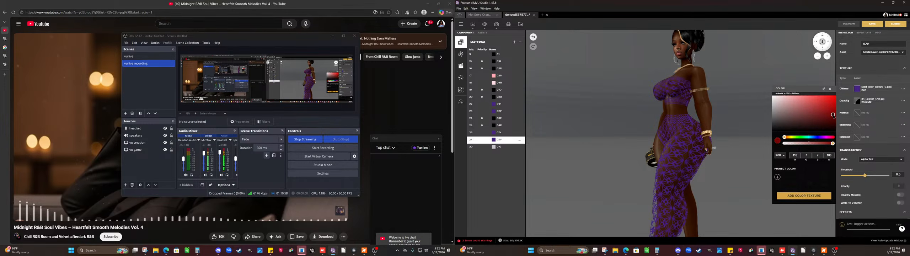
{"action": "left_click", "coordinate": [807, 197]}
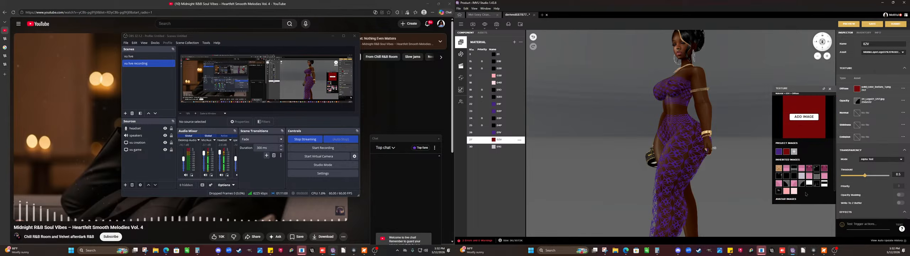
- Combine the dark red texture with a purple layer covering its upper-left part, and apply the blend to the material
{"action": "left_click", "coordinate": [795, 152]}
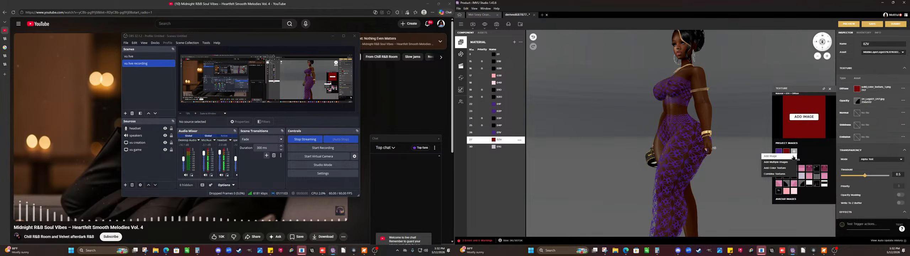
{"action": "left_click", "coordinate": [785, 174]}
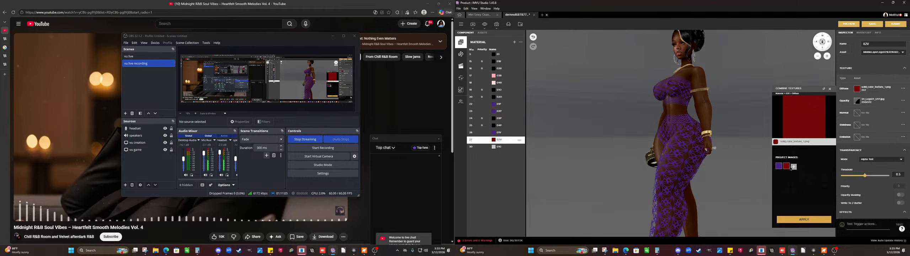
{"action": "left_click", "coordinate": [778, 166]}
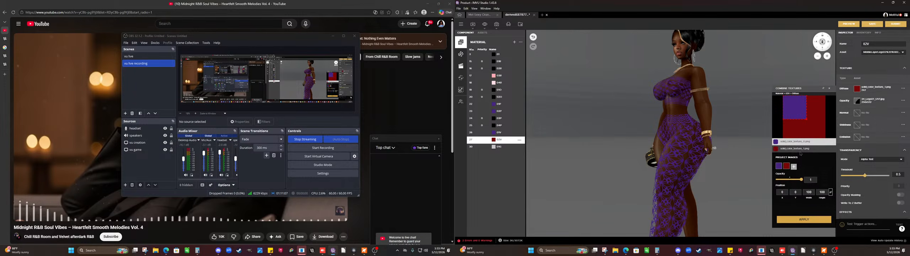
{"action": "left_click", "coordinate": [804, 218]}
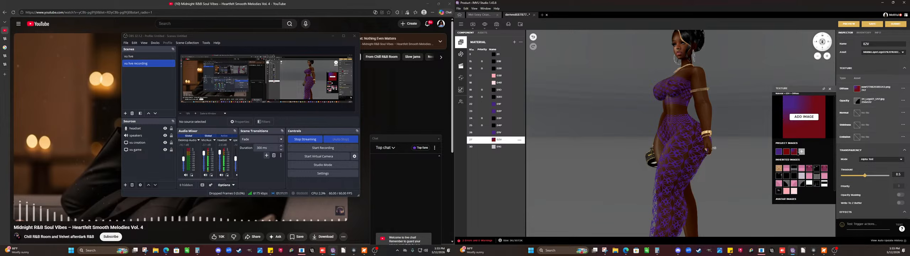
- Combine the red-purple blend with the solid purple texture, stretch the purple layer over the blend, and apply the result
{"action": "left_click", "coordinate": [801, 151]}
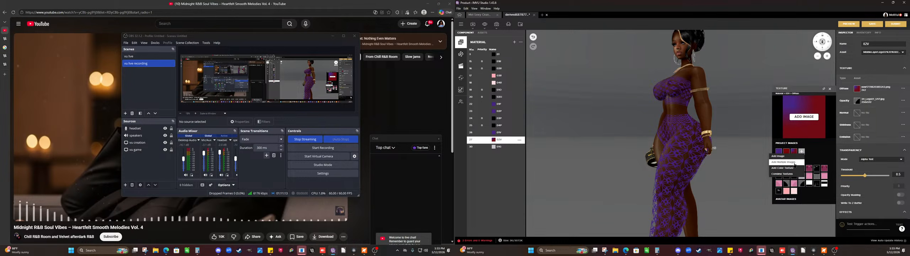
{"action": "left_click", "coordinate": [792, 174]}
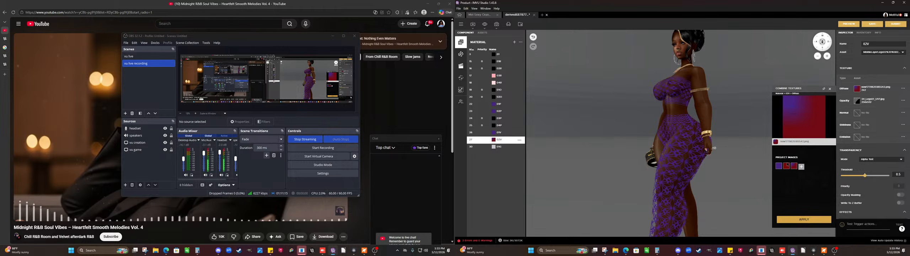
{"action": "left_click", "coordinate": [785, 166]}
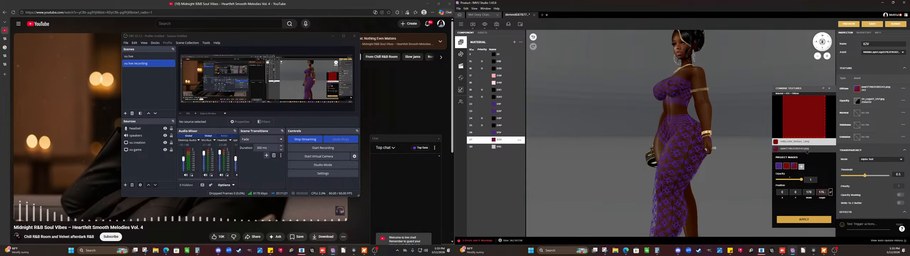
{"action": "left_click", "coordinate": [781, 167]}
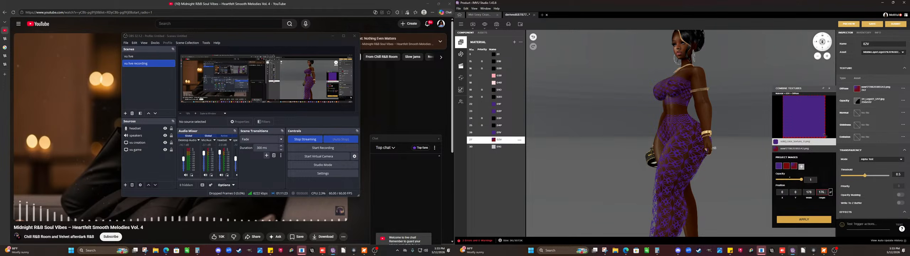
{"action": "mouse_move", "coordinate": [824, 135]}
{"action": "left_mouse_down"}
{"action": "mouse_move", "coordinate": [816, 126]}
{"action": "mouse_move", "coordinate": [822, 135]}
{"action": "left_mouse_up"}
{"action": "left_click", "coordinate": [816, 219]}
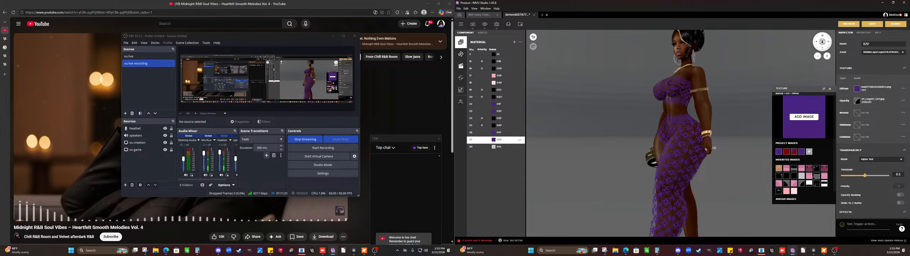
- Try the red-purple blended texture on the material again, and set its diffuse map to solid dark red instead
{"action": "mouse_move", "coordinate": [803, 153]}
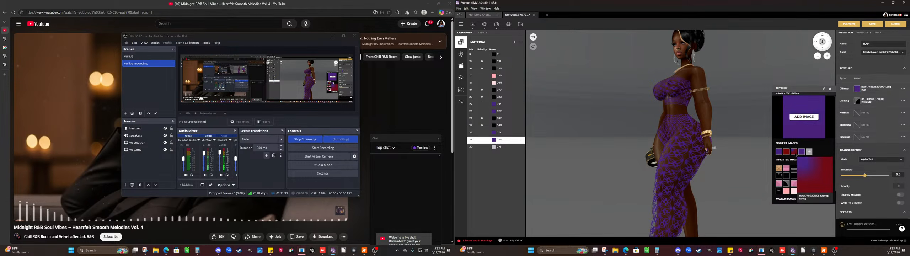
{"action": "left_click", "coordinate": [794, 153]}
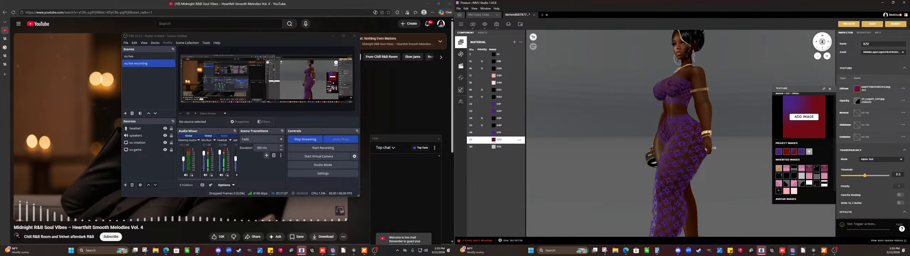
{"action": "mouse_move", "coordinate": [797, 167]}
{"action": "left_click", "coordinate": [786, 151]}
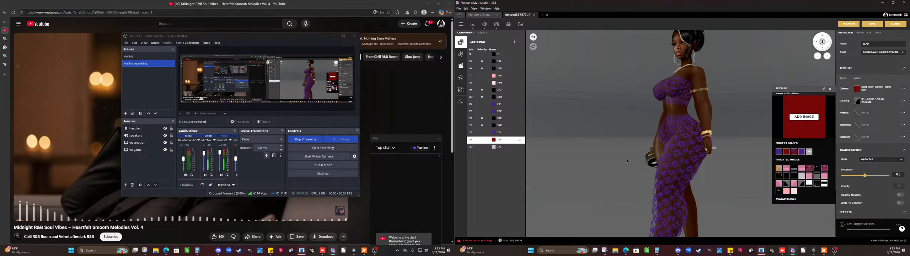
- Replace the diffuse maps of the three remaining purple outfit materials with the dark red color texture, and update the avatar
{"action": "left_click", "coordinate": [496, 132]}
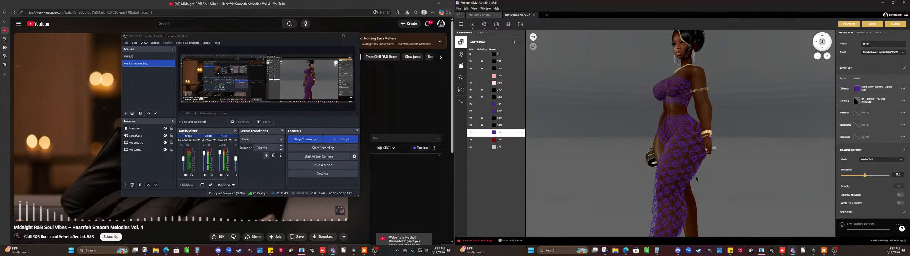
{"action": "left_click", "coordinate": [857, 88]}
{"action": "left_click", "coordinate": [786, 152]}
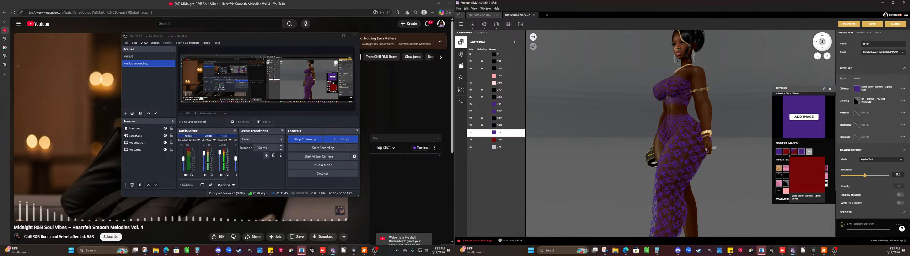
{"action": "left_click", "coordinate": [496, 111]}
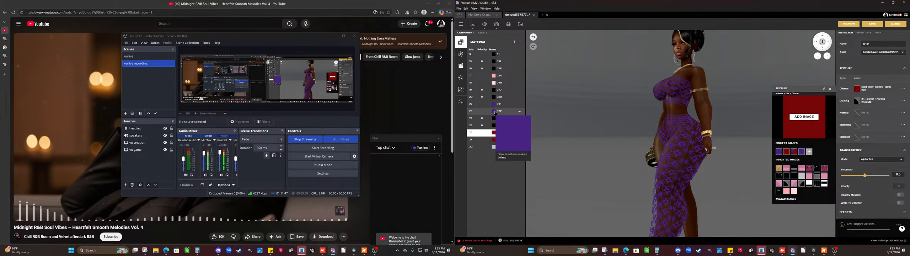
{"action": "left_click", "coordinate": [857, 88]}
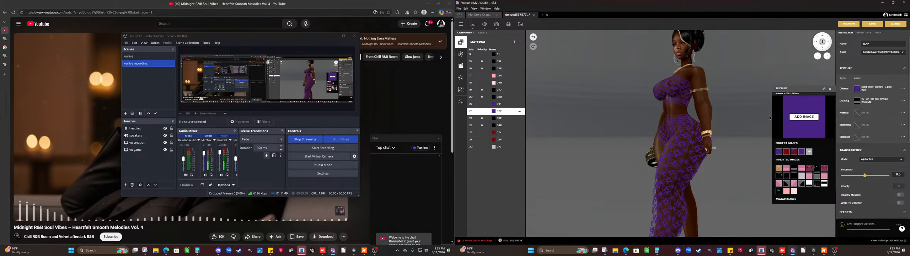
{"action": "left_click", "coordinate": [785, 151]}
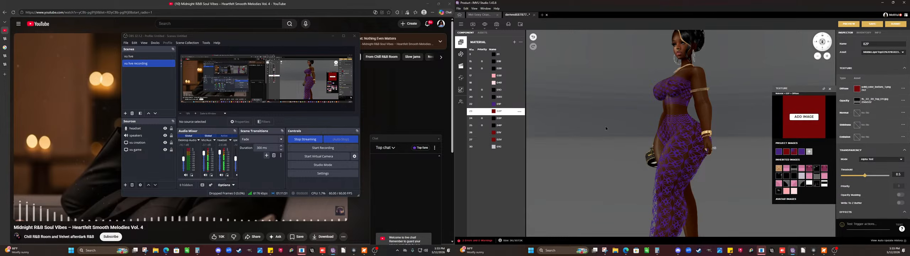
{"action": "left_click", "coordinate": [497, 104]}
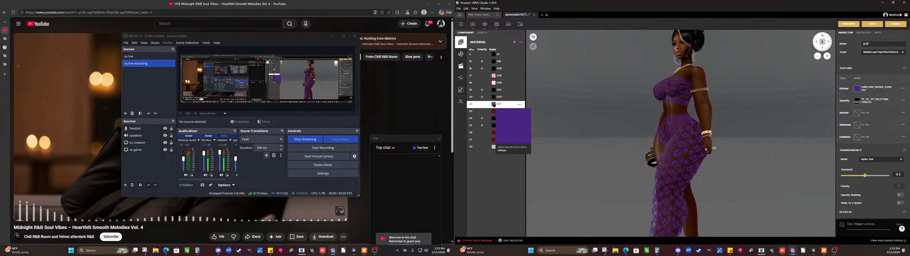
{"action": "left_click", "coordinate": [857, 88]}
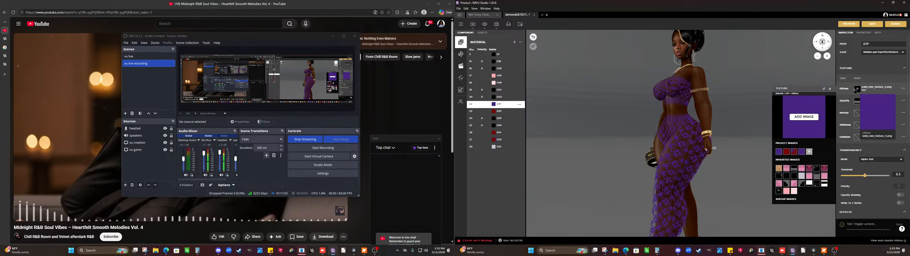
{"action": "left_click", "coordinate": [787, 151]}
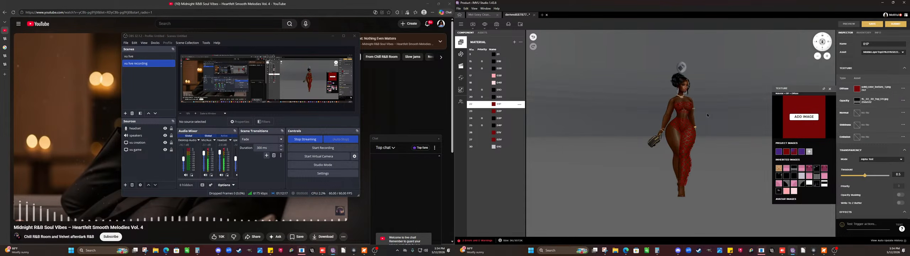
- Examine the red lace outfit on the avatar up close and at full length, and close the texture picker
{"action": "scroll", "coordinate": [706, 115], "scroll_direction": "up", "scroll_amount": 5}
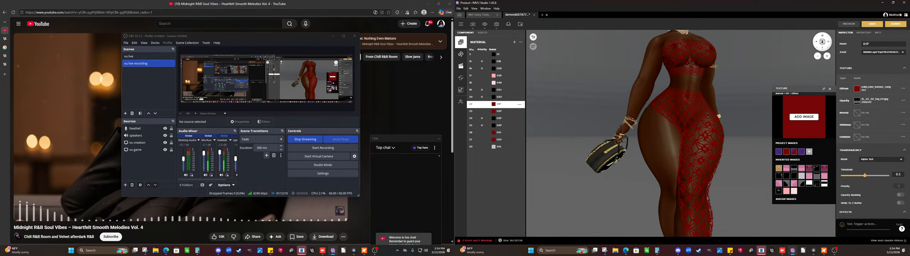
{"action": "scroll", "coordinate": [708, 115], "scroll_direction": "down", "scroll_amount": 3}
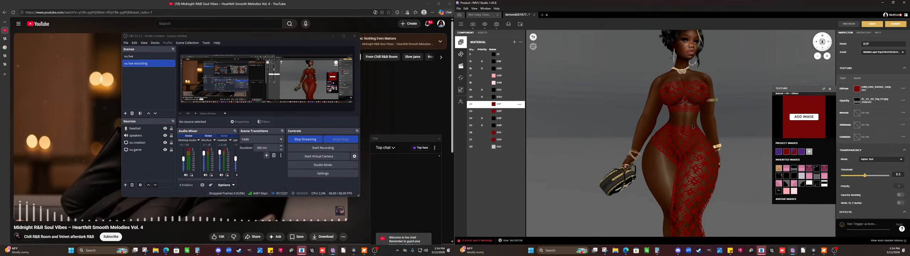
{"action": "scroll", "coordinate": [693, 126], "scroll_direction": "down", "scroll_amount": 3}
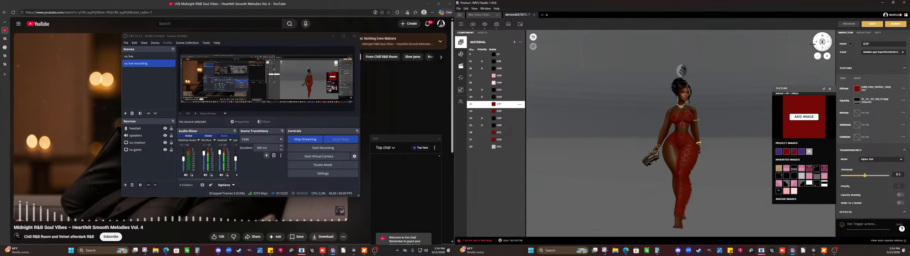
{"action": "left_click", "coordinate": [828, 88]}
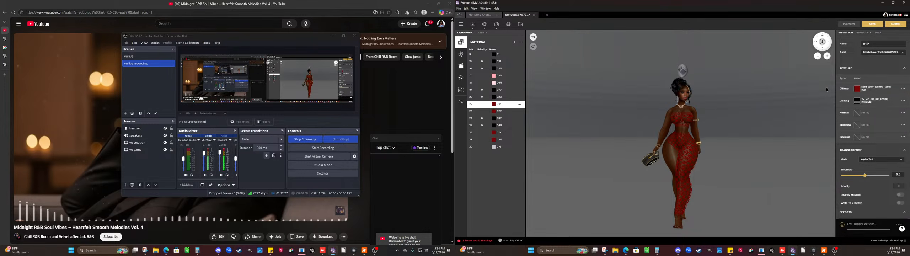
- Generate mannequin thumbnail options for the product's optional image, cancelling and restarting the generation until previews load
{"action": "left_click", "coordinate": [878, 33]}
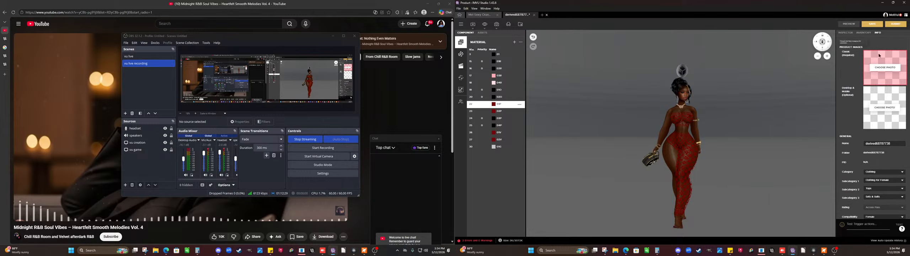
{"action": "left_click", "coordinate": [885, 107]}
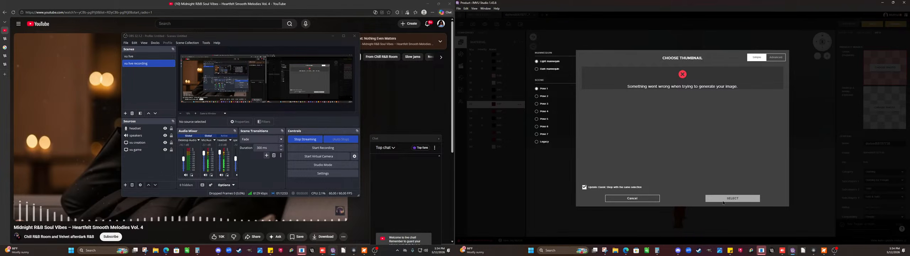
{"action": "left_click", "coordinate": [632, 198]}
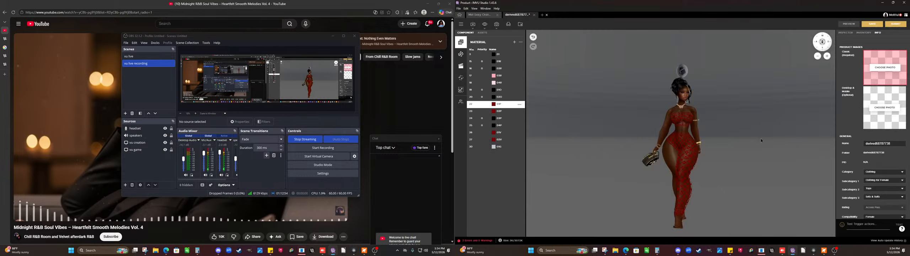
{"action": "left_click", "coordinate": [884, 108]}
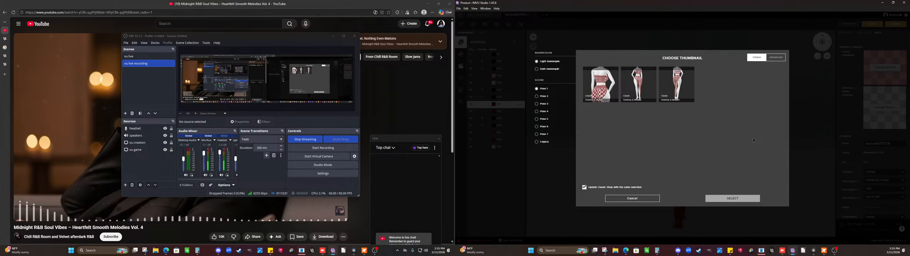
{"action": "left_click", "coordinate": [654, 201]}
{"action": "left_click", "coordinate": [894, 111]}
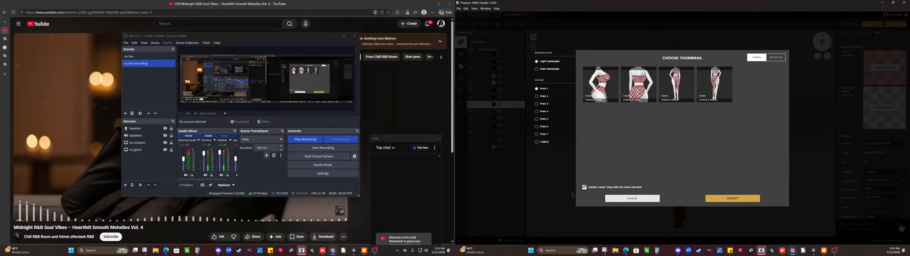
- Switch to the IMVU client and accept the incoming chat invitation to the On My Block room
{"action": "left_click", "coordinate": [312, 250]}
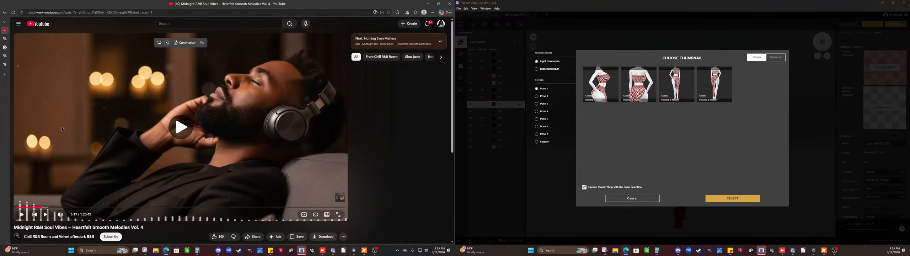
{"action": "mouse_move", "coordinate": [301, 250]}
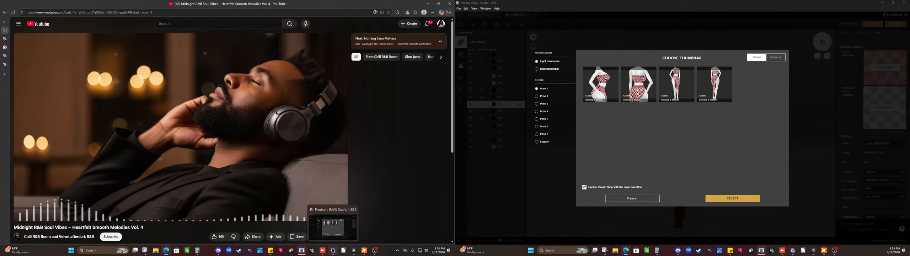
{"action": "left_click", "coordinate": [302, 251]}
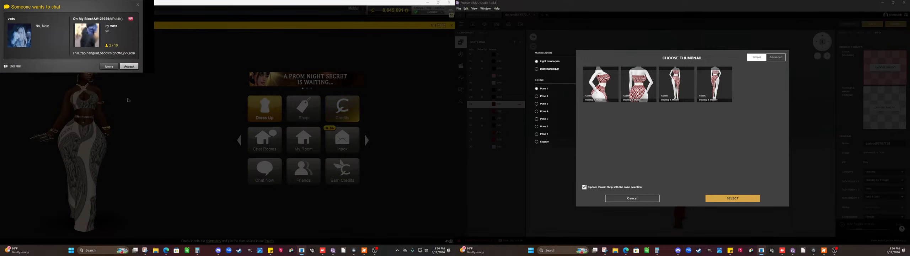
{"action": "left_click", "coordinate": [129, 66]}
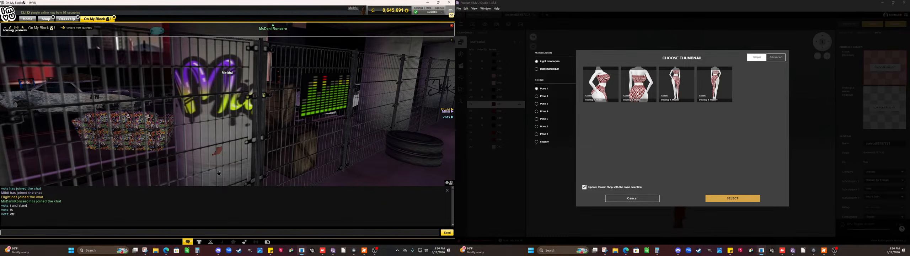
- Look around the On My Block room and move the avatar to a seat at the board game table
{"action": "left_click_drag", "start_coordinate": [209, 173], "coordinate": [192, 169]}
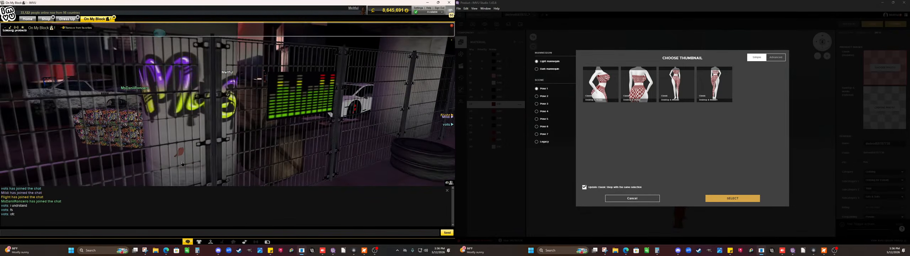
{"action": "left_click", "coordinate": [374, 250]}
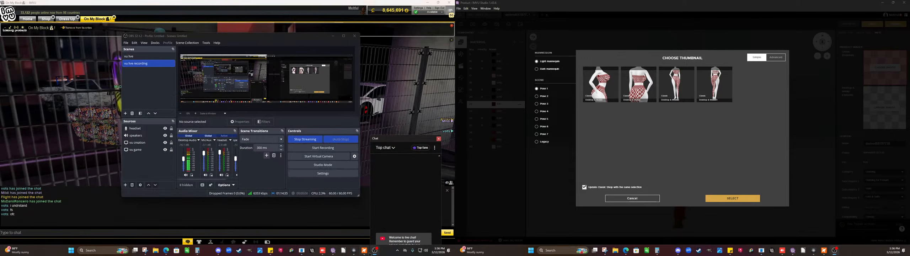
{"action": "left_click", "coordinate": [280, 233]}
{"action": "scroll", "coordinate": [203, 141], "scroll_direction": "up", "scroll_amount": 5}
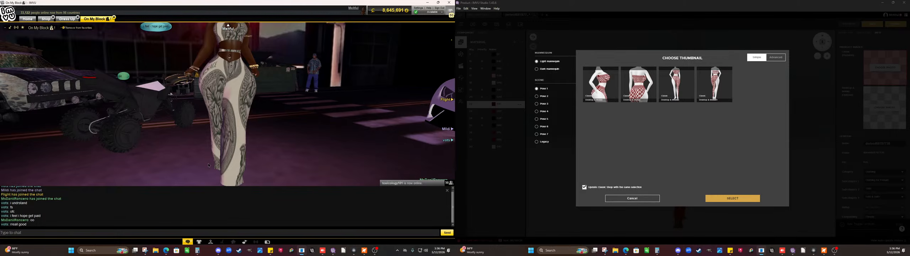
{"action": "scroll", "coordinate": [263, 154], "scroll_direction": "down", "scroll_amount": 5}
{"action": "left_click_drag", "start_coordinate": [262, 154], "coordinate": [380, 124]}
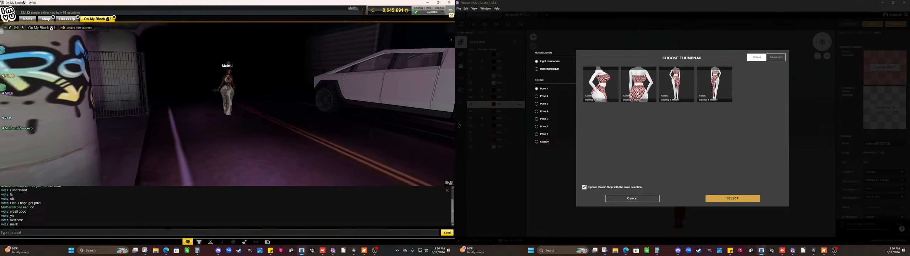
{"action": "left_click_drag", "start_coordinate": [458, 125], "coordinate": [388, 124]}
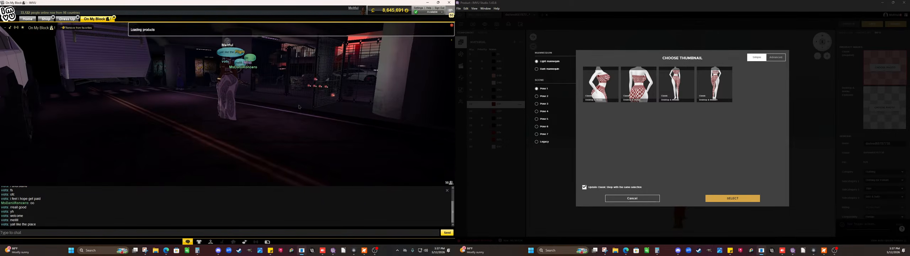
{"action": "left_click", "coordinate": [216, 81]}
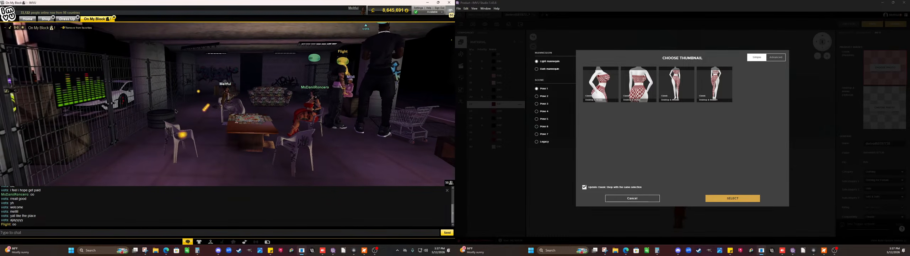
- Send the room chat messages "hey yall", "im over heer live streaming" and "z"
{"action": "type", "text": "h"}
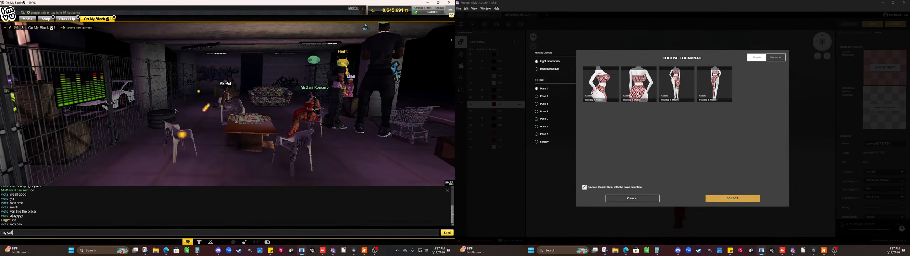
{"action": "type", "text": "ey yall"}
{"action": "key", "text": "Return"}
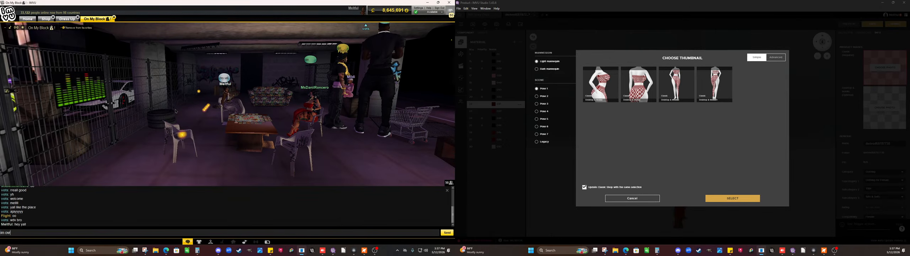
{"action": "type", "text": "im ovr"}
{"action": "key", "text": "BackSpace"}
{"action": "type", "text": "er heer live streaming"}
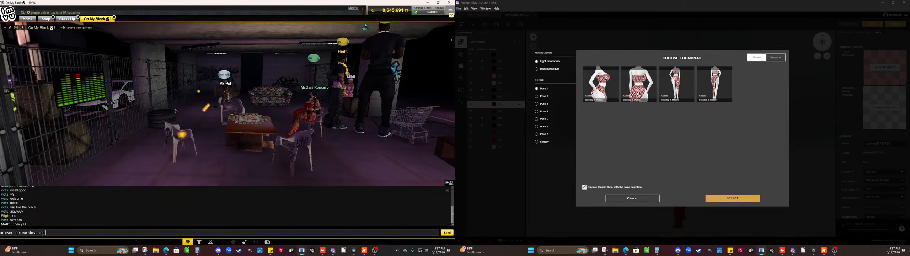
{"action": "key", "text": "Return"}
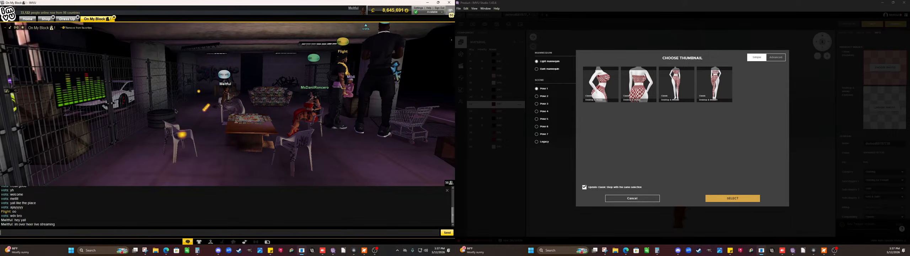
{"action": "type", "text": "z"}
{"action": "key", "text": "Return"}
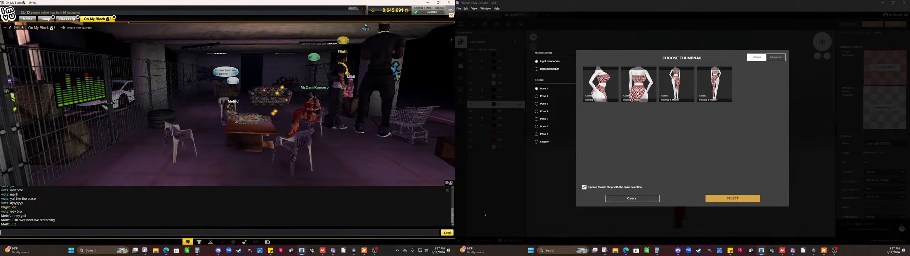
- Switch back to IMVU Studio, cancel the thumbnail selection and regenerate the mannequin previews for the optional product image
{"action": "left_click", "coordinate": [618, 198]}
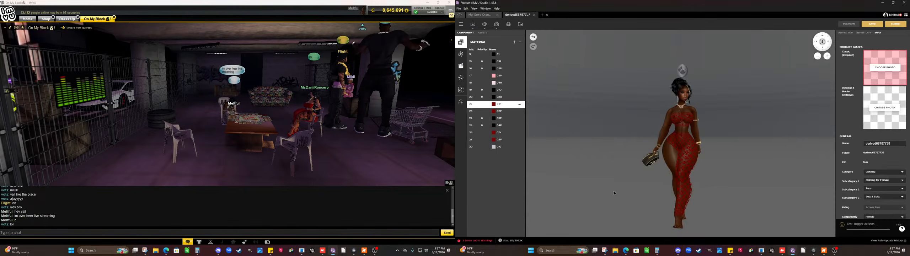
{"action": "left_click", "coordinate": [886, 109]}
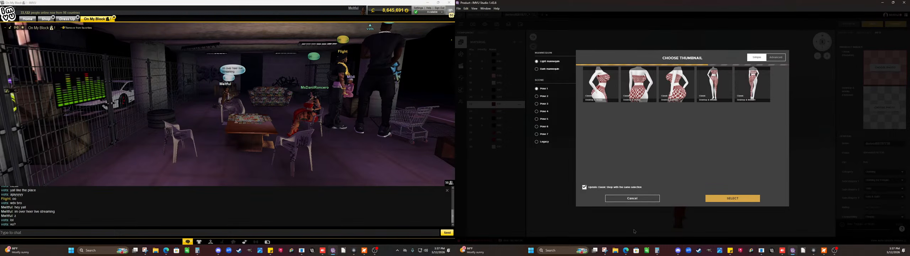
- Return to the IMVU room chat, send "yup", turn the view toward the seated avatars, and send "hey mama"
{"action": "left_click", "coordinate": [191, 233]}
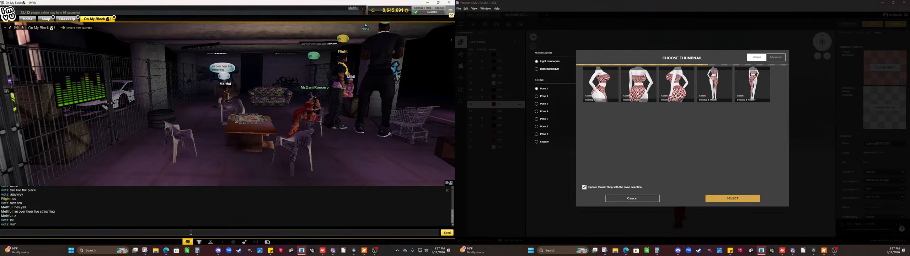
{"action": "type", "text": "yup"}
{"action": "key", "text": "Return"}
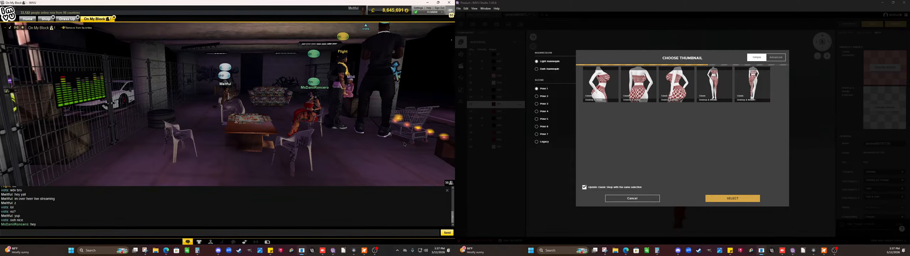
{"action": "left_click_drag", "start_coordinate": [377, 142], "coordinate": [411, 137]}
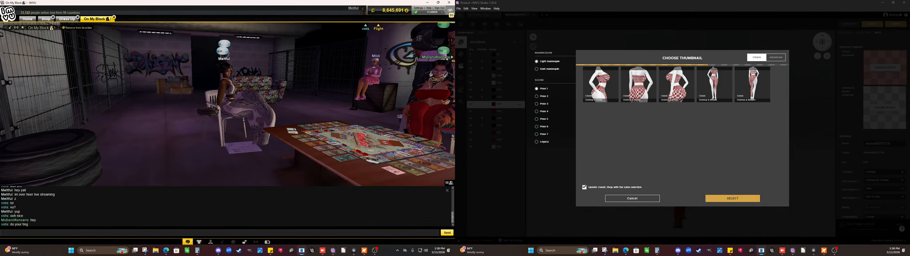
{"action": "left_click_drag", "start_coordinate": [413, 136], "coordinate": [412, 141]}
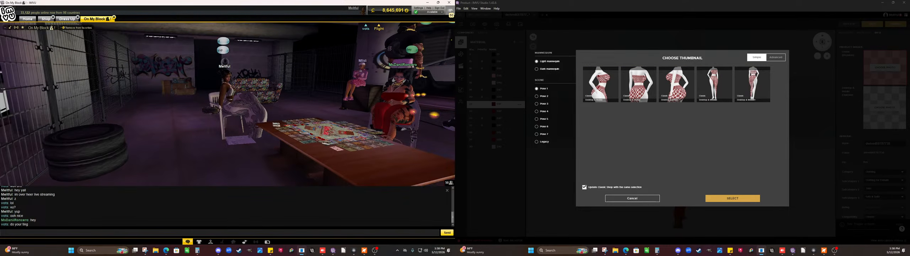
{"action": "type", "text": "hey"}
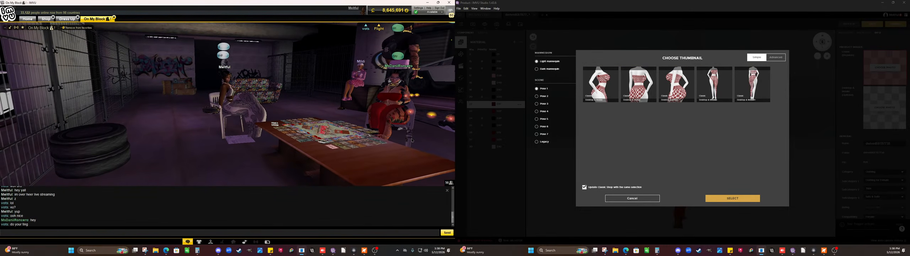
{"action": "type", "text": " mama"}
{"action": "key", "text": "Return"}
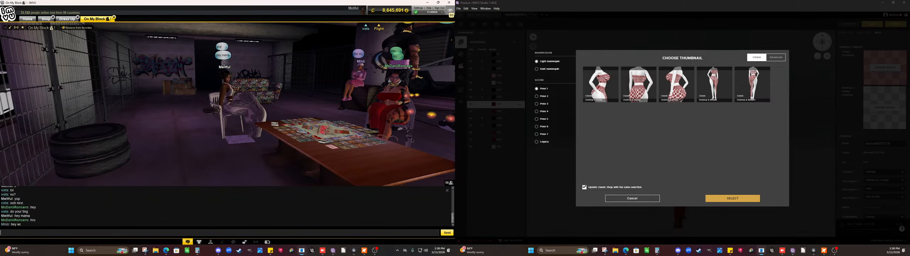
- Send the chat replies "ty", "im good" and "n yall how yall doin" to the room
{"action": "key", "text": "Return"}
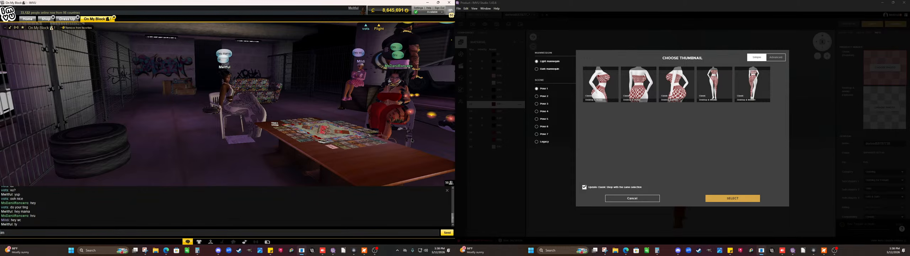
{"action": "type", "text": "im good"}
{"action": "key", "text": "Return"}
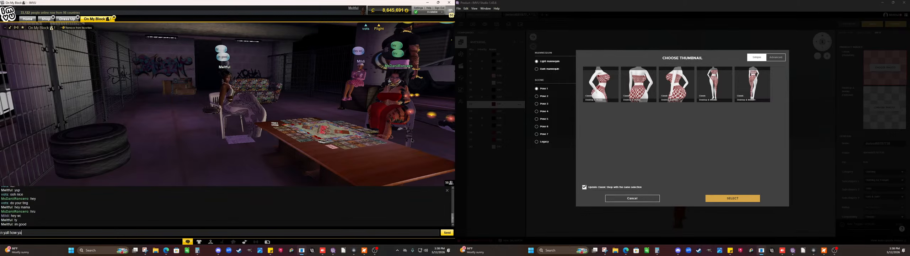
{"action": "key", "text": "Return"}
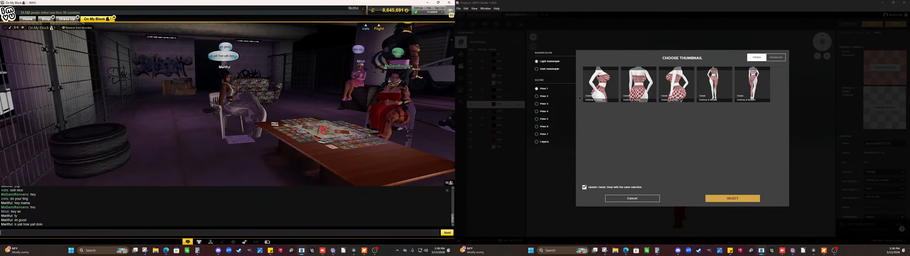
- Generate the Pose 2 mannequin previews for the thumbnail and send the chat reply "twu" in the IMVU room
{"action": "left_click", "coordinate": [538, 99]}
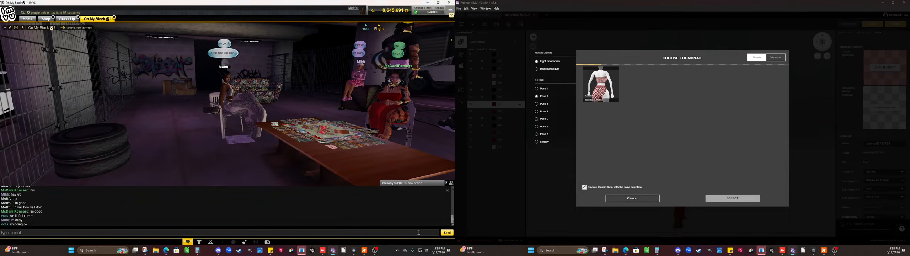
{"action": "left_click", "coordinate": [418, 232]}
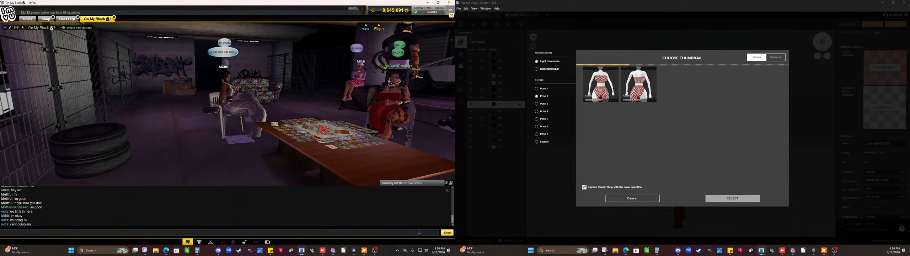
{"action": "type", "text": "twu"}
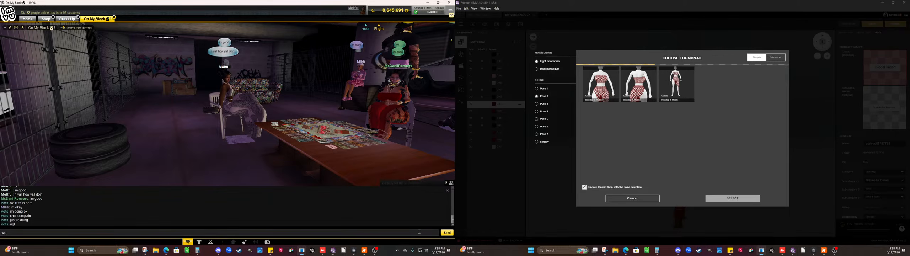
{"action": "key", "text": "Return"}
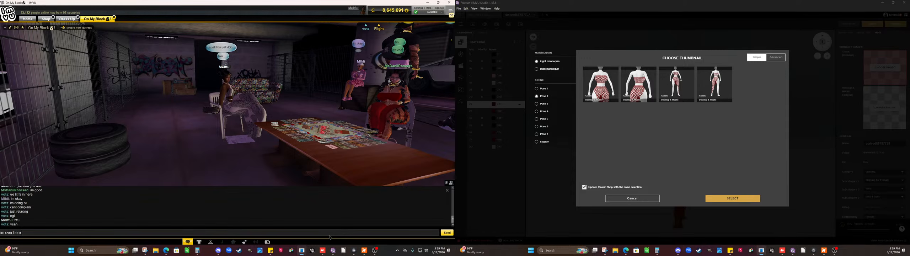
- Send the room chat messages "im over here creating while being on live for my youtube" and "z"
{"action": "type", "text": "creating while being on live for"}
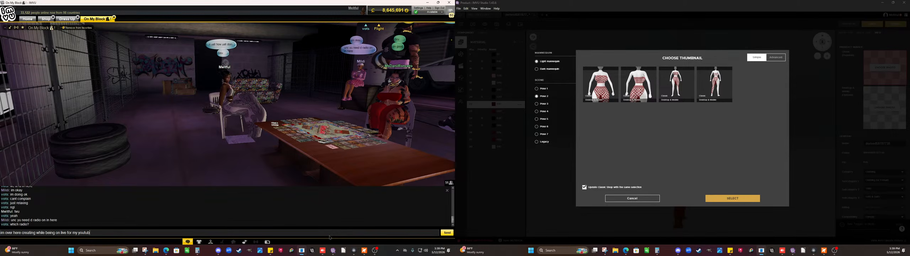
{"action": "type", "text": "my youtube"}
{"action": "key", "text": "Return"}
{"action": "type", "text": "z"}
{"action": "key", "text": "Return"}
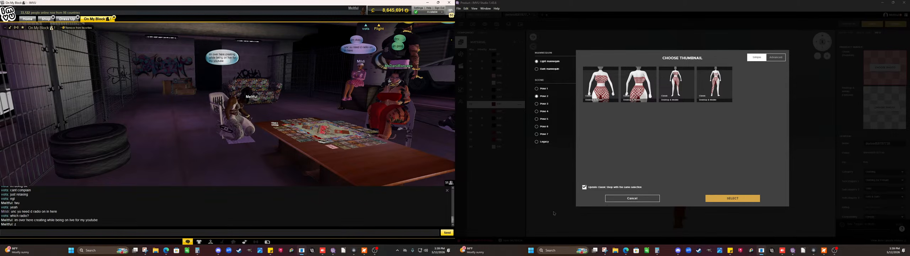
- Set the thumbnail scene back to Pose 1, then bring up the YouTube browser window and OBS
{"action": "left_click", "coordinate": [536, 88]}
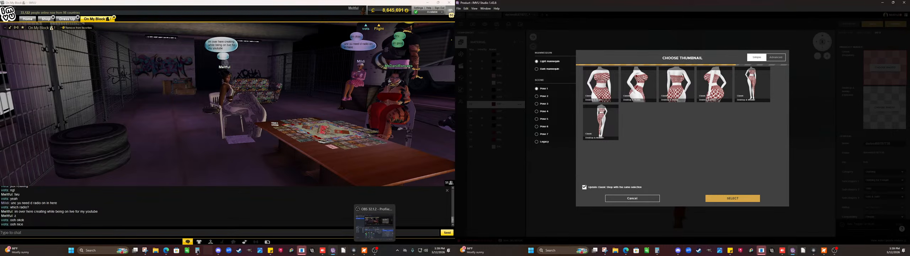
{"action": "left_click", "coordinate": [166, 250]}
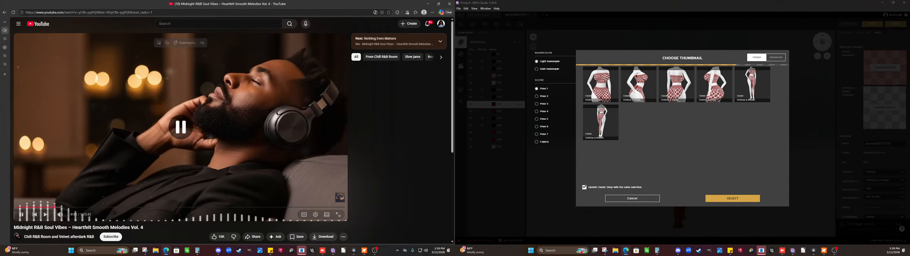
{"action": "left_click", "coordinate": [363, 251]}
{"action": "left_click", "coordinate": [364, 250]}
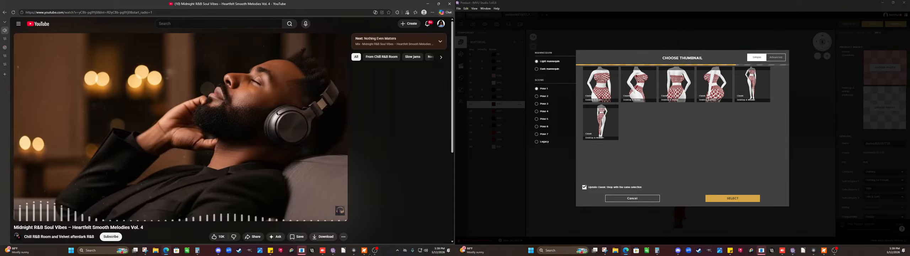
{"action": "left_click", "coordinate": [375, 250]}
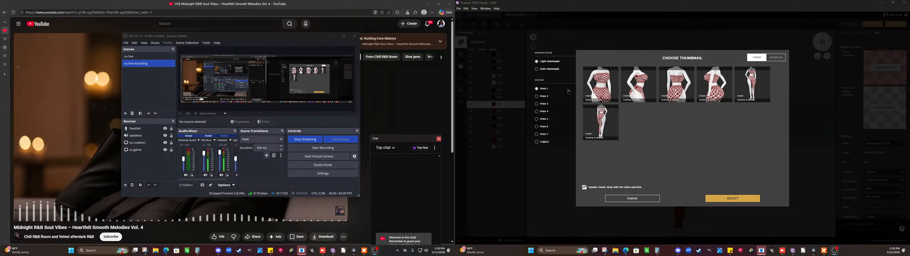
- Apply the front close-up Pose 1 thumbnail as the optional product image and show the LACE SEXY FIT_BLACK product page in the browser
{"action": "left_click", "coordinate": [595, 86]}
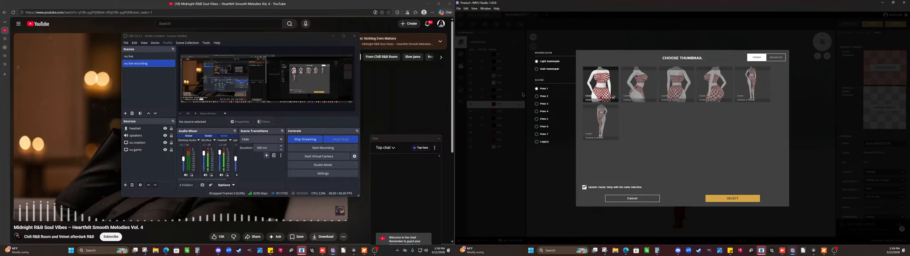
{"action": "left_click", "coordinate": [734, 198]}
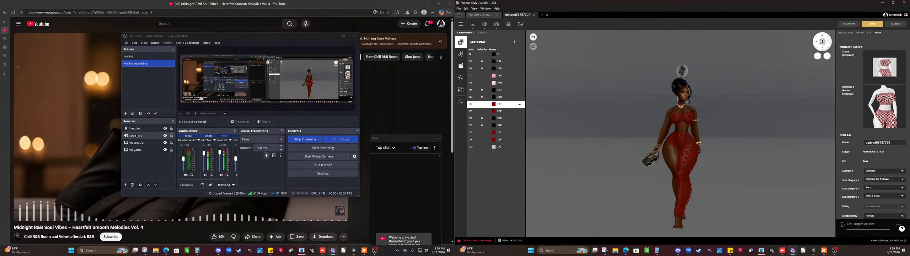
{"action": "left_click", "coordinate": [5, 69]}
{"action": "left_click", "coordinate": [5, 67]}
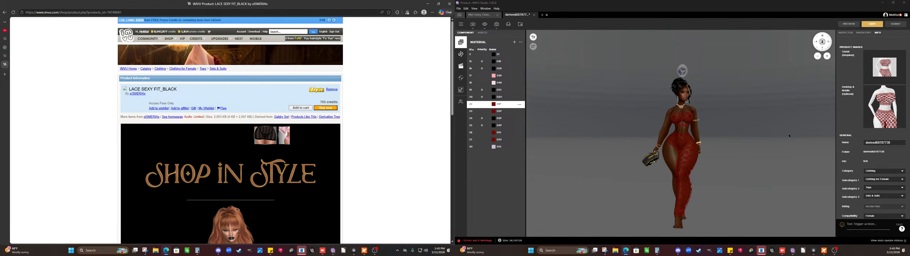
- Name the product "Mel Red Lace Sexy Fit" in IMVU Studio and copy that name
{"action": "double_click", "coordinate": [888, 142]}
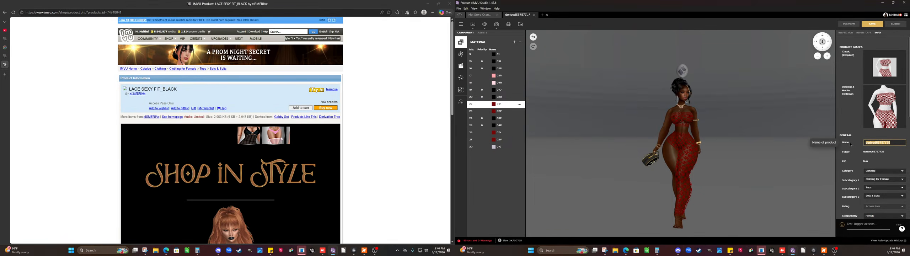
{"action": "type", "text": "Mel"}
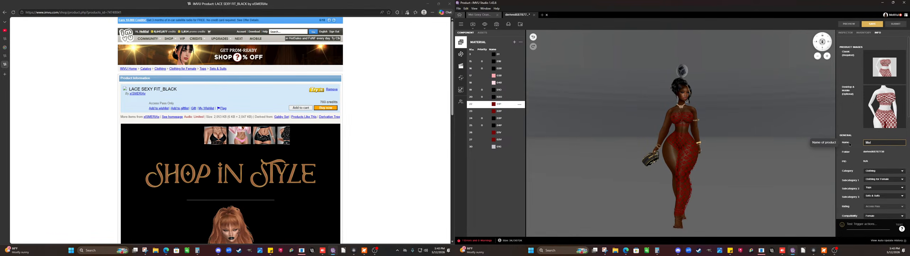
{"action": "type", "text": " Red"}
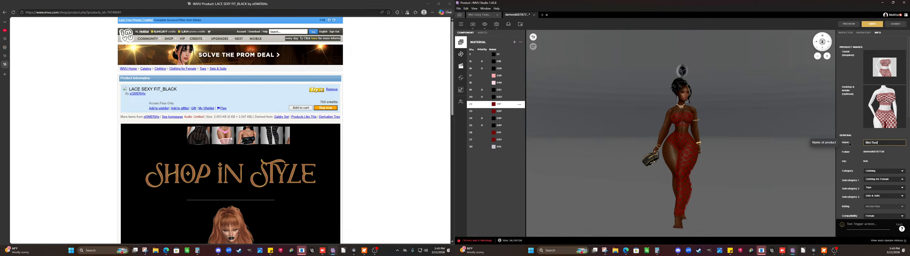
{"action": "type", "text": " Lac"}
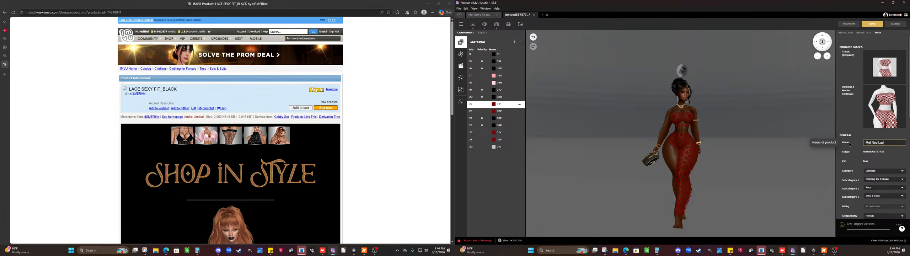
{"action": "type", "text": "e S"}
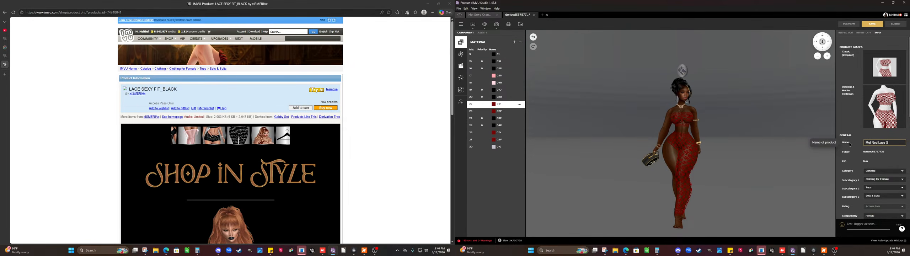
{"action": "type", "text": "exy Fit"}
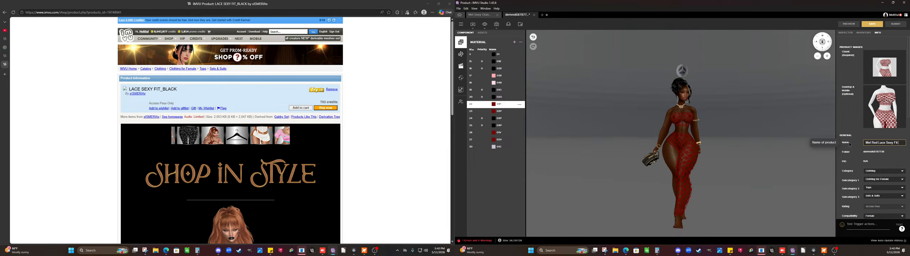
{"action": "mouse_move", "coordinate": [871, 142]}
{"action": "left_mouse_down"}
{"action": "mouse_move", "coordinate": [899, 143]}
{"action": "mouse_move", "coordinate": [862, 143]}
{"action": "left_mouse_up"}
{"action": "key", "text": "ctrl+c"}
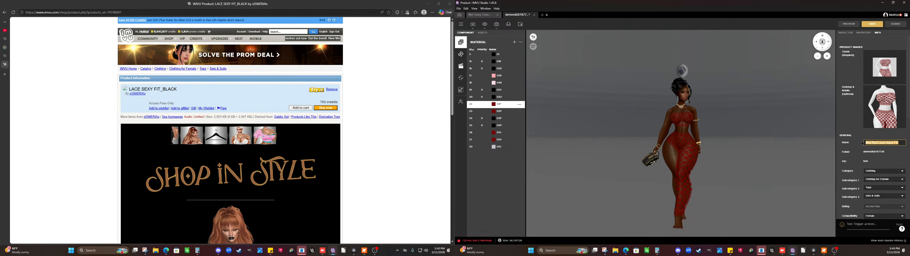
- Set the product's profit to 400 credits
{"action": "left_click", "coordinate": [879, 166]}
{"action": "scroll", "coordinate": [879, 168], "scroll_direction": "down", "scroll_amount": 5}
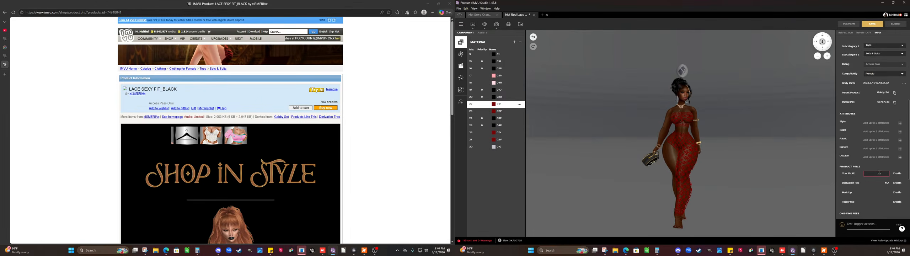
{"action": "left_click", "coordinate": [879, 173]}
{"action": "type", "text": "400"}
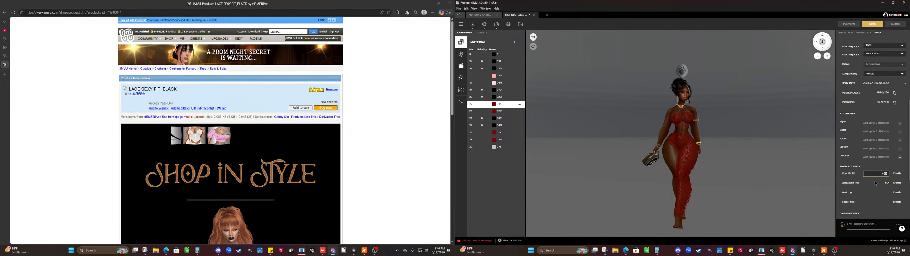
{"action": "left_click", "coordinate": [875, 183]}
- Turn off the Derivable option and paste the product name into the search keyword entry
{"action": "scroll", "coordinate": [870, 169], "scroll_direction": "down", "scroll_amount": 3}
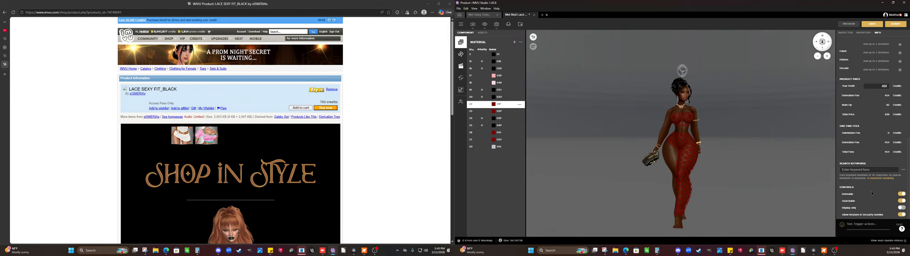
{"action": "left_click", "coordinate": [870, 169]}
{"action": "key", "text": "ctrl+v"}
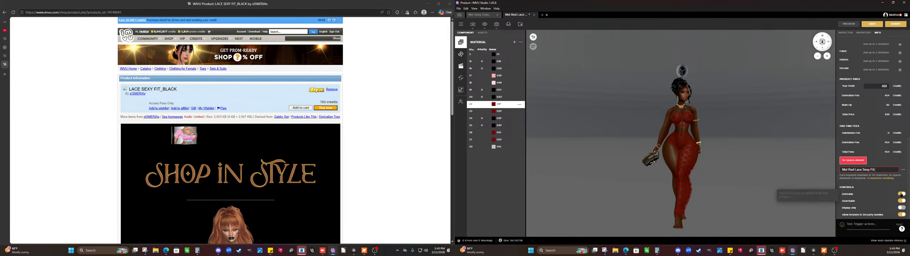
{"action": "left_click", "coordinate": [900, 194]}
{"action": "left_click", "coordinate": [851, 169]}
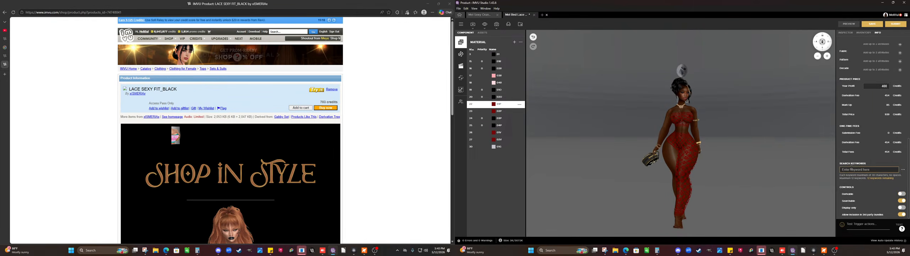
{"action": "key", "text": "ctrl+v"}
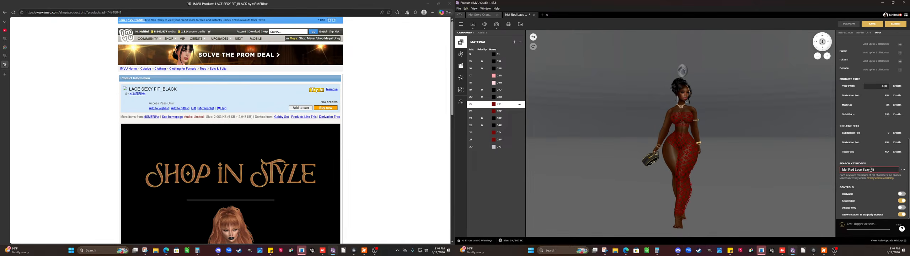
- Remove the spaces from the pasted name and add "MelRedLaceSexyFit" as a search keyword
{"action": "left_click", "coordinate": [870, 170]}
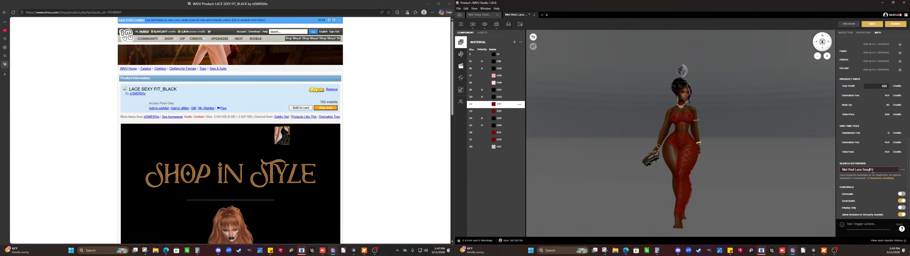
{"action": "key", "text": "BackSpace"}
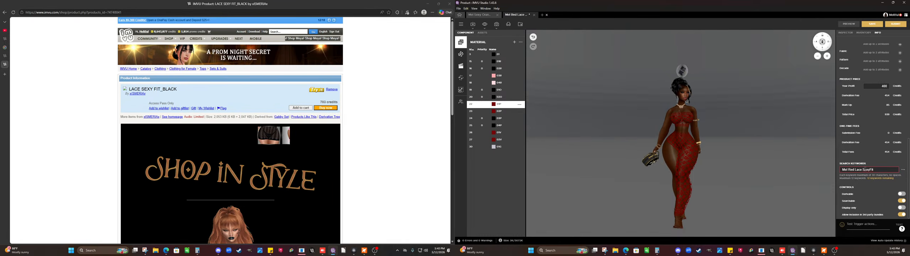
{"action": "left_click", "coordinate": [855, 170]}
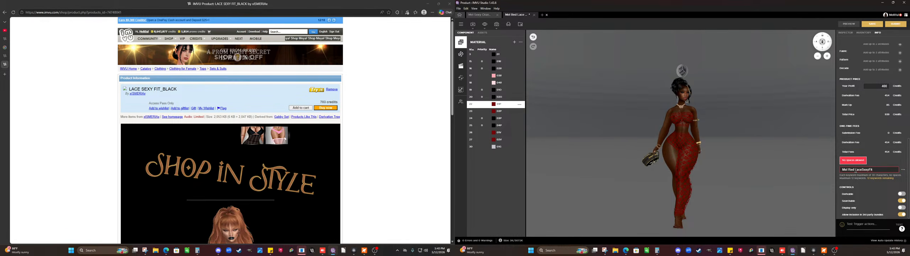
{"action": "key", "text": "BackSpace"}
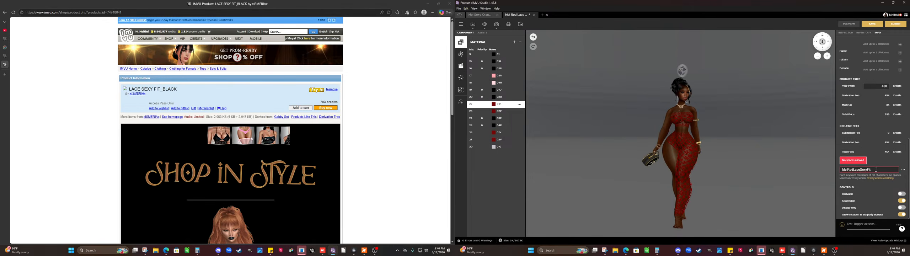
{"action": "left_click_drag", "start_coordinate": [873, 170], "coordinate": [828, 168]}
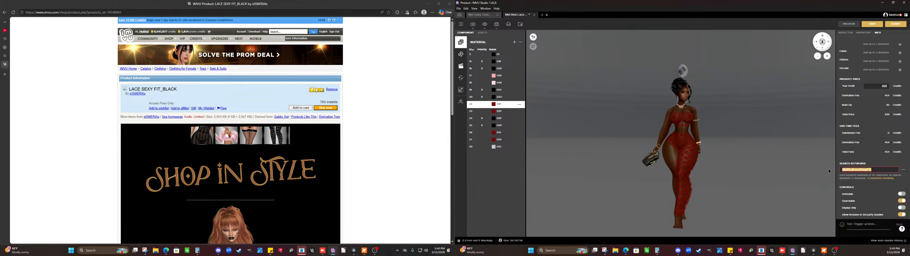
{"action": "left_click", "coordinate": [885, 170]}
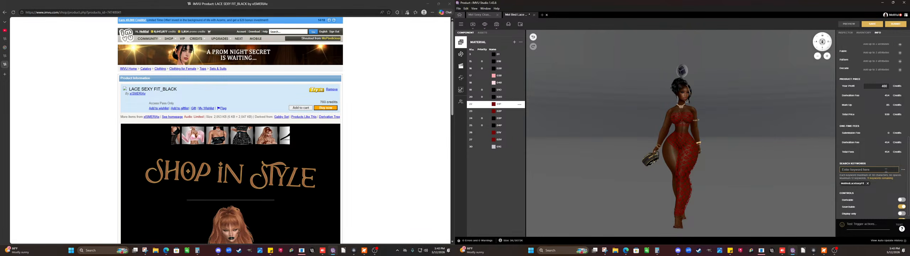
{"action": "key", "text": "Return"}
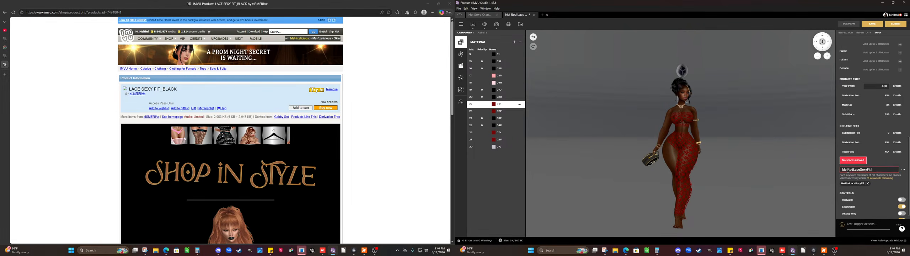
- Cut the repeated keyword text down to "Mel" and add it as a second search keyword
{"action": "left_click_drag", "start_coordinate": [847, 169], "coordinate": [887, 172]}
{"action": "key", "text": "ctrl+c"}
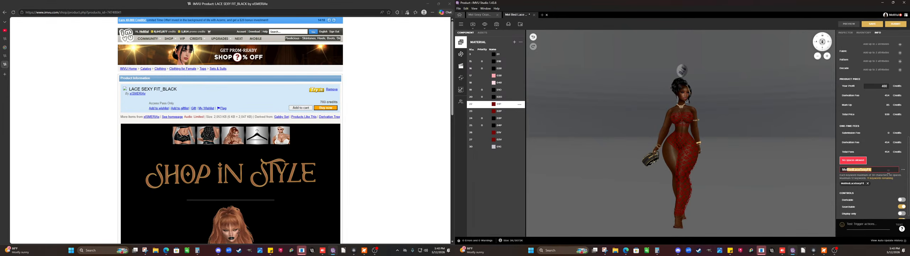
{"action": "key", "text": "BackSpace"}
{"action": "key", "text": "Return"}
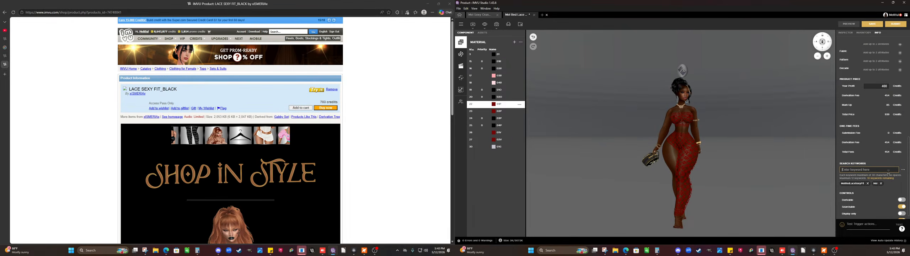
- Add "RedLaceSexyFit" as a search keyword, then shorten the repeated text to "RedFit" and add that too
{"action": "key", "text": "ctrl+v"}
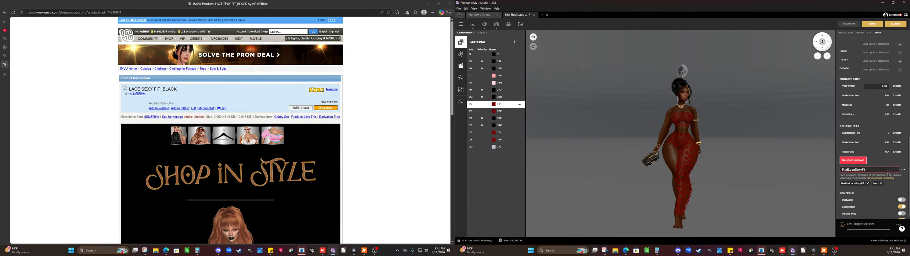
{"action": "key", "text": "Return"}
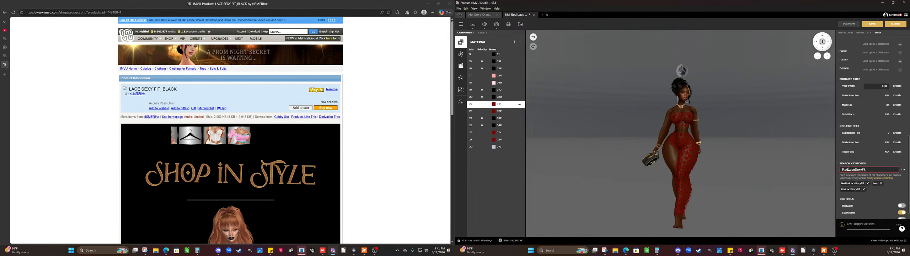
{"action": "left_click_drag", "start_coordinate": [847, 170], "coordinate": [855, 170]}
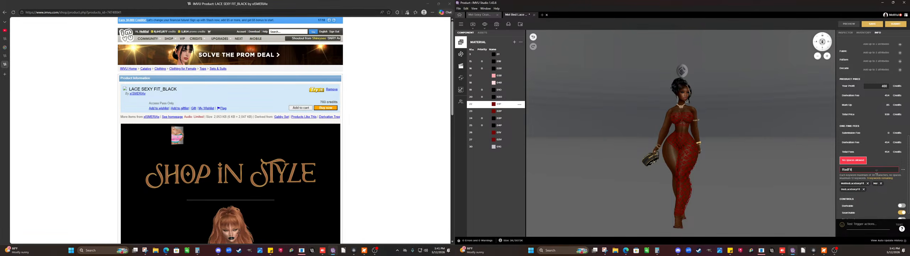
{"action": "key", "text": "Return"}
- Paste the keyword text twice more, cutting it down to "RedLace" and "Red", and add each as a search keyword
{"action": "key", "text": "ctrl+v"}
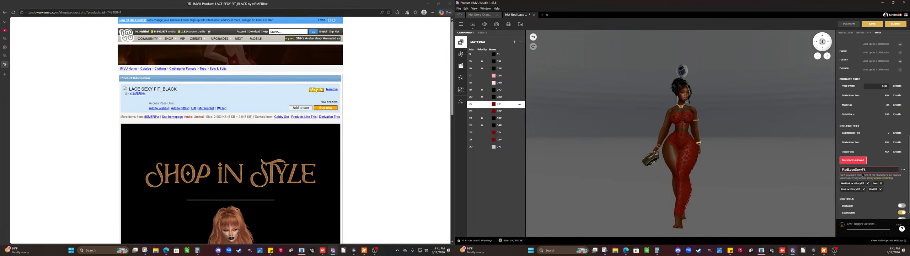
{"action": "left_click_drag", "start_coordinate": [854, 170], "coordinate": [876, 176]}
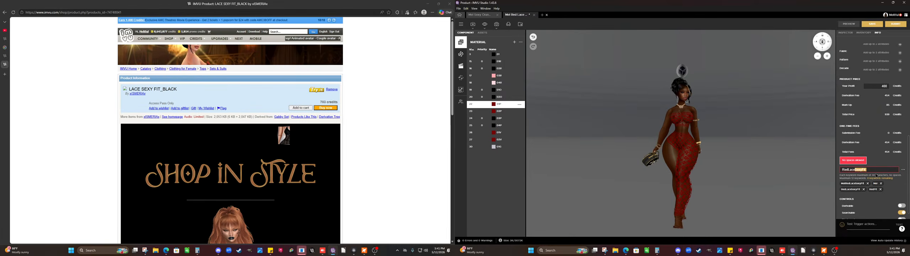
{"action": "key", "text": "BackSpace"}
{"action": "key", "text": "Return"}
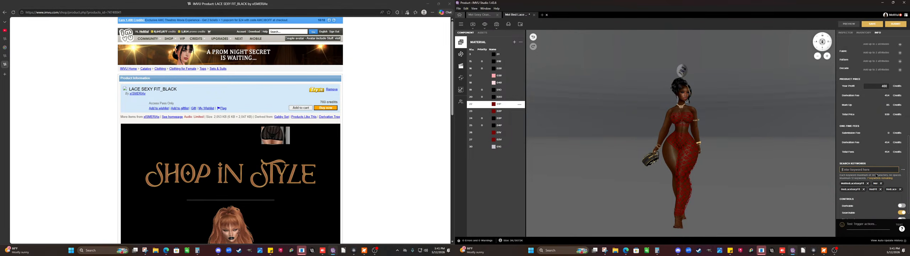
{"action": "key", "text": "ctrl+v"}
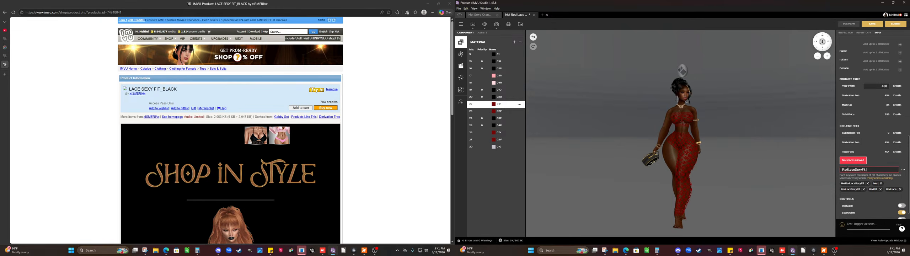
{"action": "left_click_drag", "start_coordinate": [847, 170], "coordinate": [878, 169]}
{"action": "key", "text": "ctrl+c"}
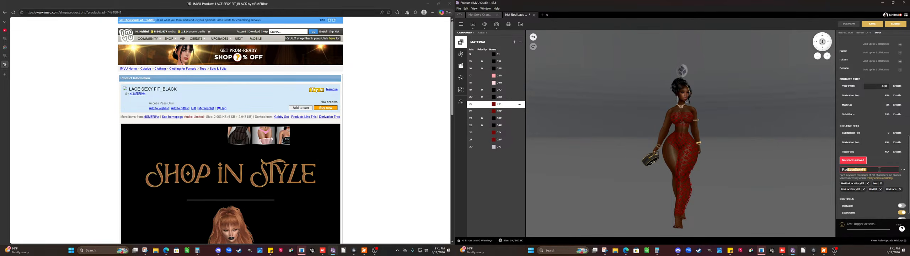
{"action": "key", "text": "BackSpace"}
{"action": "key", "text": "Return"}
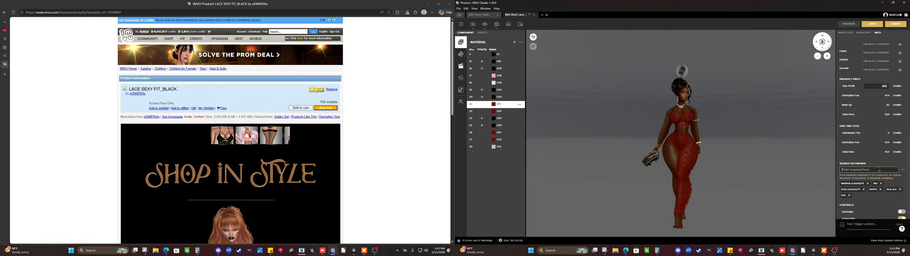
- Add "LaceSexyFit" as a search keyword, and remove "Sexy" from the repeated text to add "LaceFit"
{"action": "key", "text": "ctrl+v"}
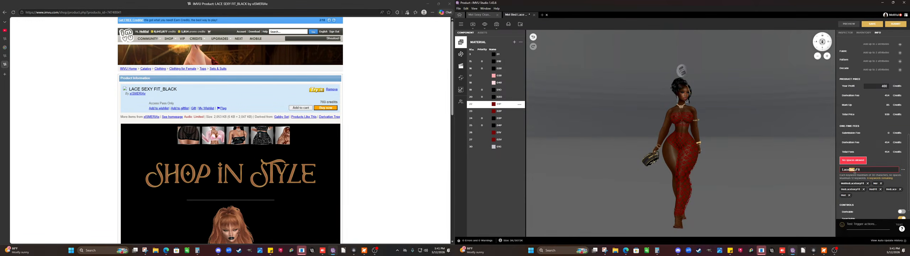
{"action": "left_click_drag", "start_coordinate": [849, 170], "coordinate": [855, 172]}
{"action": "left_click", "coordinate": [877, 171]}
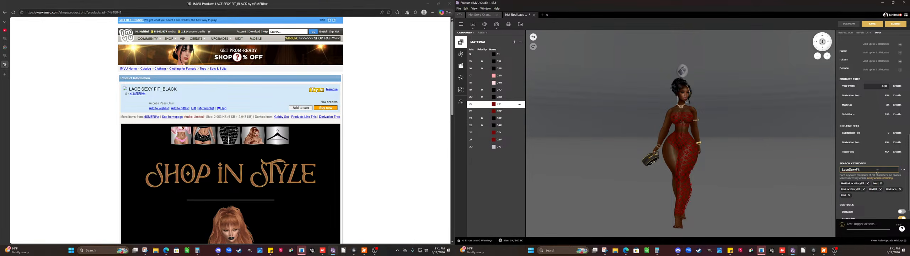
{"action": "key", "text": "Return"}
{"action": "key", "text": "space"}
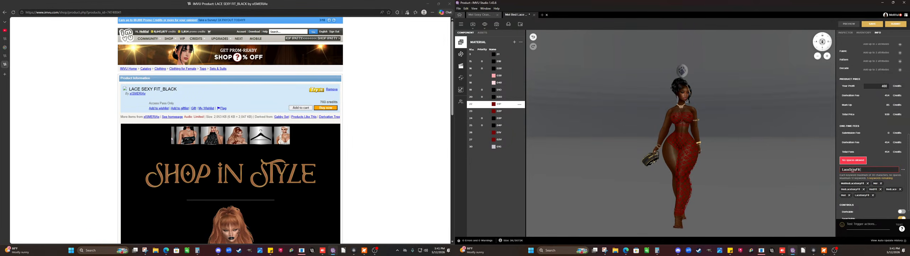
{"action": "left_click_drag", "start_coordinate": [850, 170], "coordinate": [856, 170]}
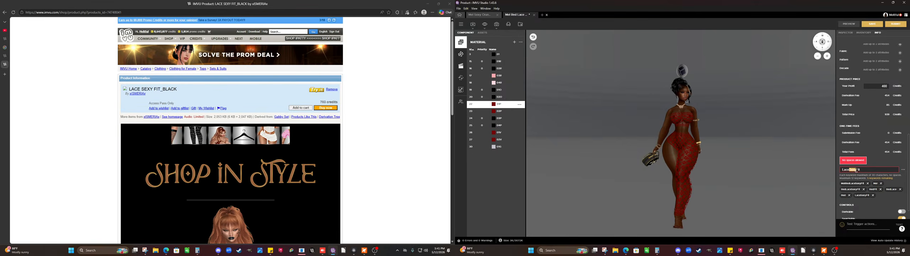
{"action": "key", "text": "BackSpace"}
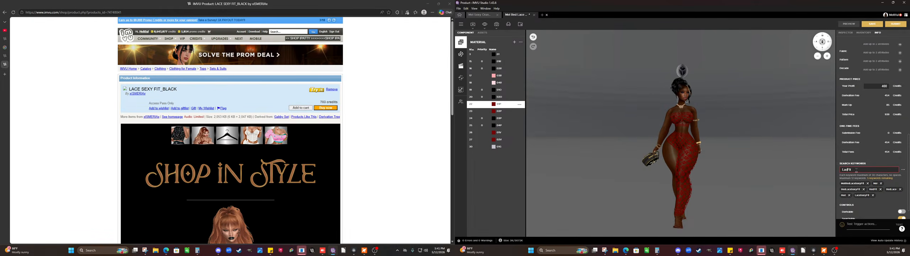
{"action": "type", "text": "e"}
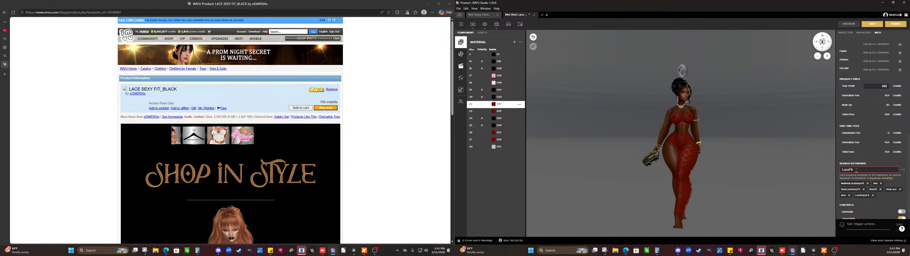
{"action": "key", "text": "Return"}
- Split the pasted "LaceSexyFit" text to add "Lace" and "SexyFit" as separate search keywords
{"action": "key", "text": "ctrl+v"}
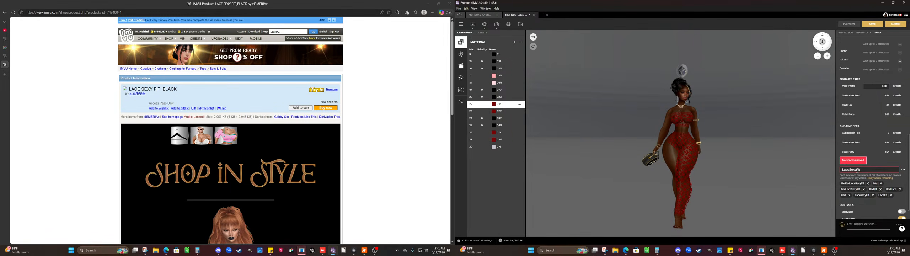
{"action": "left_click_drag", "start_coordinate": [849, 169], "coordinate": [870, 170]}
{"action": "key", "text": "ctrl+c"}
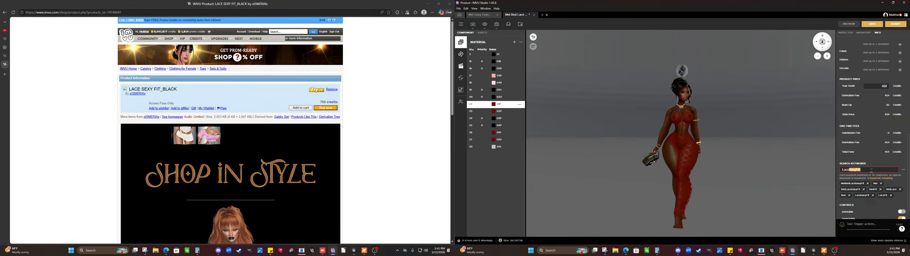
{"action": "key", "text": "Return"}
{"action": "key", "text": "ctrl+v"}
{"action": "key", "text": "space"}
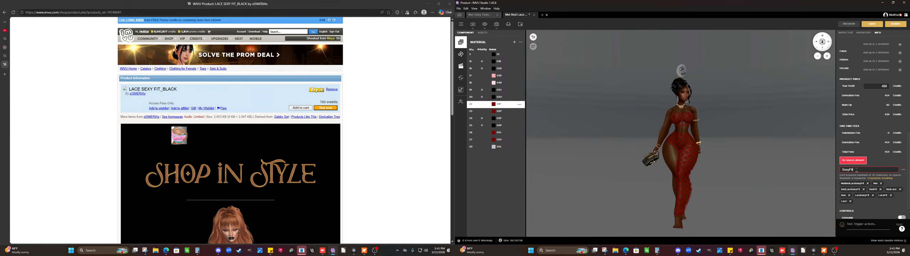
{"action": "key", "text": "Return"}
- Split the pasted "SexyFit" text to add "Sexy" and "Fit" as the last search keywords
{"action": "key", "text": "ctrl+v"}
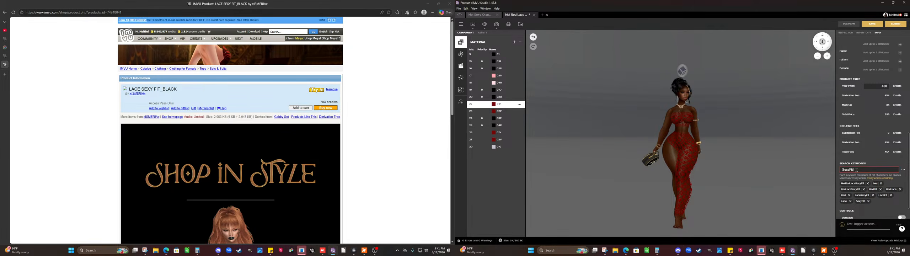
{"action": "key", "text": "space"}
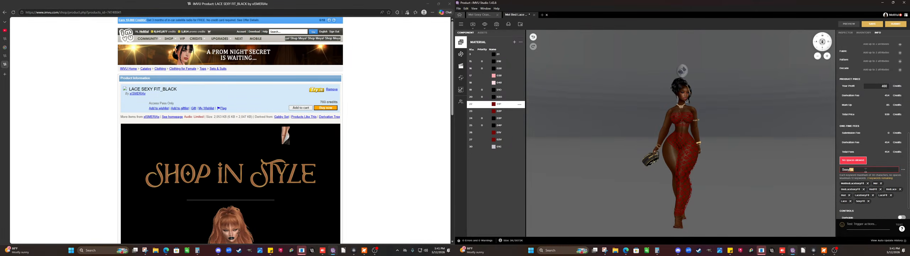
{"action": "key", "text": "Return"}
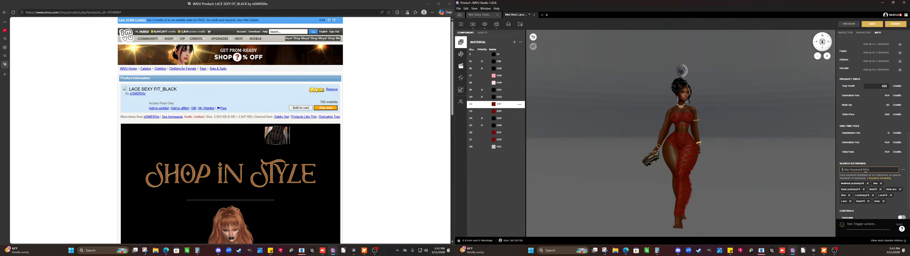
{"action": "type", "text": "Fit"}
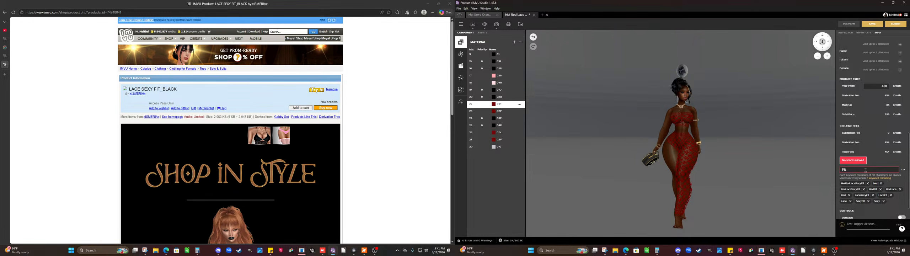
{"action": "key", "text": "BackSpace"}
{"action": "key", "text": "Return"}
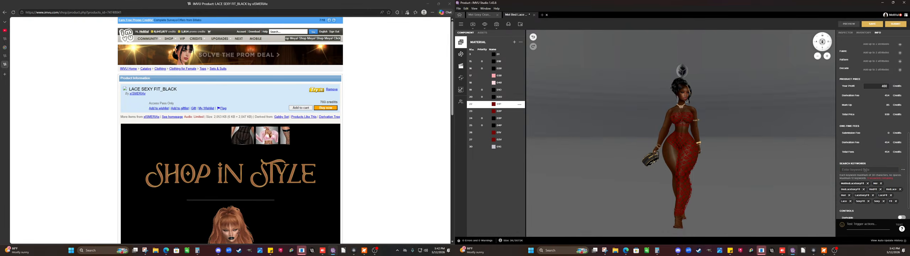
- Submit the red lace outfit to the shop and accept the submission fees
{"action": "scroll", "coordinate": [866, 172], "scroll_direction": "down", "scroll_amount": 1}
{"action": "scroll", "coordinate": [866, 172], "scroll_direction": "down", "scroll_amount": 3}
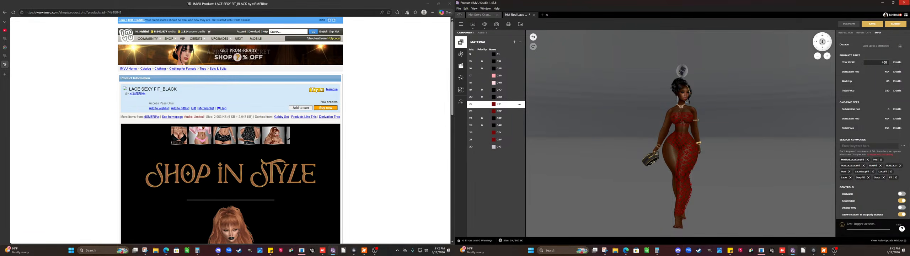
{"action": "left_click", "coordinate": [895, 24]}
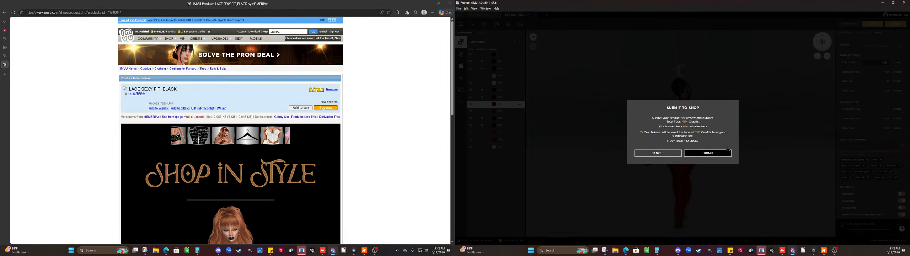
{"action": "left_click", "coordinate": [707, 153]}
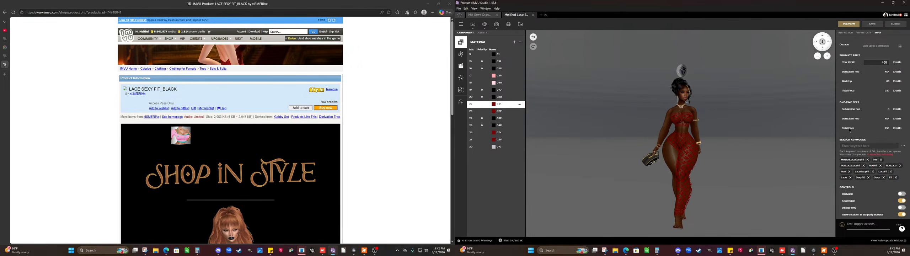
- Acknowledge the submission to view the outfit's product page in the browser, and publish the product there
{"action": "scroll", "coordinate": [849, 130], "scroll_direction": "up", "scroll_amount": 5}
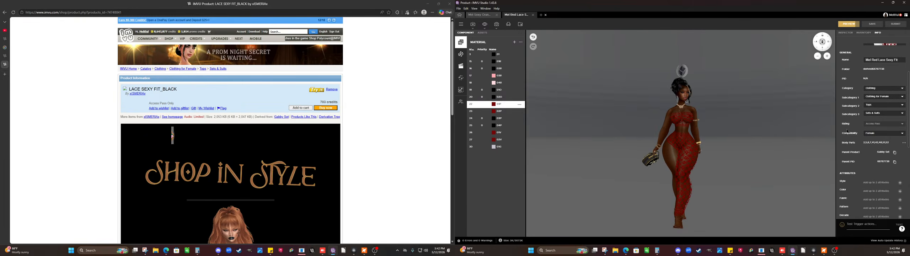
{"action": "scroll", "coordinate": [853, 128], "scroll_direction": "up", "scroll_amount": 2}
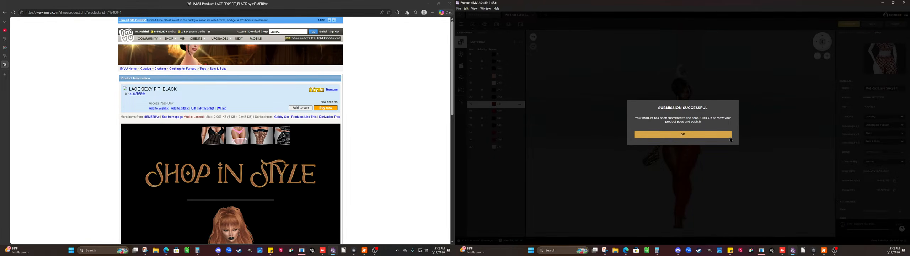
{"action": "left_click", "coordinate": [696, 137]}
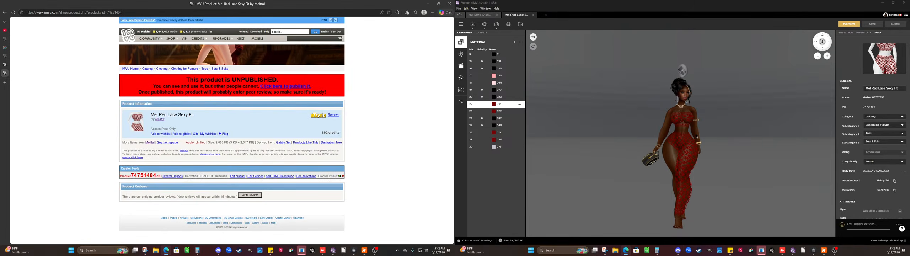
{"action": "left_click", "coordinate": [302, 90]}
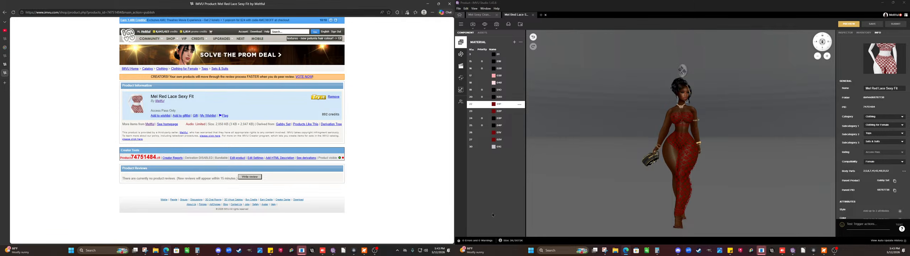
- Bring up the Mel Sexy Orange Fit project and switch to OBS to check the stream
{"action": "left_click", "coordinate": [475, 15]}
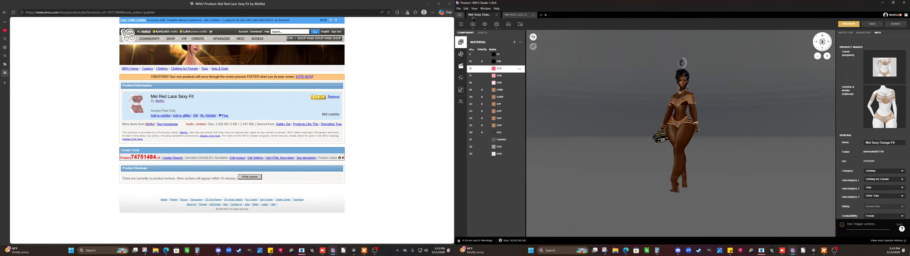
{"action": "left_click", "coordinate": [374, 250]}
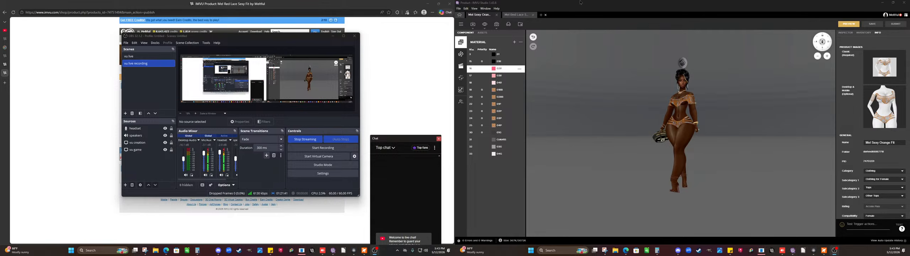
- Decline closing all projects in IMVU Studio and start a new project to choose a base product
{"action": "left_click", "coordinate": [546, 16]}
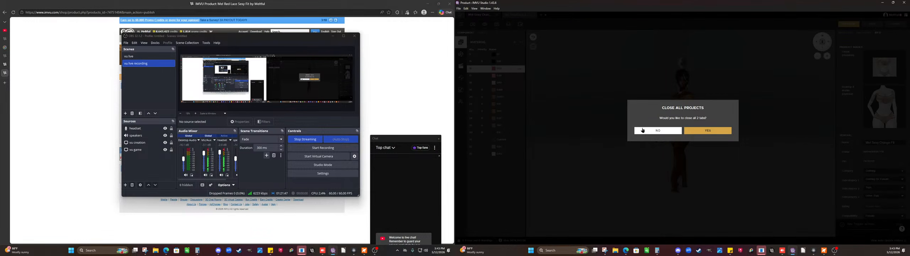
{"action": "left_click", "coordinate": [657, 130]}
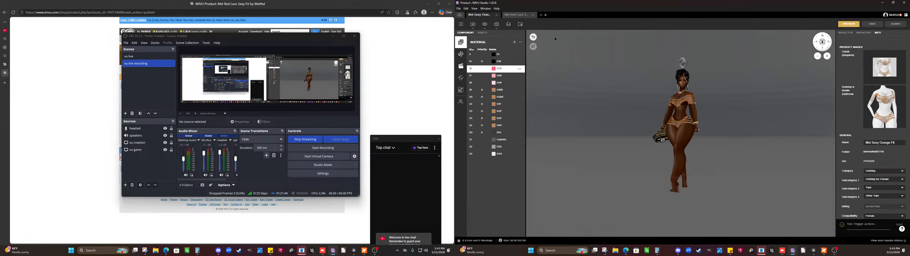
{"action": "left_click", "coordinate": [541, 16]}
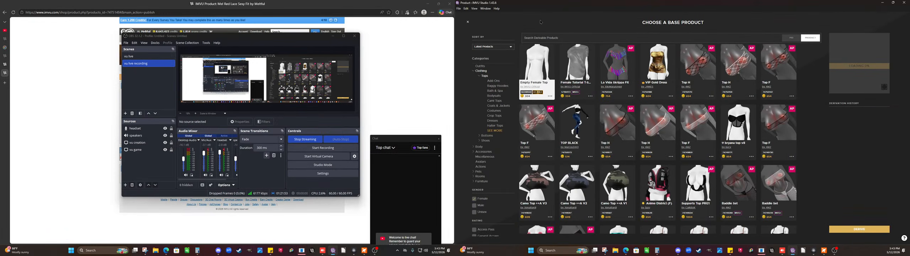
- Browse the derivable female tops for a possible base product
{"action": "scroll", "coordinate": [532, 104], "scroll_direction": "down", "scroll_amount": 5}
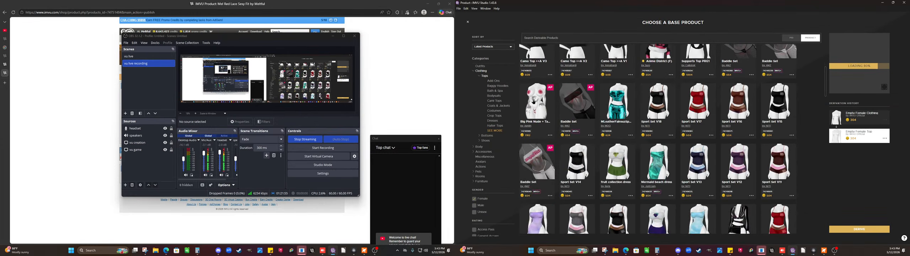
{"action": "scroll", "coordinate": [531, 103], "scroll_direction": "down", "scroll_amount": 5}
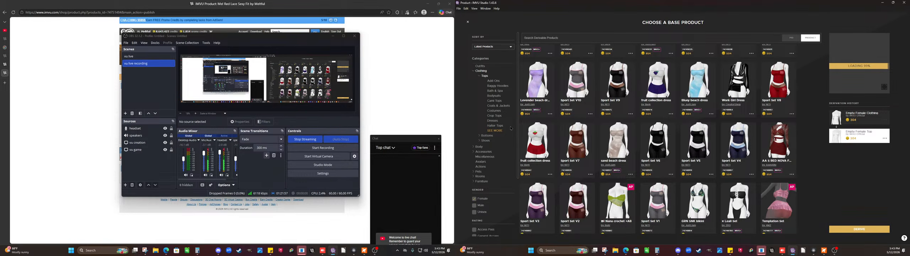
{"action": "scroll", "coordinate": [512, 133], "scroll_direction": "down", "scroll_amount": 3}
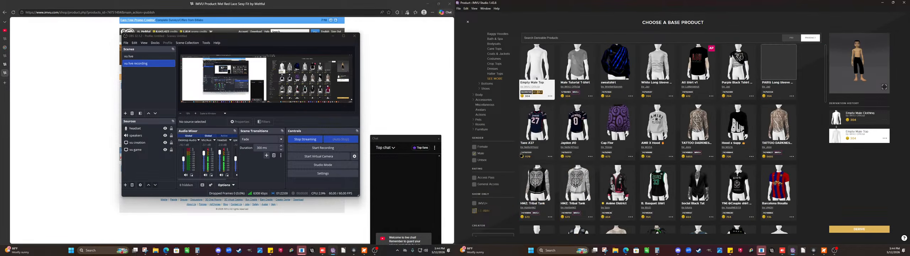
- Select the joker shirt among the male tops and inspect it up close on the full-size avatar preview
{"action": "scroll", "coordinate": [521, 155], "scroll_direction": "down", "scroll_amount": 3}
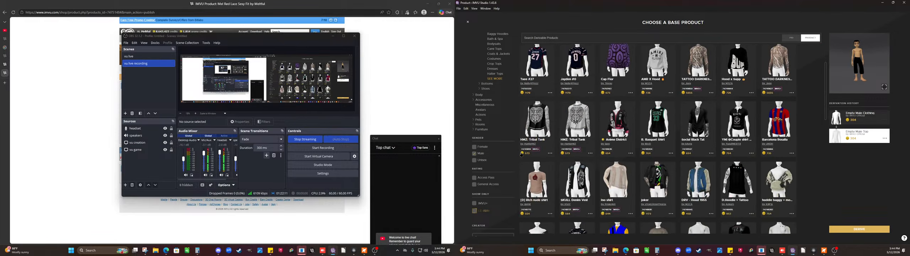
{"action": "left_click", "coordinate": [650, 162]}
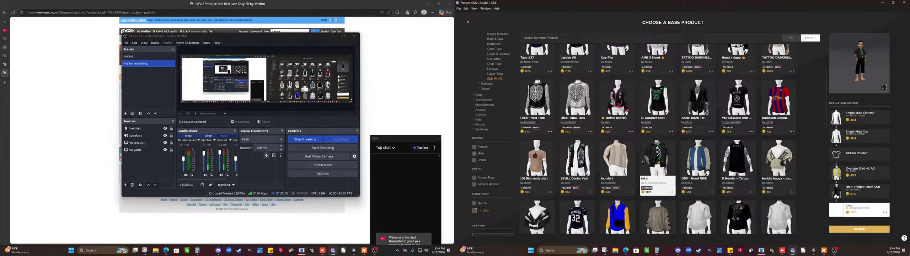
{"action": "left_click", "coordinate": [885, 91]}
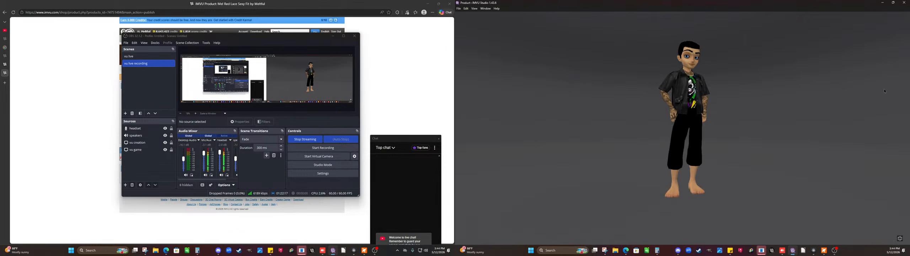
{"action": "scroll", "coordinate": [724, 105], "scroll_direction": "up", "scroll_amount": 5}
{"action": "scroll", "coordinate": [724, 106], "scroll_direction": "down", "scroll_amount": 5}
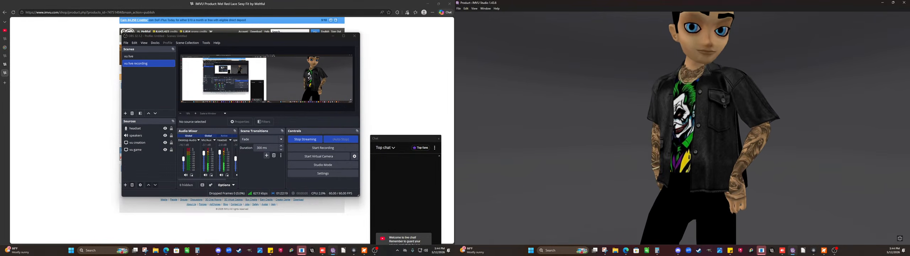
{"action": "left_click", "coordinate": [899, 238]}
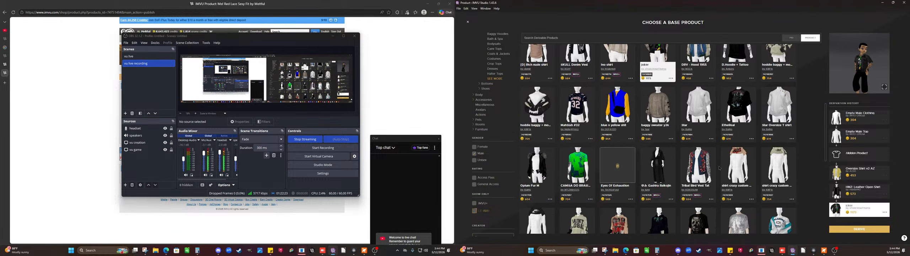
- Select Tribal Bird Vest Tat as the base and inspect the vest on the enlarged avatar preview
{"action": "left_click", "coordinate": [697, 167]}
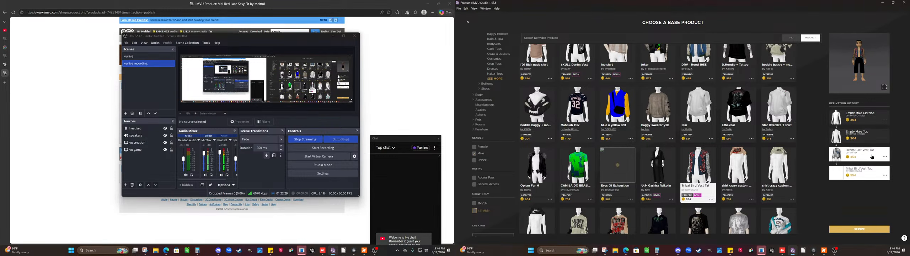
{"action": "left_click", "coordinate": [884, 88]}
{"action": "scroll", "coordinate": [767, 93], "scroll_direction": "up", "scroll_amount": 5}
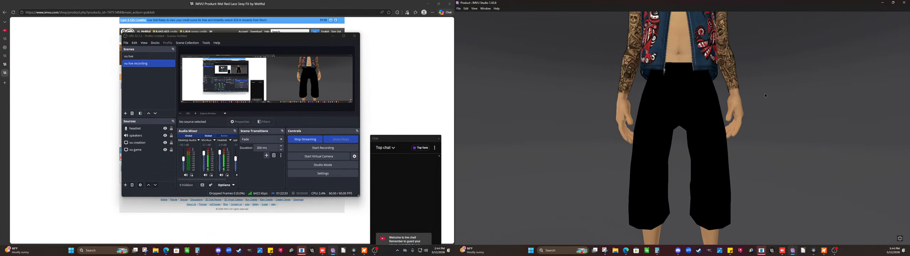
{"action": "left_click_drag", "start_coordinate": [766, 96], "coordinate": [753, 130]}
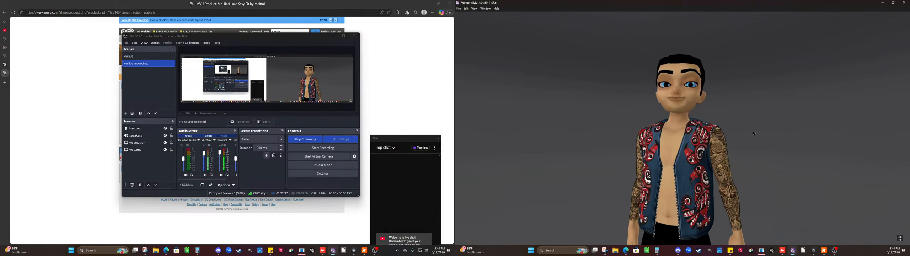
{"action": "scroll", "coordinate": [753, 132], "scroll_direction": "down", "scroll_amount": 5}
{"action": "left_click", "coordinate": [899, 239]}
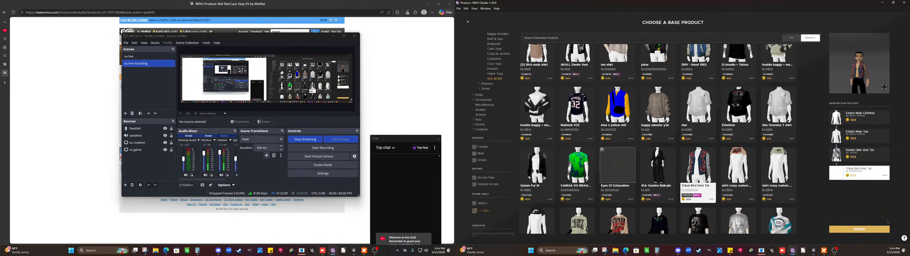
- Select the direct parent of Tribal Bird Vest Tat in its derivation history and inspect it on the enlarged avatar
{"action": "left_click", "coordinate": [851, 160]}
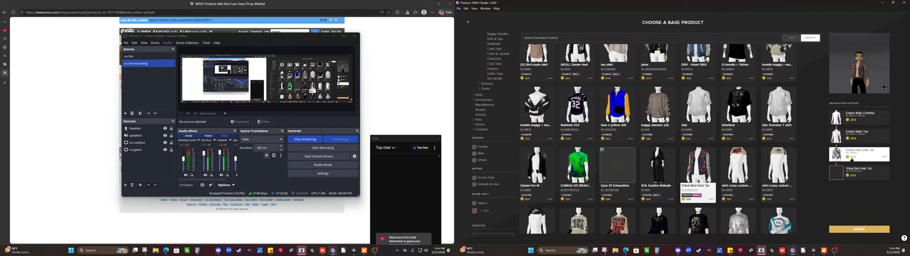
{"action": "left_click", "coordinate": [884, 87]}
{"action": "scroll", "coordinate": [774, 115], "scroll_direction": "up", "scroll_amount": 5}
{"action": "left_click_drag", "start_coordinate": [774, 115], "coordinate": [717, 118]}
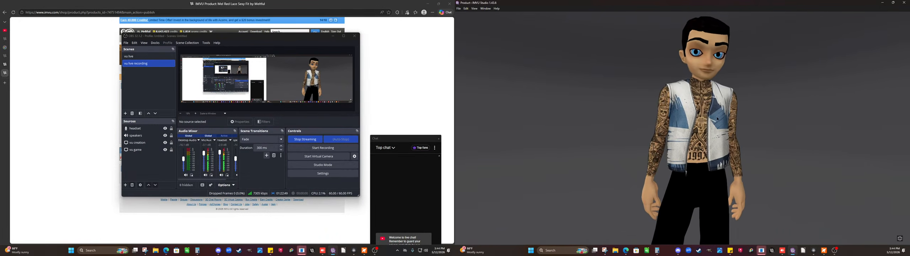
{"action": "scroll", "coordinate": [777, 161], "scroll_direction": "down", "scroll_amount": 5}
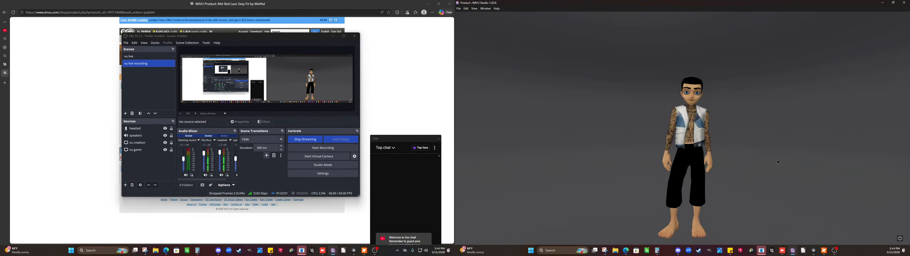
{"action": "left_click", "coordinate": [899, 238]}
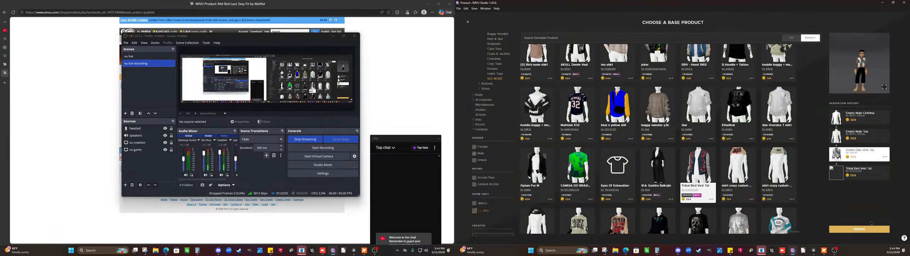
- Select Oversized y2k Jason, choose the earliest Jason version in its derivation history, and inspect the shirt on the enlarged avatar
{"action": "scroll", "coordinate": [791, 189], "scroll_direction": "down", "scroll_amount": 2}
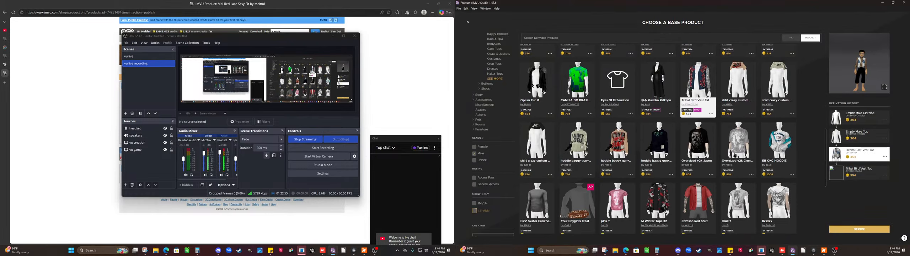
{"action": "left_click", "coordinate": [702, 145]}
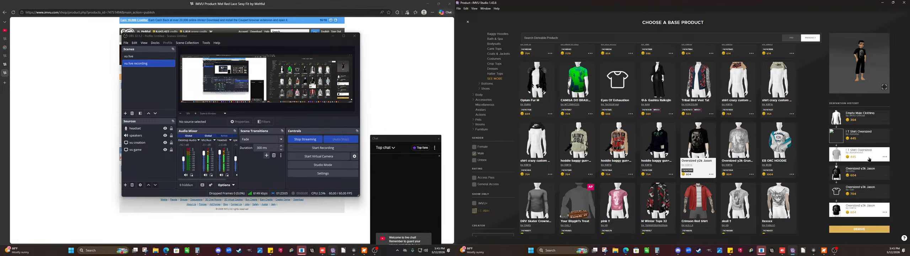
{"action": "left_click", "coordinate": [860, 176]}
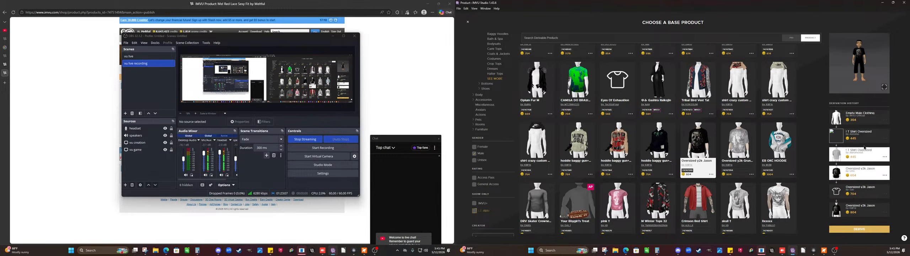
{"action": "left_click", "coordinate": [883, 87]}
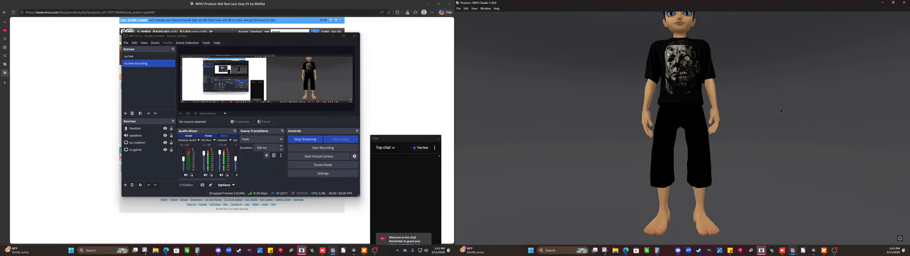
{"action": "scroll", "coordinate": [777, 122], "scroll_direction": "up", "scroll_amount": 10}
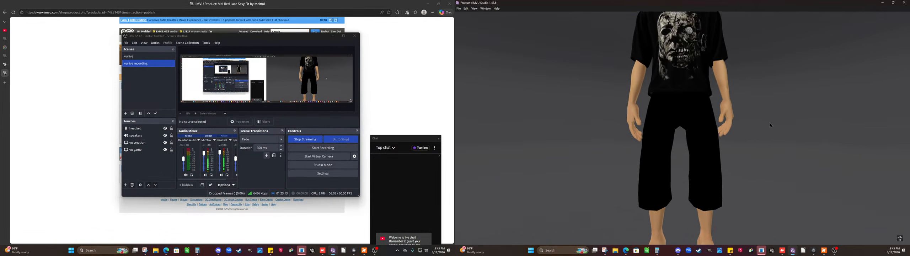
{"action": "scroll", "coordinate": [771, 162], "scroll_direction": "down", "scroll_amount": 10}
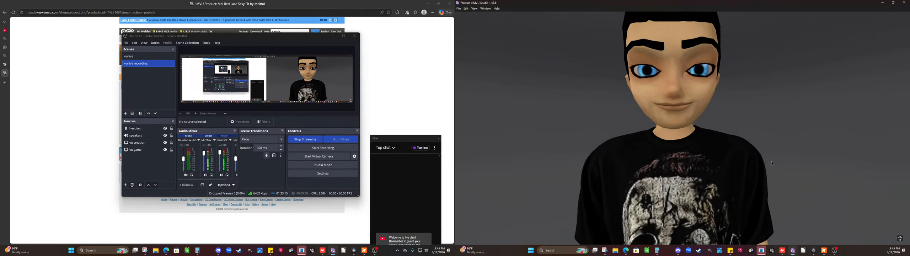
{"action": "left_click", "coordinate": [899, 237]}
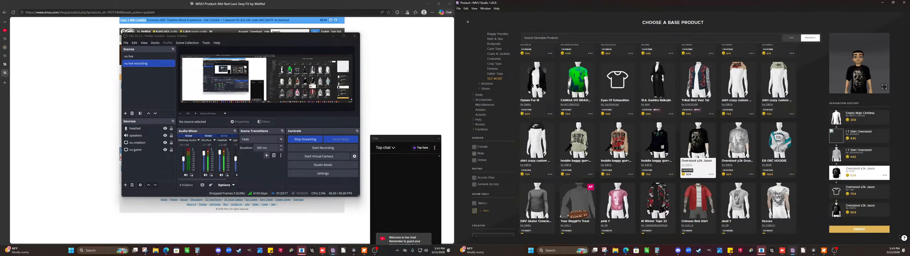
- Find the black cat-print sweater with yellow sleeves among the male tops and inspect it from several angles on the enlarged avatar
{"action": "scroll", "coordinate": [765, 149], "scroll_direction": "down", "scroll_amount": 4}
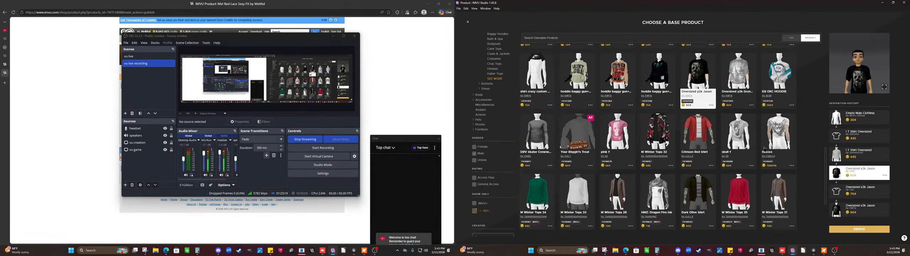
{"action": "scroll", "coordinate": [765, 149], "scroll_direction": "down", "scroll_amount": 3}
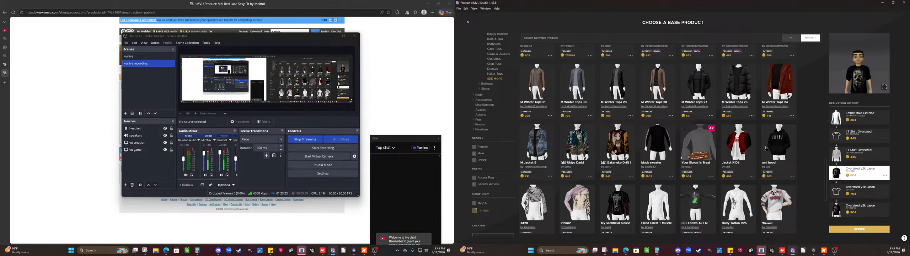
{"action": "left_click", "coordinate": [617, 163]}
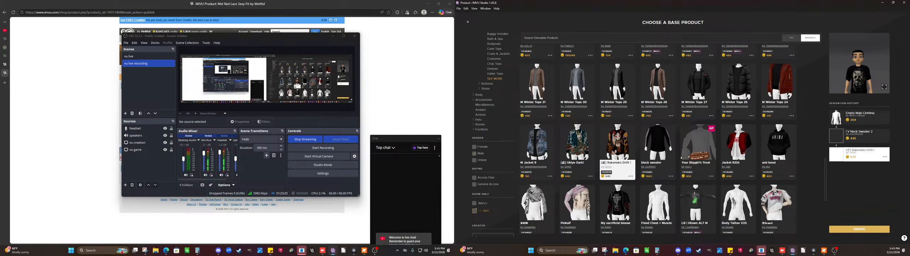
{"action": "left_click", "coordinate": [883, 87]}
{"action": "scroll", "coordinate": [755, 114], "scroll_direction": "up", "scroll_amount": 4}
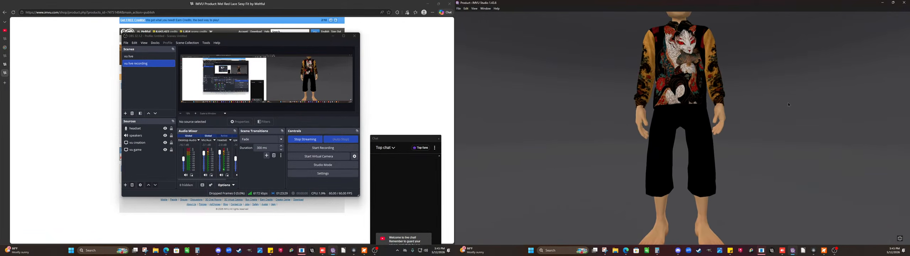
{"action": "scroll", "coordinate": [744, 112], "scroll_direction": "down", "scroll_amount": 5}
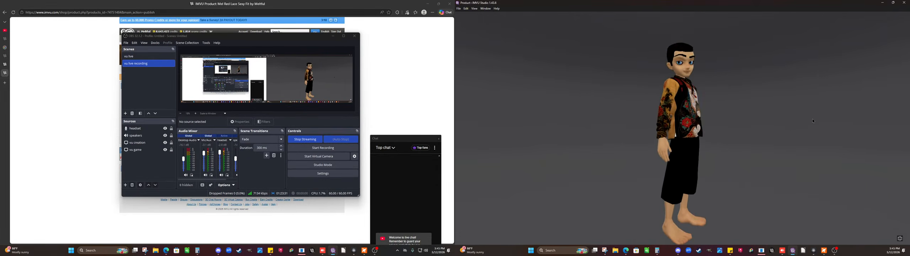
{"action": "scroll", "coordinate": [776, 123], "scroll_direction": "up", "scroll_amount": 3}
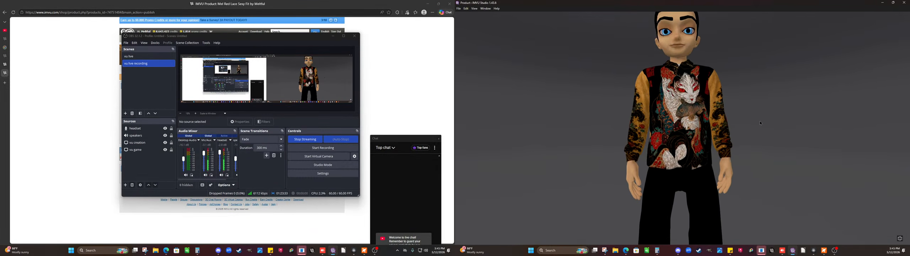
{"action": "scroll", "coordinate": [782, 124], "scroll_direction": "down", "scroll_amount": 3}
{"action": "left_click", "coordinate": [899, 239]}
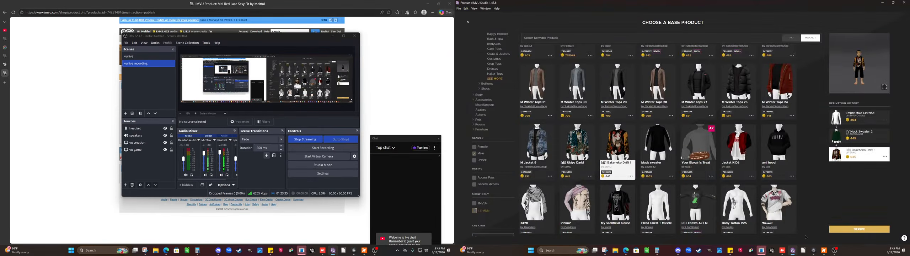
- Find the Htown Grey M sweatshirt among the male tops and inspect it up close on the enlarged avatar
{"action": "scroll", "coordinate": [732, 180], "scroll_direction": "down", "scroll_amount": 4}
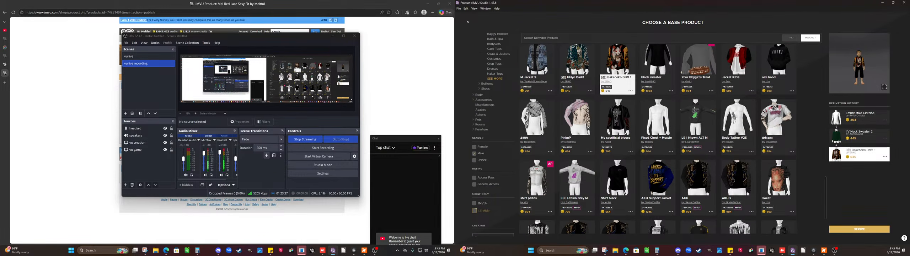
{"action": "scroll", "coordinate": [756, 173], "scroll_direction": "down", "scroll_amount": 3}
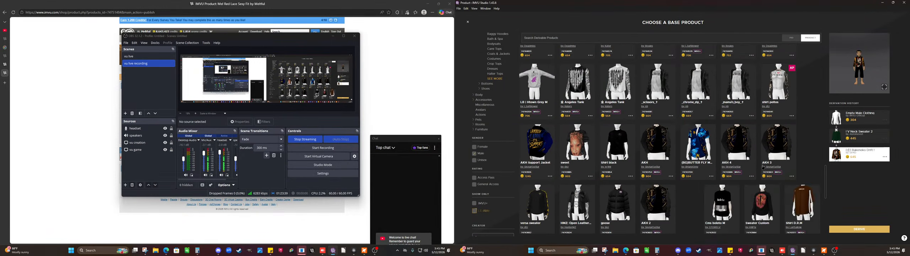
{"action": "scroll", "coordinate": [763, 167], "scroll_direction": "up", "scroll_amount": 2}
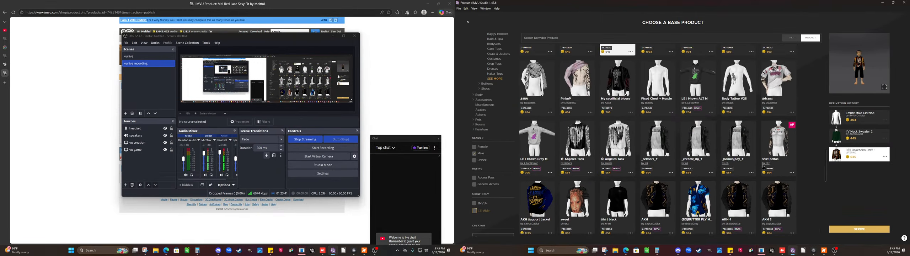
{"action": "left_click", "coordinate": [541, 135]}
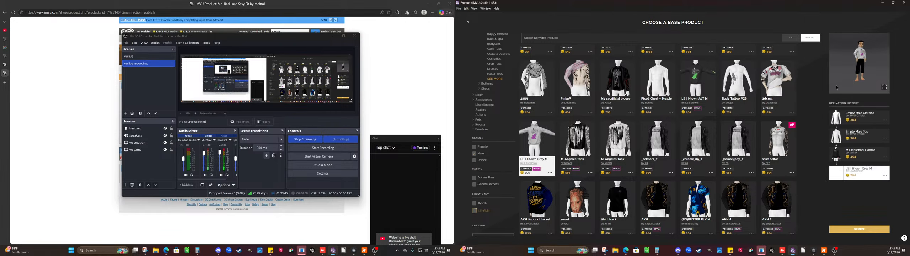
{"action": "left_click", "coordinate": [884, 87]}
{"action": "scroll", "coordinate": [680, 113], "scroll_direction": "up", "scroll_amount": 5}
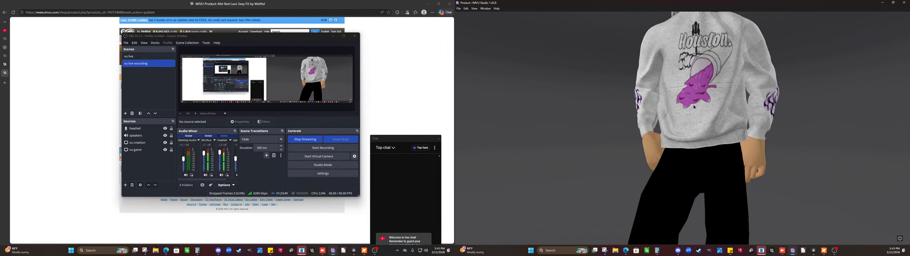
- Inspect the Htown Grey M sweatshirt and its sleeves from the side at several distances, then return to the product list
{"action": "left_click_drag", "start_coordinate": [679, 113], "coordinate": [722, 109]}
{"action": "scroll", "coordinate": [722, 109], "scroll_direction": "down", "scroll_amount": 5}
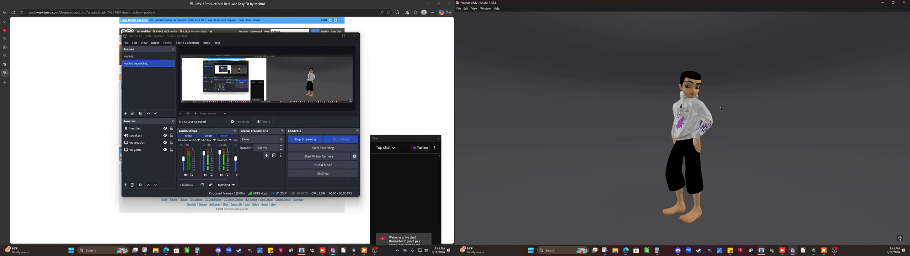
{"action": "scroll", "coordinate": [721, 109], "scroll_direction": "up", "scroll_amount": 2}
{"action": "scroll", "coordinate": [719, 107], "scroll_direction": "down", "scroll_amount": 3}
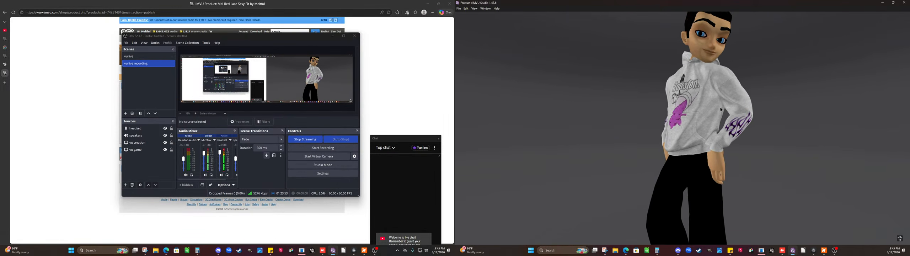
{"action": "left_click_drag", "start_coordinate": [844, 184], "coordinate": [880, 233]}
{"action": "left_click", "coordinate": [899, 238]}
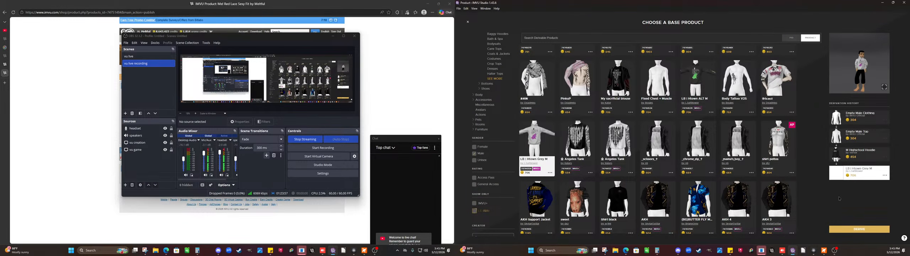
- Find the riquinho shirt among the male tops, choose the basic oversize T-shirt in its derivation history, and inspect it on the enlarged avatar
{"action": "scroll", "coordinate": [752, 173], "scroll_direction": "down", "scroll_amount": 2}
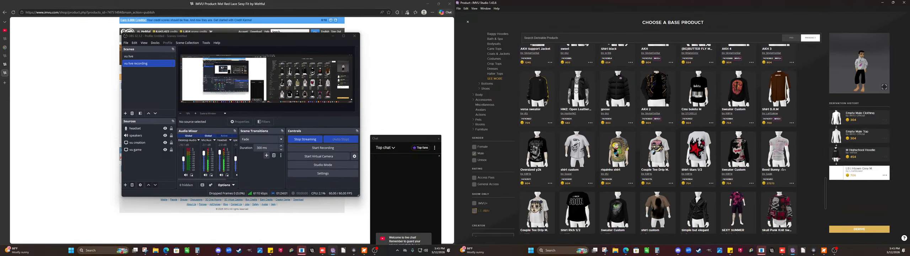
{"action": "left_click", "coordinate": [608, 154]}
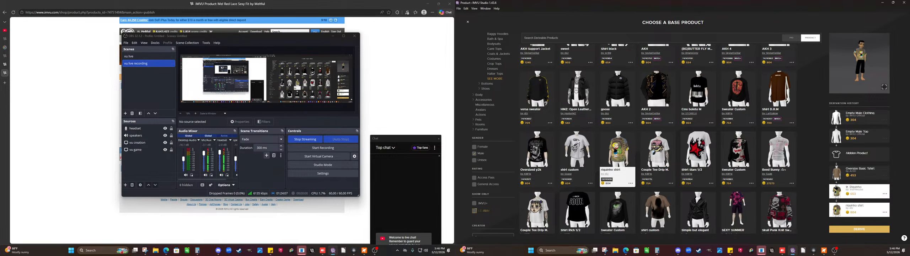
{"action": "left_click", "coordinate": [834, 175]}
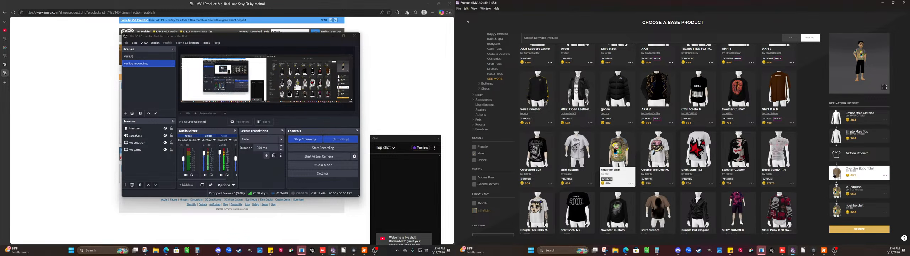
{"action": "left_click", "coordinate": [884, 87]}
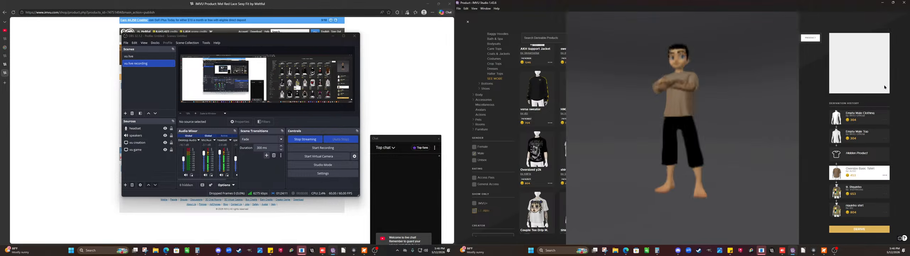
{"action": "left_click", "coordinate": [899, 238]}
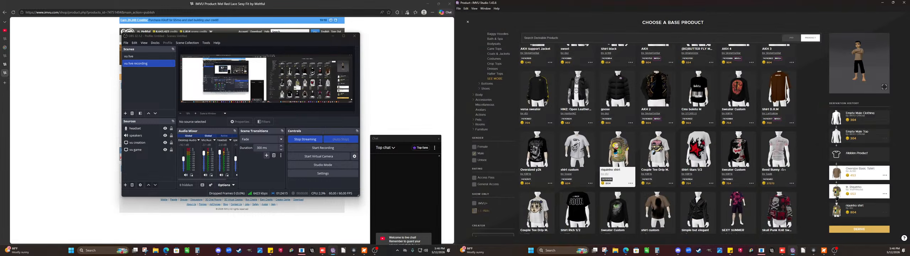
- Select the direct parent of the riquinho shirt in the derivation history and inspect its print on the enlarged avatar
{"action": "left_click", "coordinate": [859, 191]}
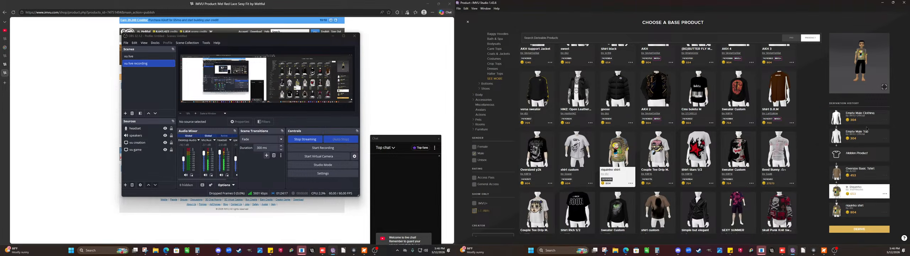
{"action": "left_click", "coordinate": [884, 87]}
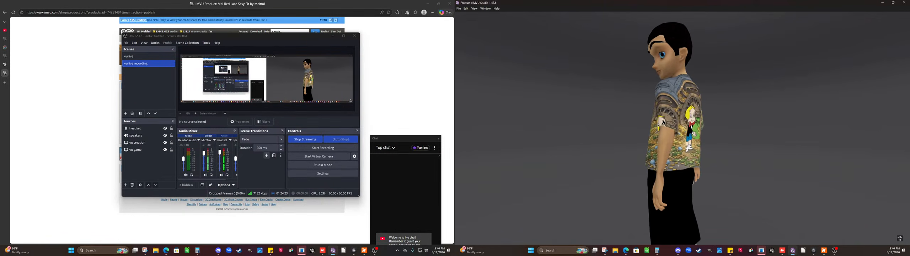
{"action": "left_click_drag", "start_coordinate": [740, 128], "coordinate": [778, 130]}
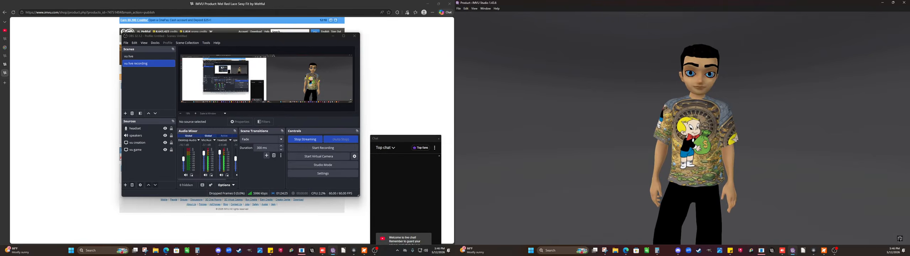
{"action": "left_click", "coordinate": [899, 238]}
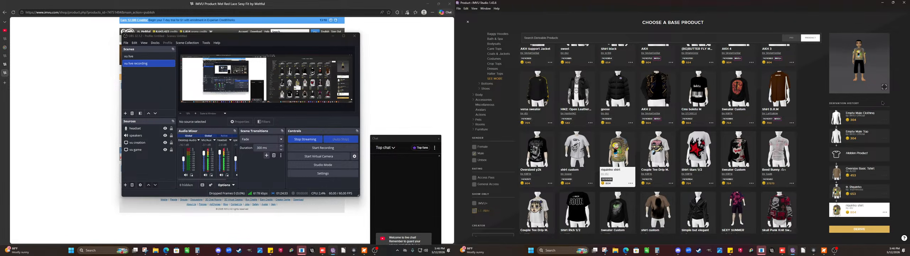
- Inspect the riquinho shirt itself from the front and side up close on the enlarged avatar
{"action": "left_click", "coordinate": [883, 88]}
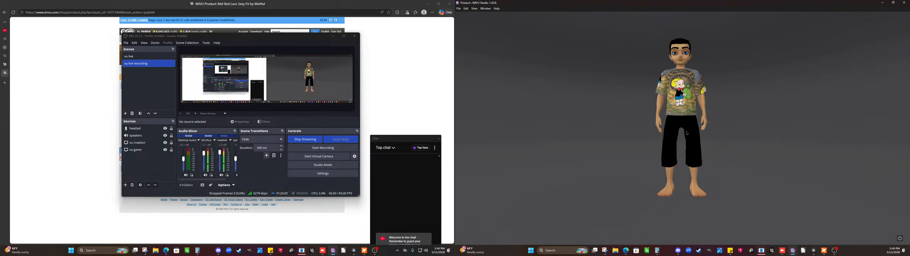
{"action": "scroll", "coordinate": [686, 131], "scroll_direction": "up", "scroll_amount": 5}
{"action": "left_click_drag", "start_coordinate": [687, 132], "coordinate": [788, 168]}
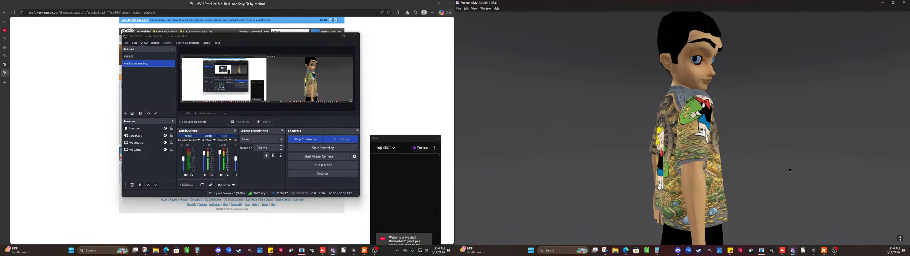
{"action": "left_click", "coordinate": [899, 238]}
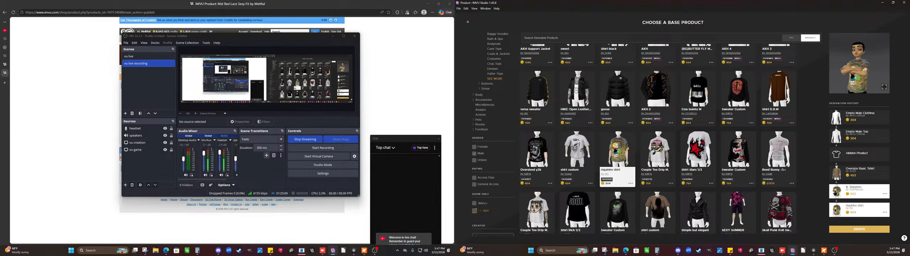
- Find the black and gold AKII 4 jacket among the male tops and inspect it up close on the enlarged avatar
{"action": "scroll", "coordinate": [706, 171], "scroll_direction": "up", "scroll_amount": 3}
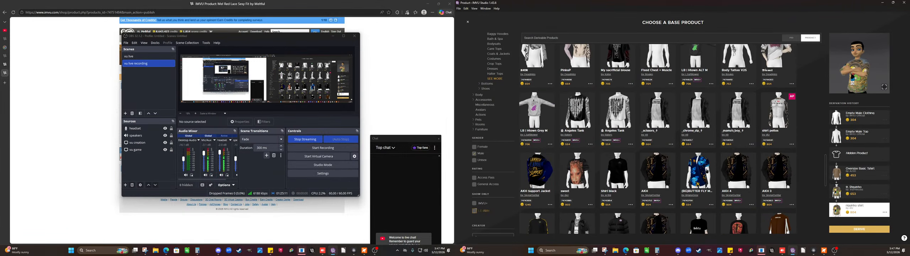
{"action": "scroll", "coordinate": [737, 60], "scroll_direction": "down", "scroll_amount": 3}
{"action": "left_click", "coordinate": [737, 60]}
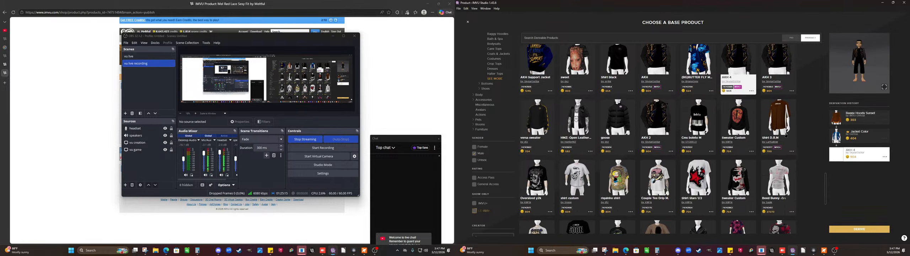
{"action": "left_click", "coordinate": [884, 87]}
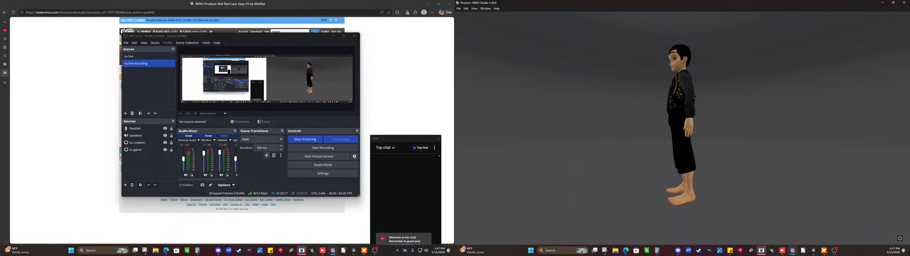
{"action": "left_click_drag", "start_coordinate": [780, 114], "coordinate": [773, 112]}
{"action": "scroll", "coordinate": [772, 112], "scroll_direction": "up", "scroll_amount": 5}
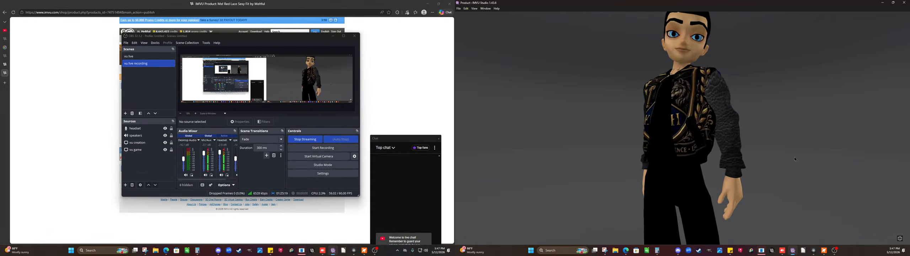
{"action": "scroll", "coordinate": [773, 113], "scroll_direction": "down", "scroll_amount": 3}
{"action": "left_click", "coordinate": [899, 238]}
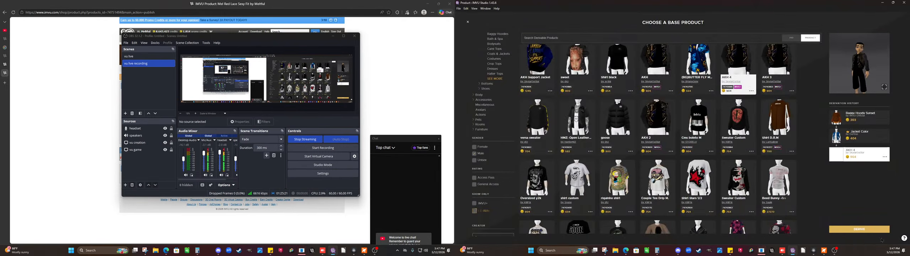
- Find the M Jacket 9 denim jacket among the male tops and inspect it on the enlarged avatar
{"action": "scroll", "coordinate": [671, 149], "scroll_direction": "up", "scroll_amount": 10}
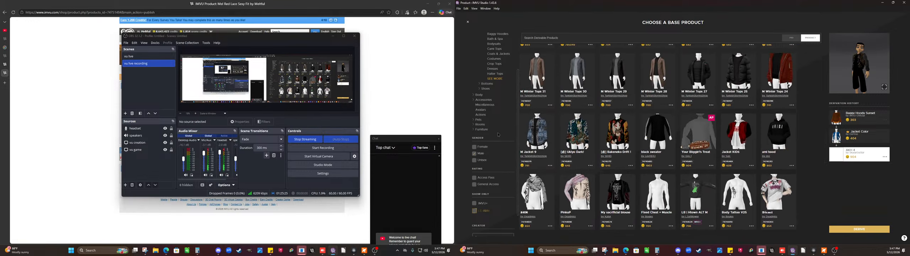
{"action": "left_click", "coordinate": [527, 130]}
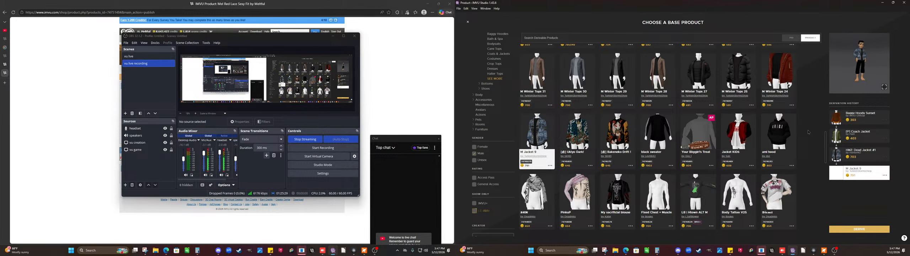
{"action": "left_click", "coordinate": [884, 88]}
{"action": "scroll", "coordinate": [729, 102], "scroll_direction": "up", "scroll_amount": 3}
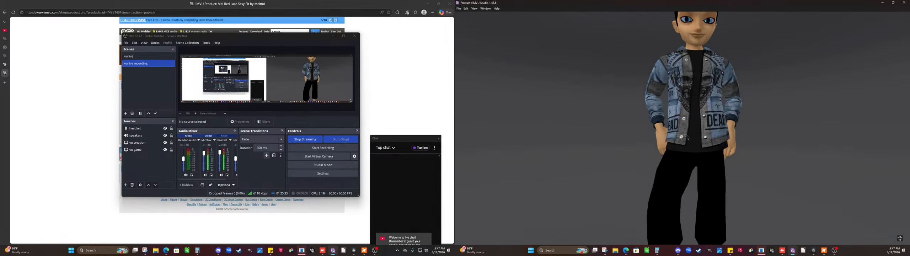
{"action": "left_click_drag", "start_coordinate": [601, 137], "coordinate": [830, 197]}
{"action": "left_click", "coordinate": [900, 238]}
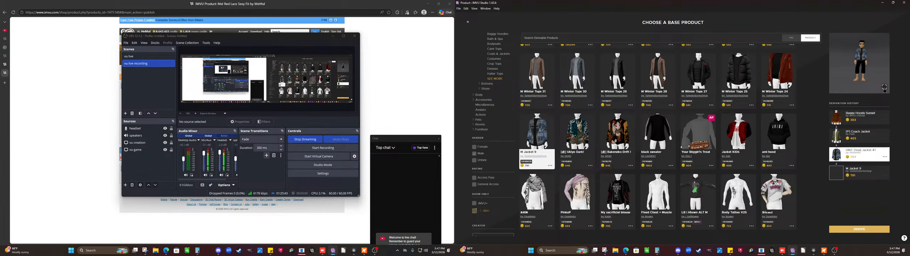
- Inspect the denim jacket's direct parent, Dead Jacket #1, from several angles on the enlarged avatar
{"action": "left_click", "coordinate": [884, 86]}
{"action": "left_click_drag", "start_coordinate": [866, 84], "coordinate": [826, 137]}
{"action": "scroll", "coordinate": [752, 132], "scroll_direction": "up", "scroll_amount": 3}
{"action": "scroll", "coordinate": [729, 129], "scroll_direction": "up", "scroll_amount": 1}
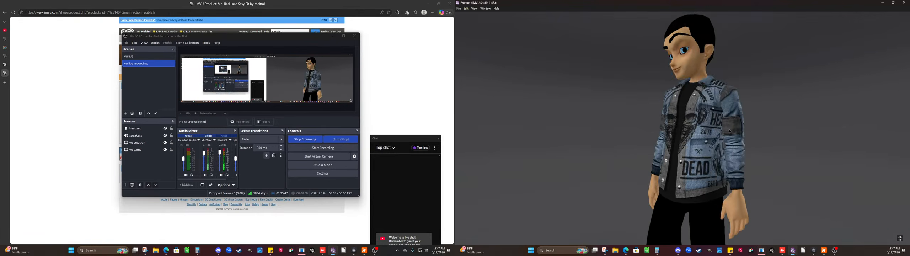
{"action": "scroll", "coordinate": [826, 136], "scroll_direction": "down", "scroll_amount": 5}
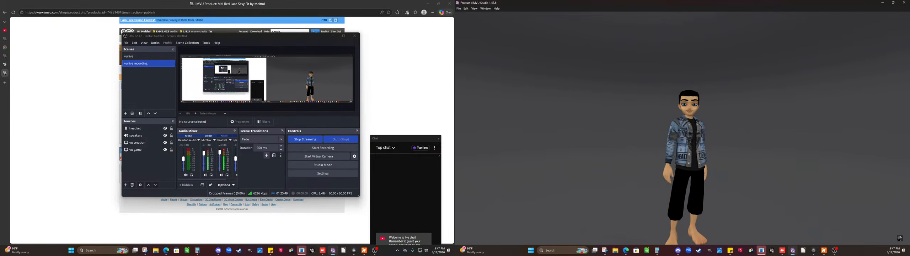
{"action": "left_click", "coordinate": [899, 238]}
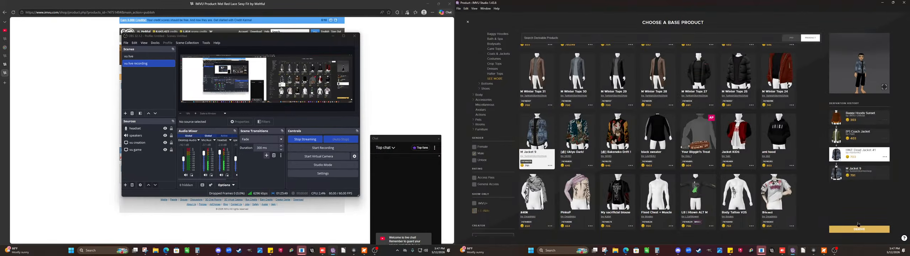
- Browse further down the male tops and select the third open FND x shirt, beside the Basic Relaxed Tee
{"action": "scroll", "coordinate": [685, 157], "scroll_direction": "down", "scroll_amount": 4}
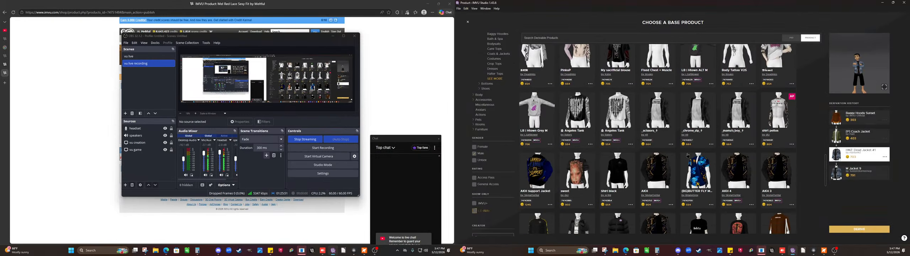
{"action": "scroll", "coordinate": [687, 155], "scroll_direction": "down", "scroll_amount": 3}
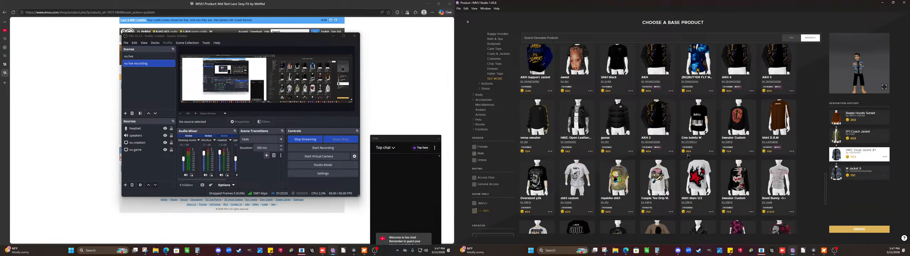
{"action": "scroll", "coordinate": [690, 155], "scroll_direction": "down", "scroll_amount": 5}
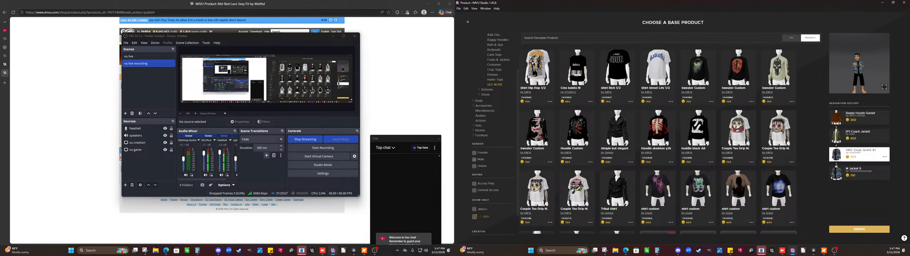
{"action": "scroll", "coordinate": [546, 136], "scroll_direction": "down", "scroll_amount": 1}
{"action": "scroll", "coordinate": [548, 136], "scroll_direction": "down", "scroll_amount": 2}
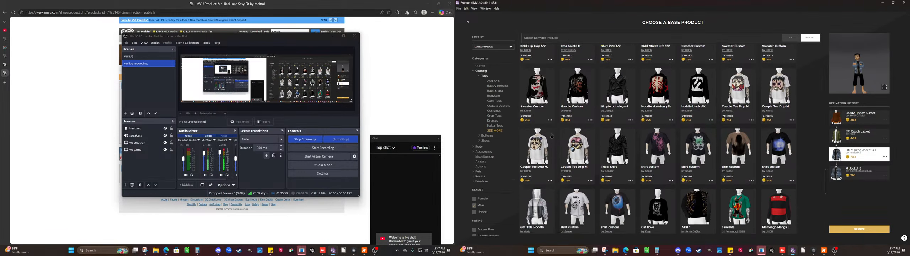
{"action": "scroll", "coordinate": [552, 136], "scroll_direction": "down", "scroll_amount": 4}
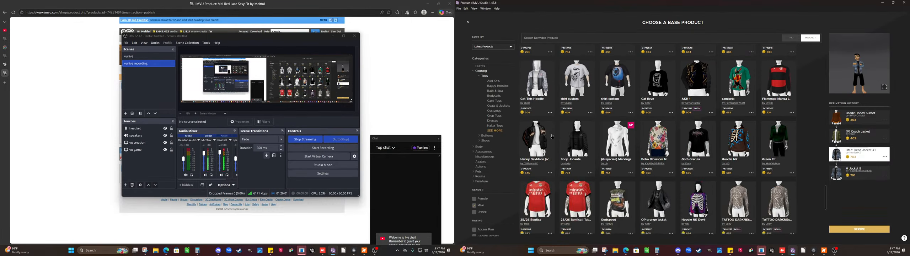
{"action": "scroll", "coordinate": [552, 136], "scroll_direction": "down", "scroll_amount": 1}
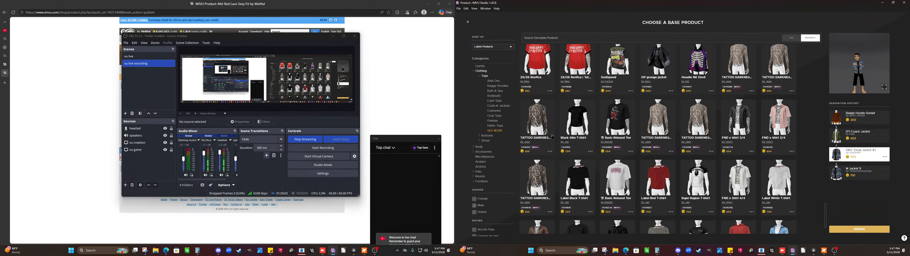
{"action": "scroll", "coordinate": [552, 136], "scroll_direction": "down", "scroll_amount": 2}
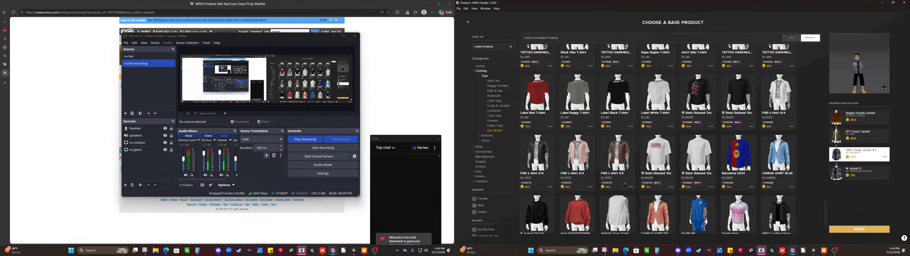
{"action": "left_click", "coordinate": [620, 153]}
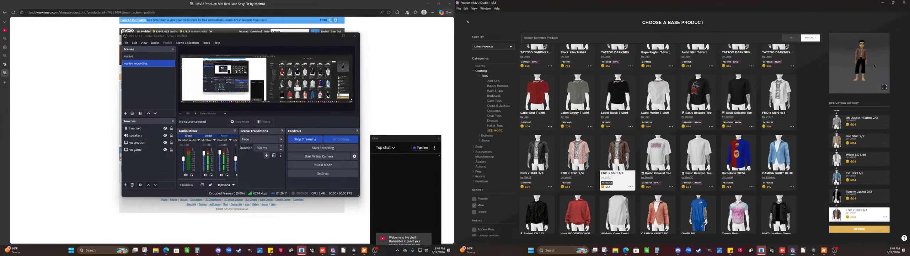
- Inspect the selected open FND x shirt up close on the enlarged avatar
{"action": "left_click", "coordinate": [884, 88]}
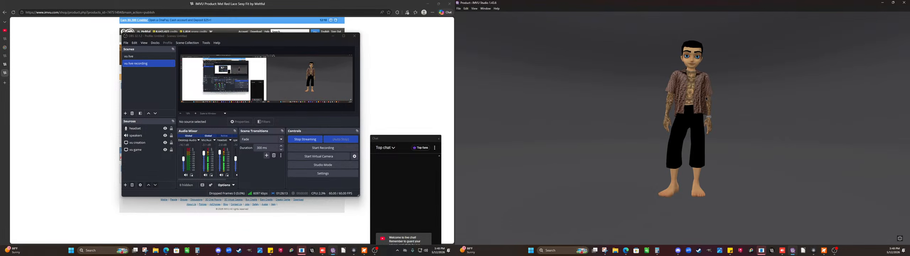
{"action": "scroll", "coordinate": [711, 92], "scroll_direction": "up", "scroll_amount": 5}
{"action": "left_click_drag", "start_coordinate": [710, 92], "coordinate": [712, 120]}
{"action": "scroll", "coordinate": [711, 121], "scroll_direction": "up", "scroll_amount": 5}
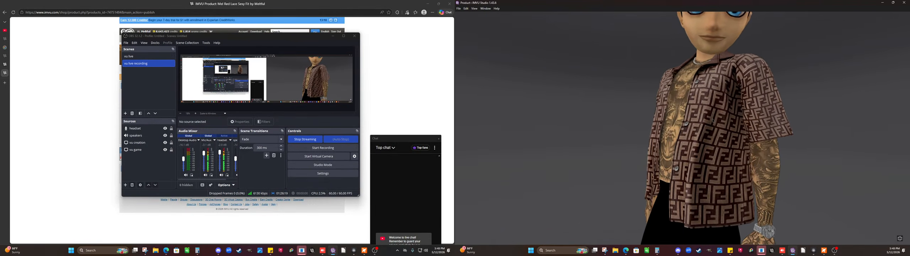
{"action": "scroll", "coordinate": [712, 120], "scroll_direction": "down", "scroll_amount": 5}
{"action": "left_click", "coordinate": [900, 238]}
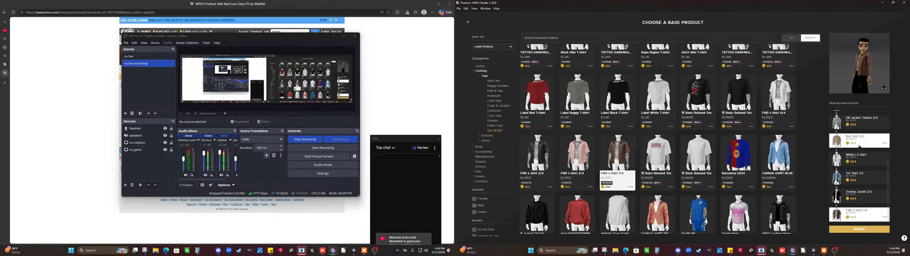
- Preview the orange oversize shirt from the derivation history on the enlarged avatar
{"action": "scroll", "coordinate": [859, 146], "scroll_direction": "up", "scroll_amount": 3}
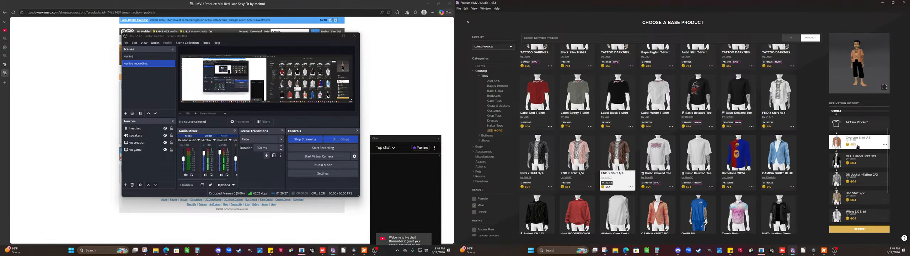
{"action": "left_click", "coordinate": [883, 87]}
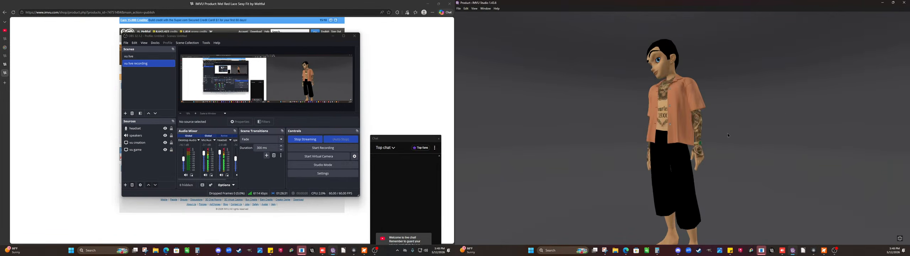
{"action": "left_click", "coordinate": [899, 239]}
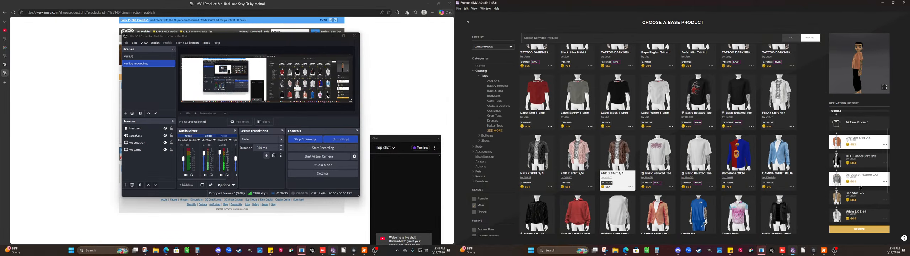
- Compare the White LX shirt with the black flannel shirt in the derivation history, ending on the flannel shirt
{"action": "scroll", "coordinate": [859, 186], "scroll_direction": "down", "scroll_amount": 2}
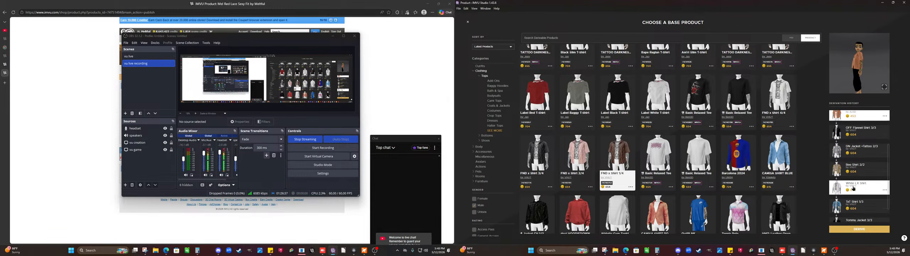
{"action": "scroll", "coordinate": [859, 183], "scroll_direction": "up", "scroll_amount": 4}
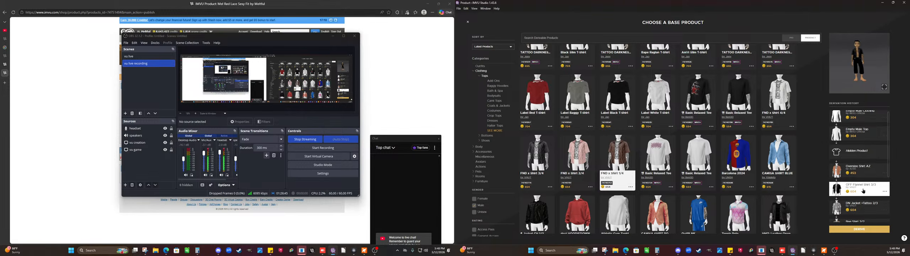
{"action": "scroll", "coordinate": [854, 204], "scroll_direction": "down", "scroll_amount": 3}
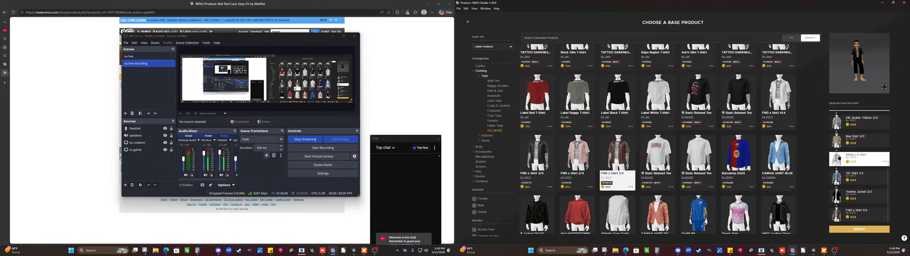
{"action": "scroll", "coordinate": [839, 210], "scroll_direction": "up", "scroll_amount": 3}
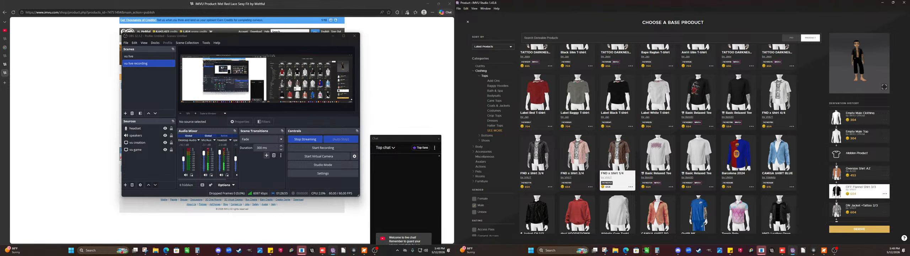
- Switch to Calculator and subtract 453 from 604
{"action": "left_click", "coordinate": [605, 251]}
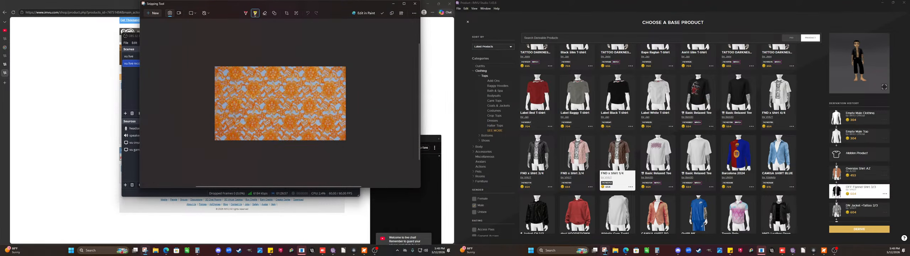
{"action": "left_click", "coordinate": [606, 253]}
{"action": "left_click", "coordinate": [657, 251]}
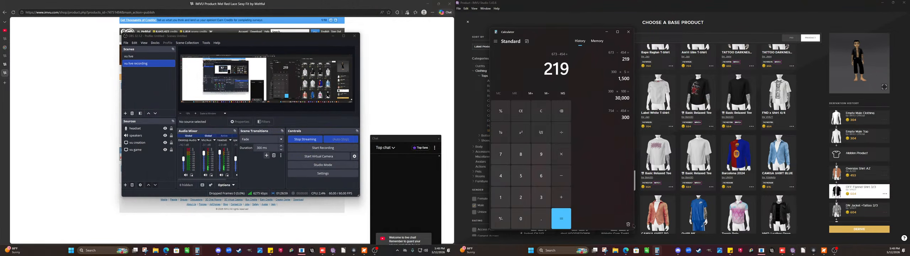
{"action": "left_click", "coordinate": [547, 113]}
{"action": "type", "text": "604"}
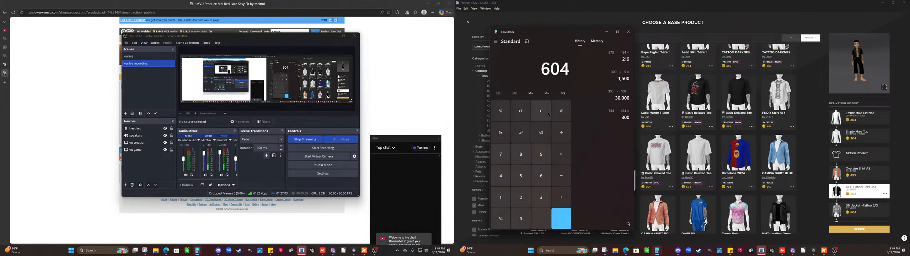
{"action": "type", "text": " - 453"}
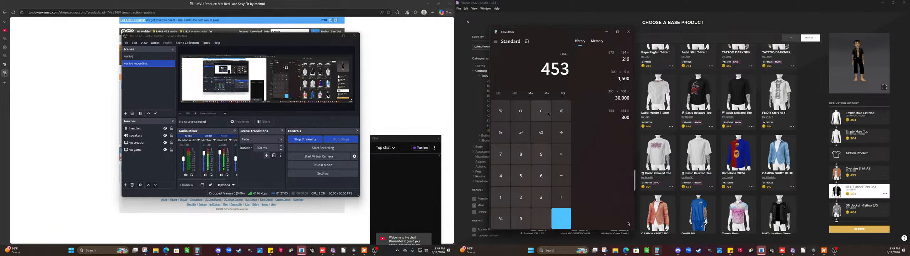
{"action": "key", "text": "Return"}
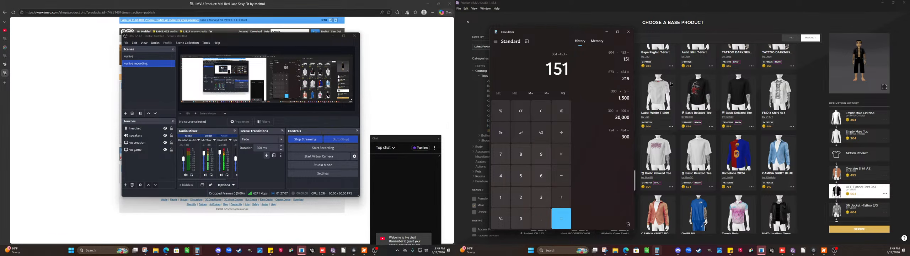
- Inspect the black flannel shirt from the derivation history on the enlarged avatar
{"action": "left_click", "coordinate": [884, 86]}
{"action": "scroll", "coordinate": [728, 99], "scroll_direction": "up", "scroll_amount": 5}
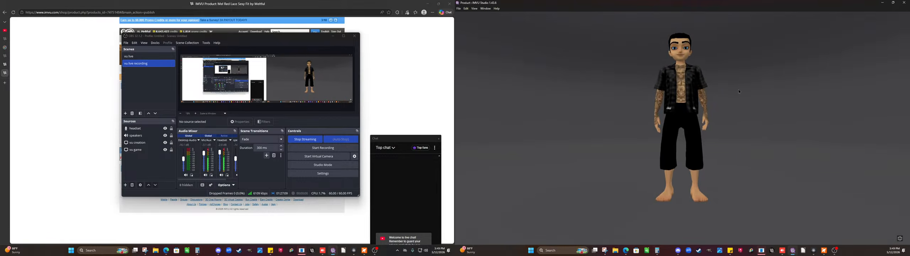
{"action": "scroll", "coordinate": [719, 109], "scroll_direction": "down", "scroll_amount": 5}
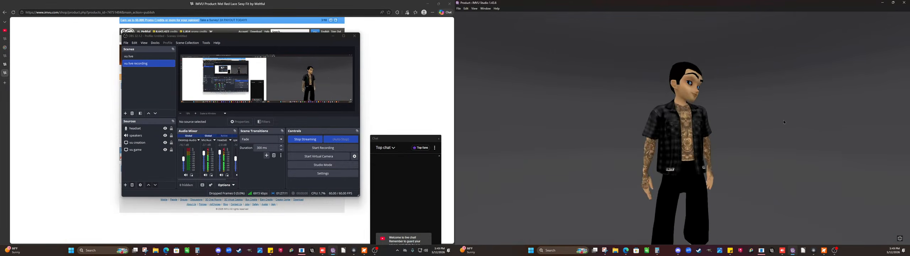
{"action": "left_click", "coordinate": [899, 238]}
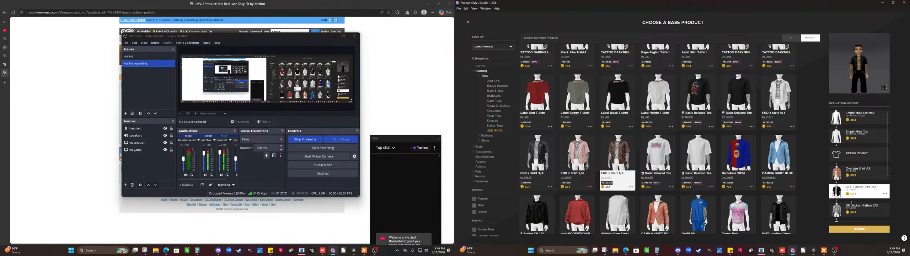
- Preview the Jacket +Tattoo product further down the derivation history
{"action": "scroll", "coordinate": [846, 192], "scroll_direction": "down", "scroll_amount": 2}
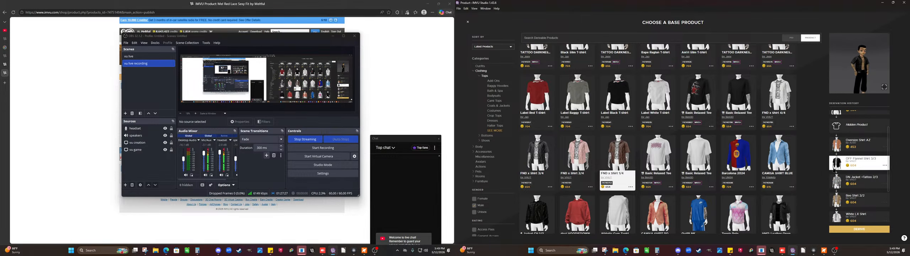
{"action": "scroll", "coordinate": [833, 164], "scroll_direction": "down", "scroll_amount": 2}
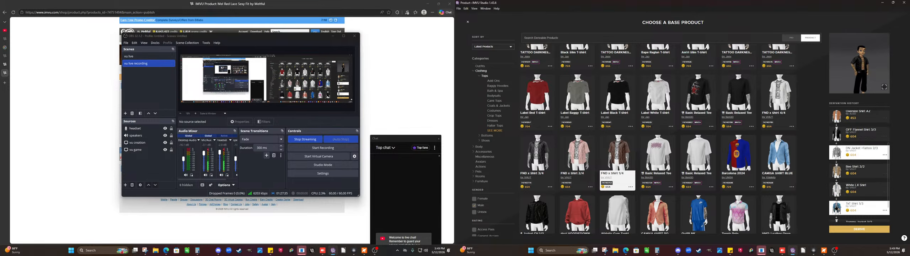
{"action": "scroll", "coordinate": [835, 198], "scroll_direction": "down", "scroll_amount": 1}
{"action": "scroll", "coordinate": [837, 206], "scroll_direction": "down", "scroll_amount": 1}
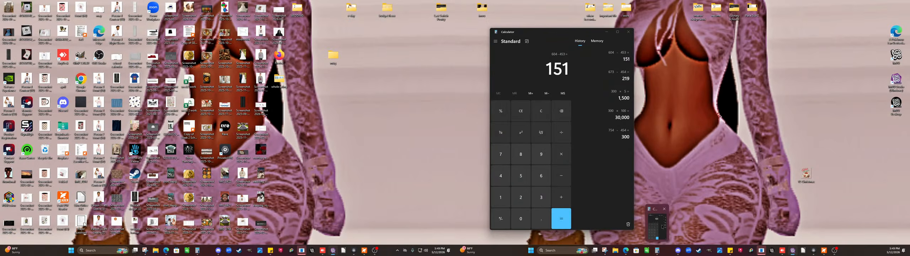
- Multiply the calculated difference by 7 in Calculator, and return to IMVU Studio's base product chooser
{"action": "left_click", "coordinate": [657, 224]}
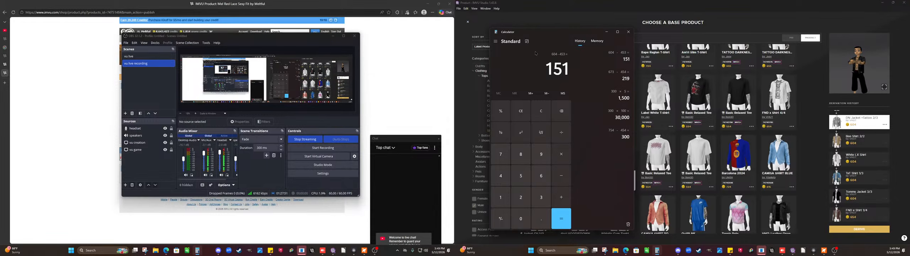
{"action": "type", "text": "*"}
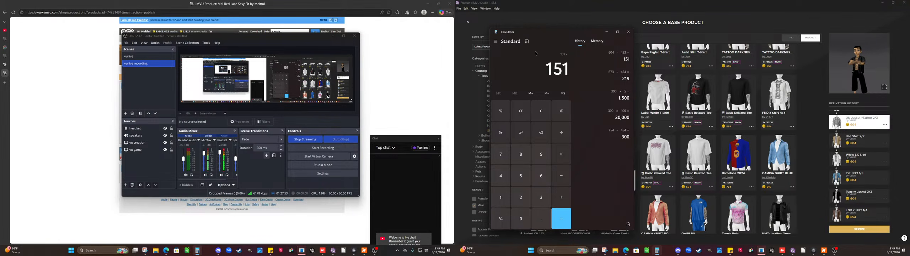
{"action": "type", "text": "7"}
{"action": "key", "text": "Return"}
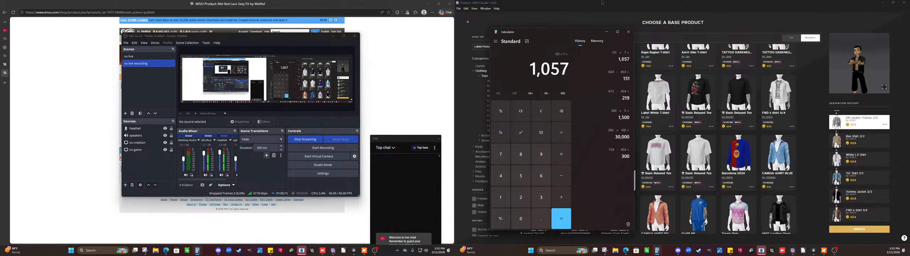
{"action": "left_click", "coordinate": [599, 16]}
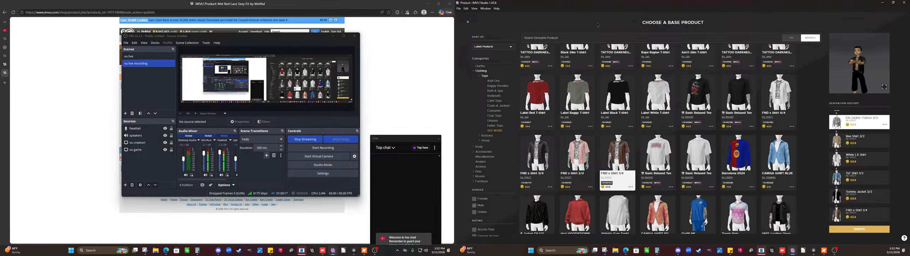
- Switch the base product category from Tops to Body and select the JAW 194 MH head
{"action": "scroll", "coordinate": [607, 103], "scroll_direction": "down", "scroll_amount": 4}
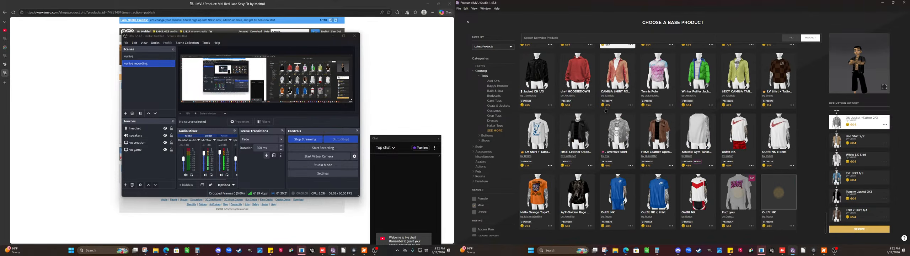
{"action": "left_click", "coordinate": [482, 148]}
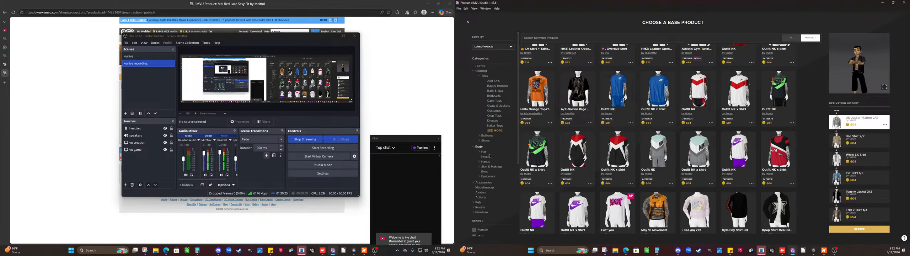
{"action": "left_click", "coordinate": [484, 152]}
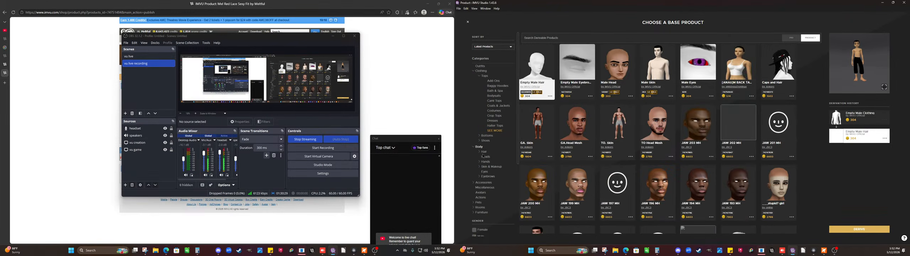
{"action": "left_click", "coordinate": [692, 180]}
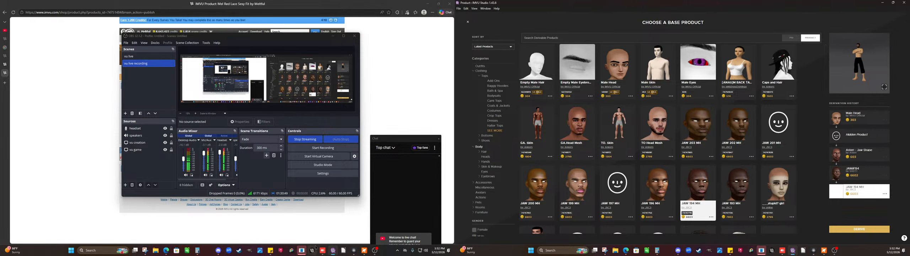
- Switch to the IMVU client, look around the On My Block chat room, and leave the room
{"action": "left_click", "coordinate": [291, 251]}
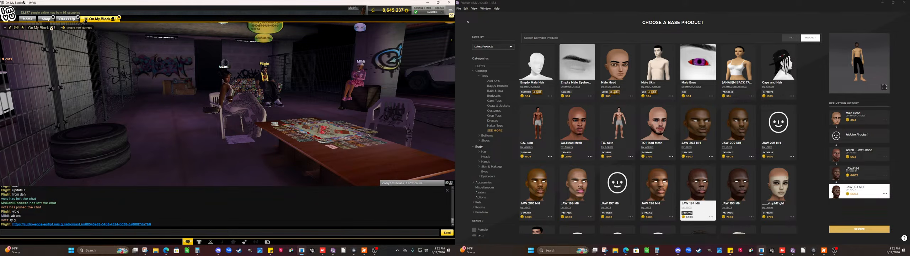
{"action": "left_click_drag", "start_coordinate": [94, 81], "coordinate": [78, 5]}
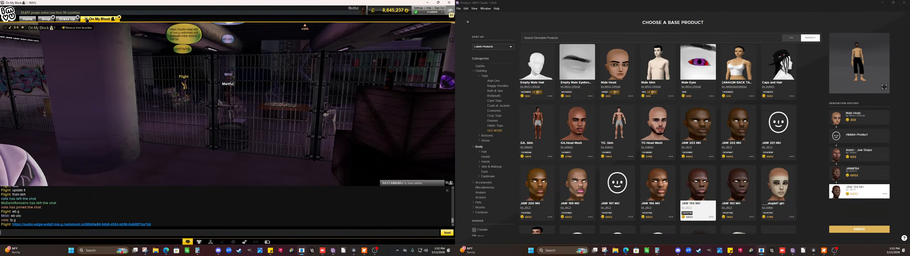
{"action": "left_click", "coordinate": [119, 17]}
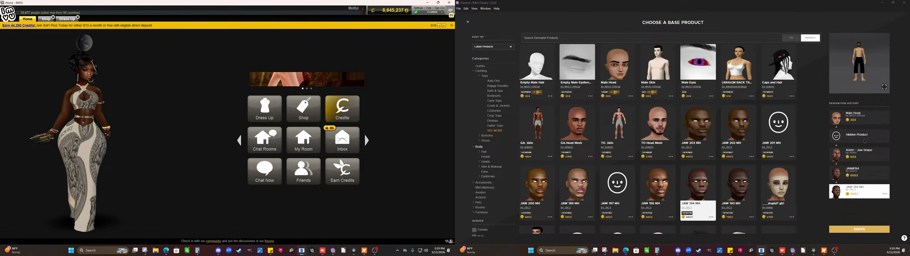
- Preview the Jaw Shape head from the derivation history full size, inspect its face up close, and return to the product chooser
{"action": "left_click", "coordinate": [842, 155]}
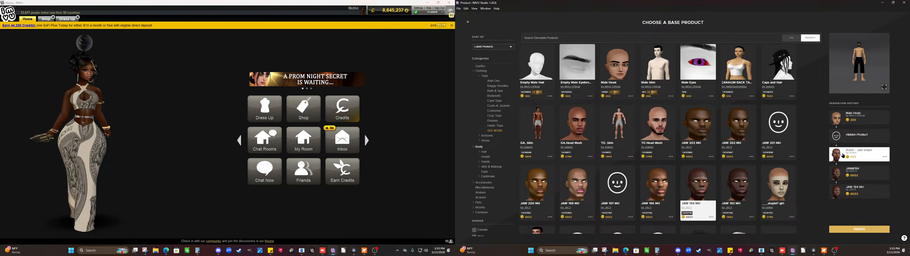
{"action": "left_click", "coordinate": [884, 88]}
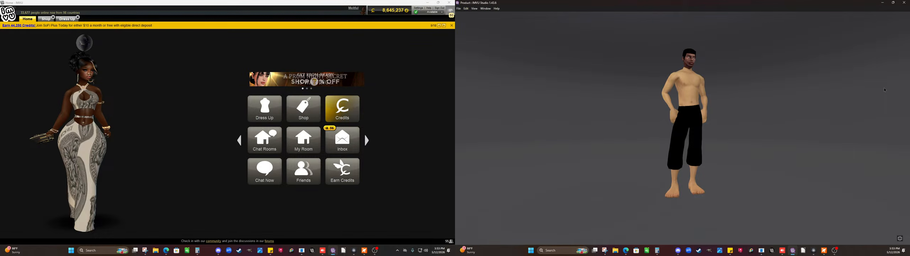
{"action": "scroll", "coordinate": [726, 71], "scroll_direction": "up", "scroll_amount": 6}
{"action": "right_click_drag", "start_coordinate": [726, 32], "coordinate": [726, 75]}
{"action": "scroll", "coordinate": [726, 75], "scroll_direction": "up", "scroll_amount": 3}
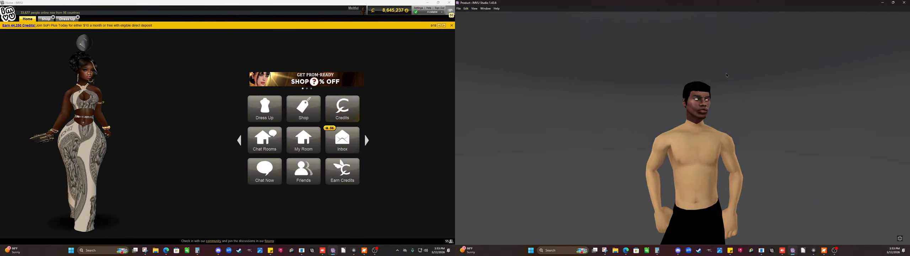
{"action": "left_click_drag", "start_coordinate": [726, 76], "coordinate": [786, 87]}
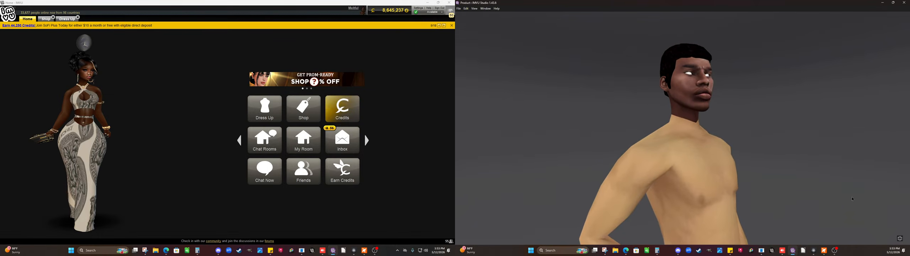
{"action": "left_click", "coordinate": [900, 238]}
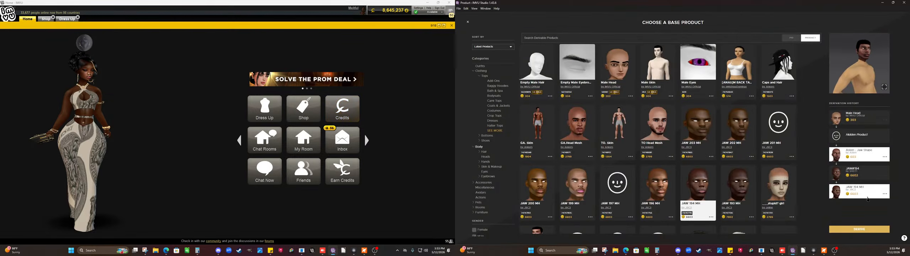
- Preview the direct parent of the JAW 194 MH head full size, examine its face from several angles, and return to the chooser
{"action": "left_click", "coordinate": [840, 176]}
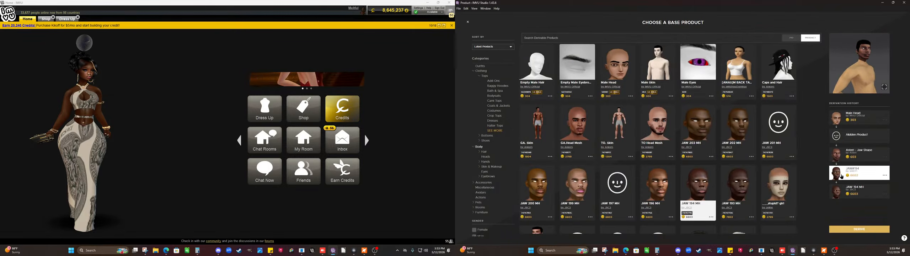
{"action": "left_click", "coordinate": [884, 87]}
{"action": "left_click_drag", "start_coordinate": [811, 121], "coordinate": [884, 206]}
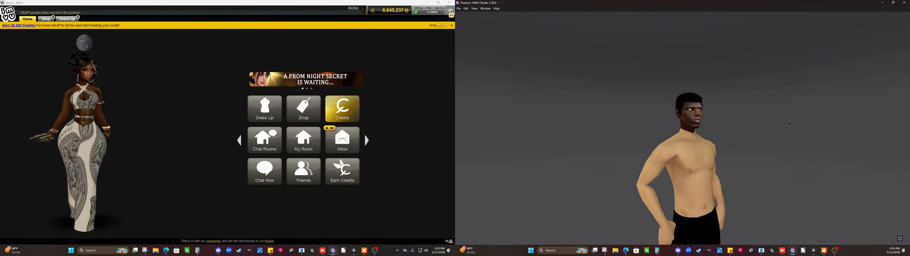
{"action": "scroll", "coordinate": [884, 206], "scroll_direction": "up", "scroll_amount": 5}
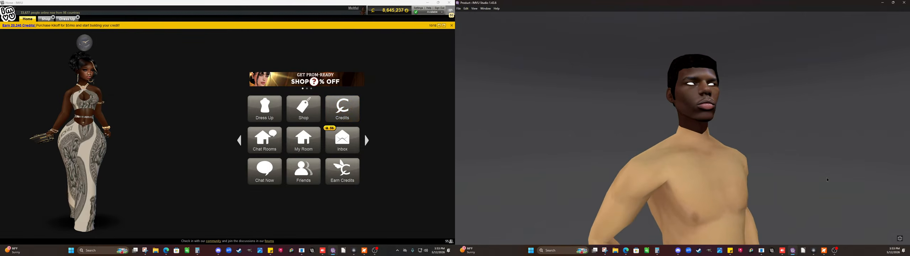
{"action": "left_click_drag", "start_coordinate": [827, 179], "coordinate": [781, 192]}
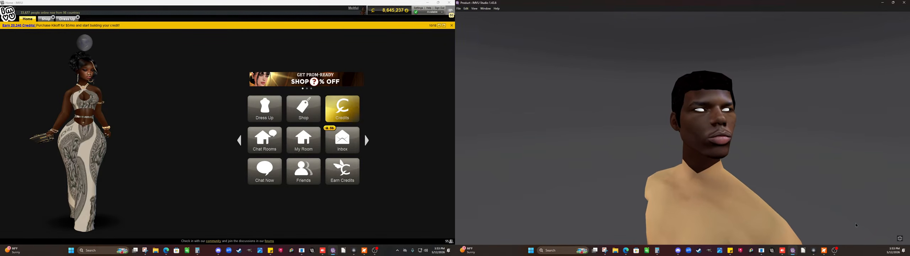
{"action": "left_click", "coordinate": [899, 238]}
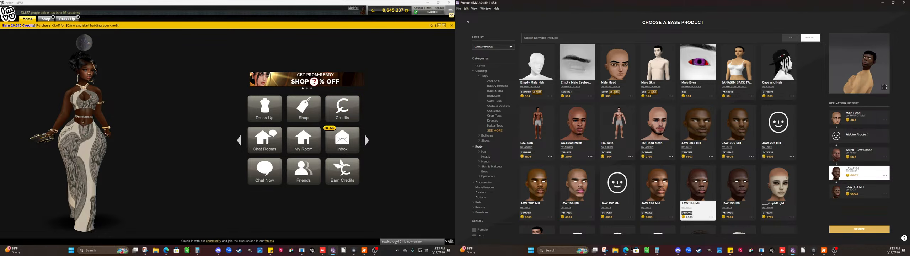
- Switch to Calculator, clear the previous result, and subtract 603 from 6602
{"action": "left_click", "coordinate": [632, 250]}
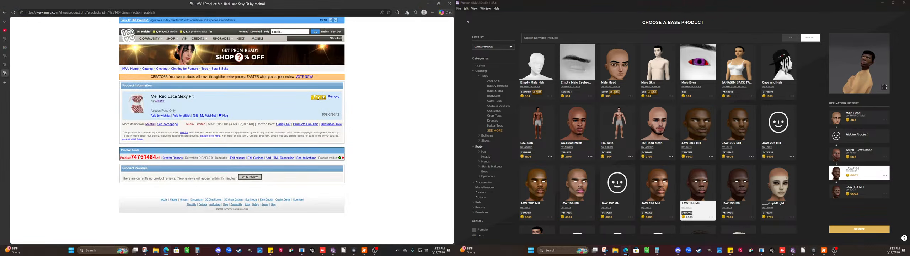
{"action": "left_click", "coordinate": [628, 251]}
{"action": "left_click", "coordinate": [656, 251]}
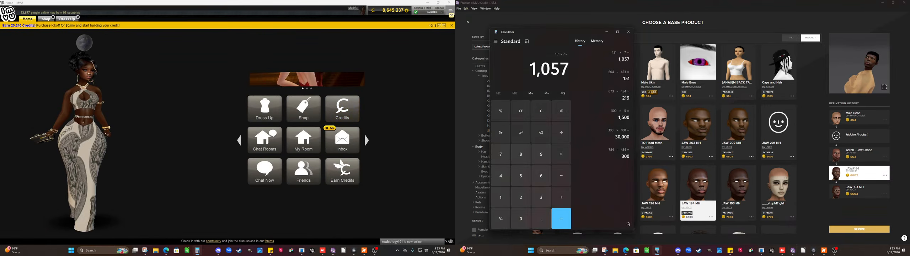
{"action": "left_click", "coordinate": [544, 107]}
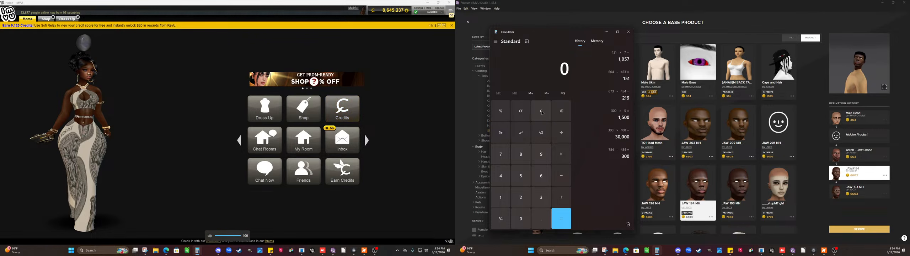
{"action": "type", "text": "6602"}
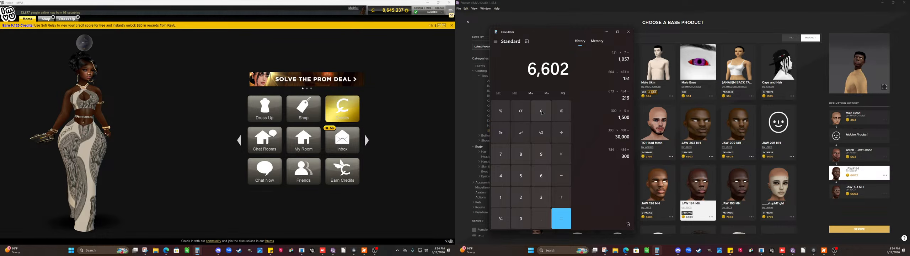
{"action": "key", "text": "minus"}
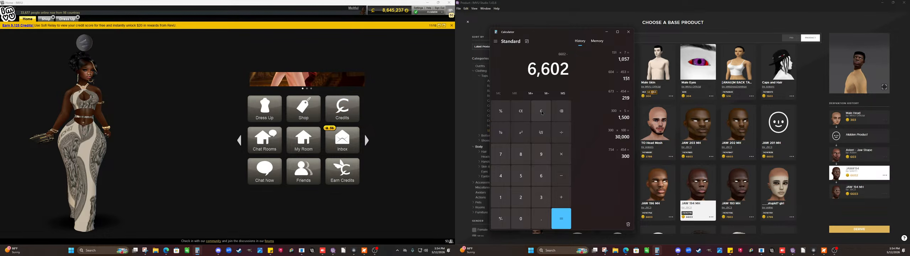
{"action": "type", "text": "603"}
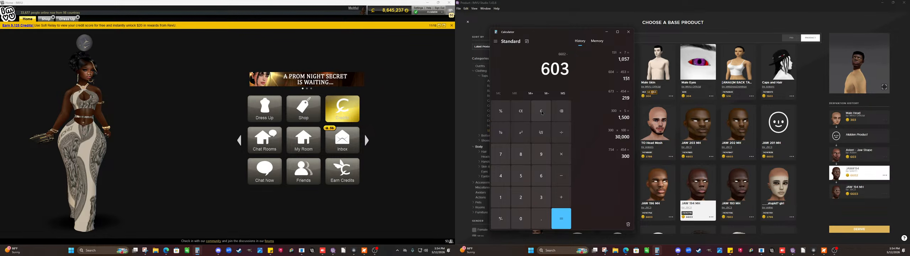
{"action": "key", "text": "Return"}
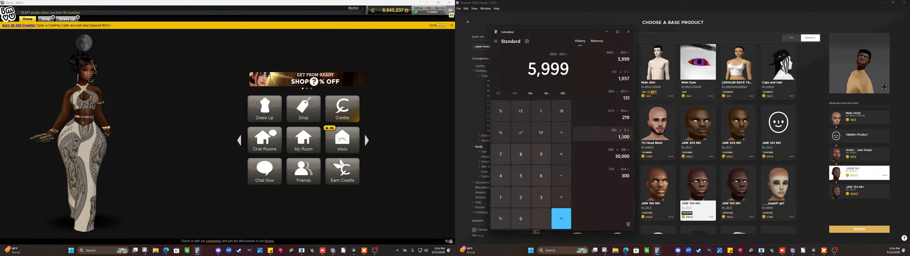
- Return to the base product chooser, select the JAW 196 MH head, and browse further down the derivable products
{"action": "left_click", "coordinate": [660, 185]}
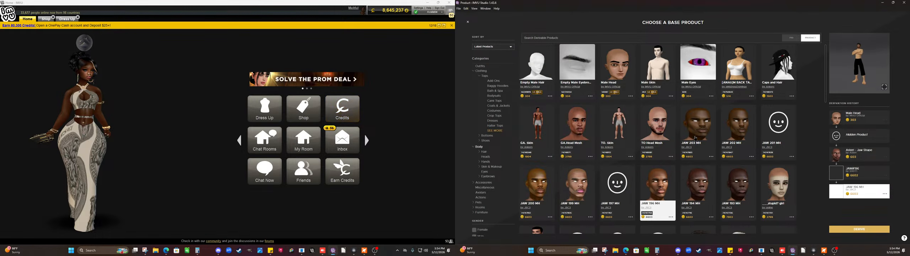
{"action": "scroll", "coordinate": [699, 91], "scroll_direction": "down", "scroll_amount": 5}
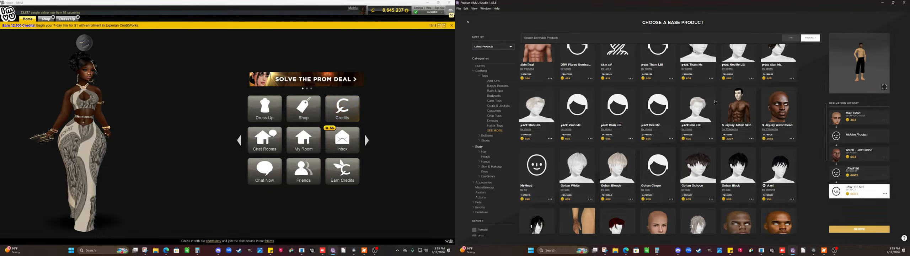
- Switch to OBS and move its window onto the second monitor, over the base product chooser
{"action": "left_click", "coordinate": [374, 250]}
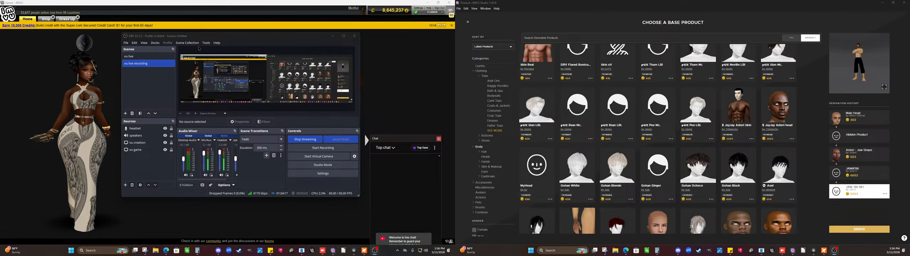
{"action": "left_click_drag", "start_coordinate": [227, 39], "coordinate": [640, 67]}
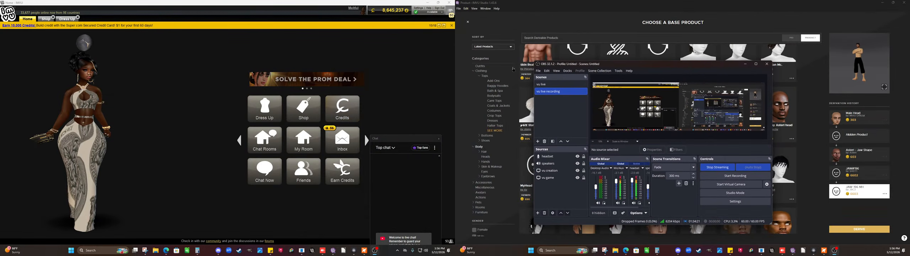